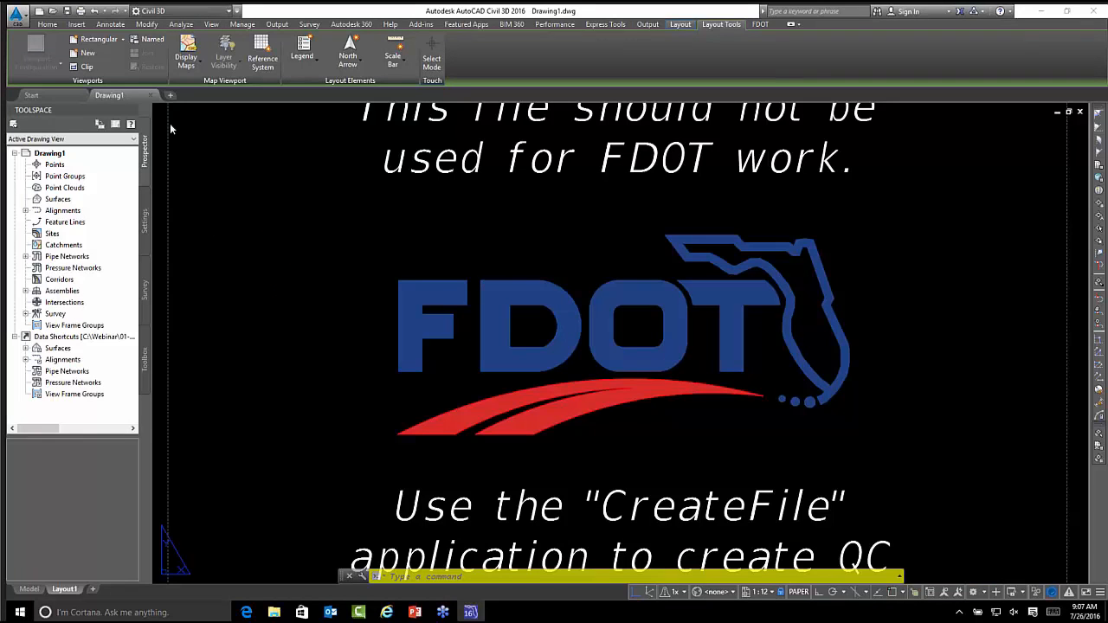
- Launch the FDOT Create File tool and choose the Drainage Structure Cross Sections file type from the Drainage Design Files group
left_click(759, 24)
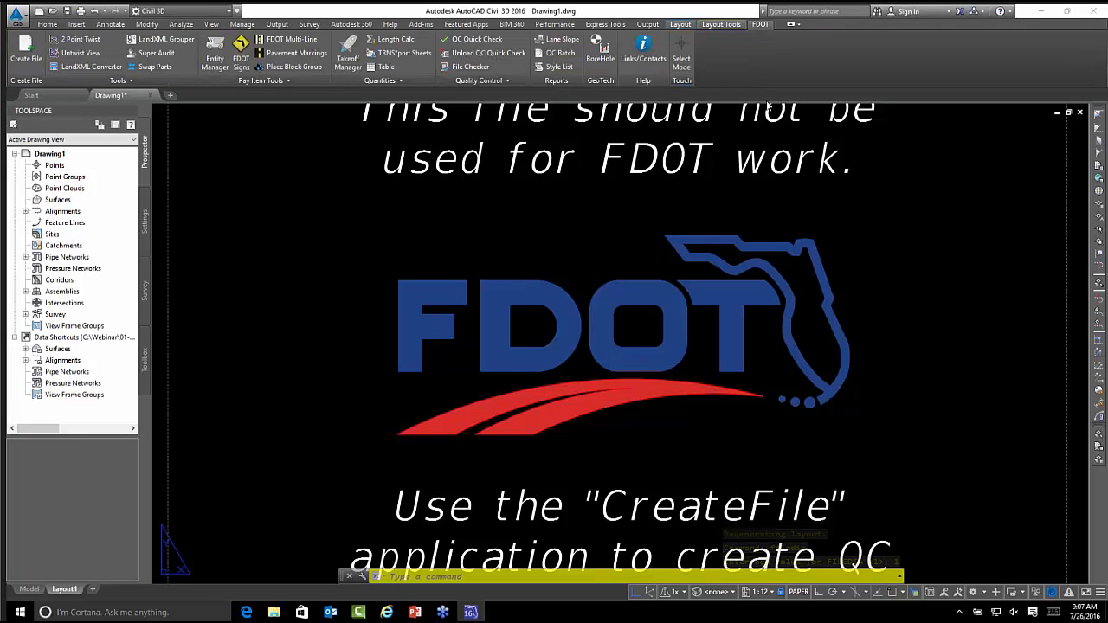
left_click(31, 58)
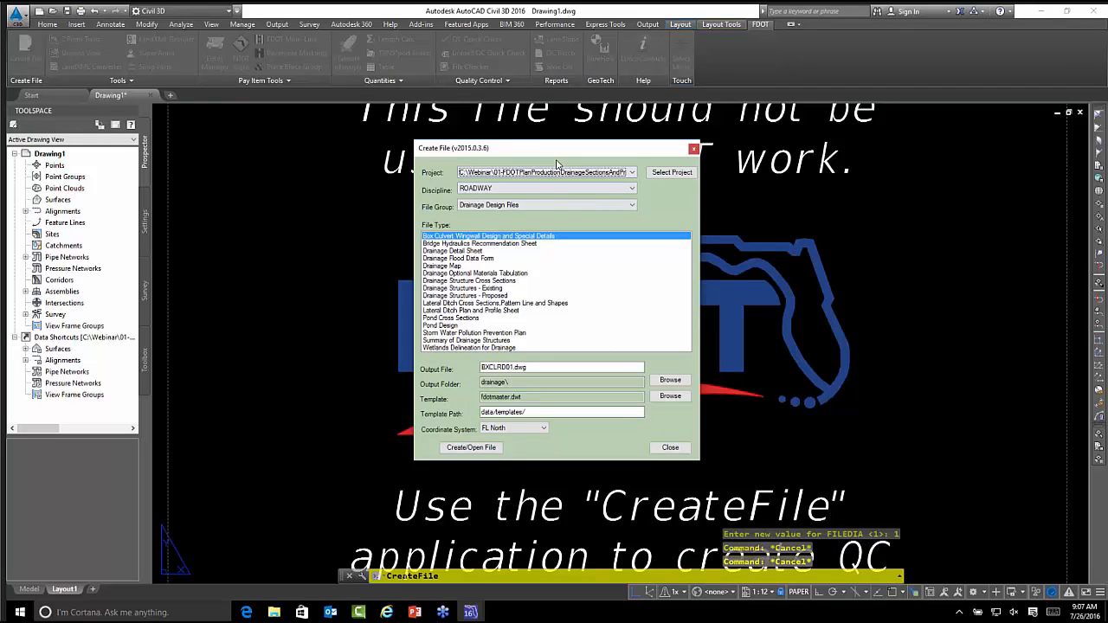
left_click_drag(561, 154, 562, 132)
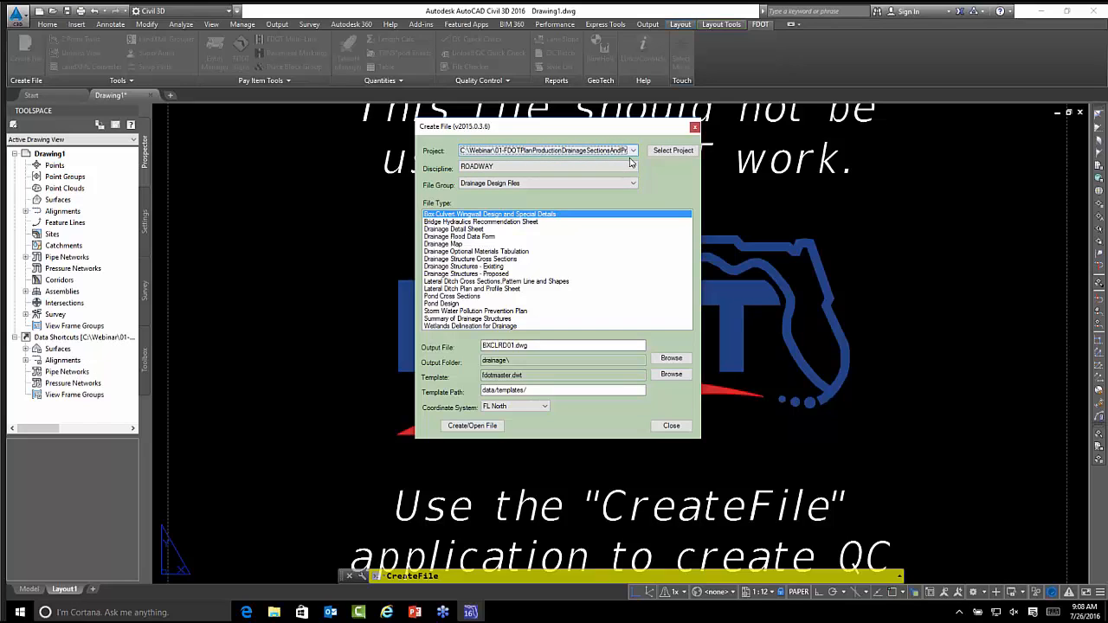
left_click(527, 185)
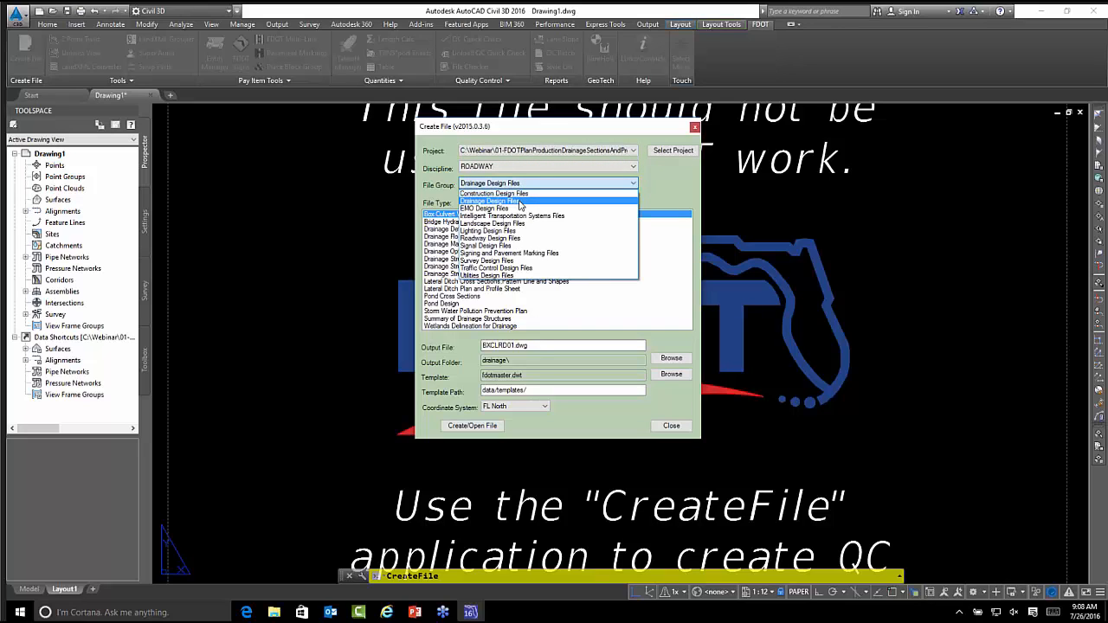
left_click(519, 202)
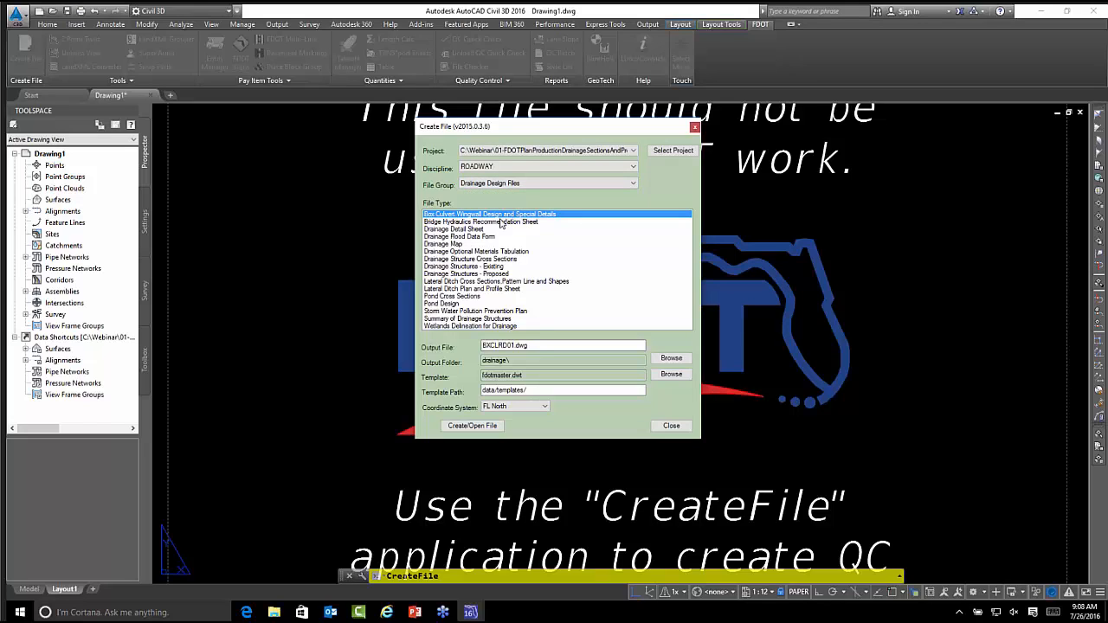
left_click(467, 259)
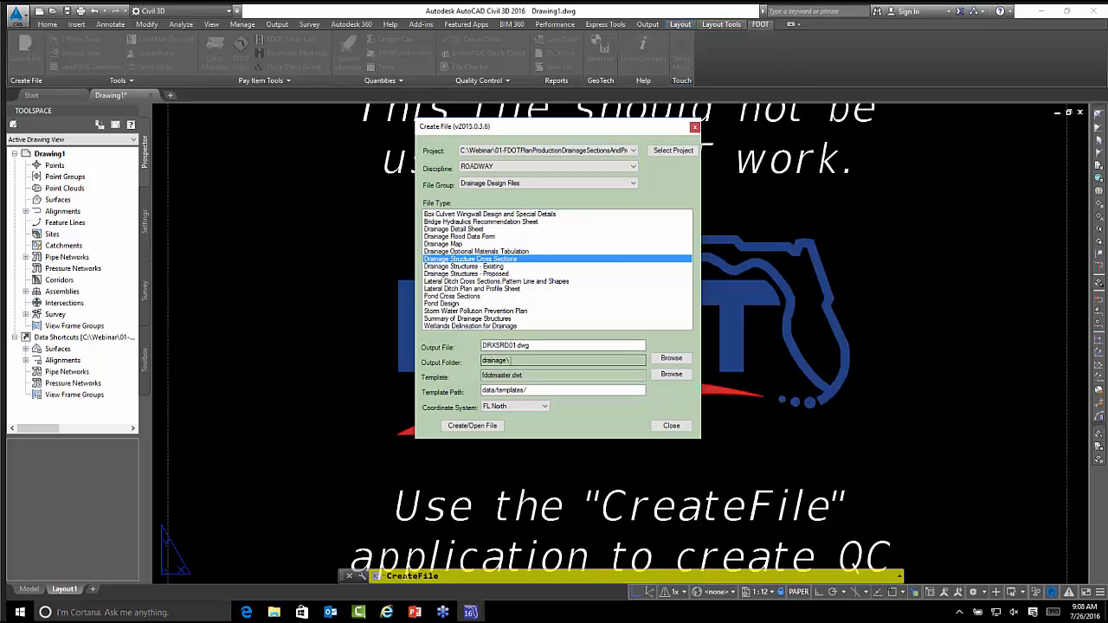
left_click_drag(511, 360, 483, 359)
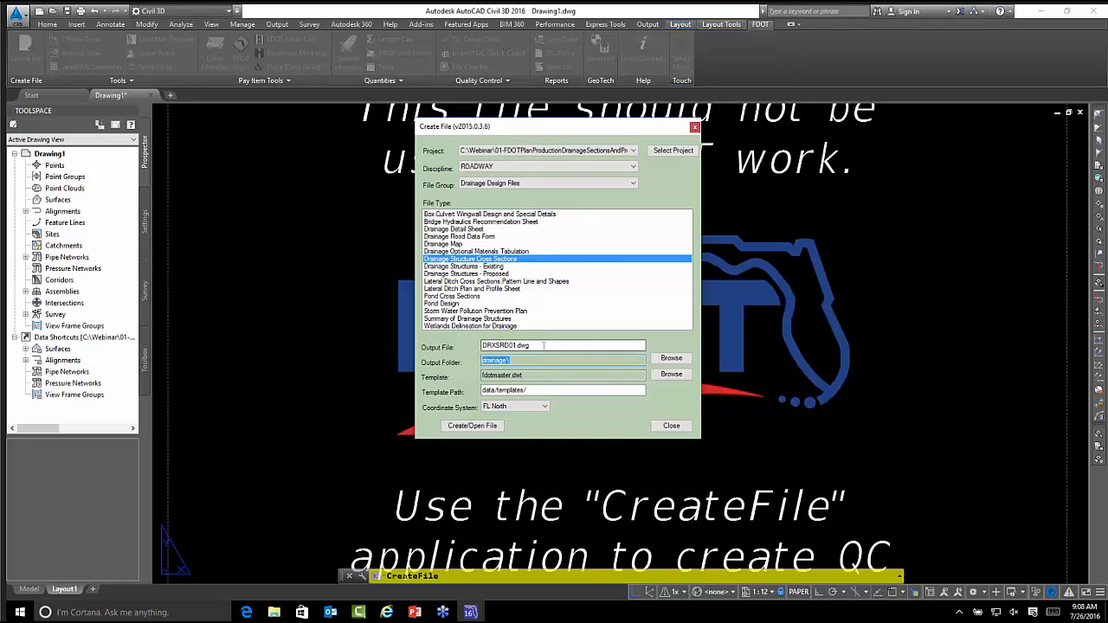
- Set the coordinate system to FL East, create the drawing DRXSRD01.dwg and close the Create File dialog
left_click(539, 408)
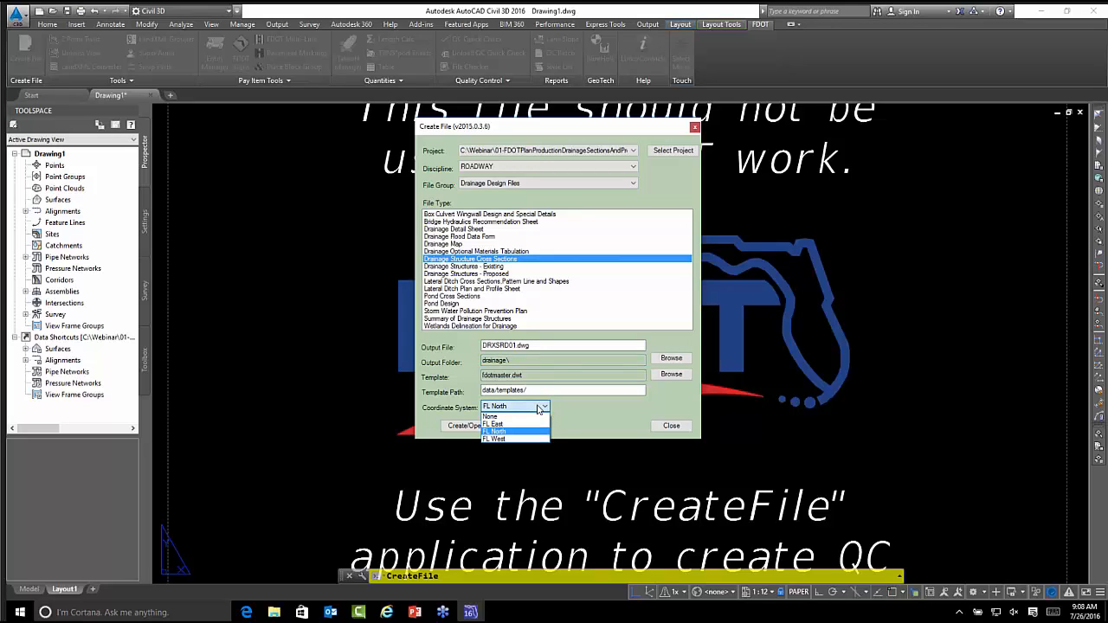
left_click(515, 424)
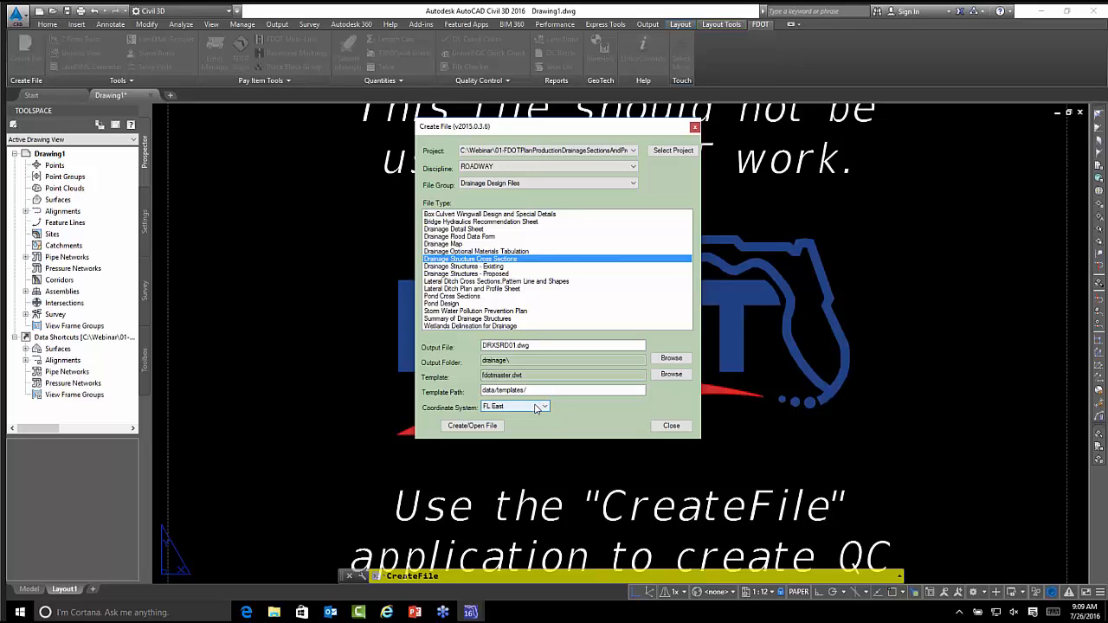
left_click(544, 406)
left_click(520, 424)
left_click(470, 426)
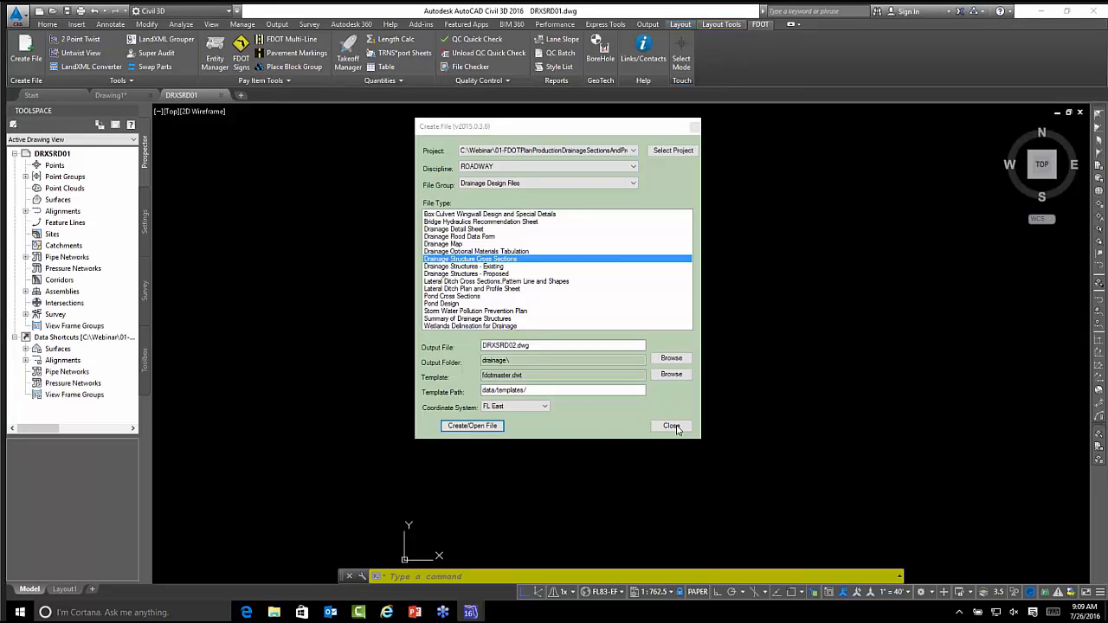
left_click(672, 426)
left_click(392, 275)
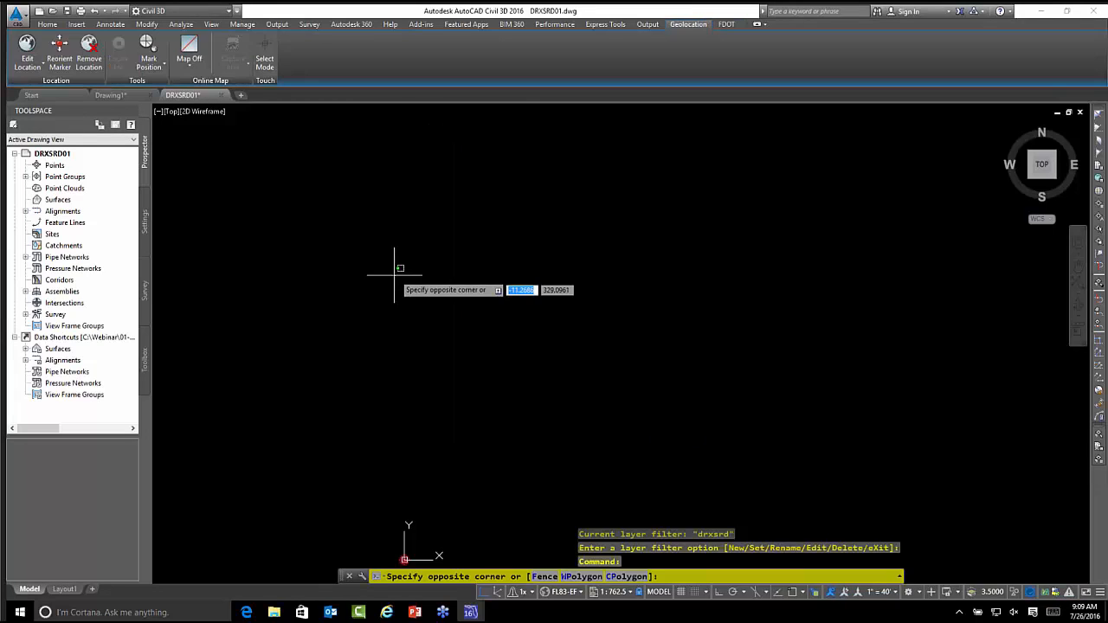
left_click(418, 290)
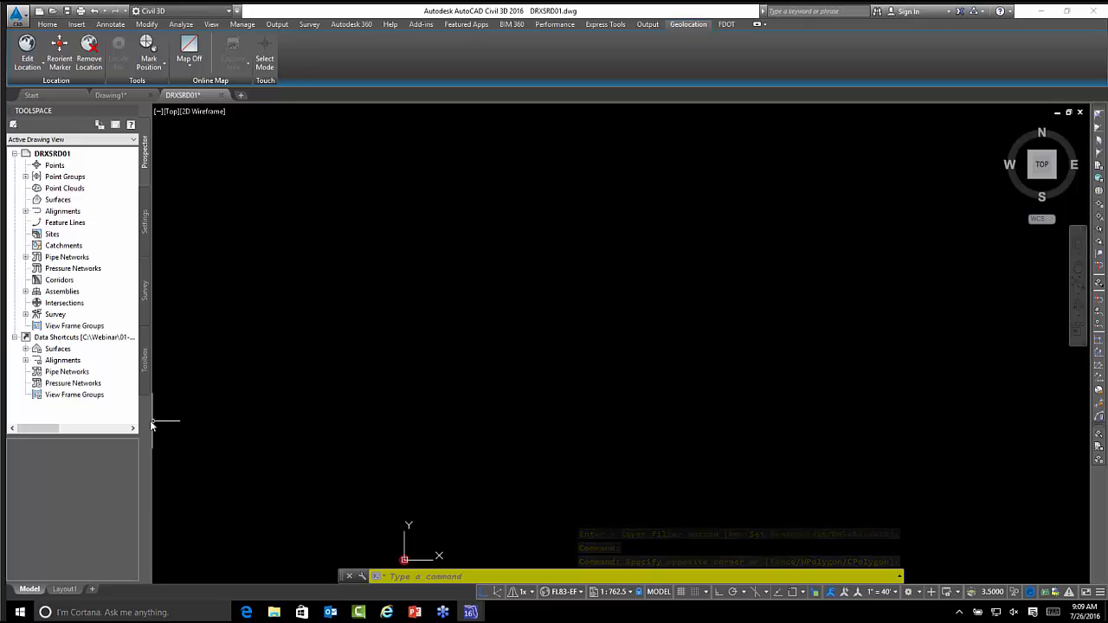
left_click_drag(152, 424, 194, 423)
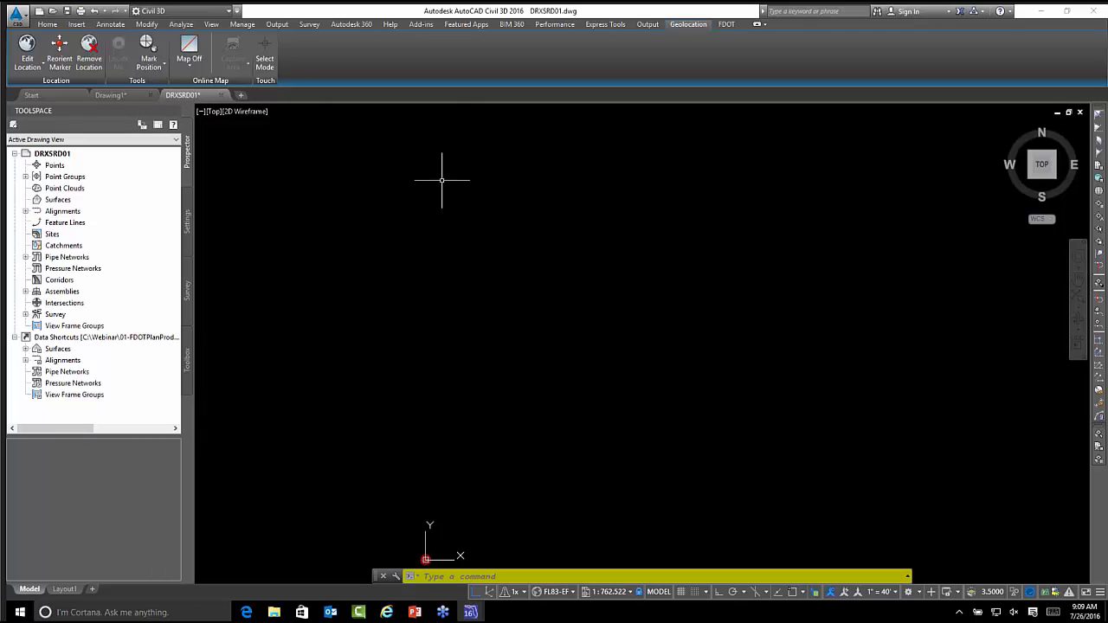
left_click(139, 343)
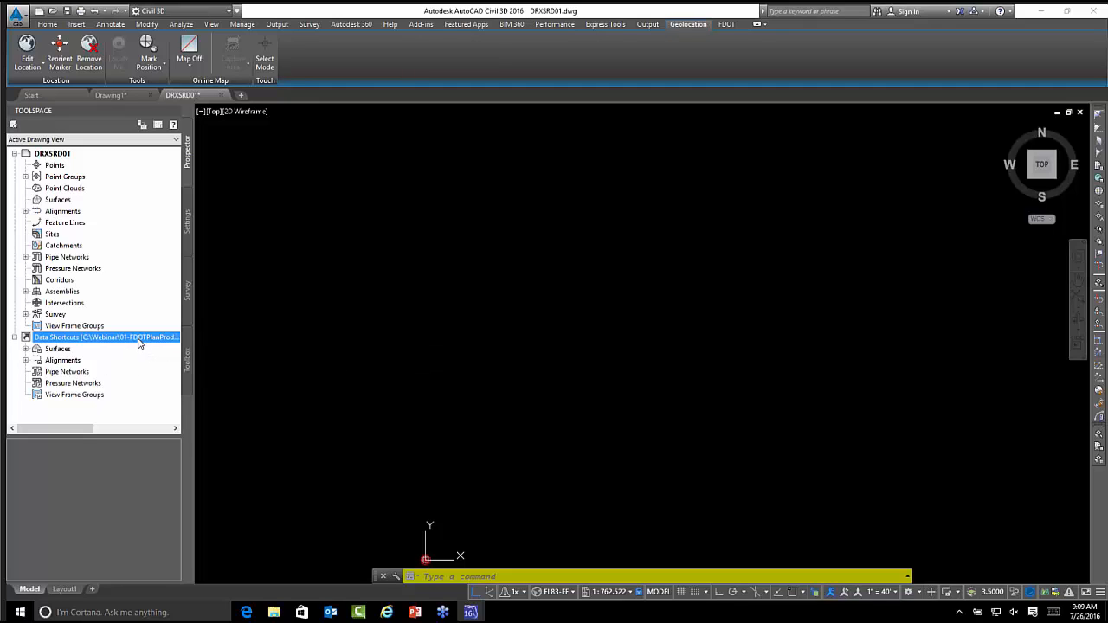
right_click(126, 341)
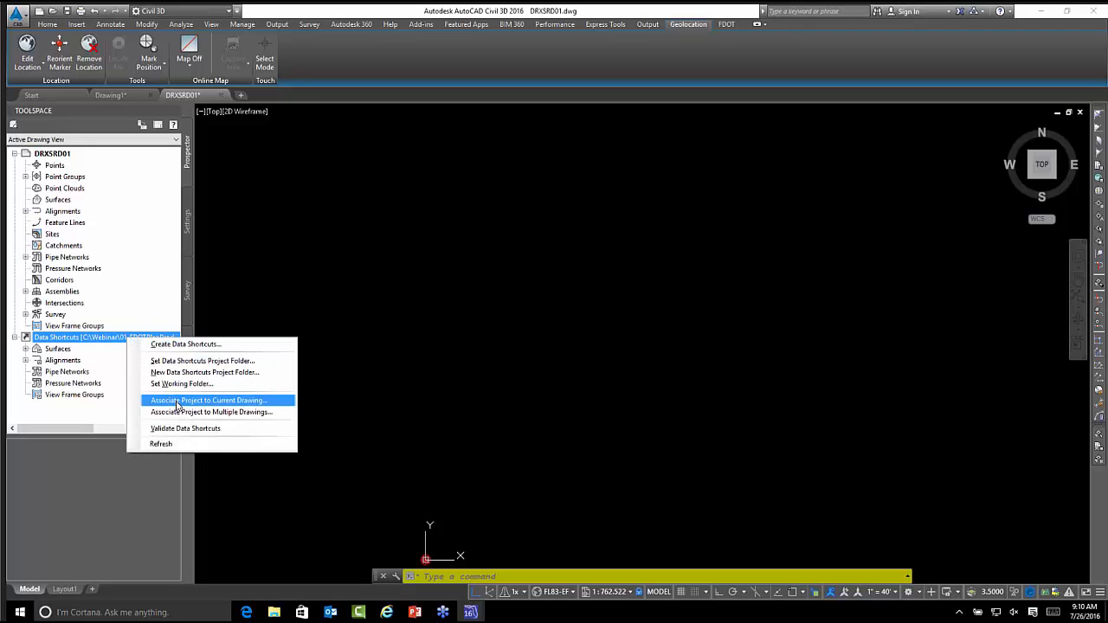
left_click(209, 401)
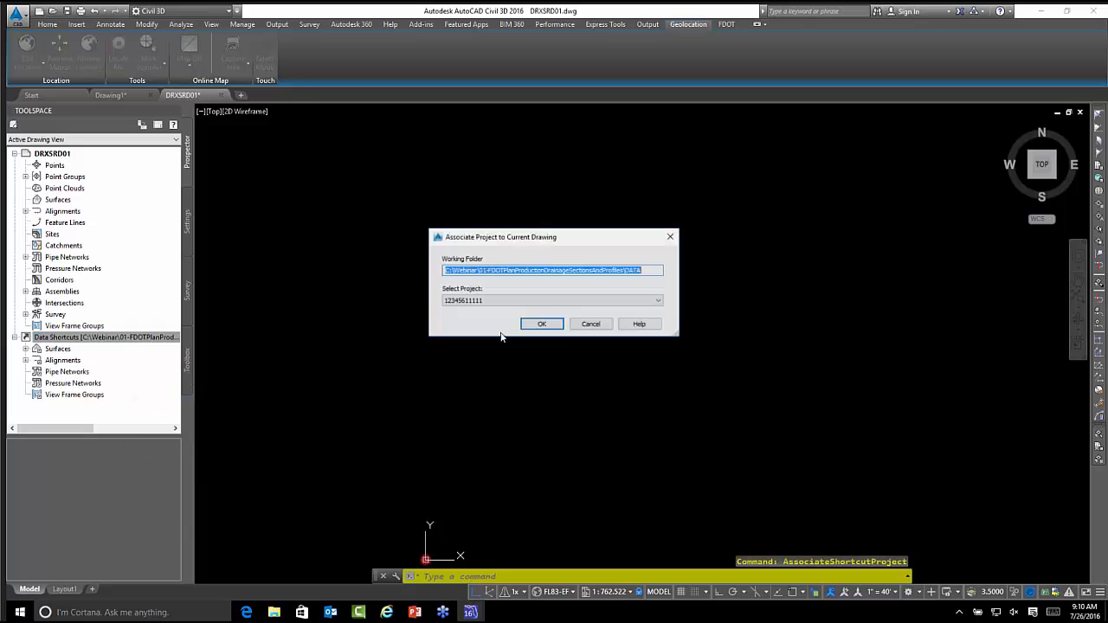
left_click_drag(527, 240, 530, 228)
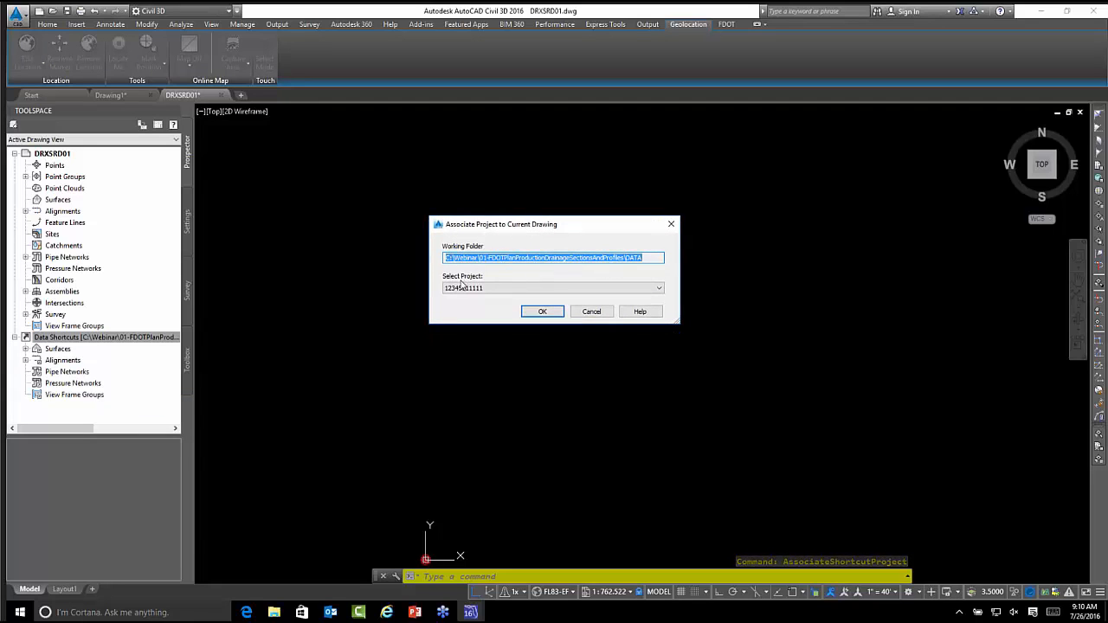
left_click(512, 290)
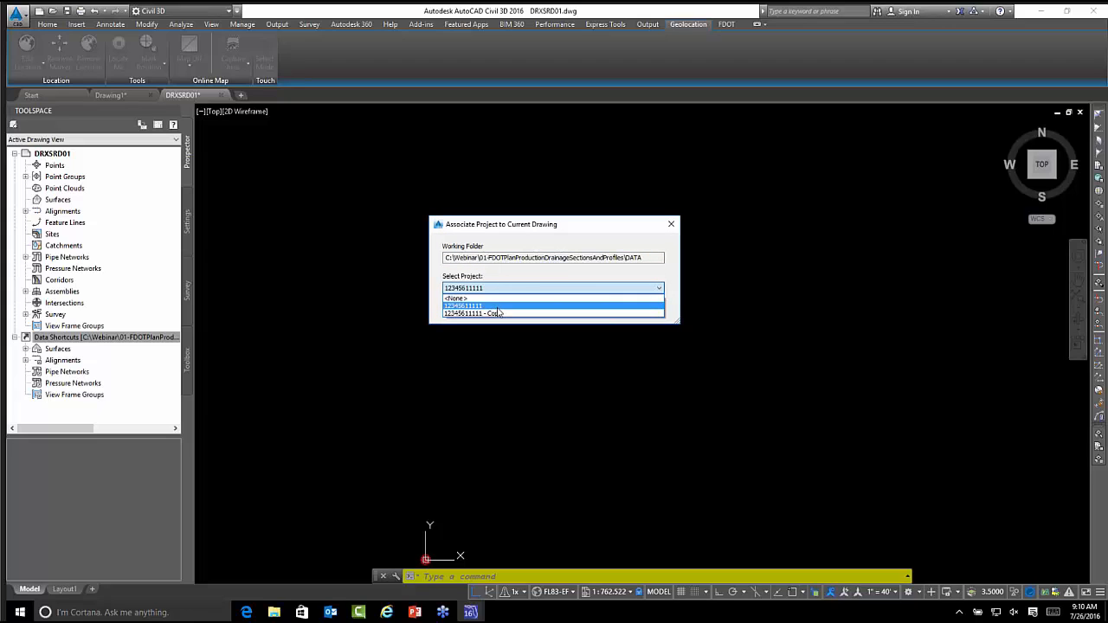
left_click(508, 306)
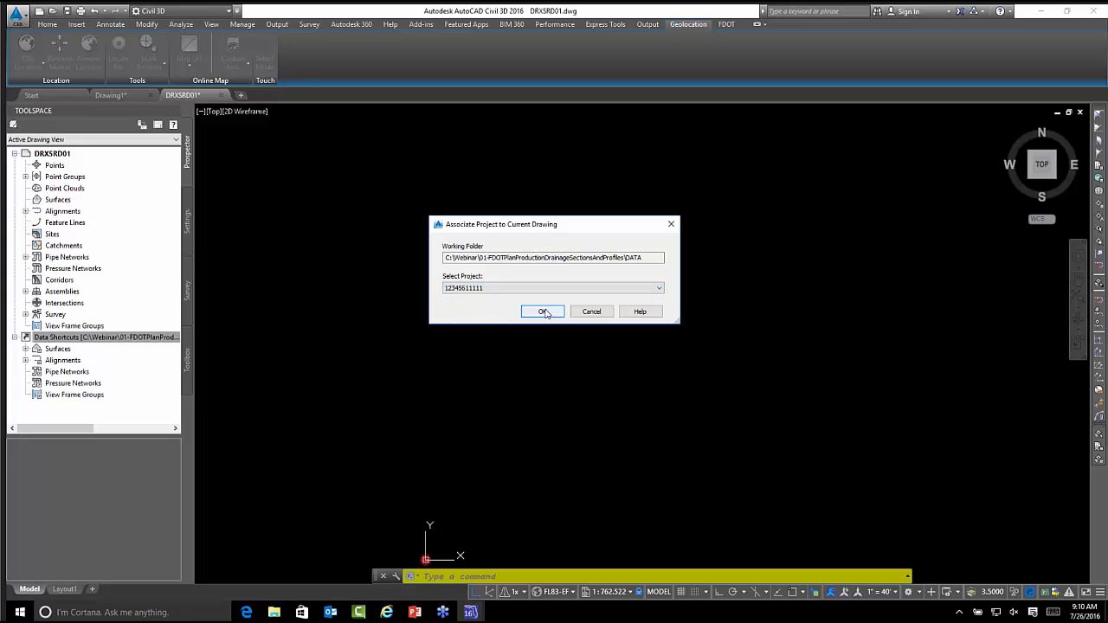
left_click(543, 312)
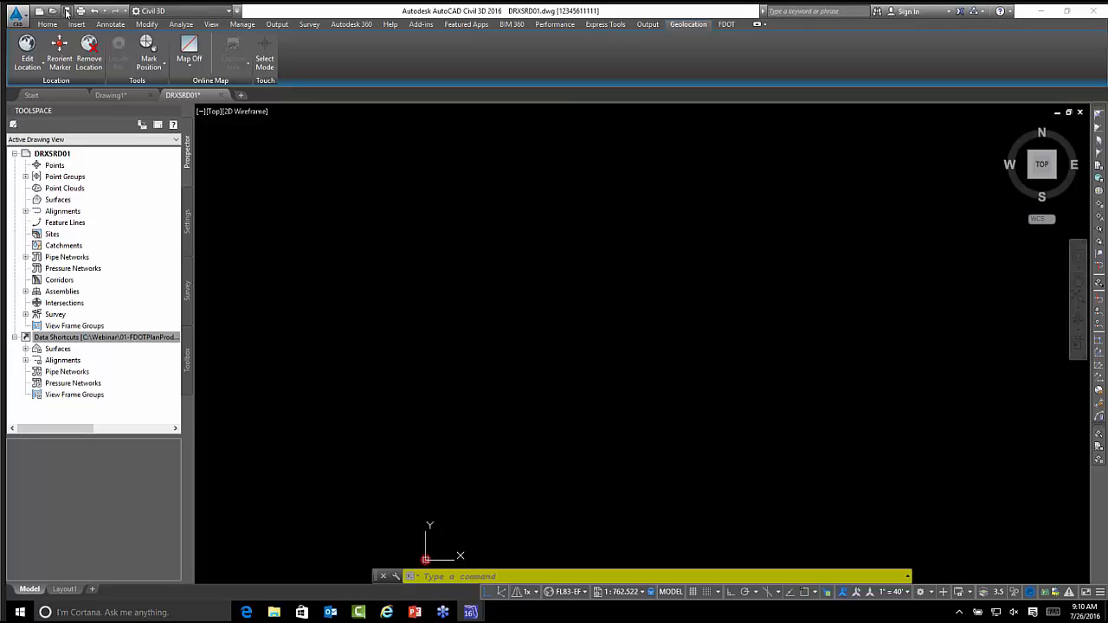
key("ctrl+s")
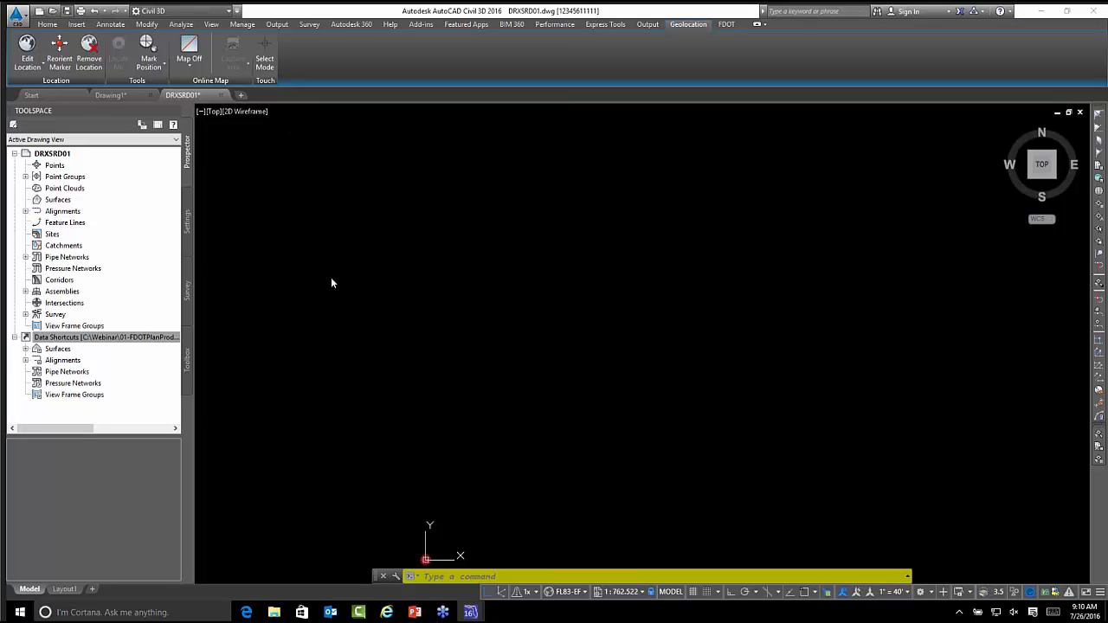
- Create a data shortcut reference to the BL817 centerline alignment with the FDOT Proposed style and Truncated Scale 1-40 label set
left_click(121, 337)
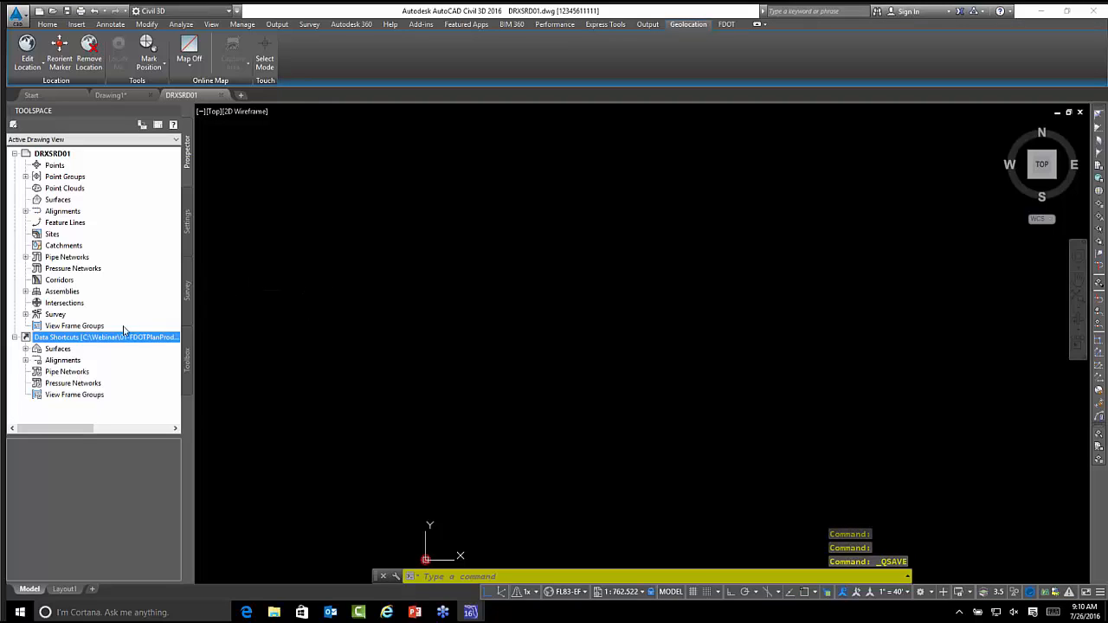
left_click(26, 361)
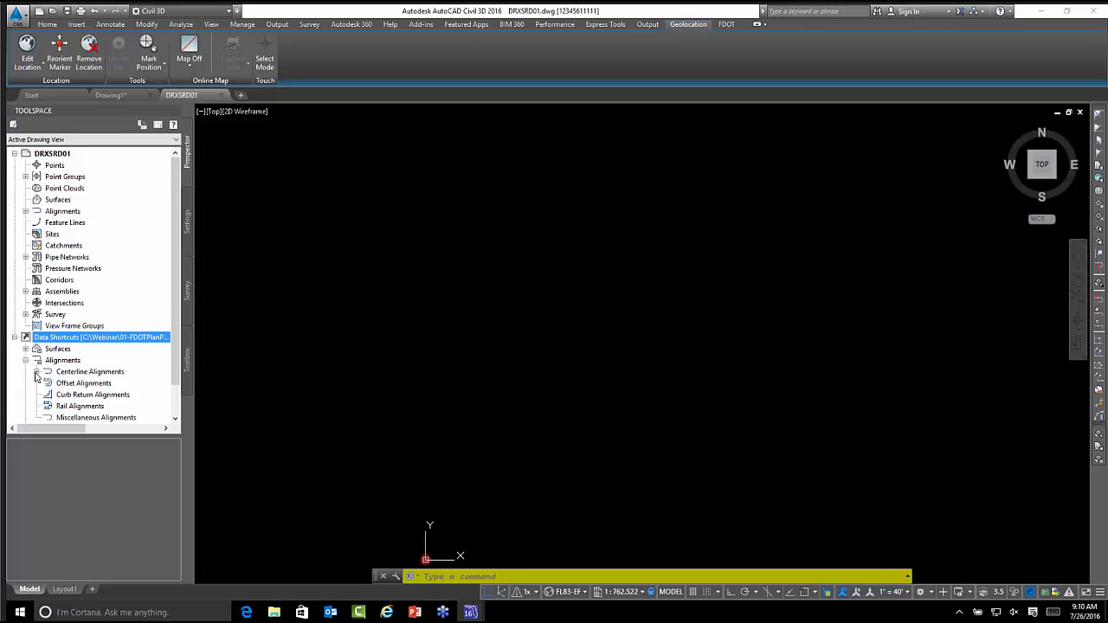
left_click(36, 372)
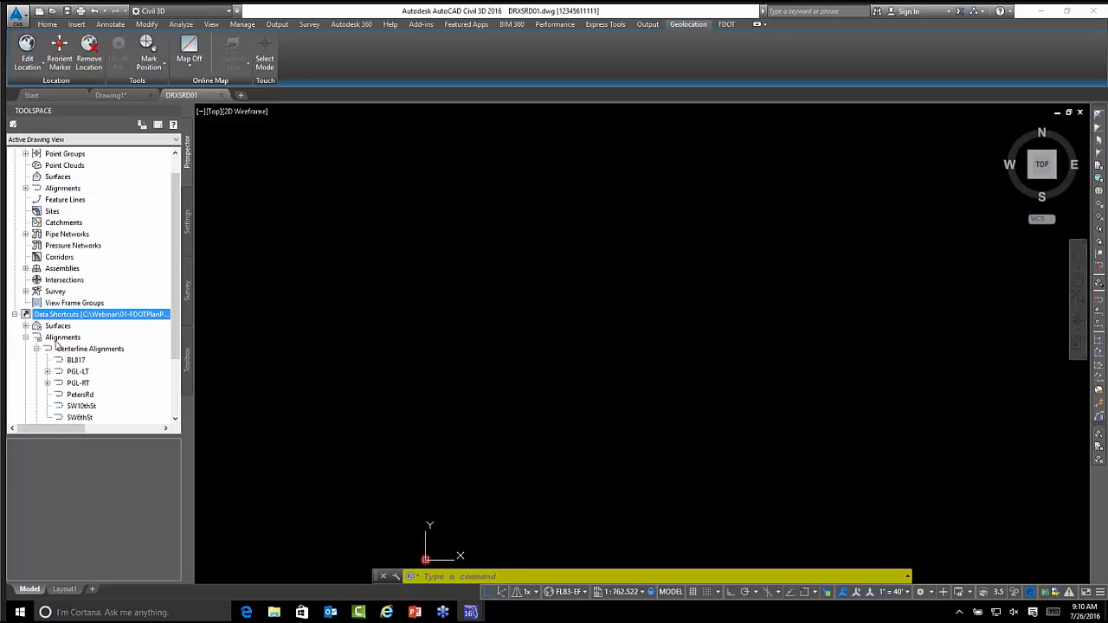
left_click(78, 361)
right_click(78, 362)
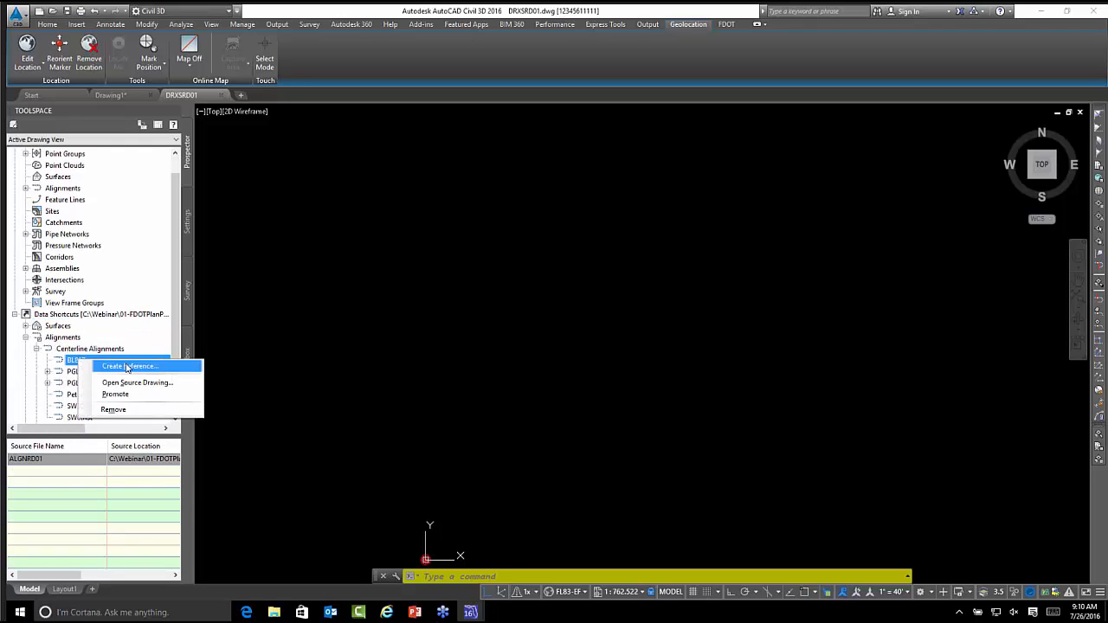
left_click(74, 364)
right_click(79, 363)
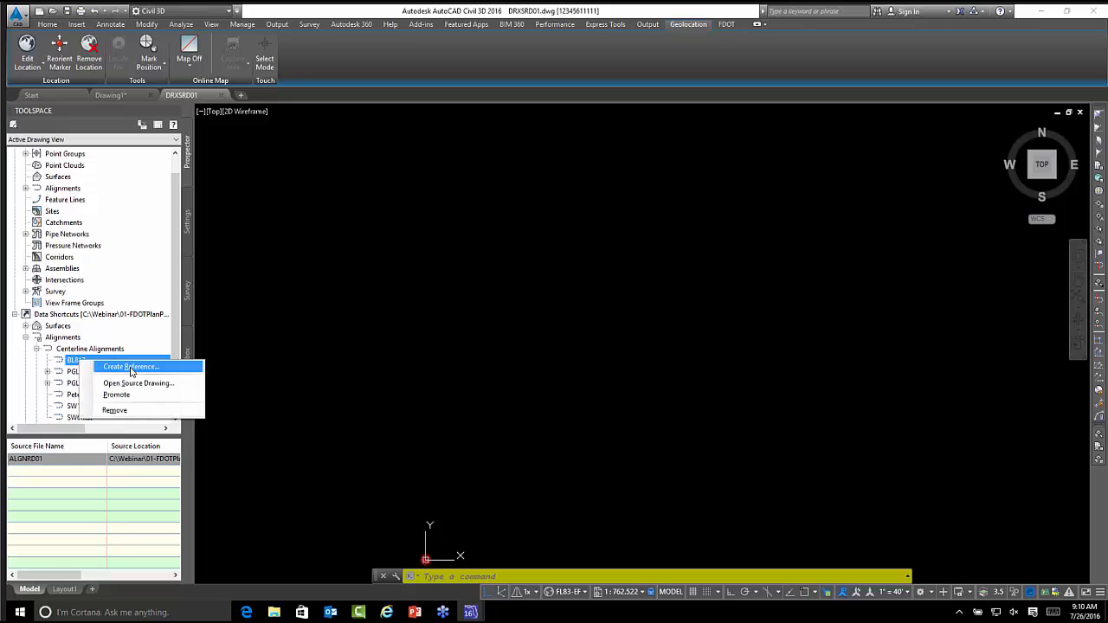
left_click(130, 367)
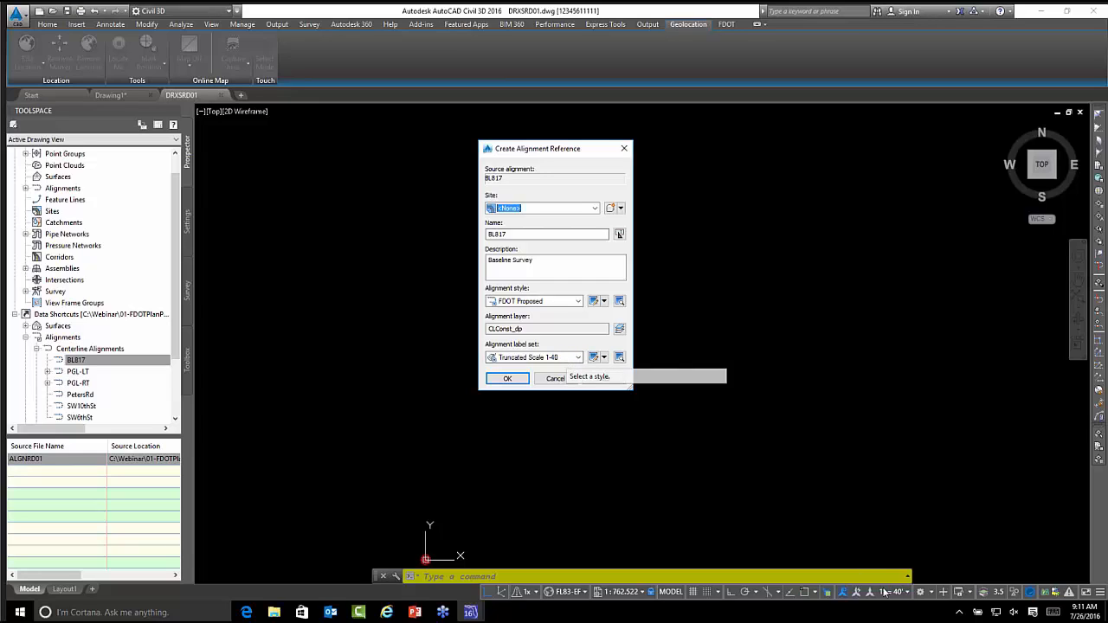
left_click(514, 379)
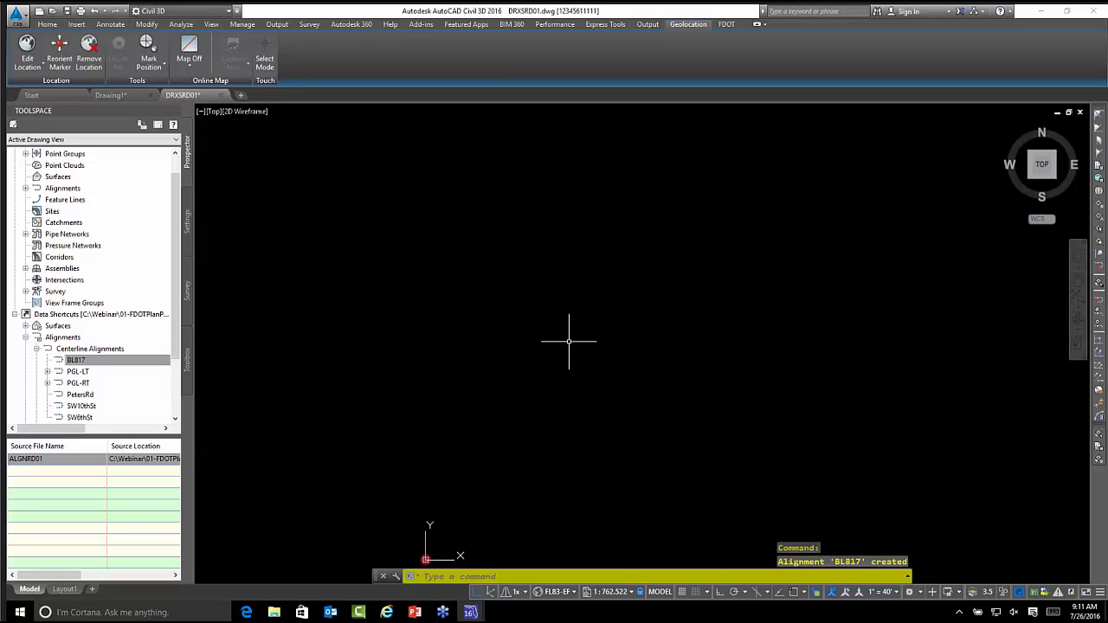
middle_click(525, 286)
middle_click(524, 285)
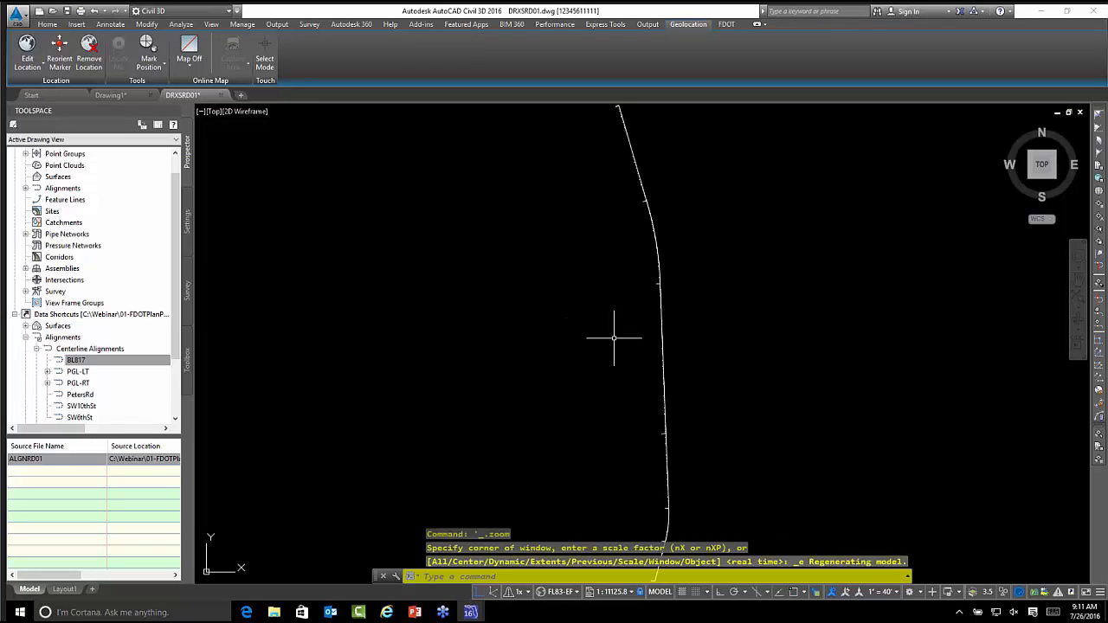
scroll(672, 316, "up", 5)
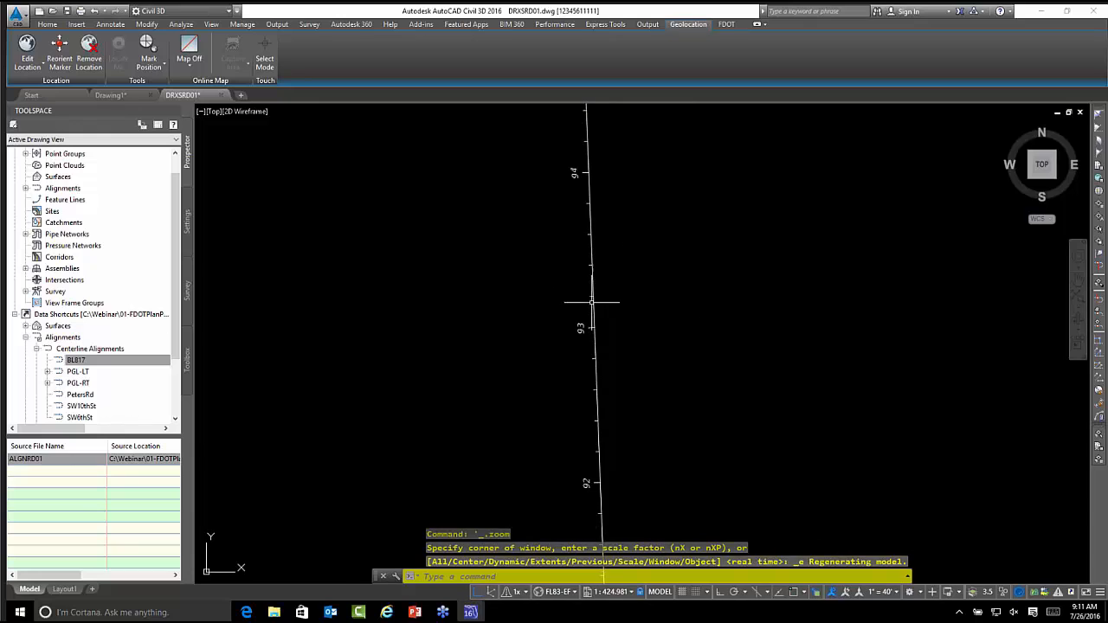
scroll(574, 290, "down", 2)
scroll(574, 290, "down", 8)
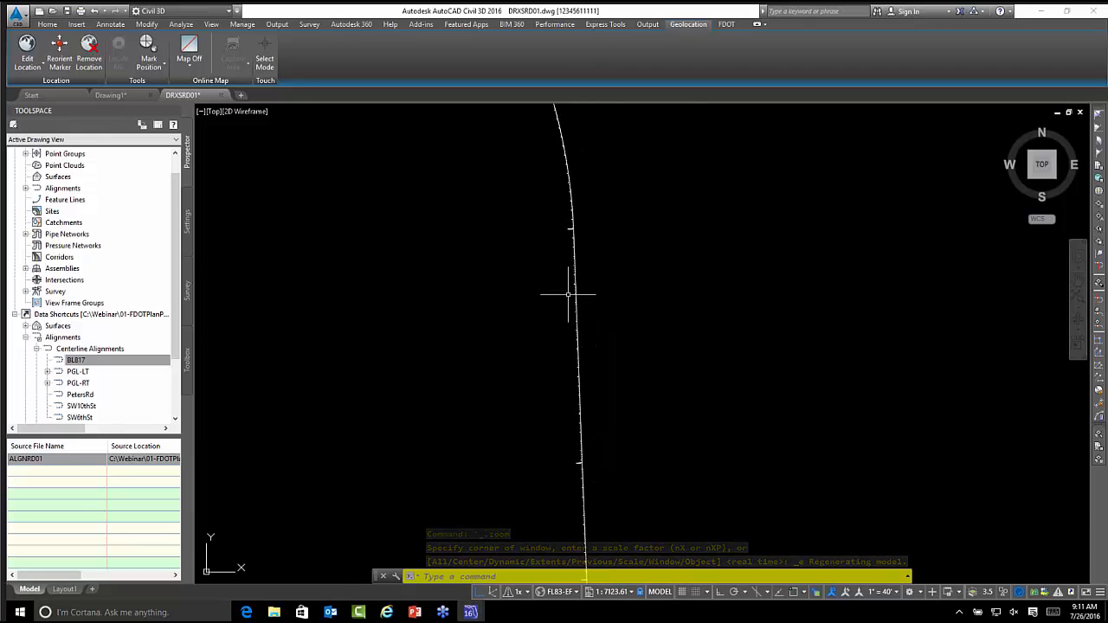
- Create a data shortcut reference to the PGL-LT alignment with the FDOT PGL Left style and the _No Labels label set
left_click(84, 372)
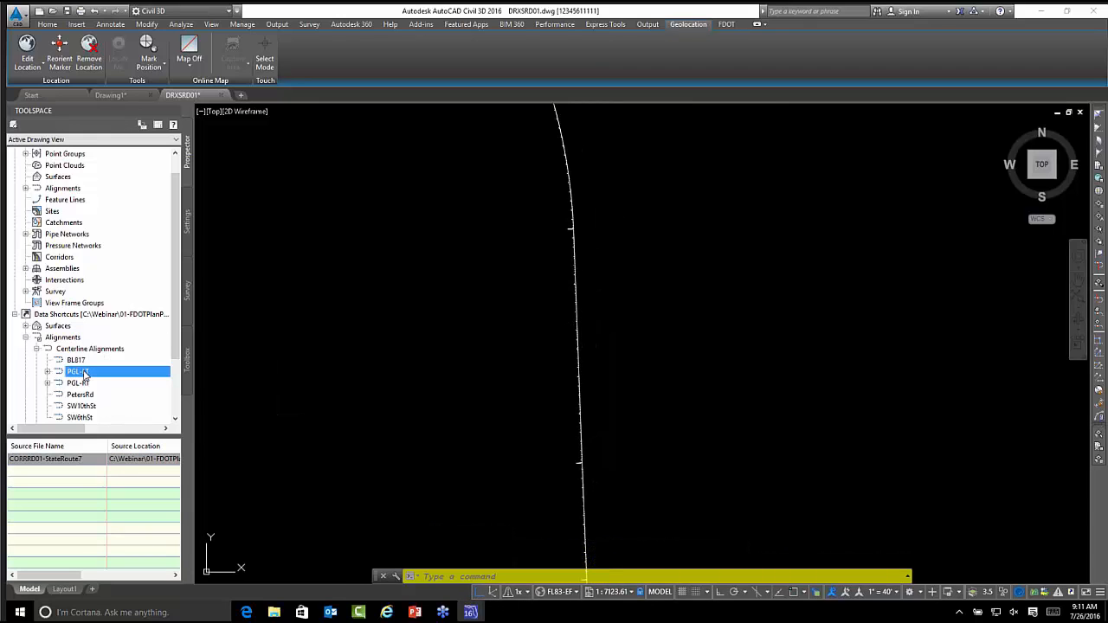
left_click_drag(94, 374, 96, 375)
right_click(96, 375)
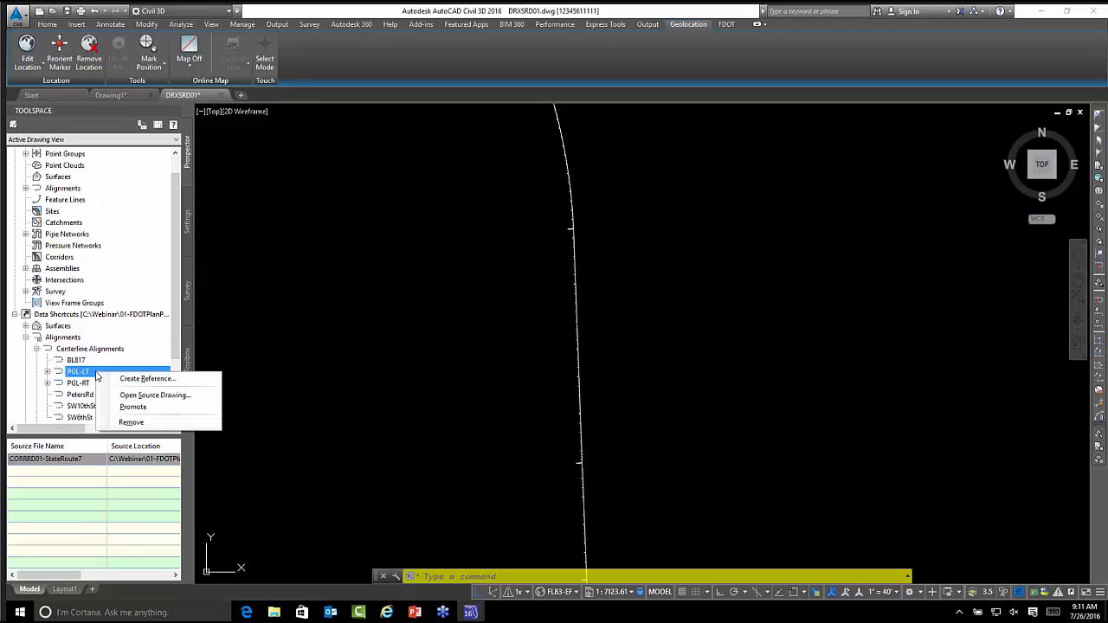
left_click(139, 381)
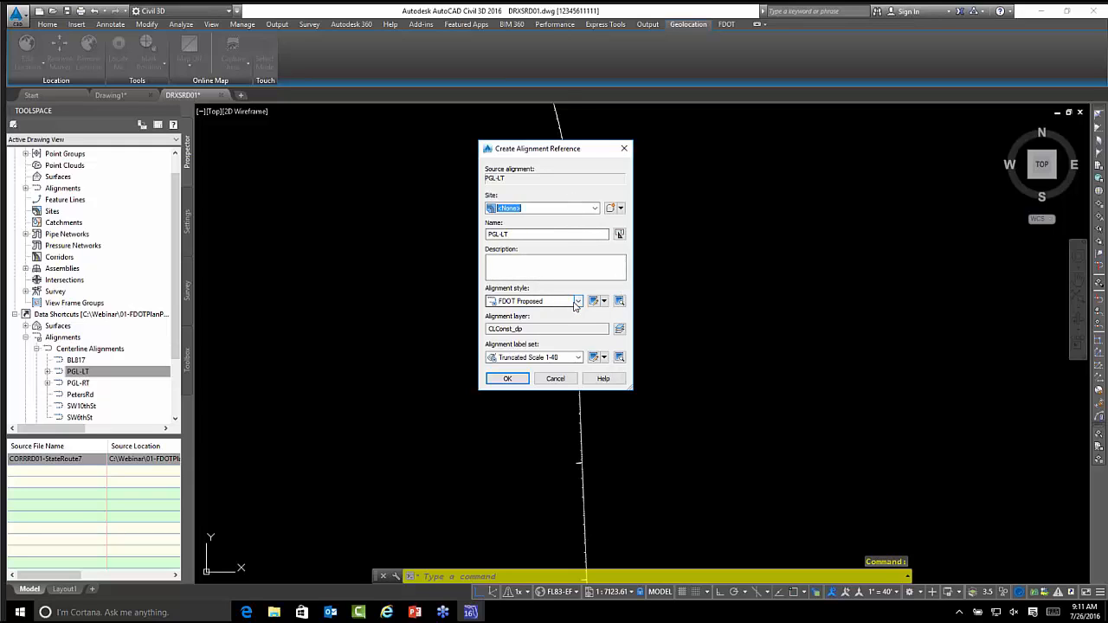
left_click(575, 302)
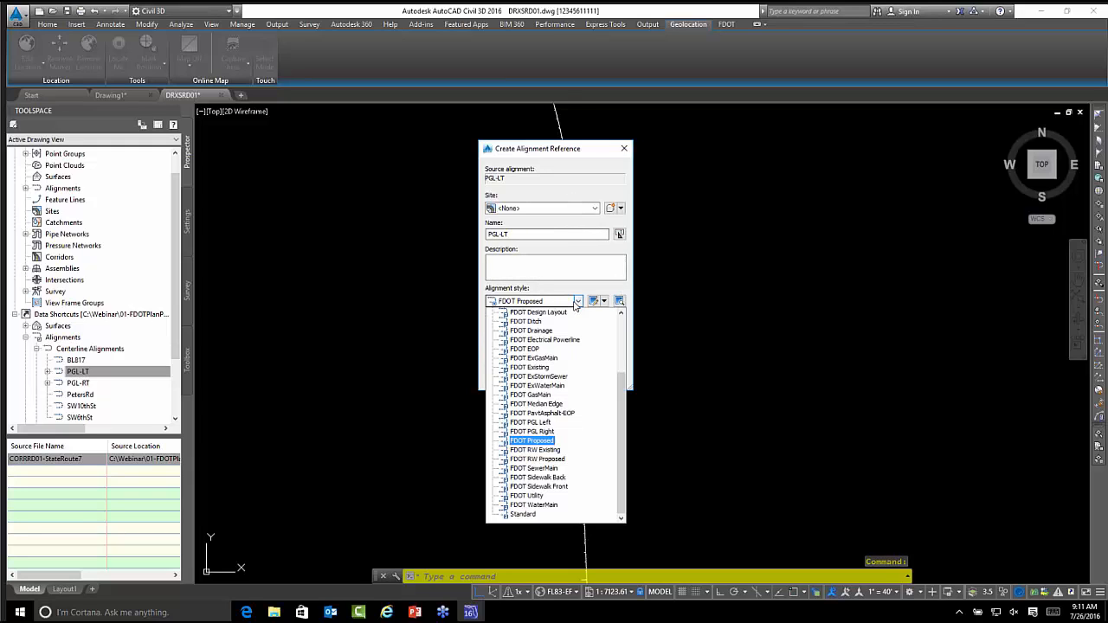
left_click(530, 422)
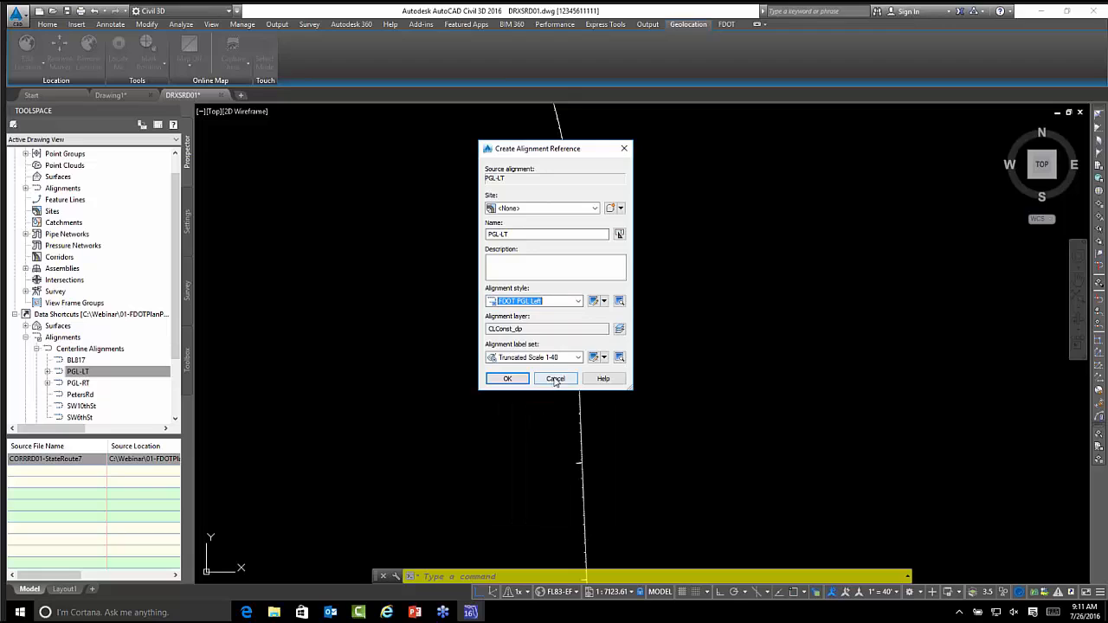
left_click(577, 357)
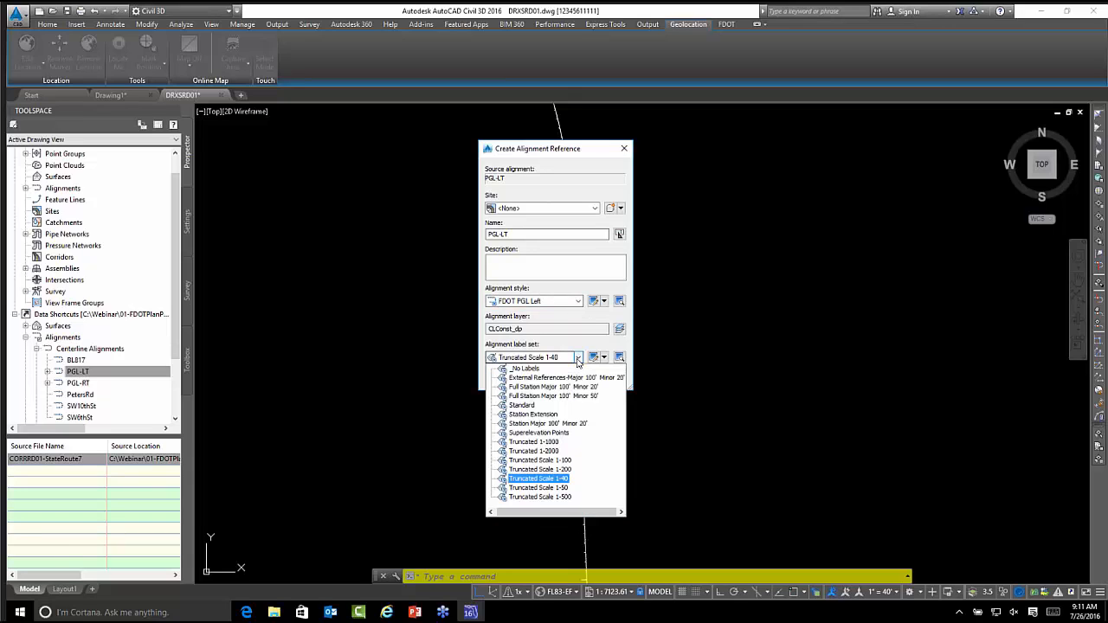
left_click(529, 370)
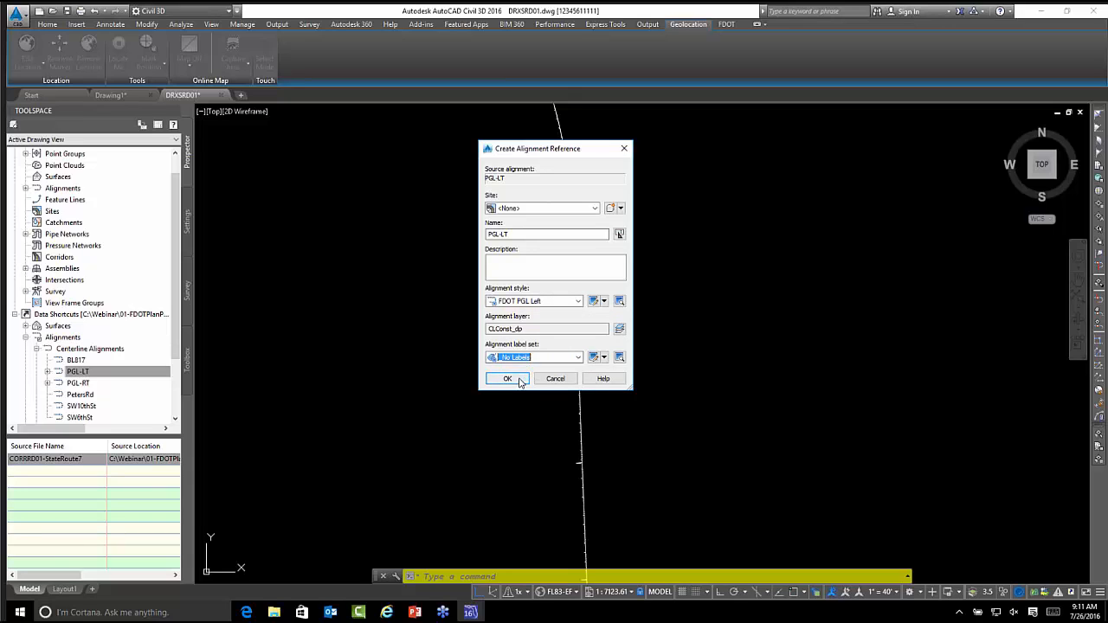
left_click(520, 381)
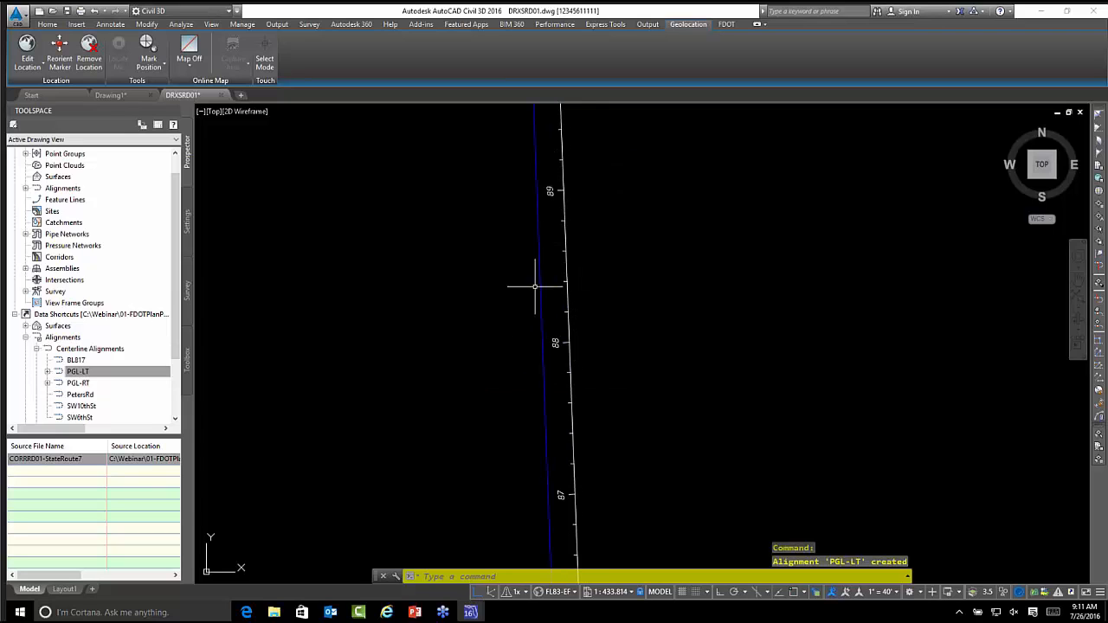
- Create a data shortcut reference to the PGL-RT alignment with the FDOT PGL Right style and the _No Labels label set
left_click(108, 384)
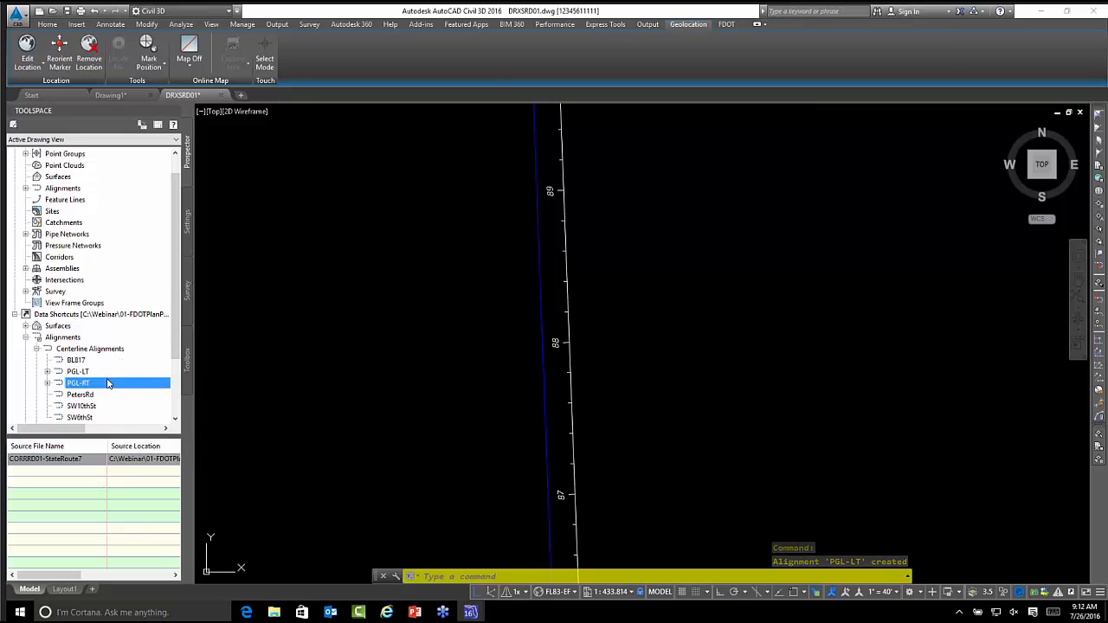
right_click(109, 384)
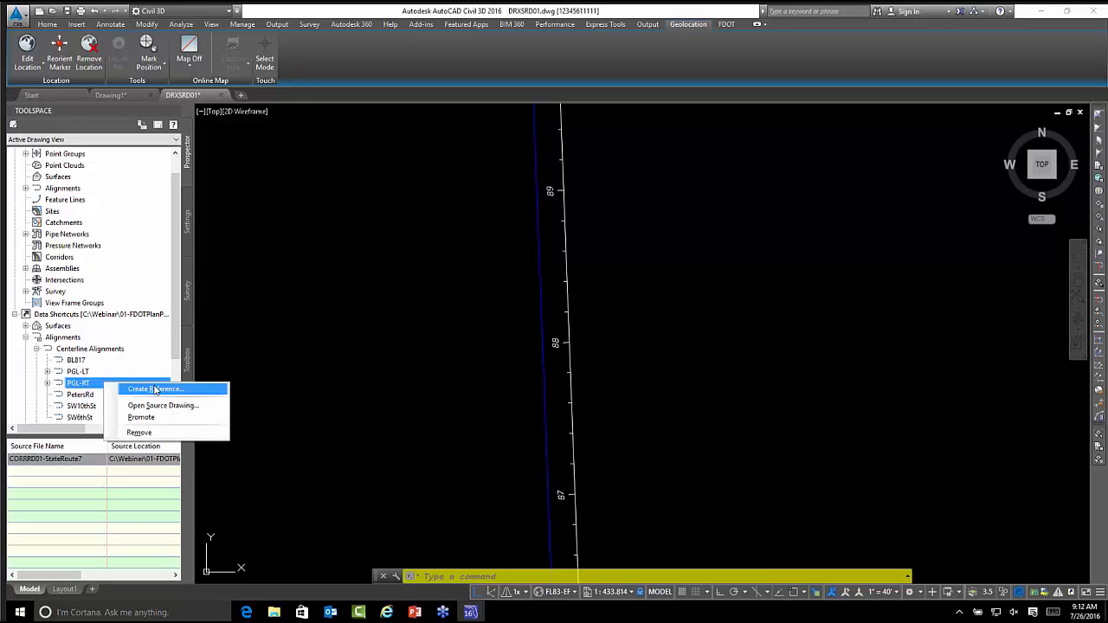
left_click(154, 390)
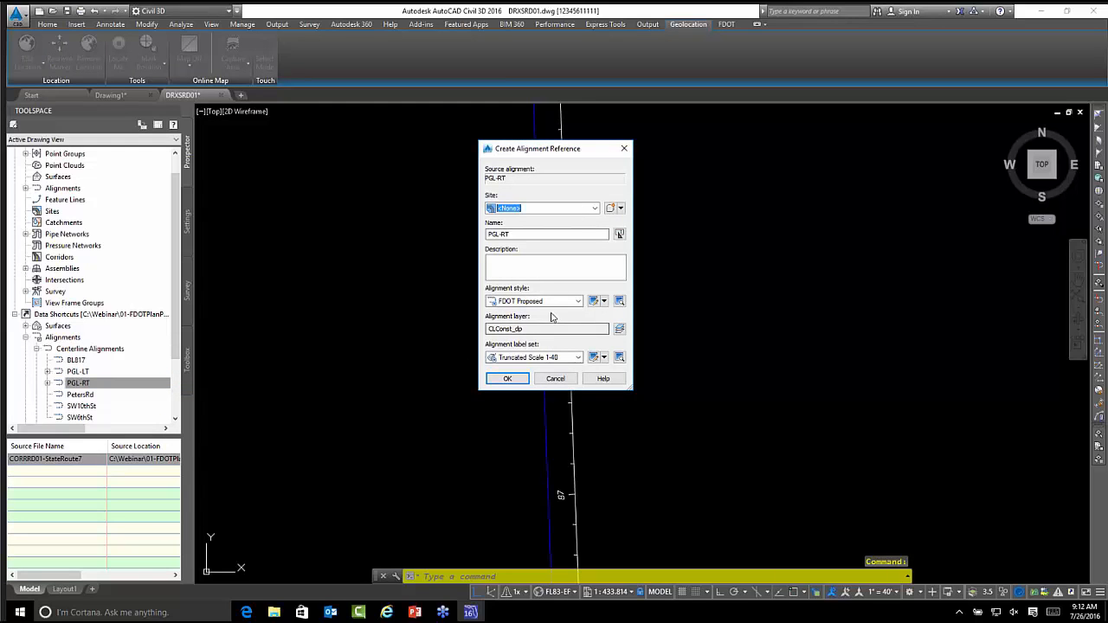
left_click(557, 304)
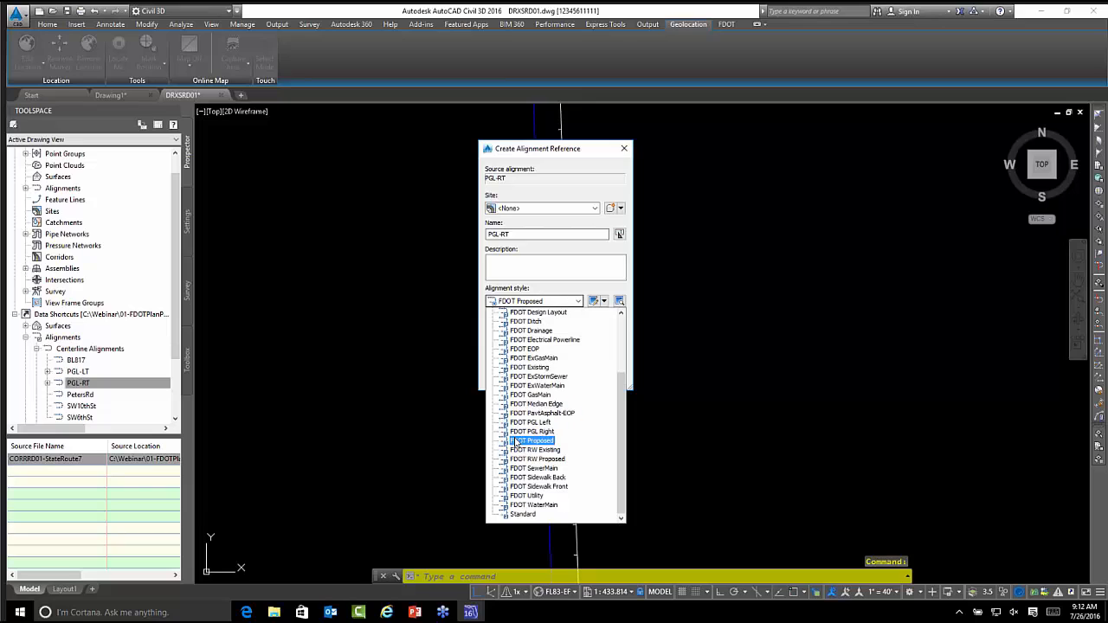
left_click(531, 431)
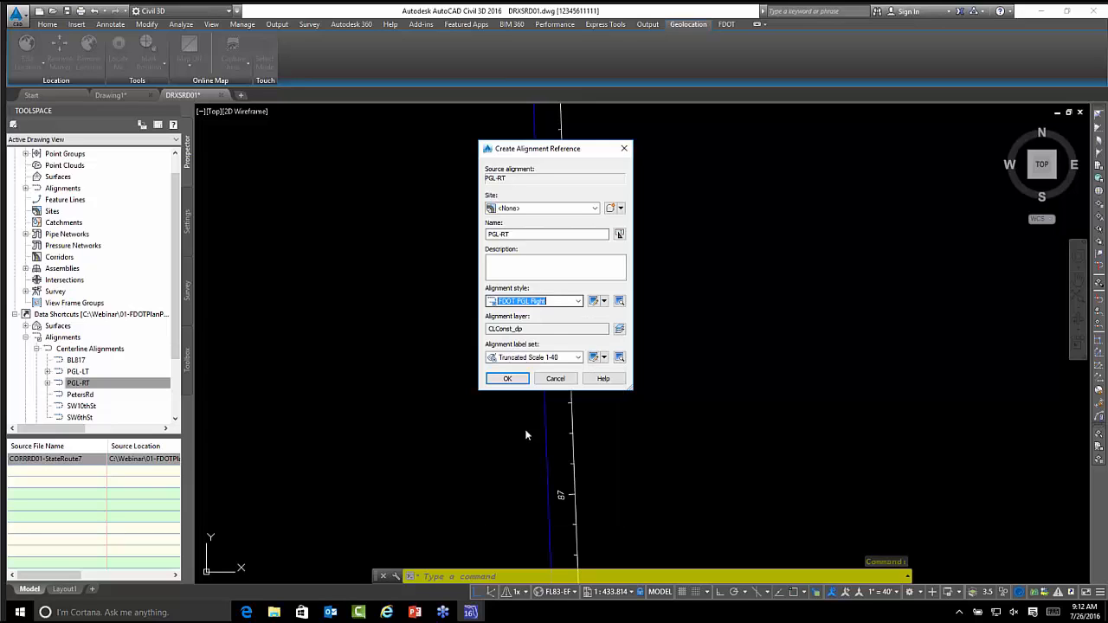
left_click(536, 359)
left_click(530, 368)
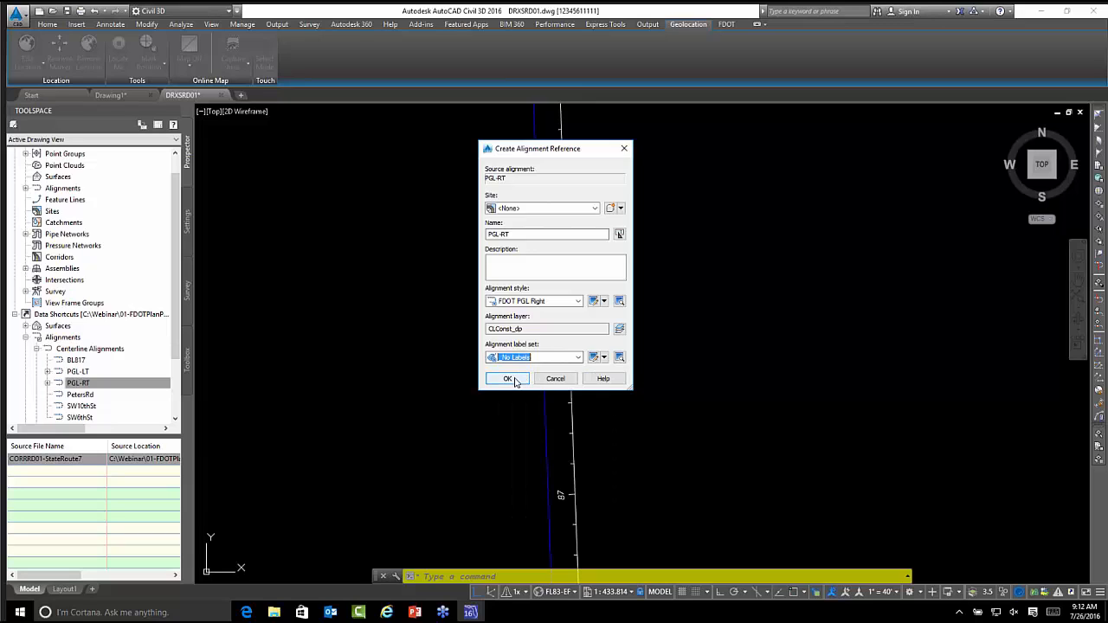
left_click(508, 379)
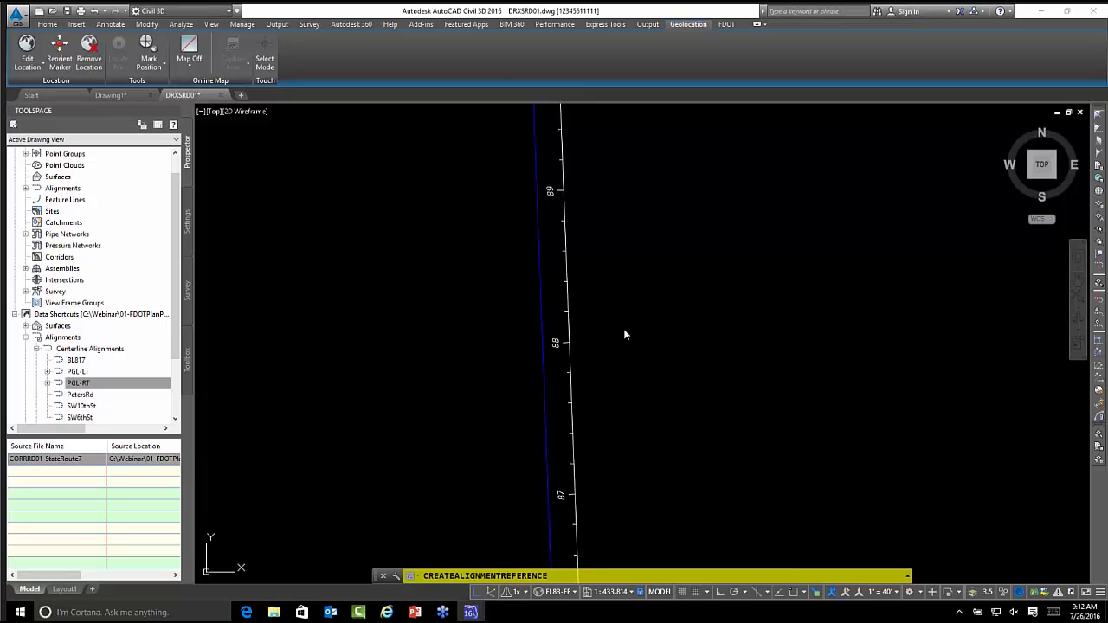
scroll(521, 280, "down", 10)
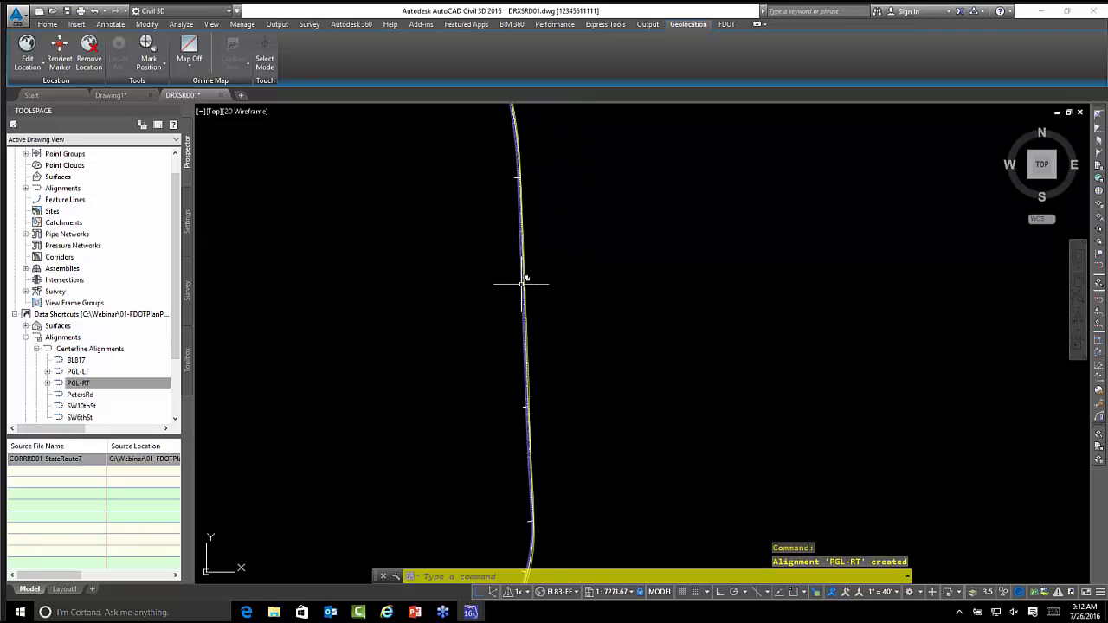
- Make Xreference01_dp the current layer
left_click(48, 25)
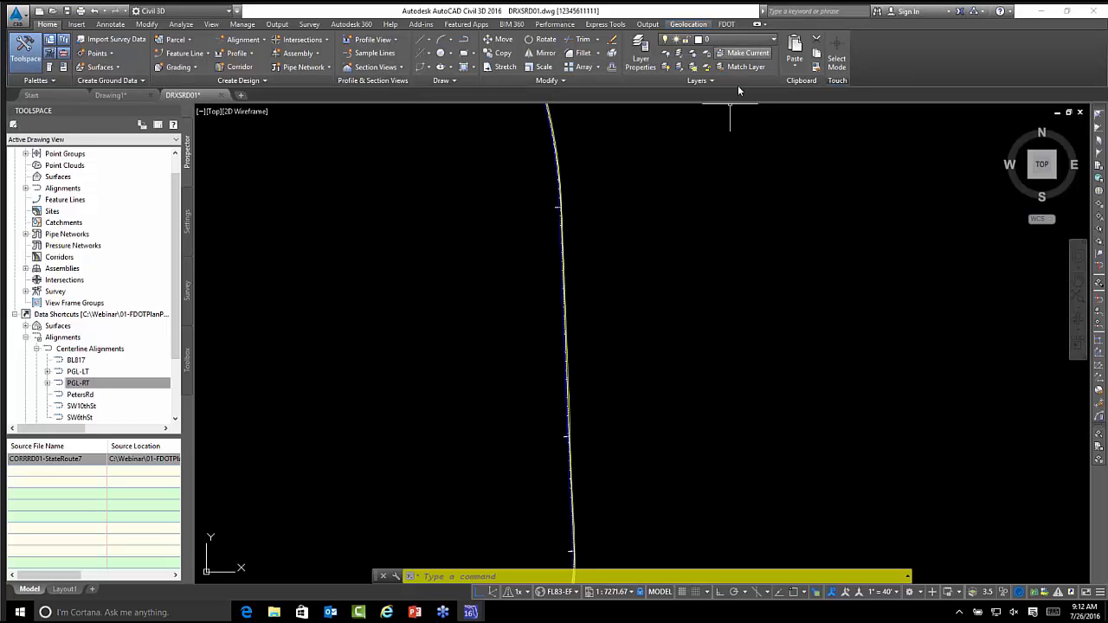
left_click(747, 39)
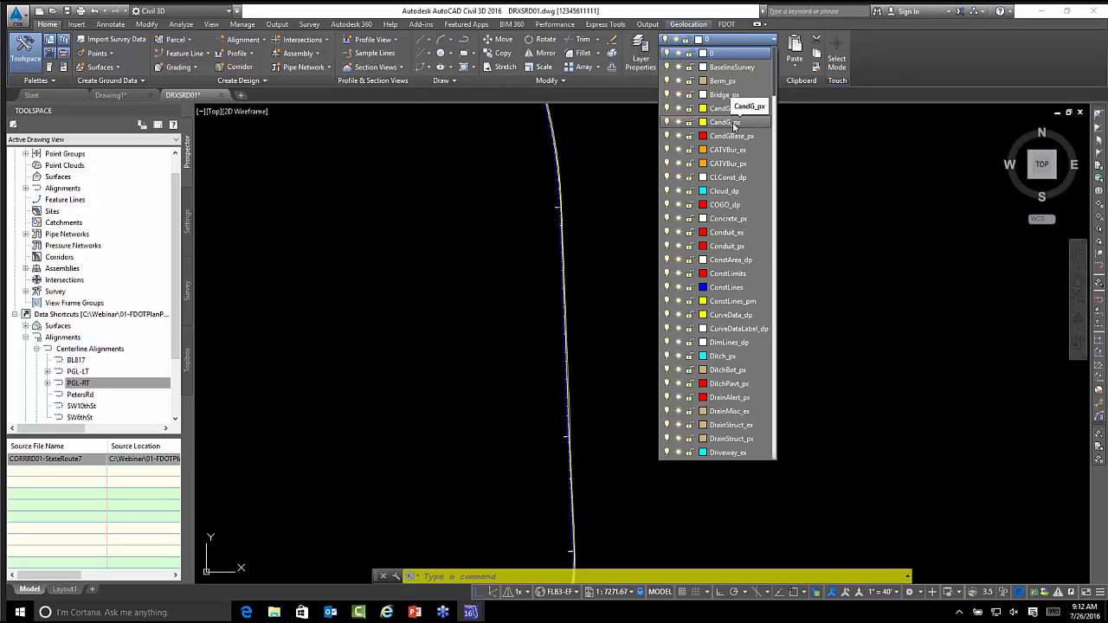
scroll(731, 122, "down", 15)
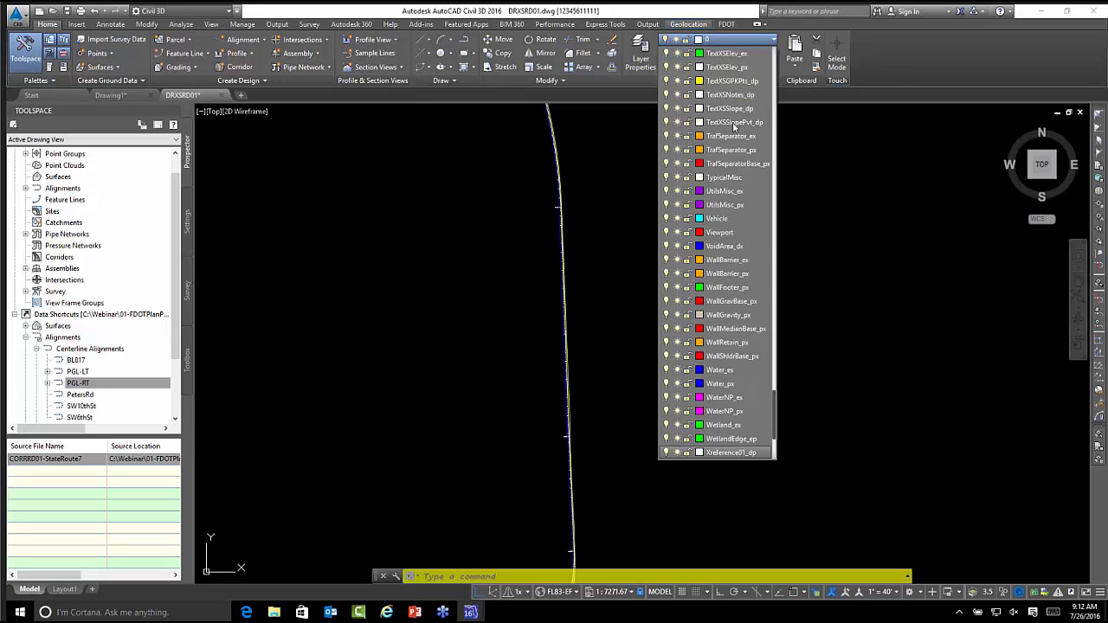
left_click(729, 452)
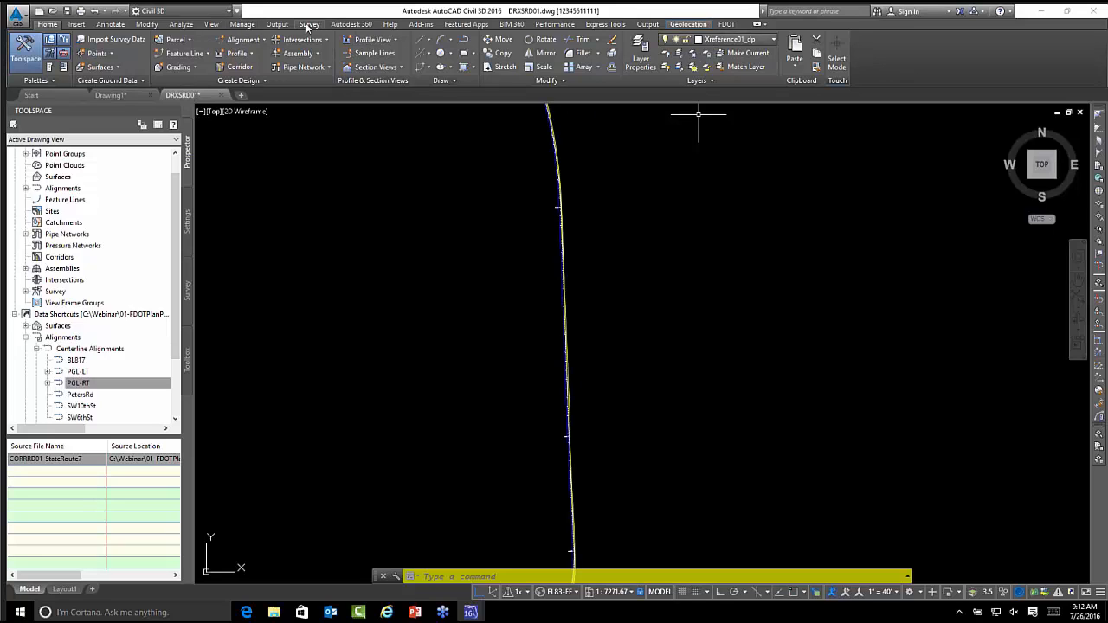
- Start attaching a DWG from the External References manager and browse to the webinar project's DATA folder on the C: drive
left_click(80, 25)
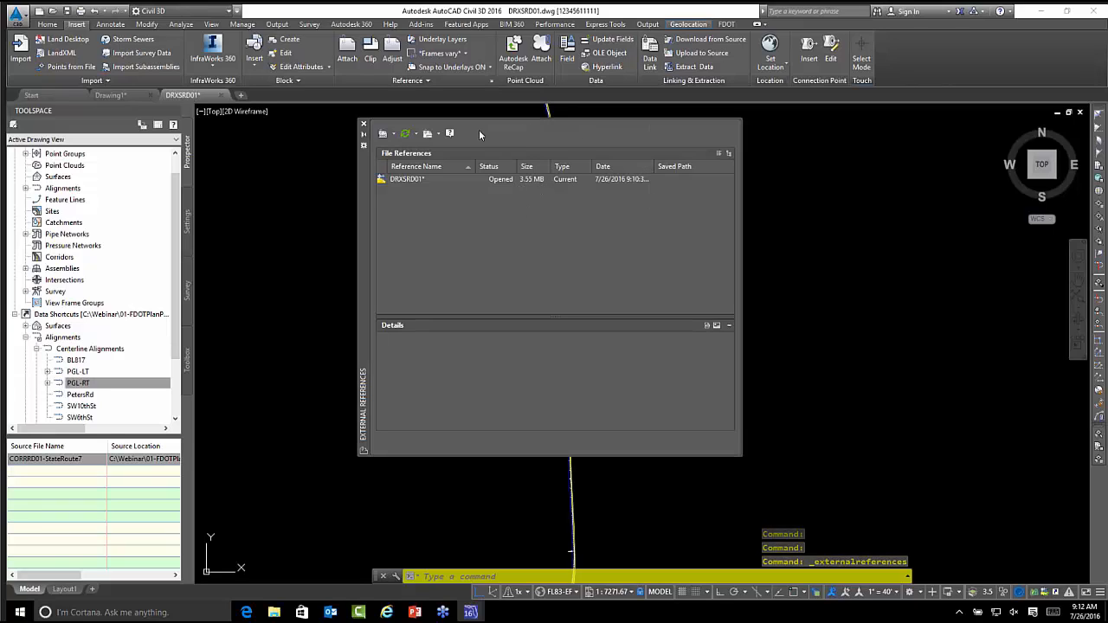
left_click(394, 134)
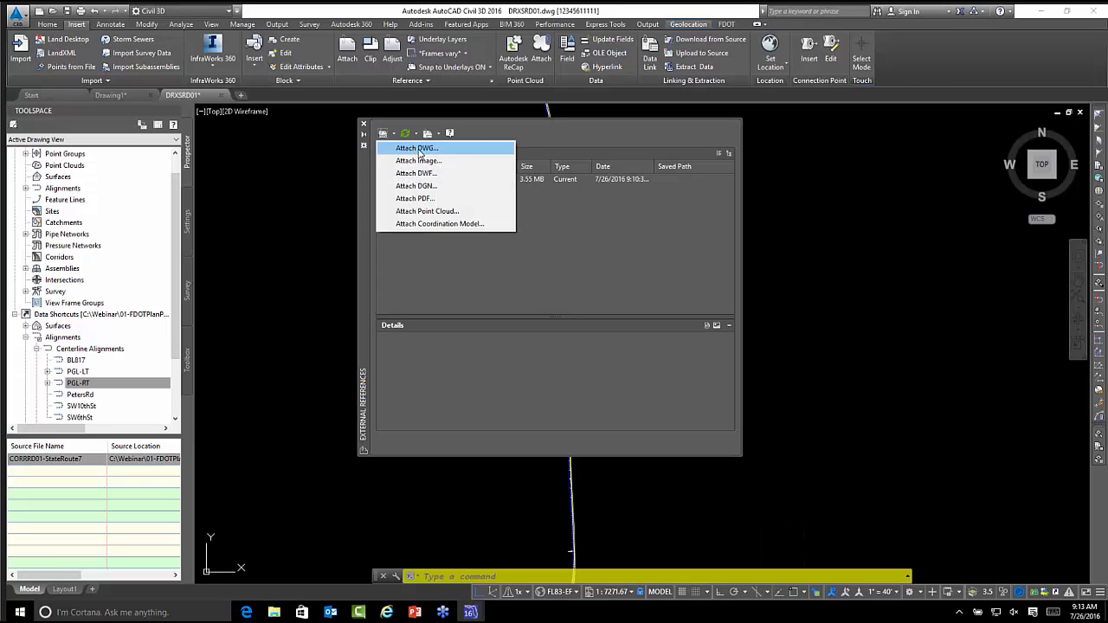
left_click(419, 149)
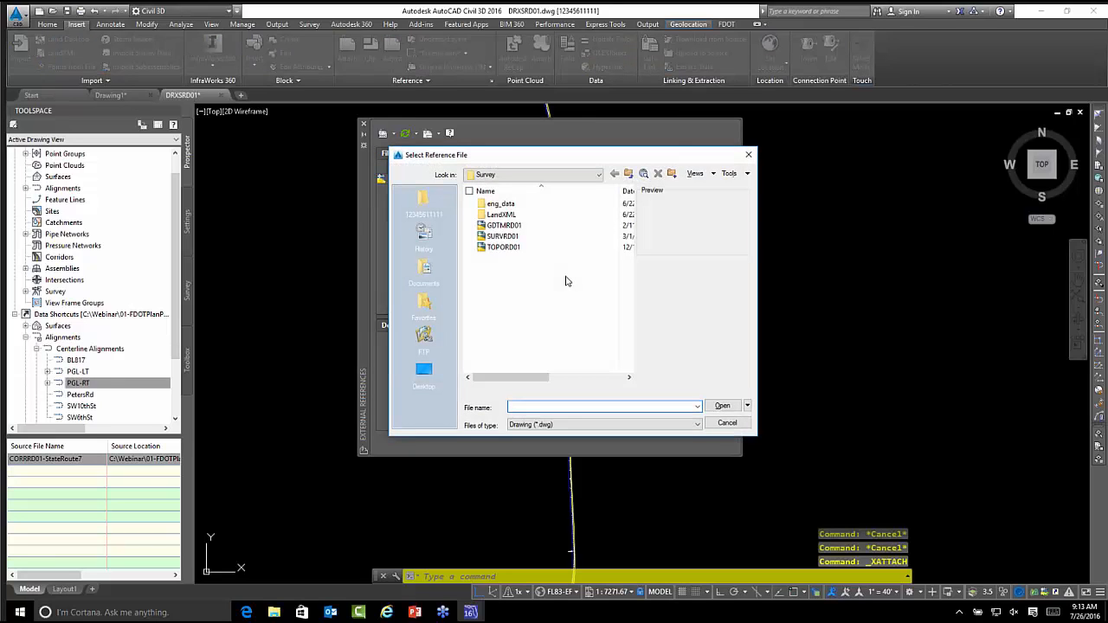
left_click(597, 175)
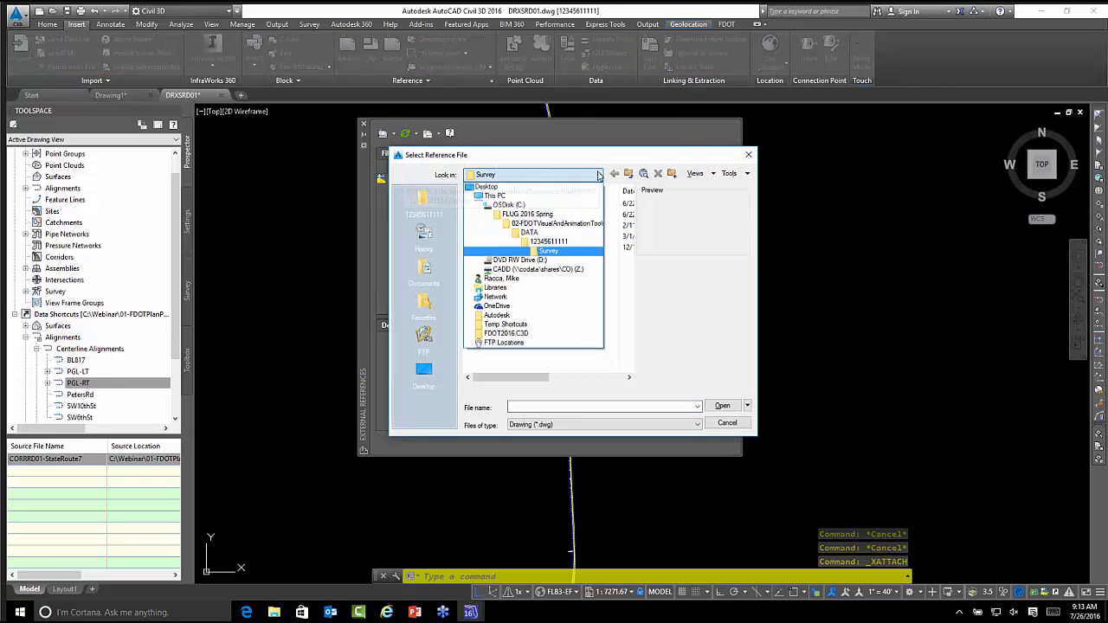
left_click(523, 204)
left_click(520, 291)
scroll(522, 294, "down", 1)
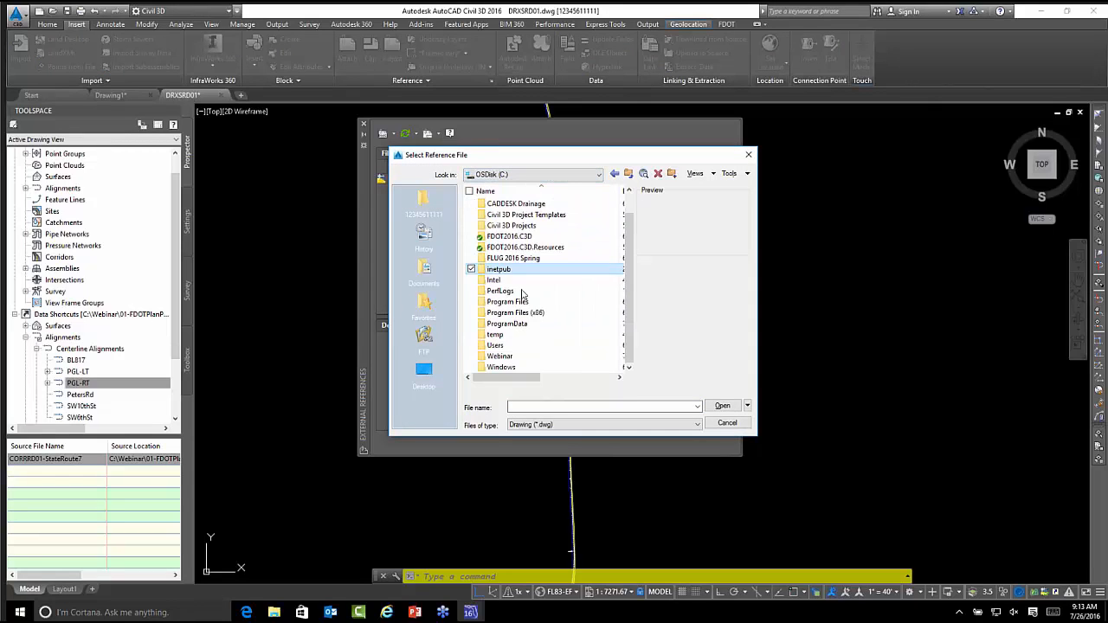
scroll(523, 302, "up", 1)
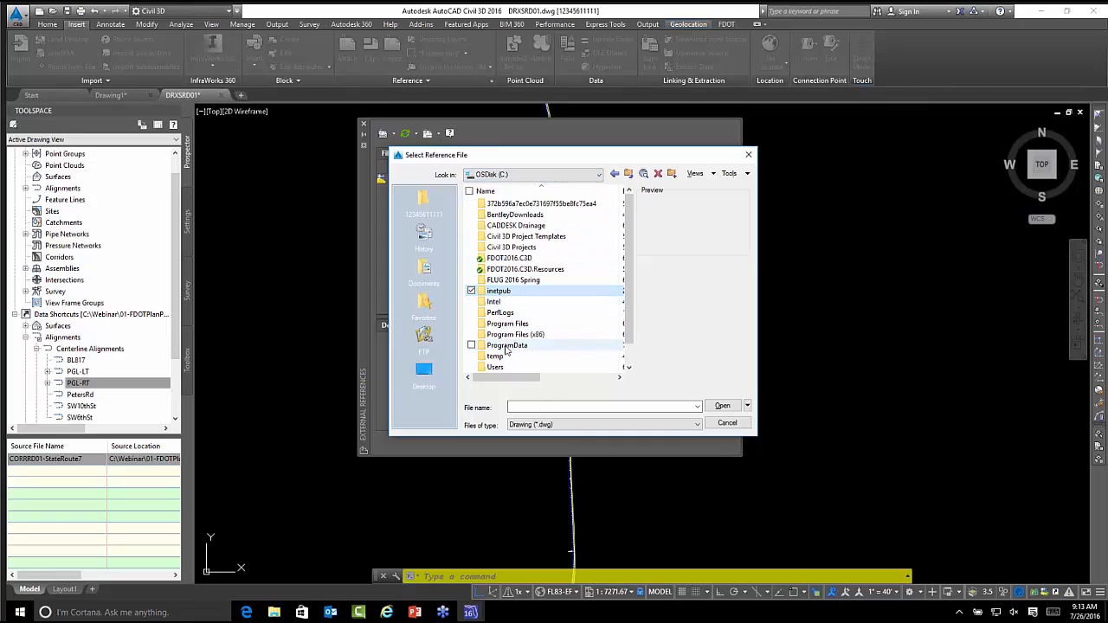
double_click(510, 302)
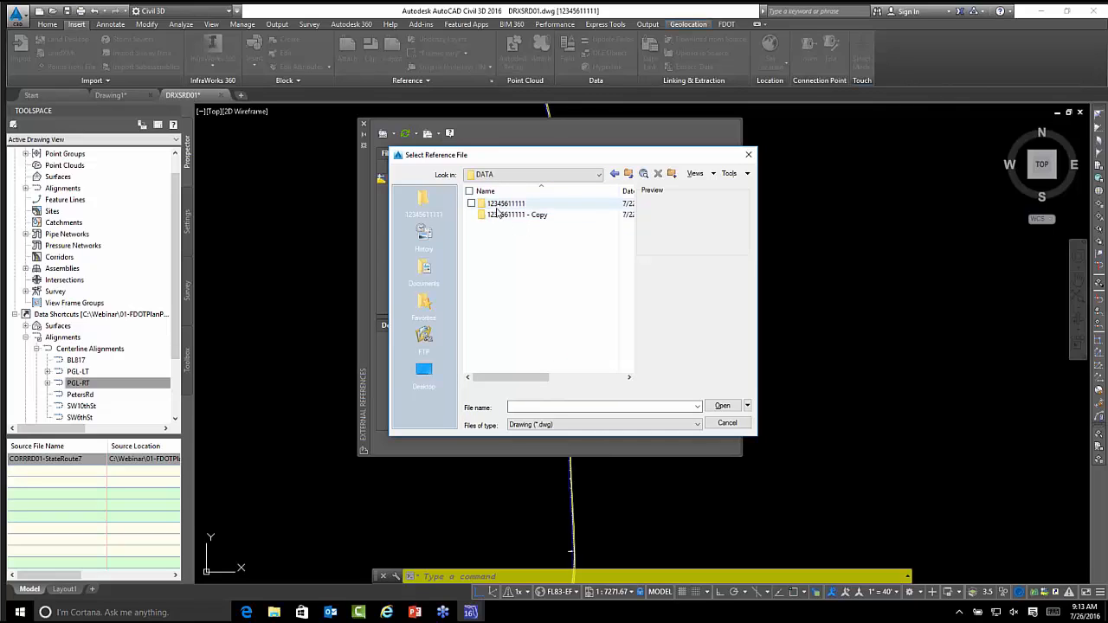
right_click(428, 200)
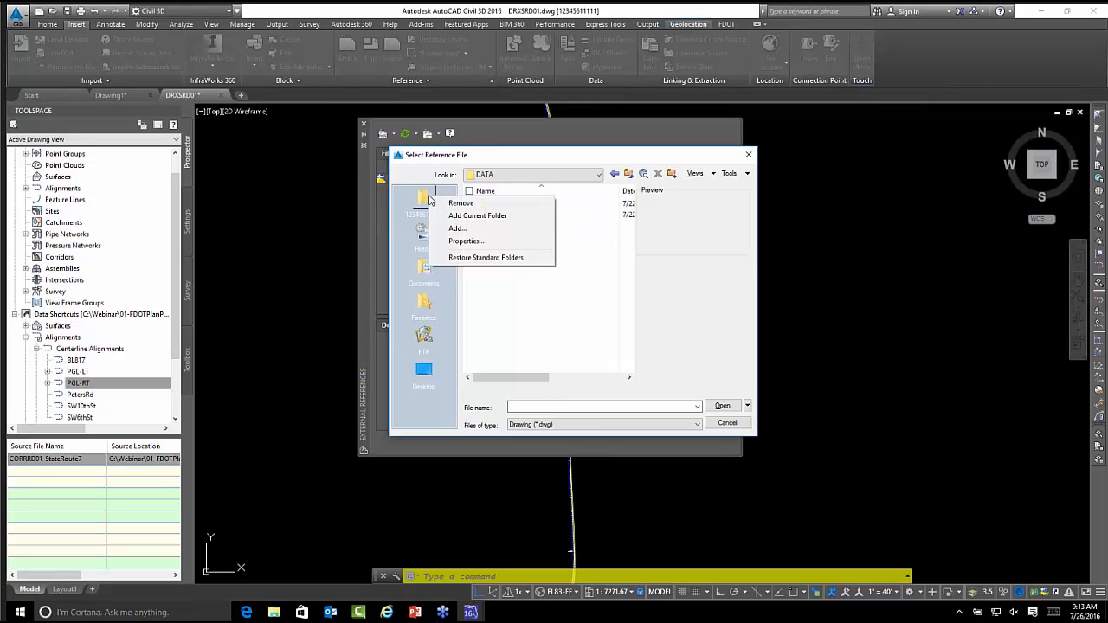
left_click(459, 206)
left_click(618, 332)
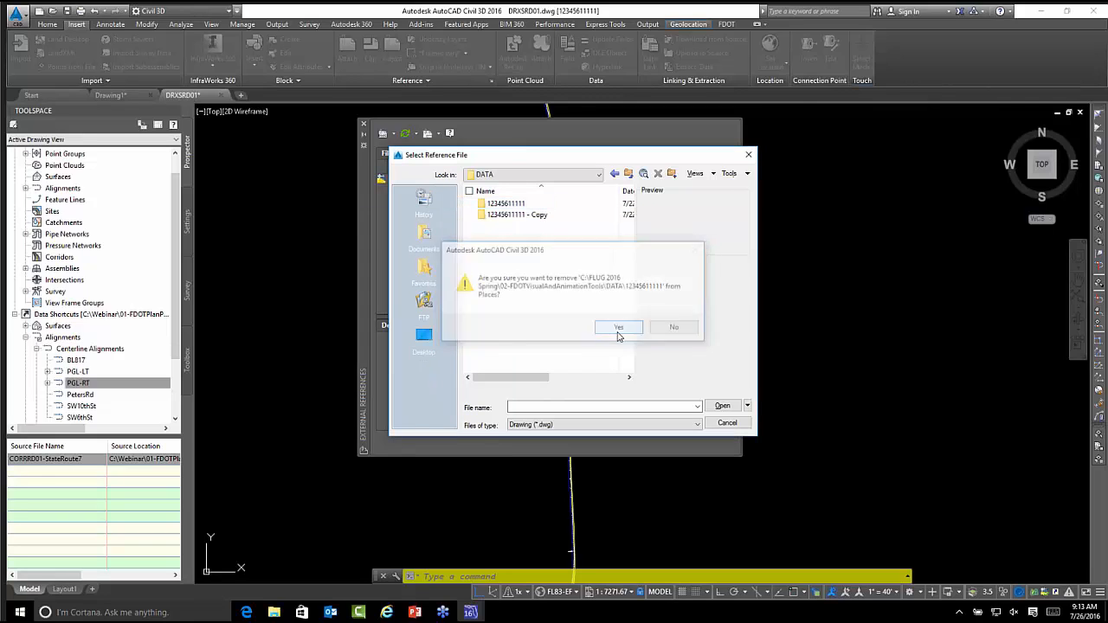
left_click(484, 208)
left_click_drag(478, 208, 424, 208)
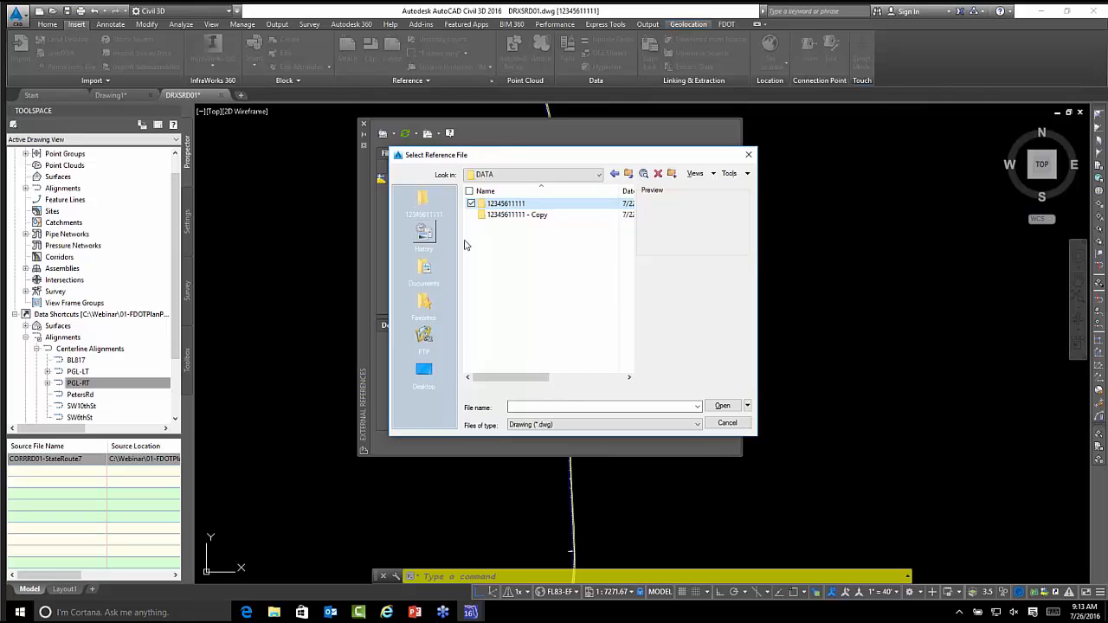
- Attach DSGNRD01 from the project's Roadway folder as an overlay reference with a relative path
left_click(421, 201)
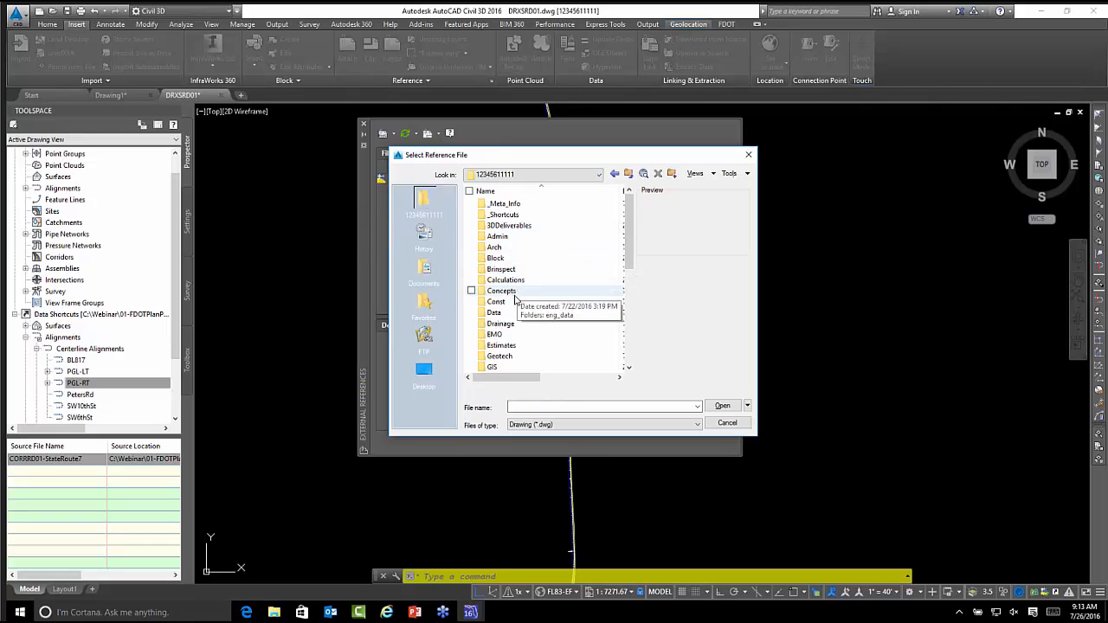
scroll(515, 298, "down", 1)
scroll(515, 303, "down", 3)
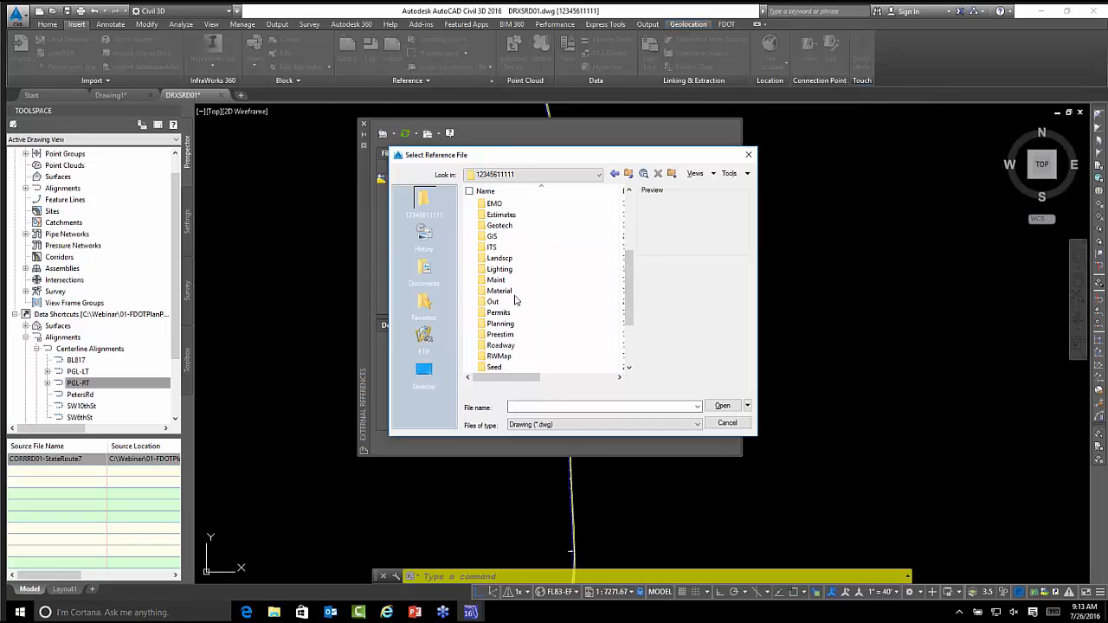
double_click(512, 346)
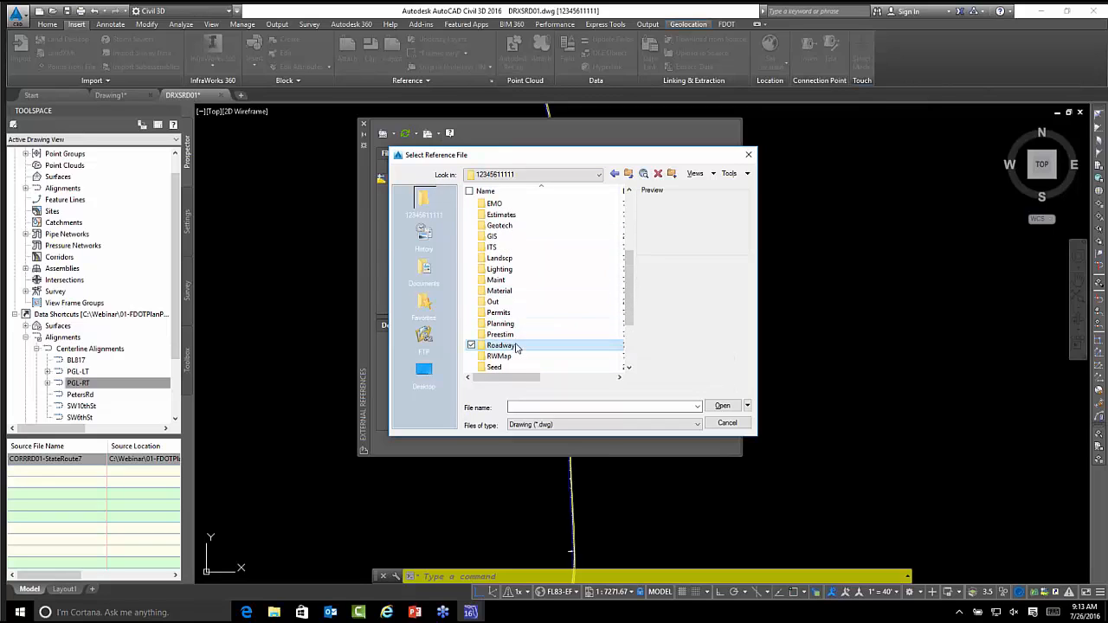
left_click(508, 270)
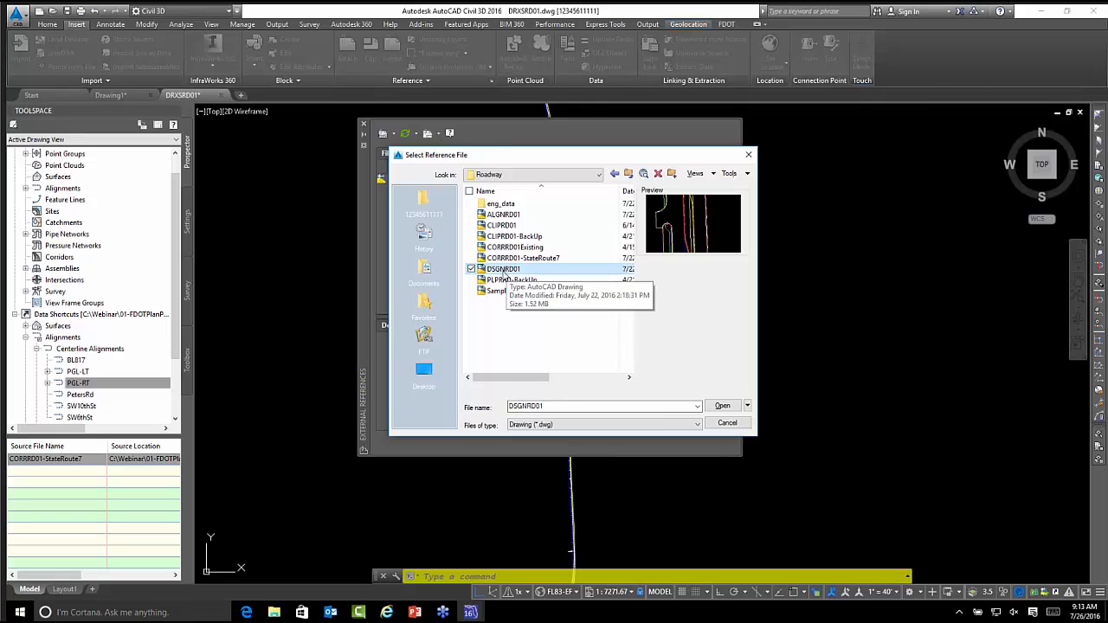
left_click(722, 405)
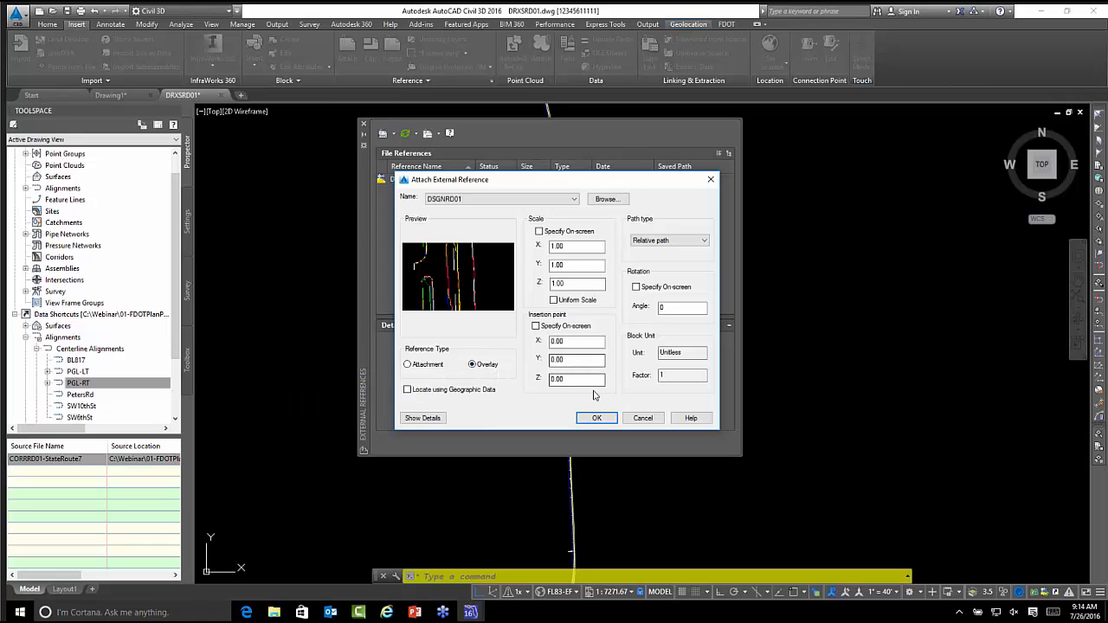
left_click(593, 419)
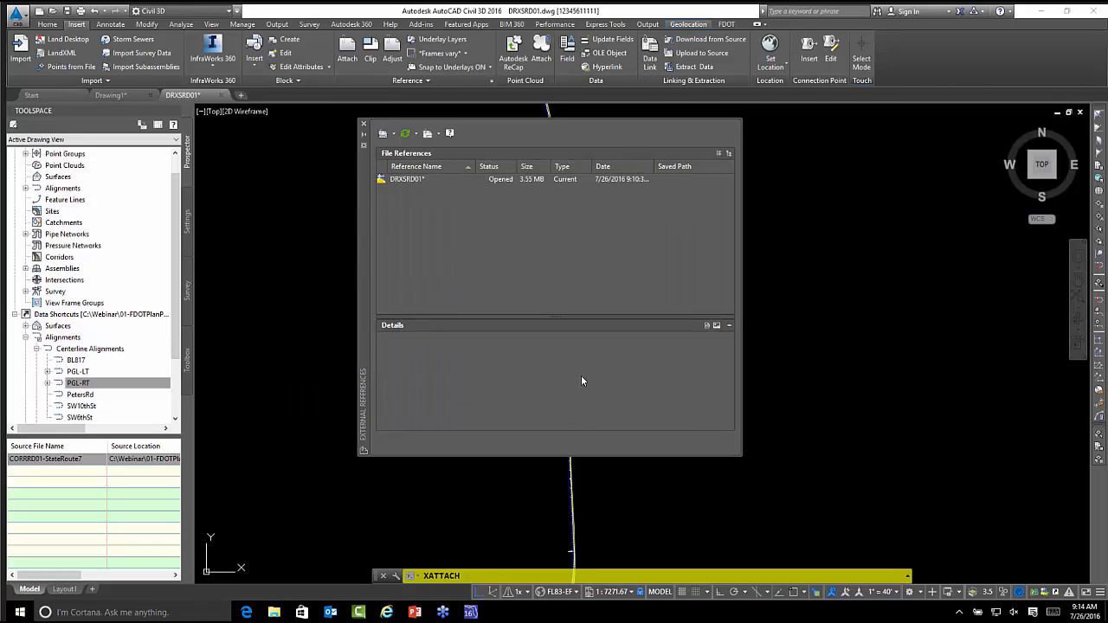
- Attach the CORRRD01-StateRoute7 drawing as an overlay with a relative path and close the External References manager
left_click(393, 134)
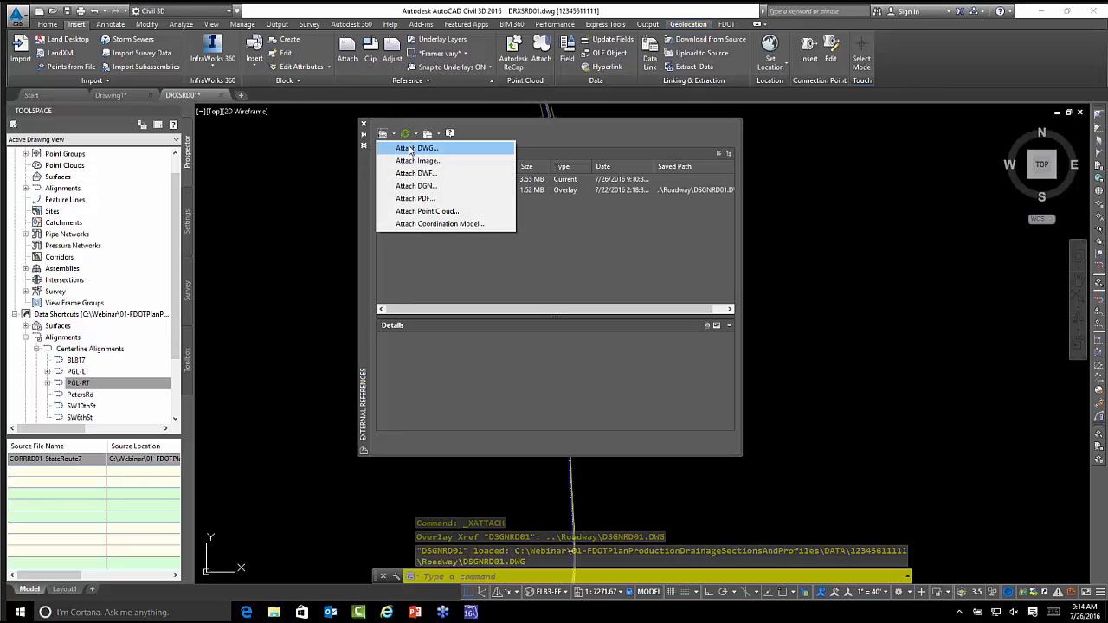
left_click(411, 148)
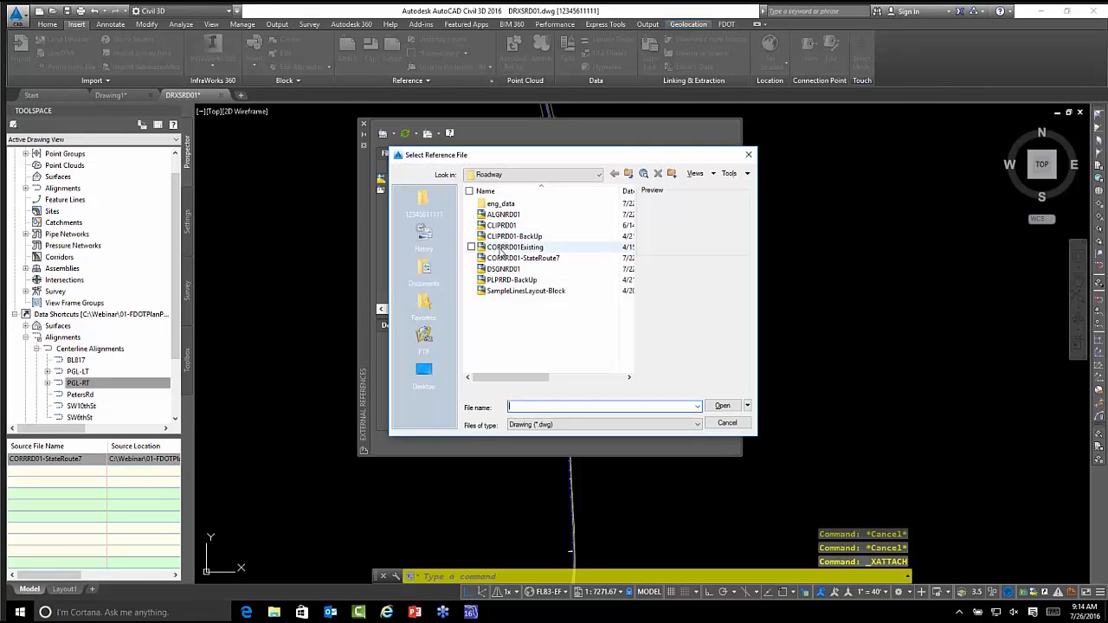
left_click(501, 259)
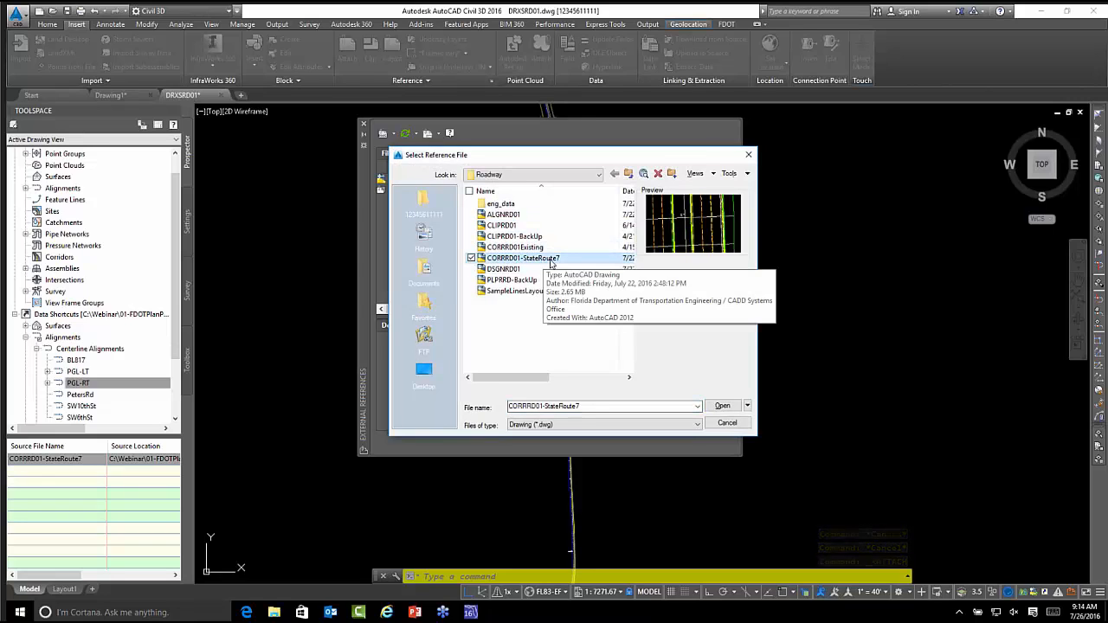
left_click(720, 407)
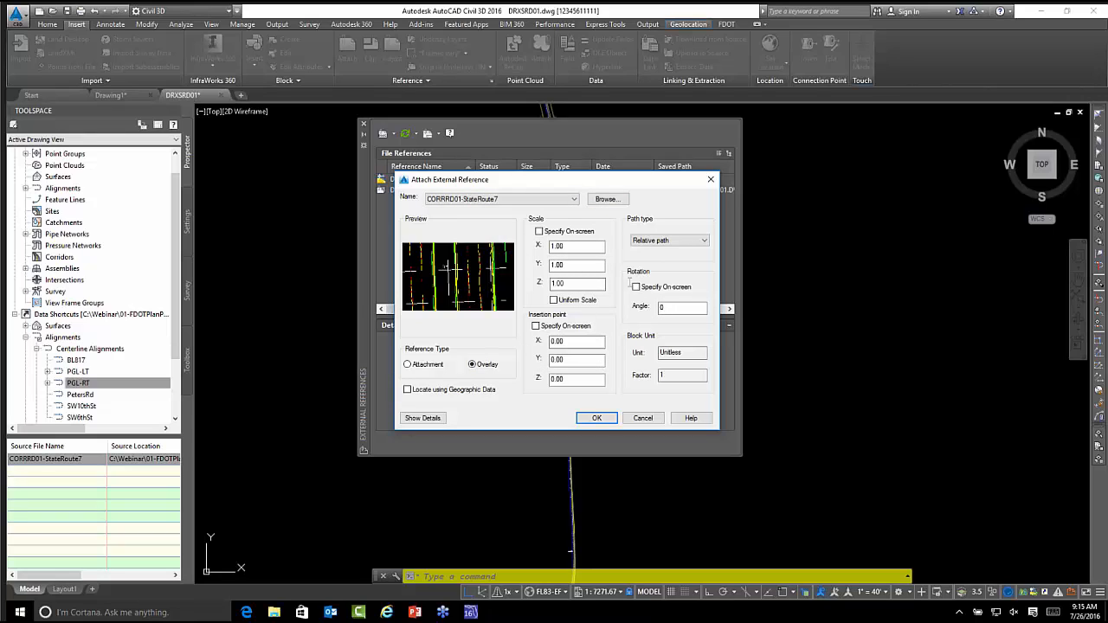
left_click(598, 418)
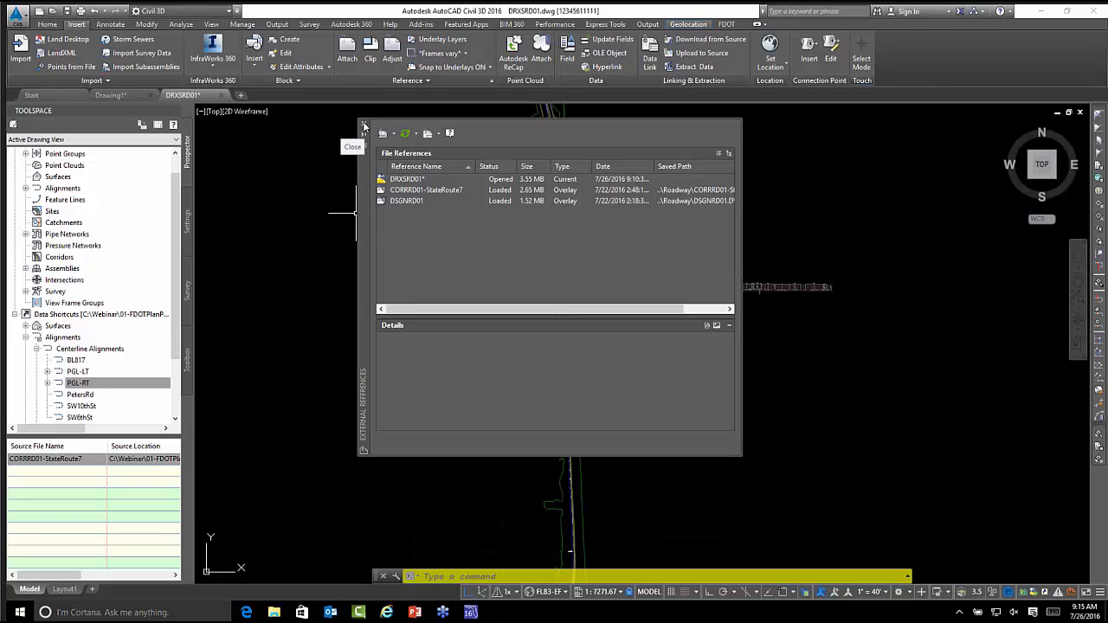
left_click(364, 127)
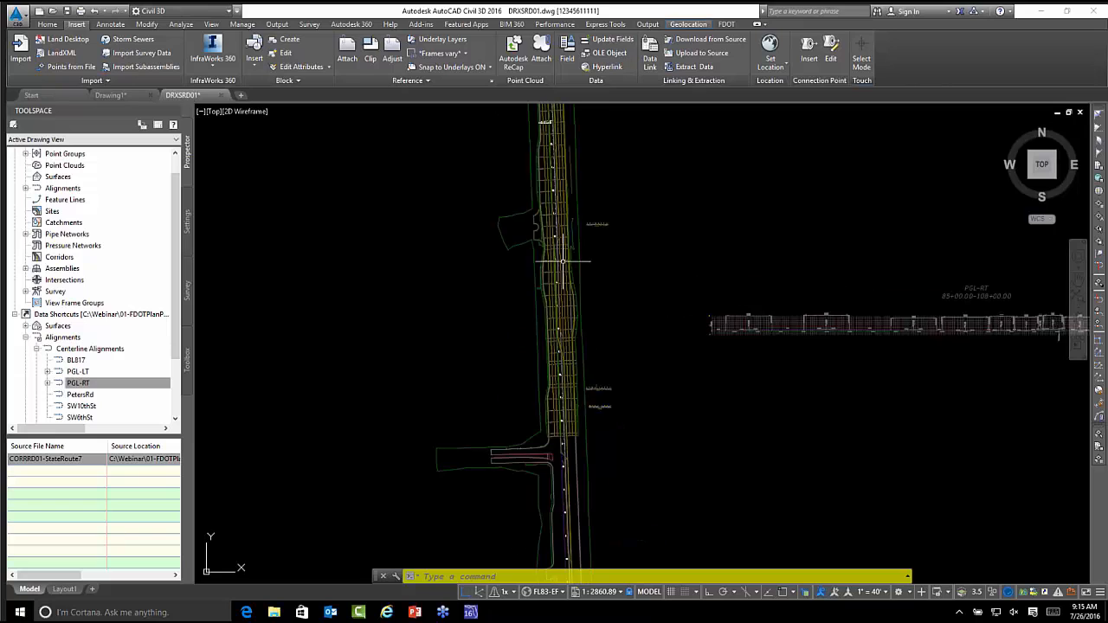
- Examine the attached design and corridor references along the roadway in plan view
scroll(558, 398, "up", 3)
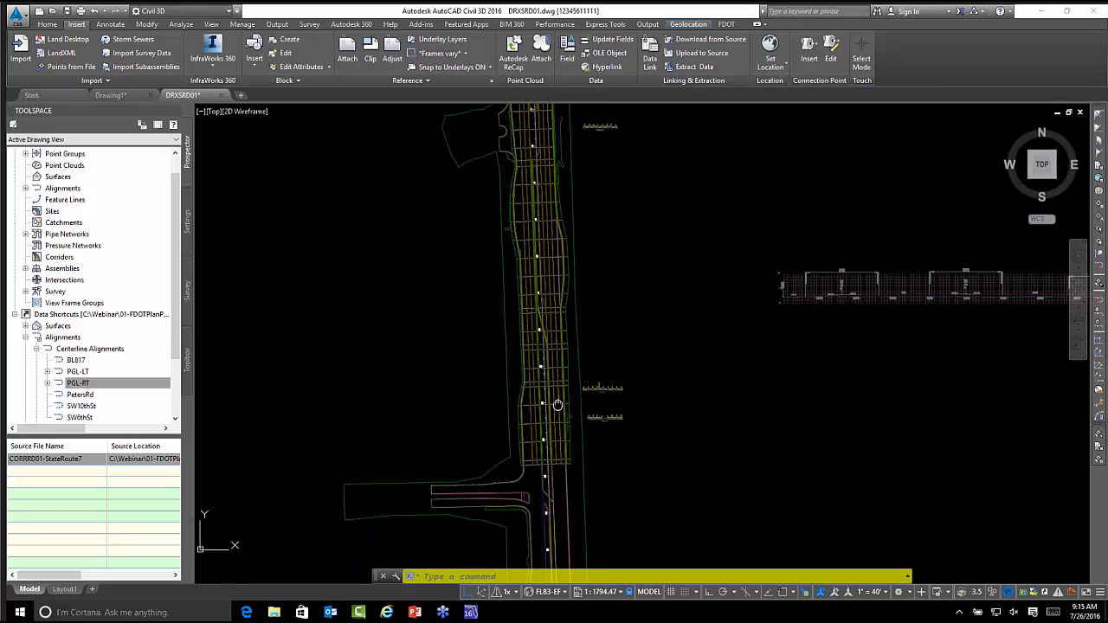
middle_click_drag(557, 405, 531, 299)
scroll(539, 338, "up", 2)
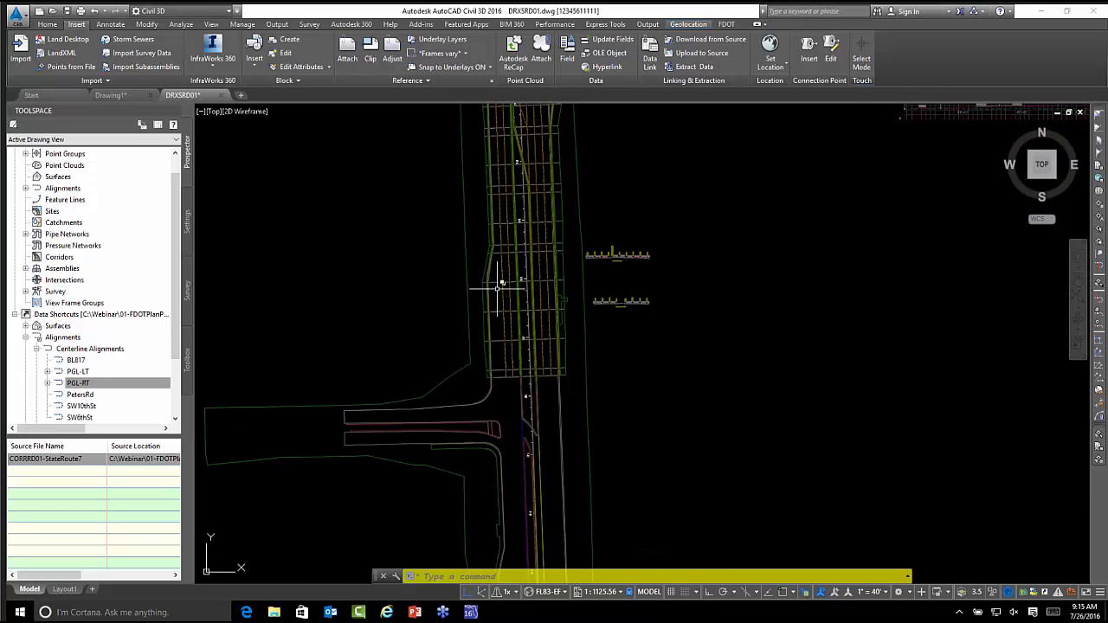
left_click(487, 398)
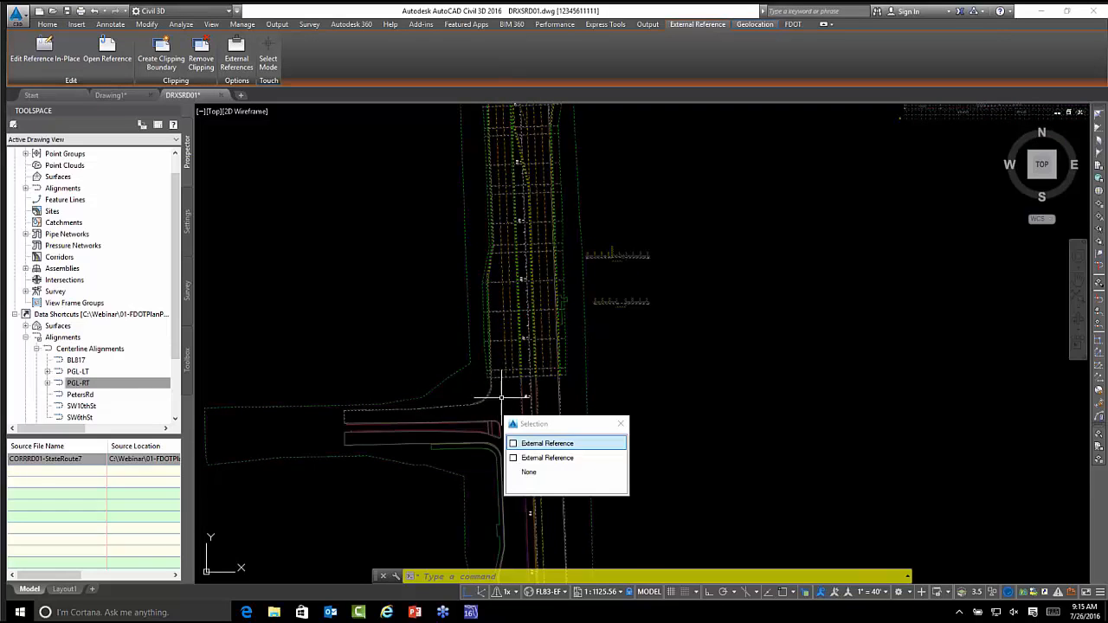
key("Escape")
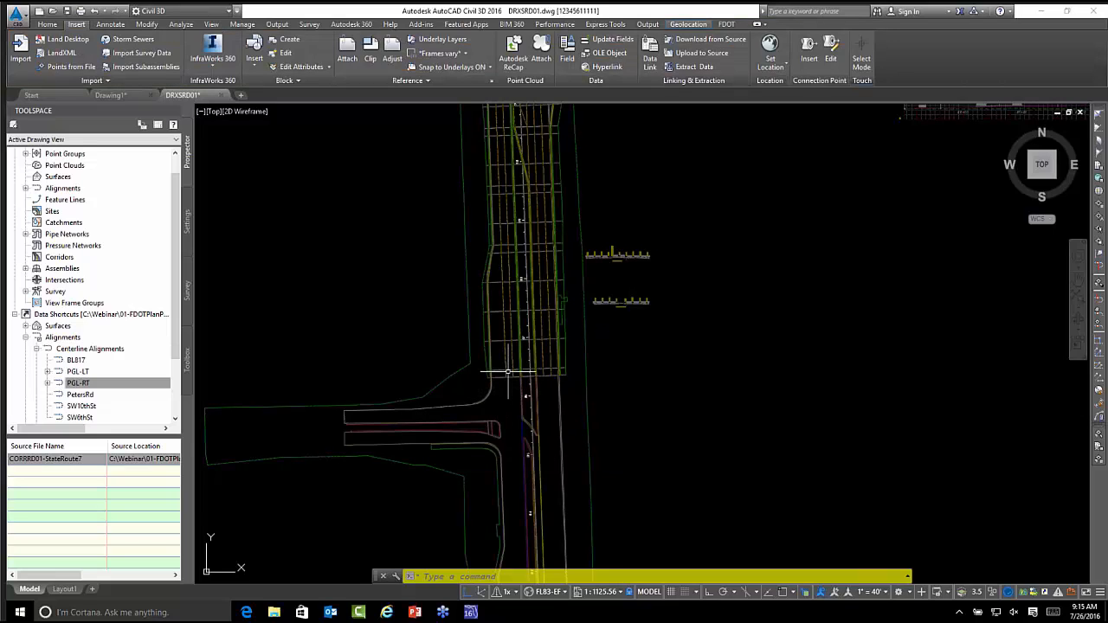
left_click(505, 370)
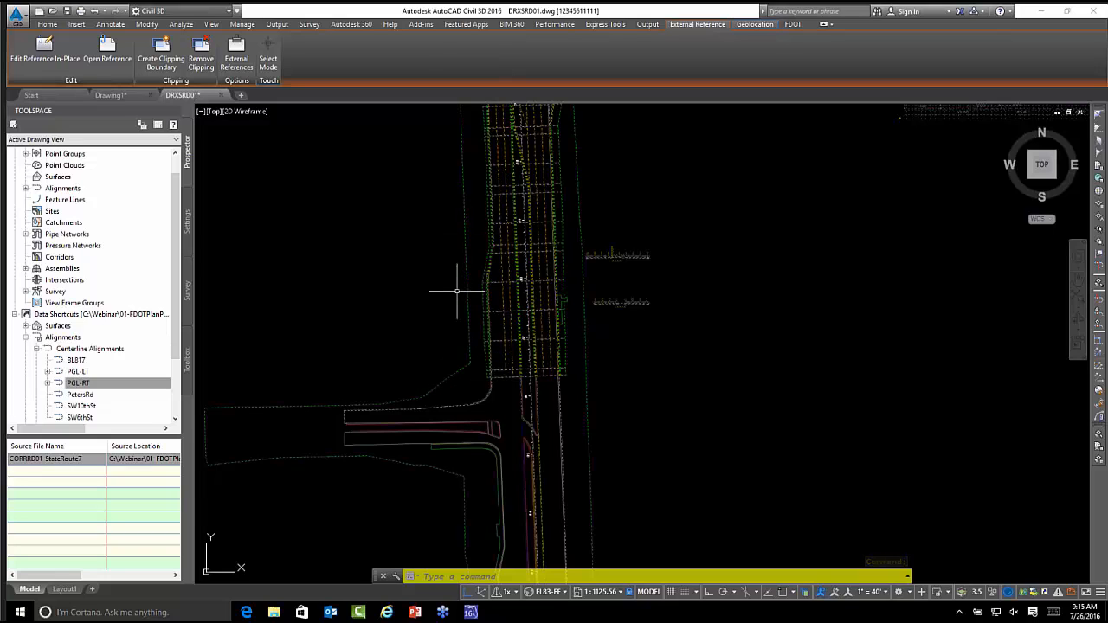
key("Escape")
scroll(448, 281, "down", 2)
middle_click_drag(444, 275, 458, 403)
middle_click_drag(448, 320, 437, 374)
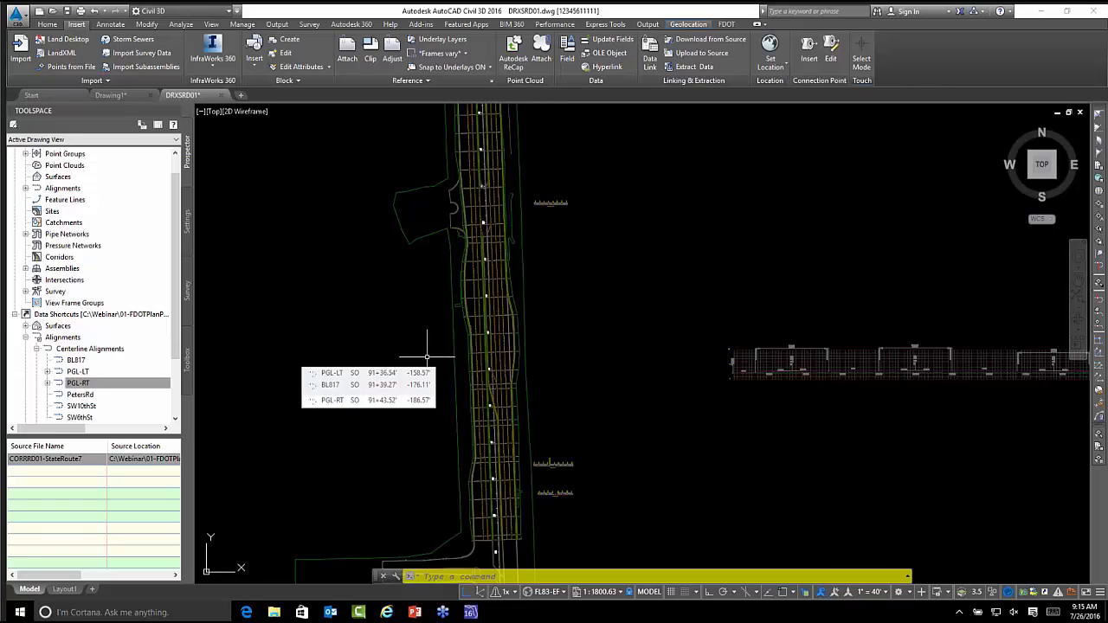
middle_click_drag(427, 357, 431, 322)
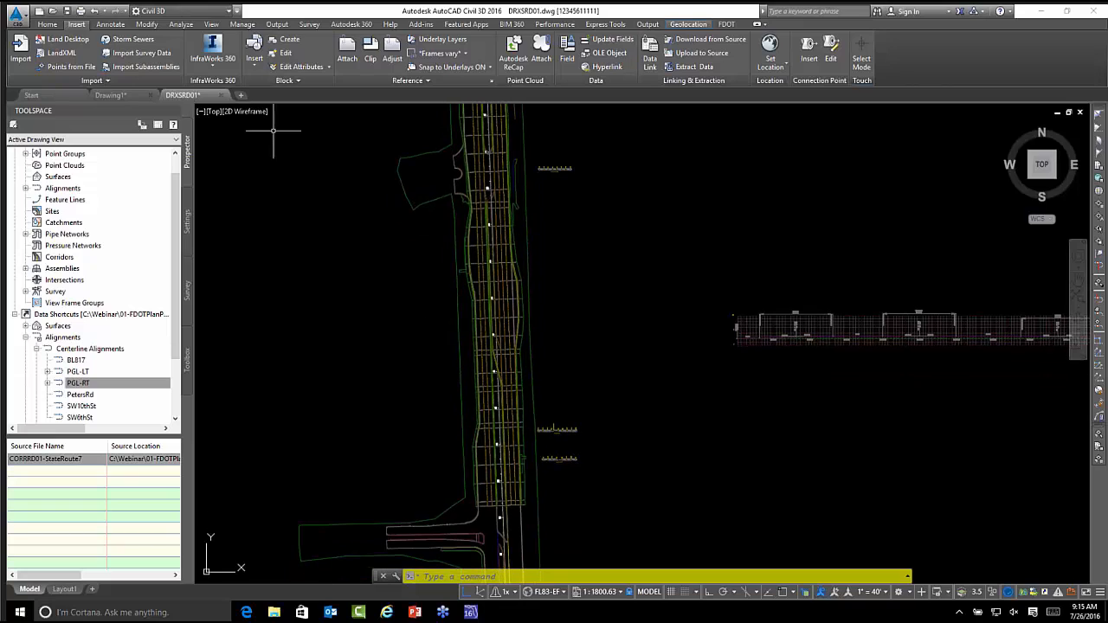
- Start creating sample lines along the PGL-RT alignment, choosing it from the alignment list
left_click(43, 26)
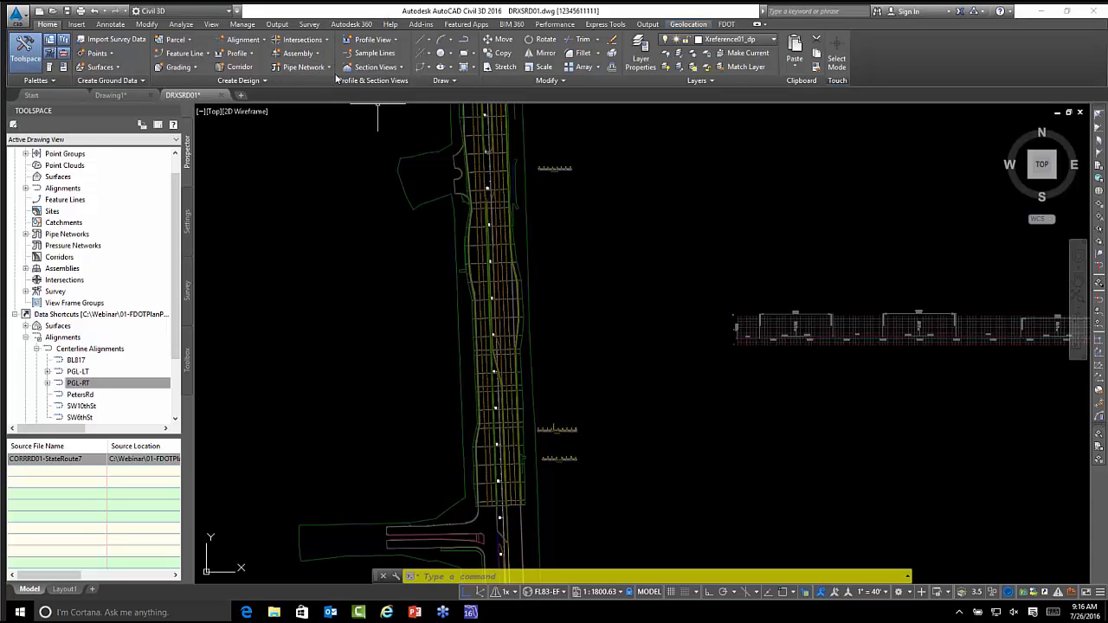
left_click(380, 57)
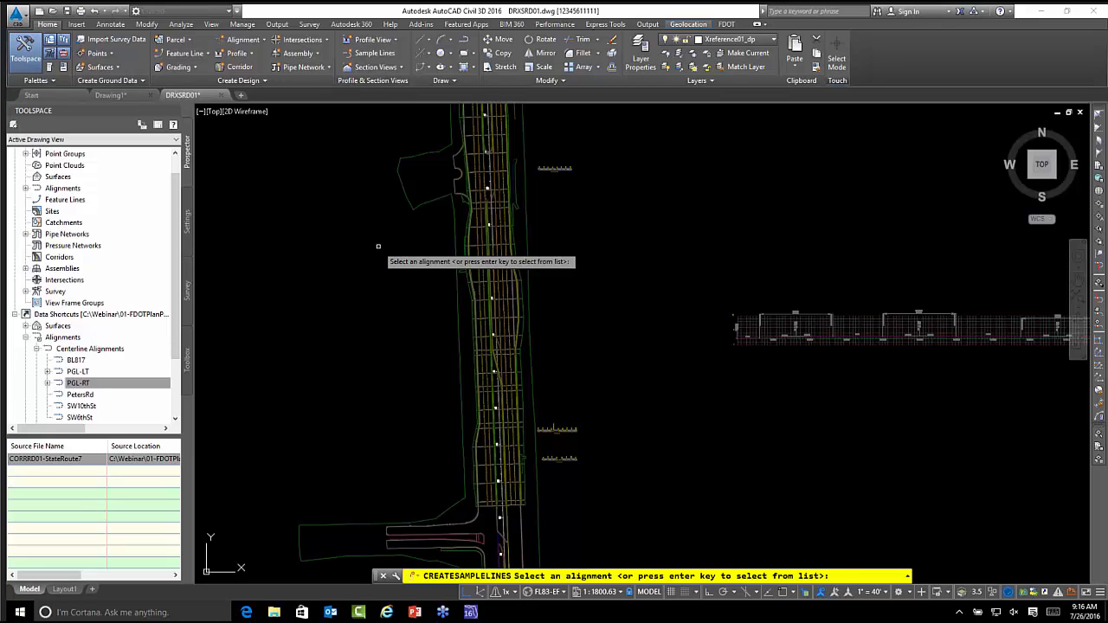
key("Return")
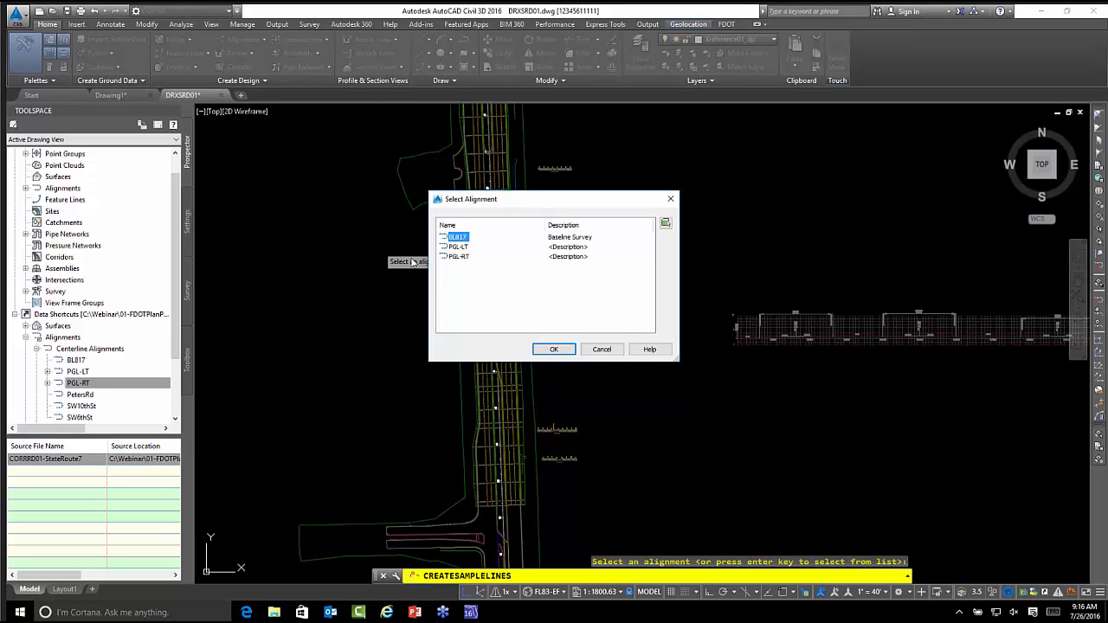
left_click(465, 257)
left_click(553, 349)
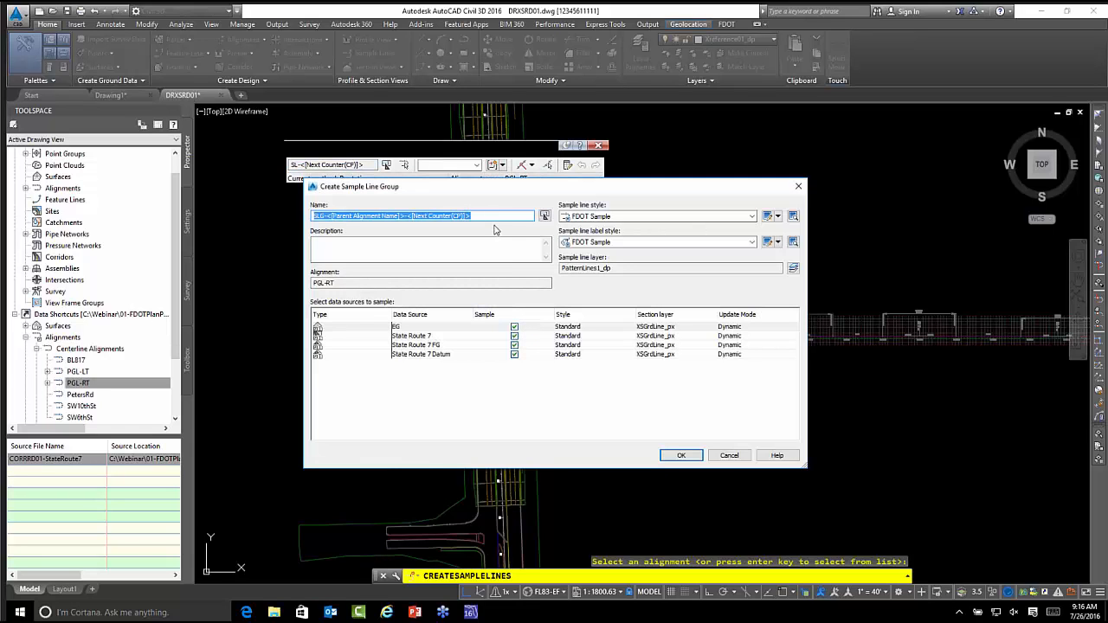
mouse_move(480, 196)
left_mouse_down()
mouse_move(519, 223)
mouse_move(472, 214)
left_mouse_up()
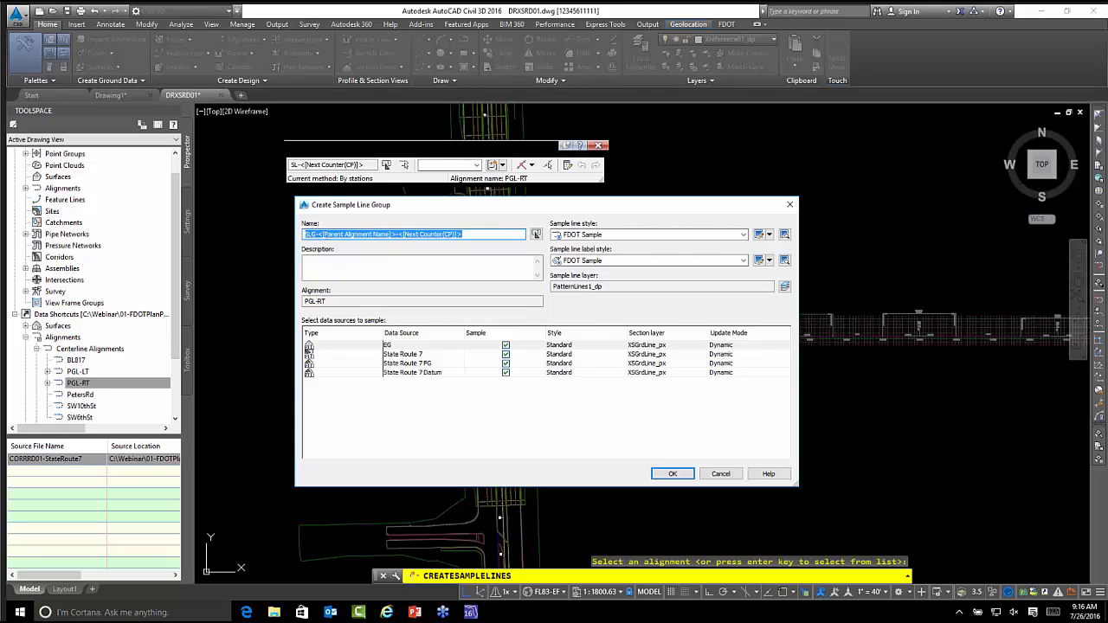
- Shorten the sample line group's name to SLG-<[Parent Alignment Name]> by removing the Next Counter field, and check its name template
left_click(398, 235)
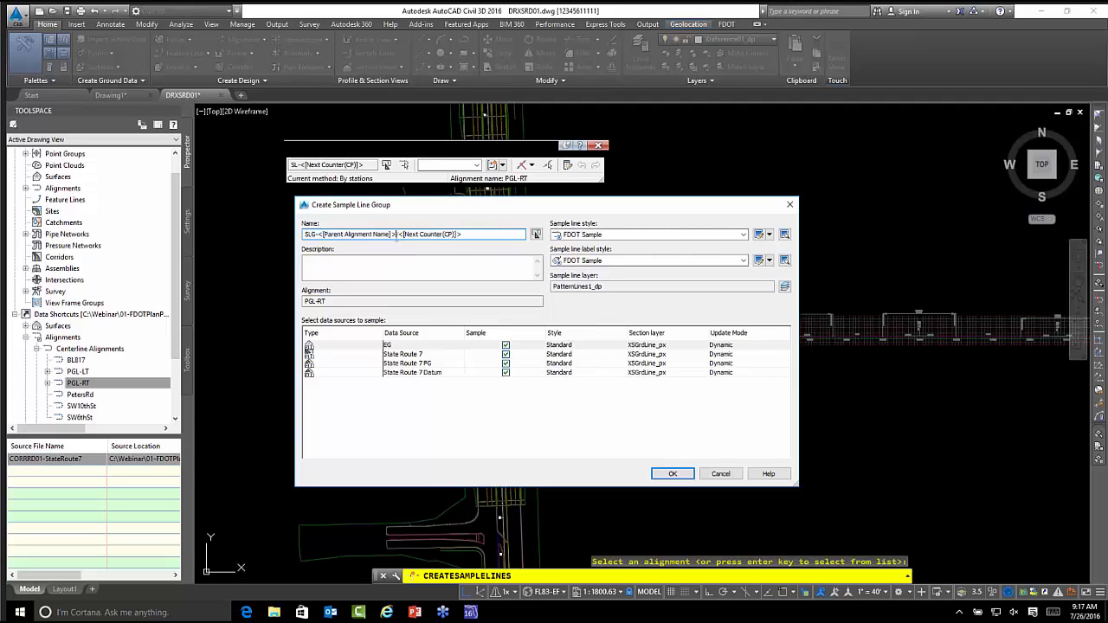
left_click_drag(396, 234, 464, 239)
key("BackSpace")
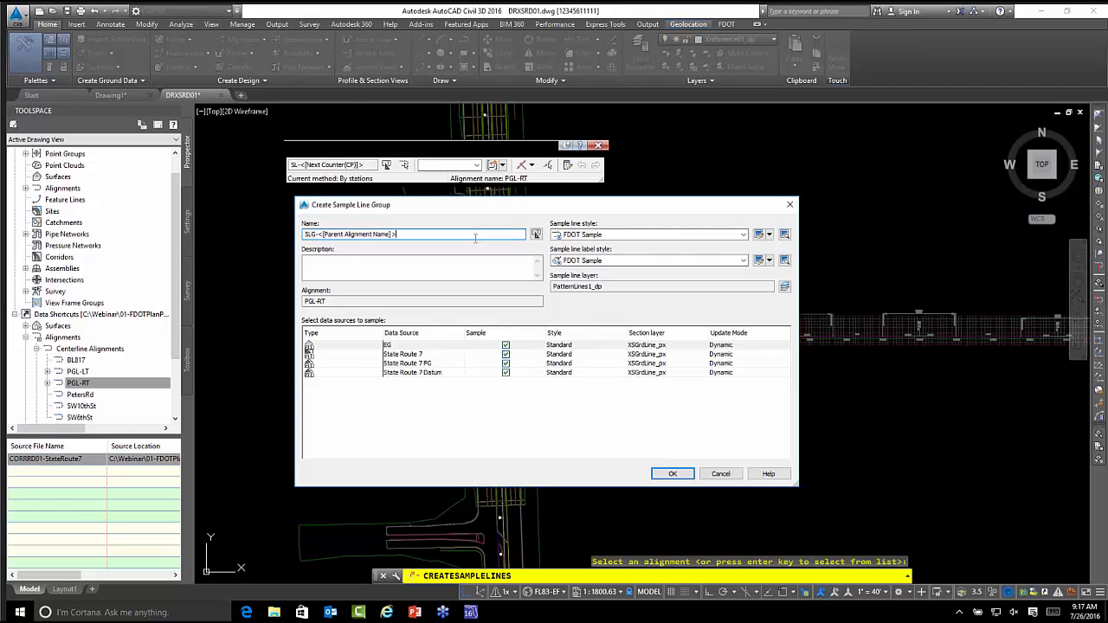
left_click(536, 235)
left_click(717, 125)
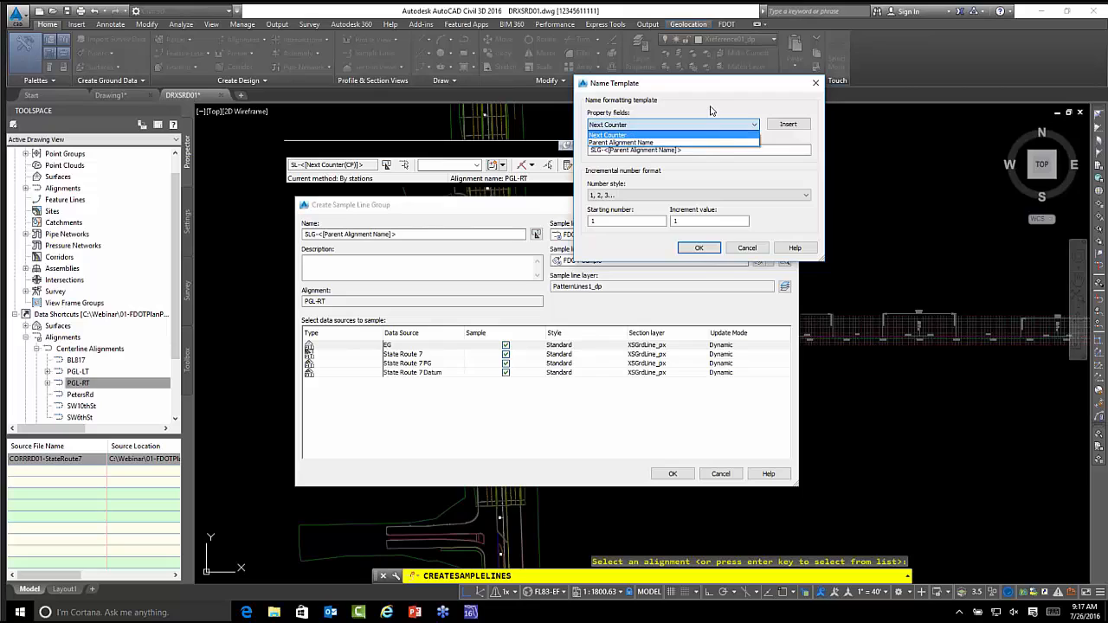
left_click(709, 111)
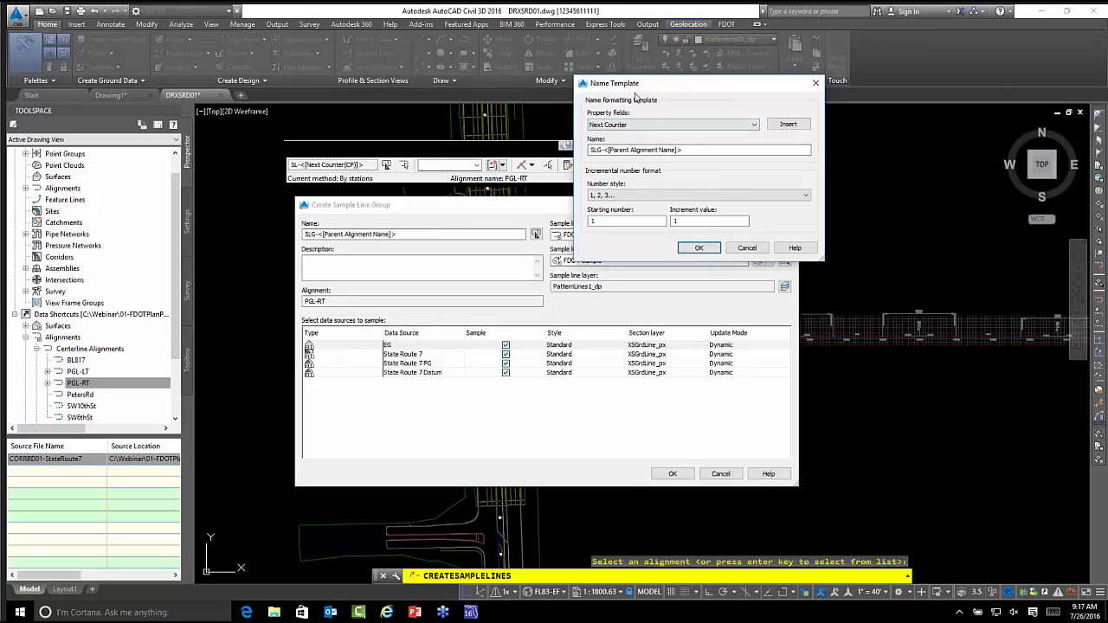
left_click(696, 147)
left_click(699, 248)
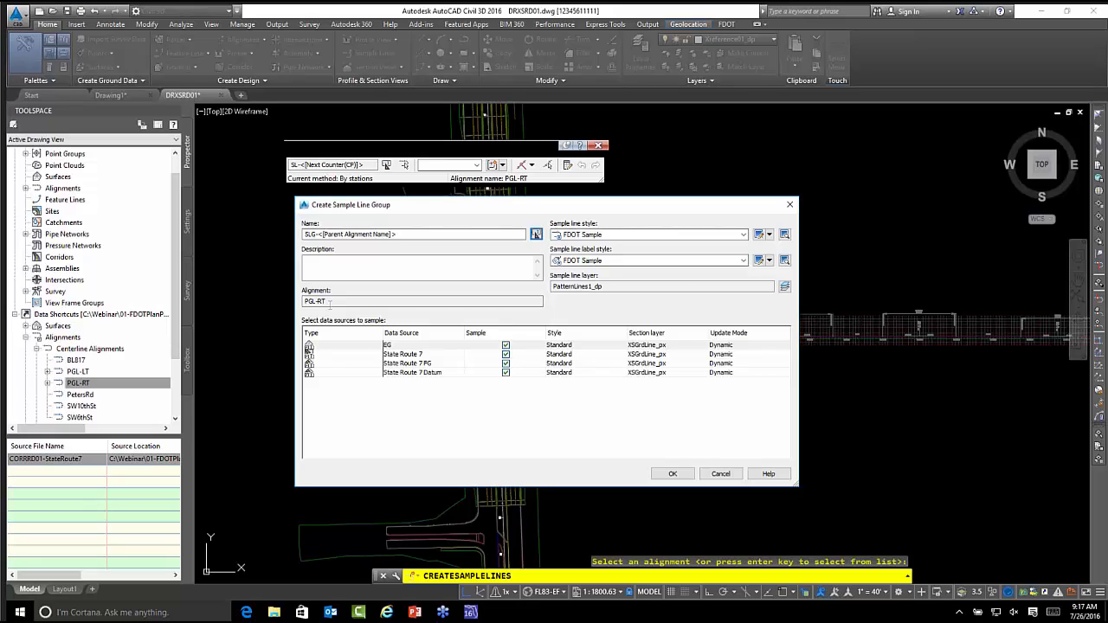
- Choose FDOT Sample for both the sample line style and the sample line label style
left_click(614, 235)
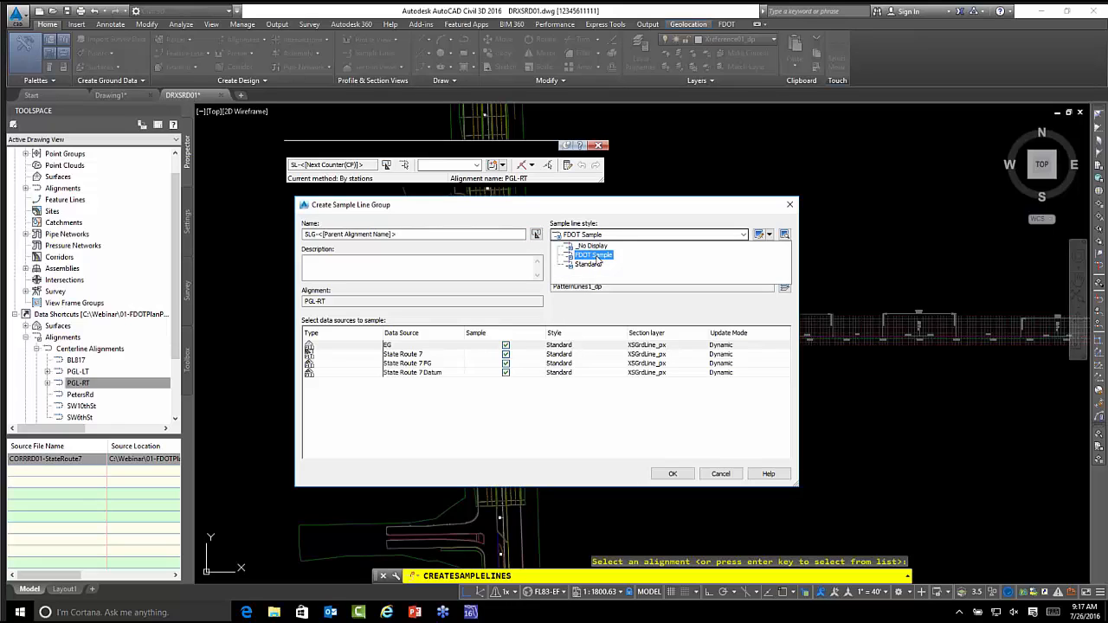
left_click(596, 256)
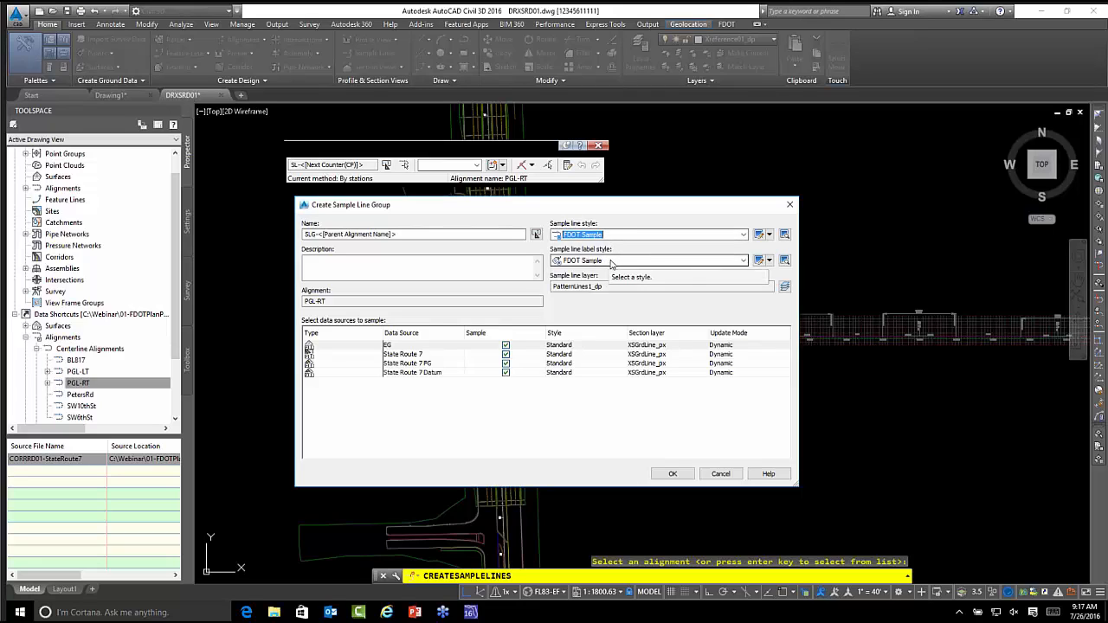
left_click(608, 261)
left_click(596, 286)
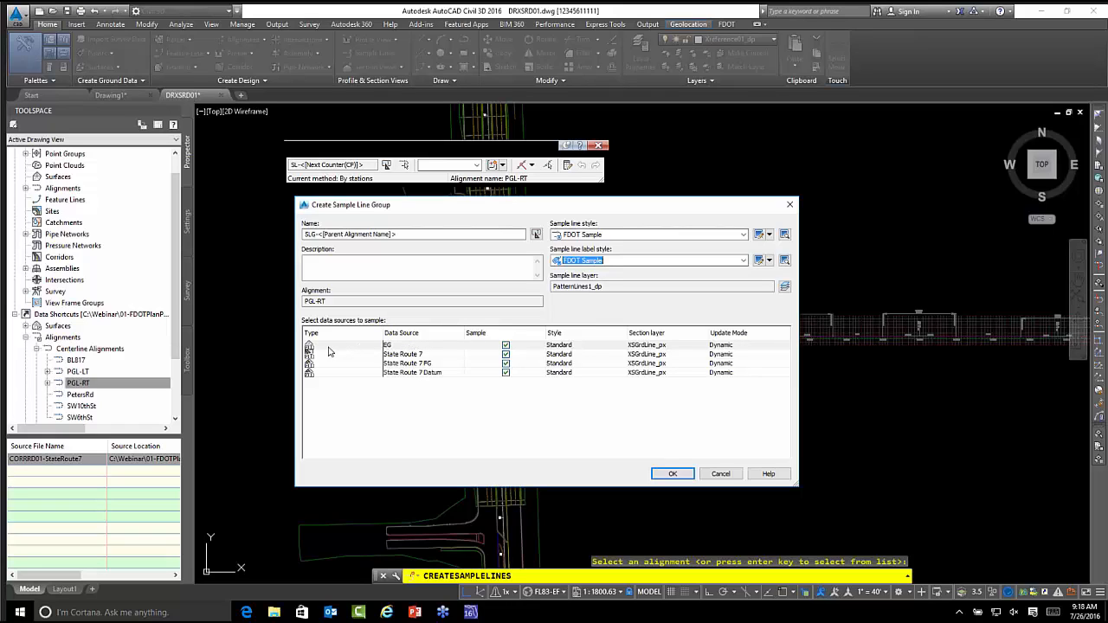
- Set the section style of the EG surface to FDOT Existing in the sampled data sources
left_click(410, 349)
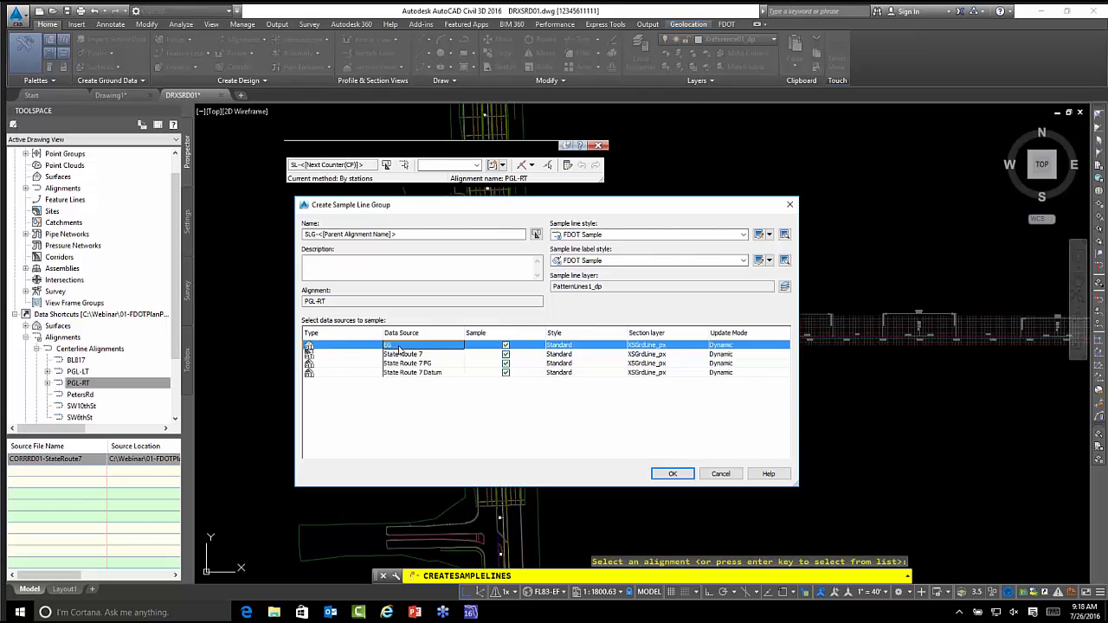
left_click(570, 346)
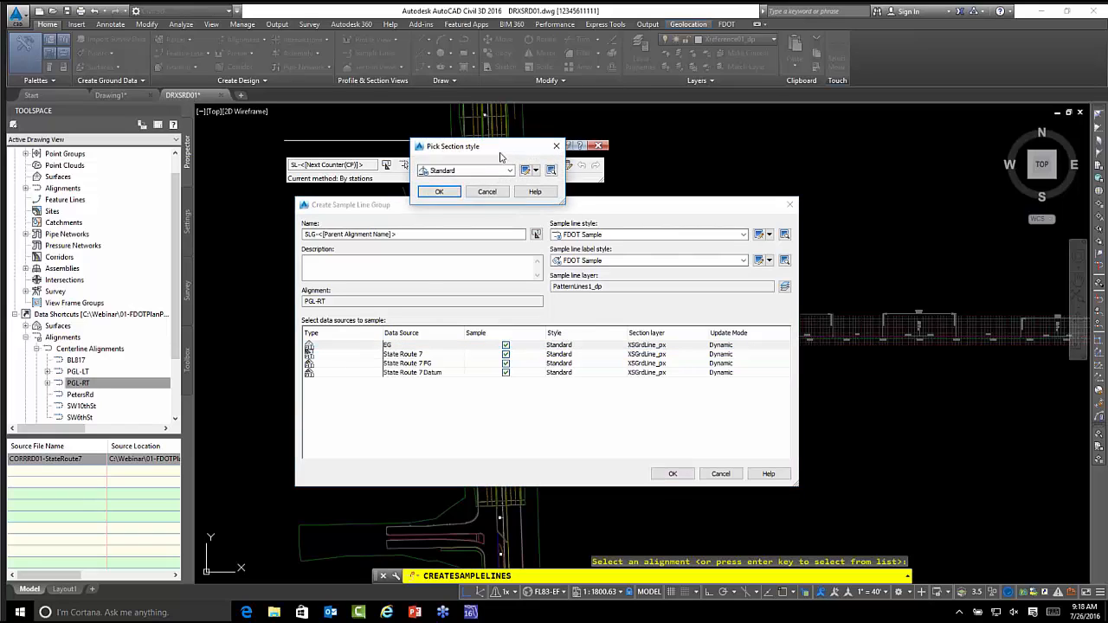
left_click_drag(500, 157, 523, 224)
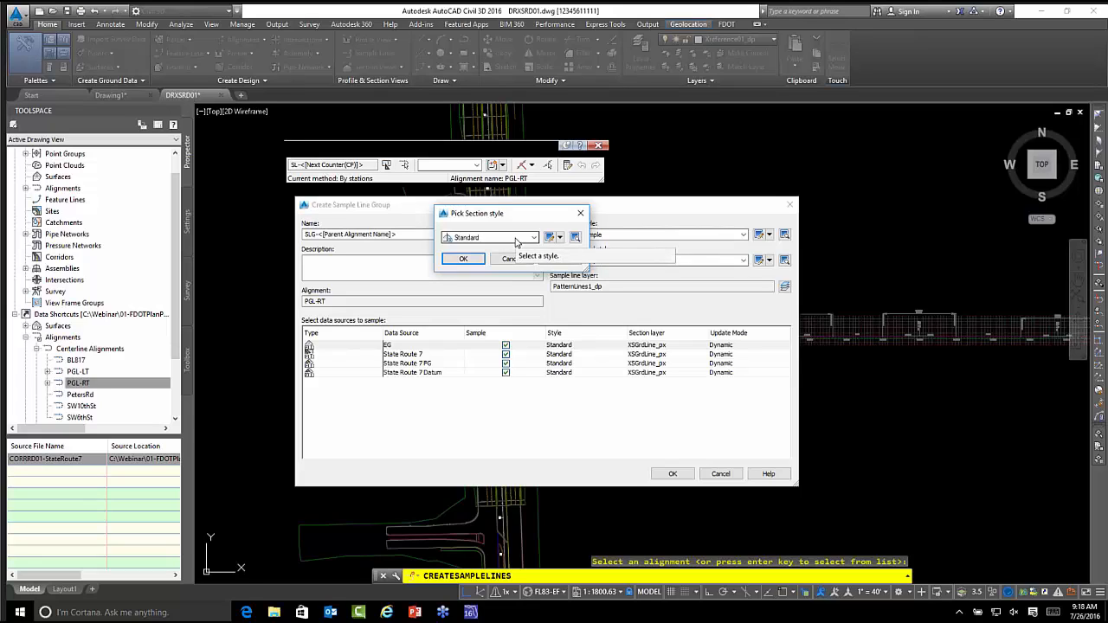
left_click(512, 239)
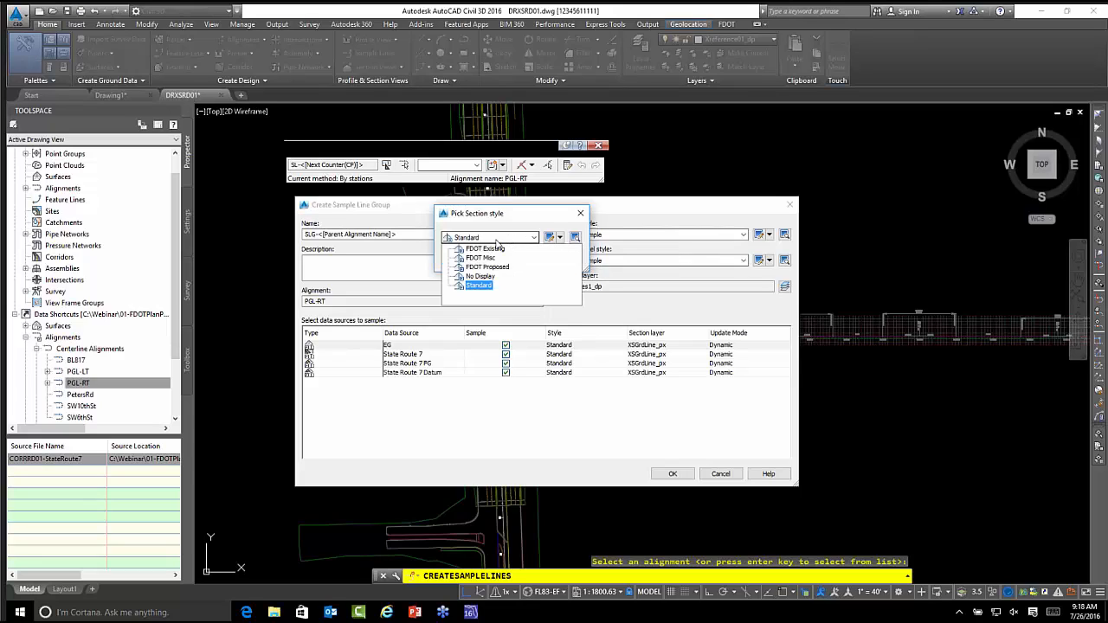
left_click(484, 250)
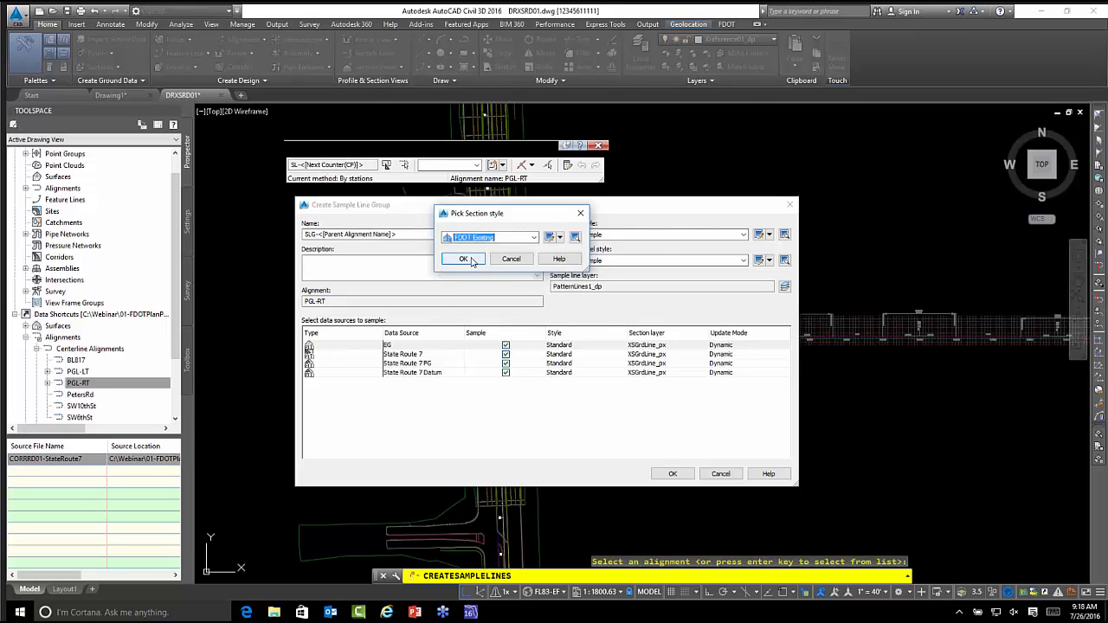
left_click(465, 259)
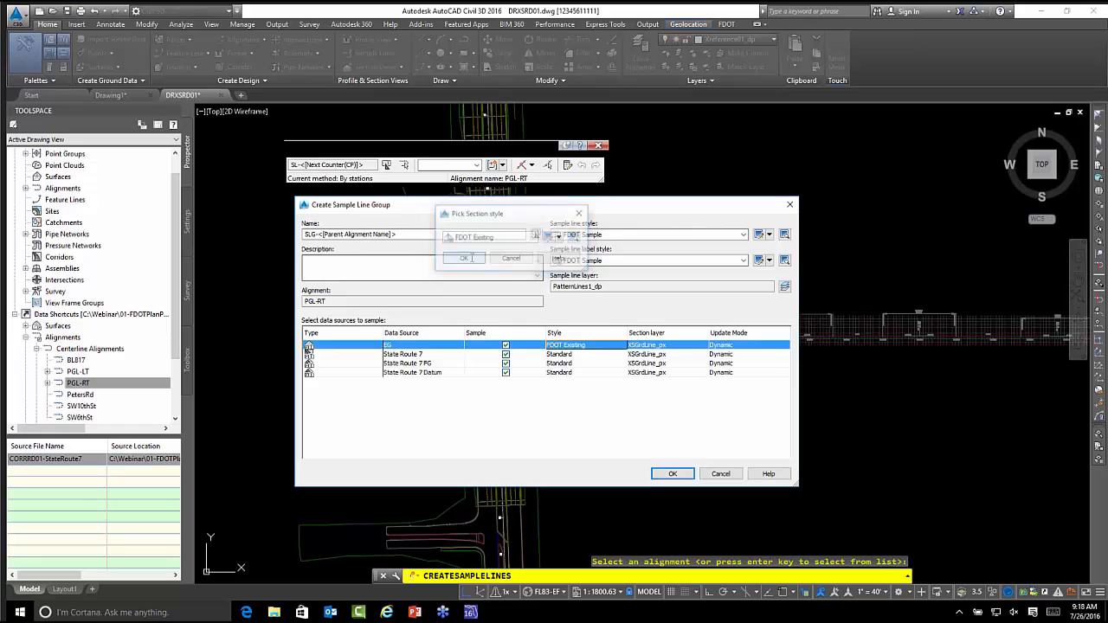
- Assign the FDOT_XSection code set style to the State Route 7 corridor source
left_click(407, 355)
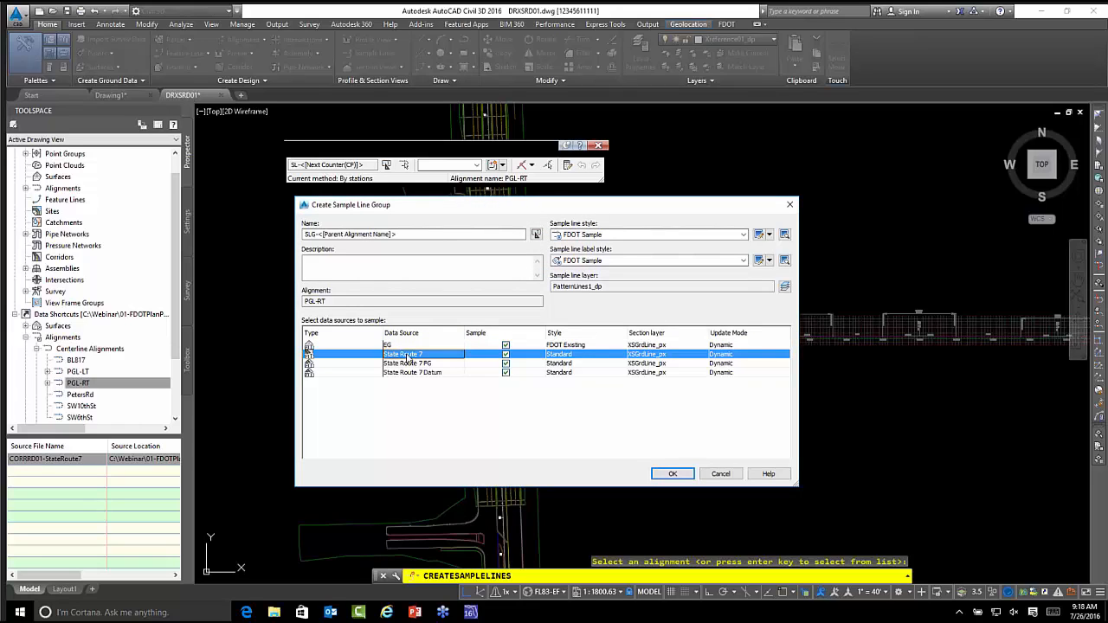
left_click(567, 355)
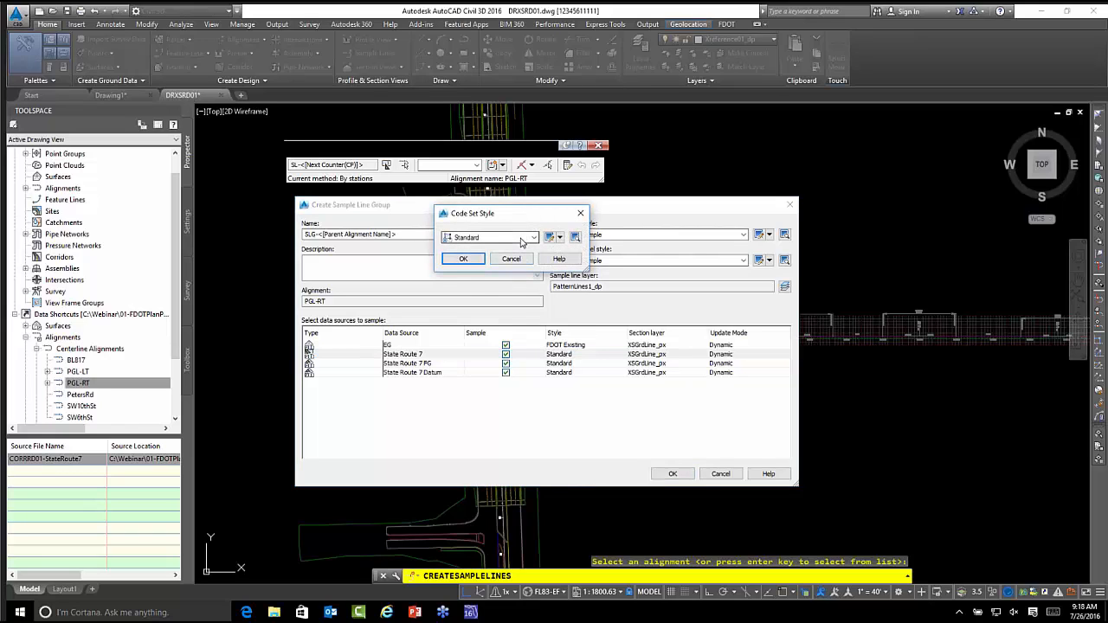
left_click(513, 237)
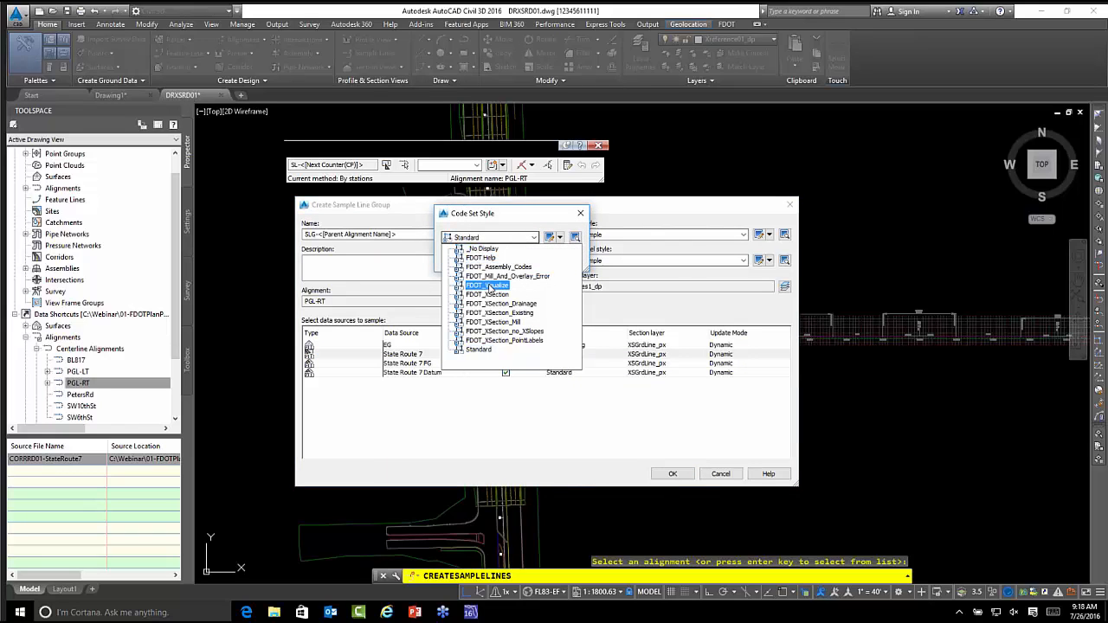
left_click(490, 295)
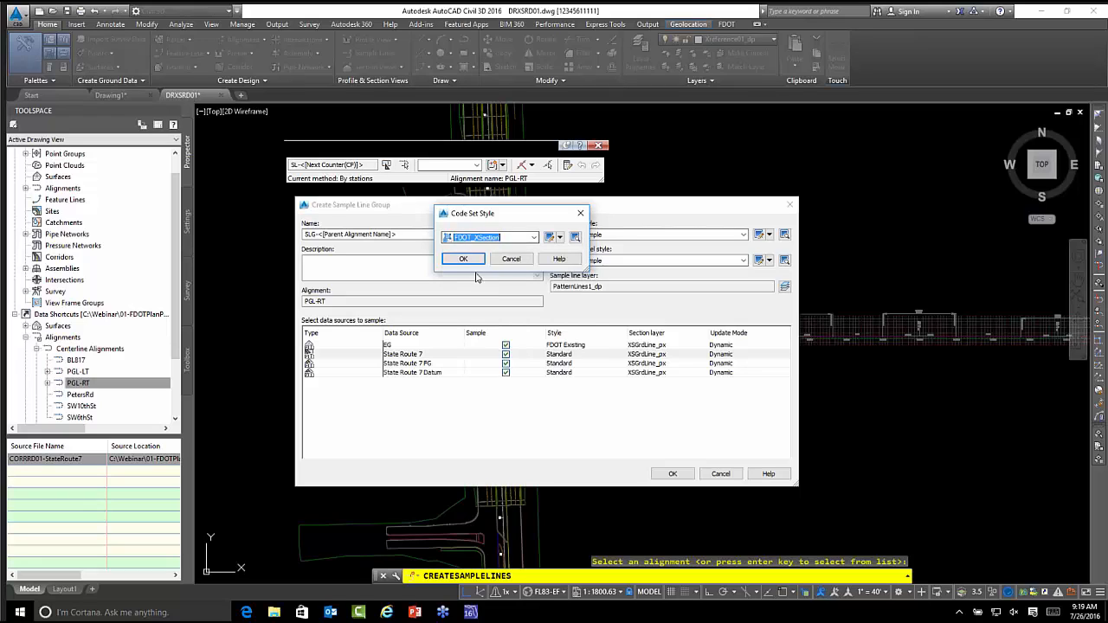
left_click(476, 266)
- Set the section style of the State Route 7 FG surface to FDOT Proposed
left_click(405, 363)
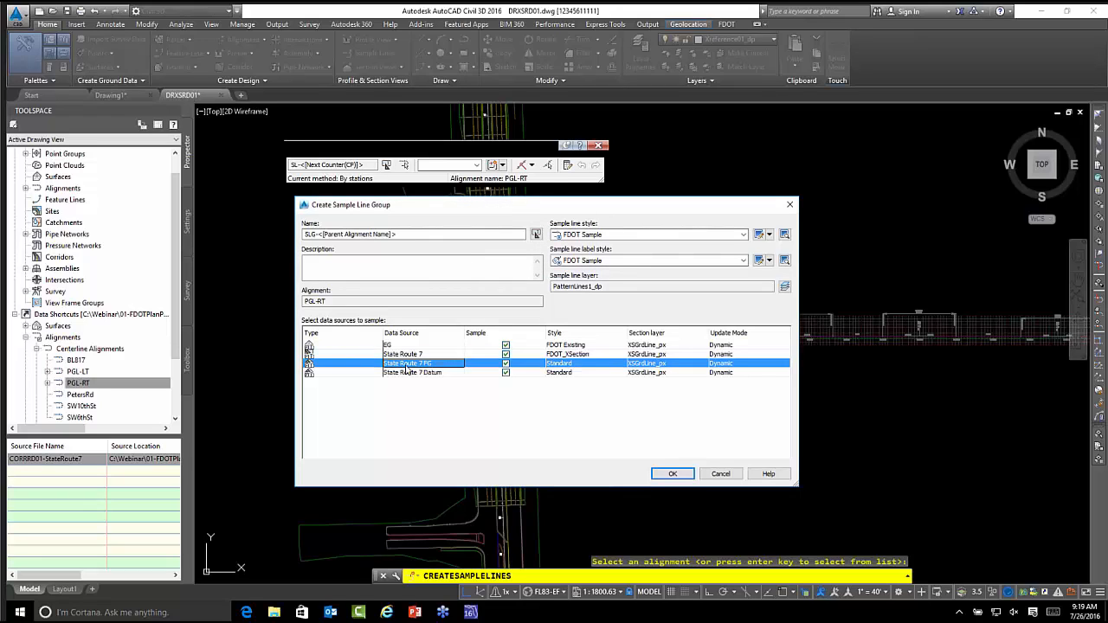
left_click(561, 368)
left_click(531, 239)
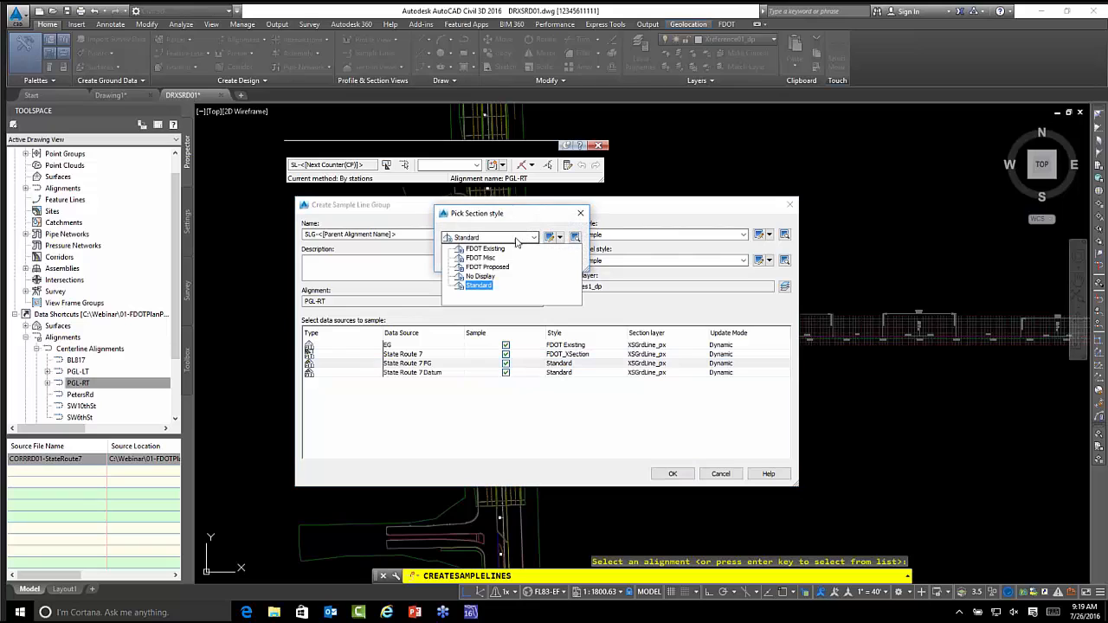
left_click(481, 268)
left_click(472, 263)
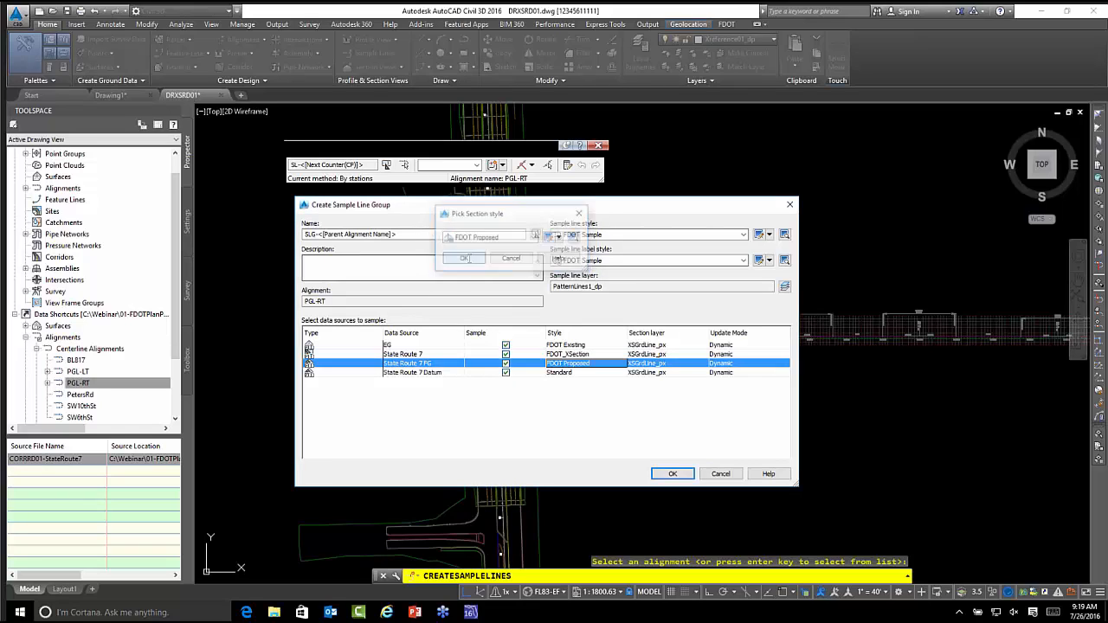
- Exclude State Route 7 Datum from sampling and create the sample line group with EG's update mode kept on Dynamic
left_click(423, 374)
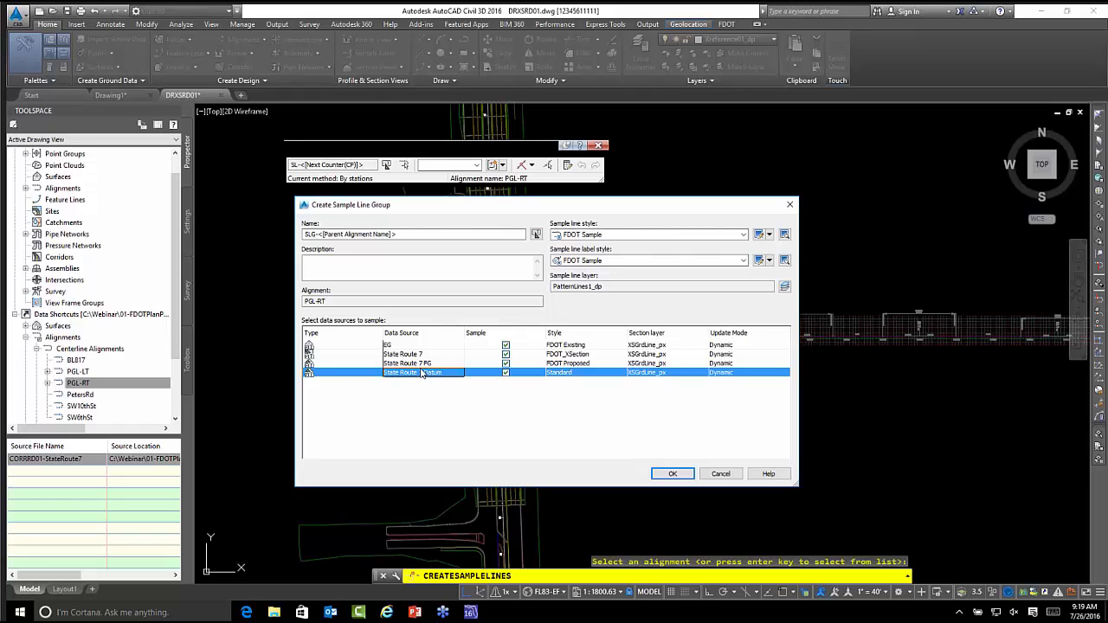
left_click(505, 373)
left_click(741, 346)
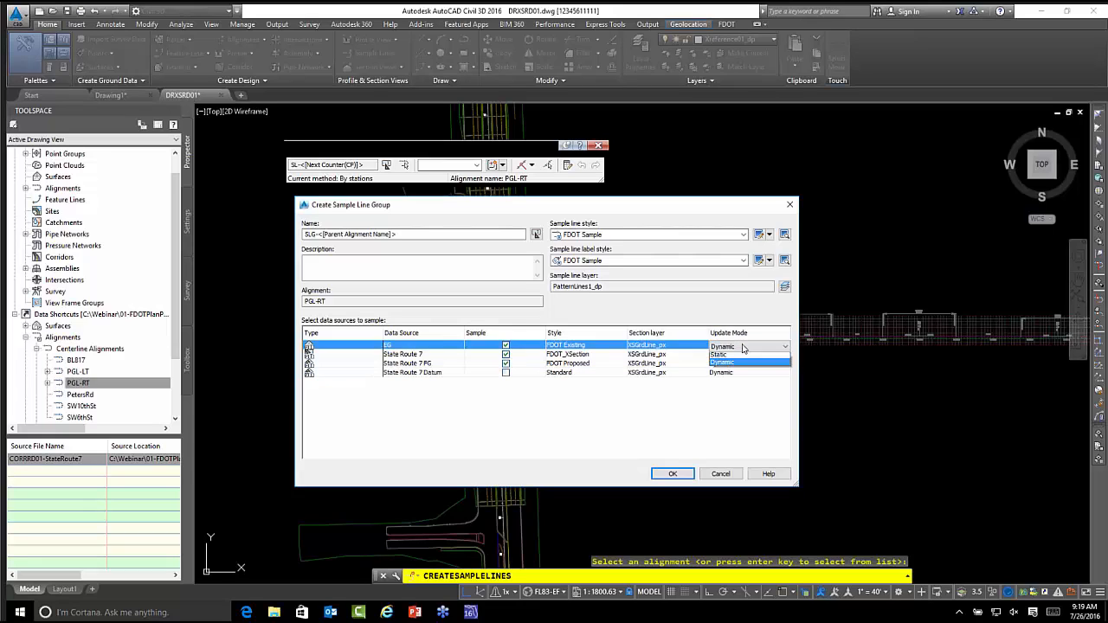
left_click(739, 365)
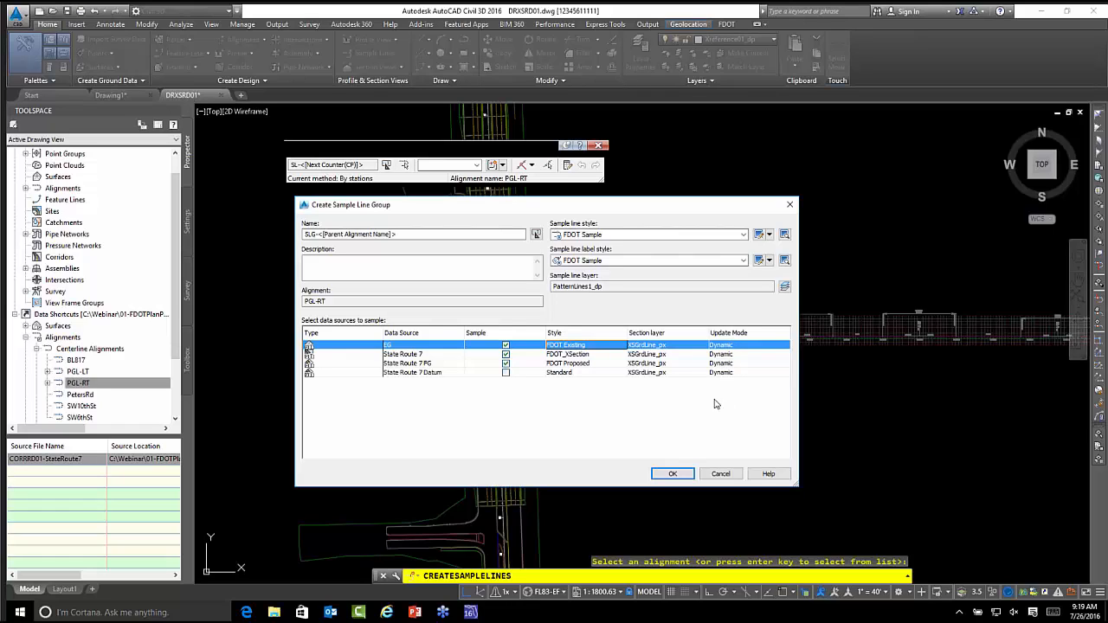
left_click(672, 473)
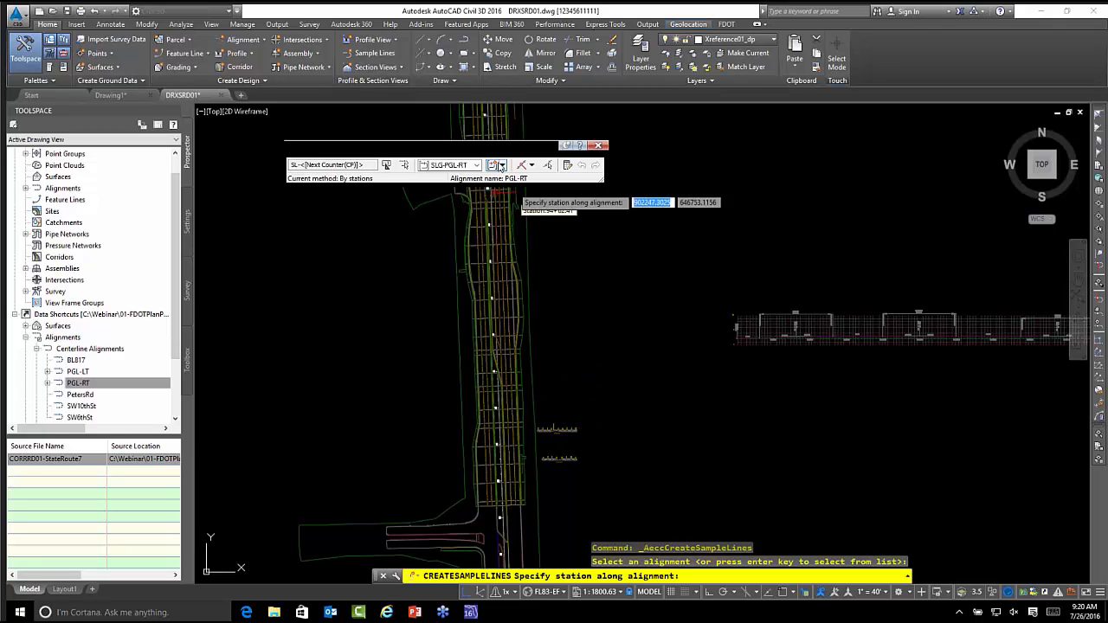
- Review the property fields available in the sample line name template, leaving the template as it is
mouse_move(504, 156)
left_mouse_down()
mouse_move(708, 163)
mouse_move(748, 148)
left_mouse_up()
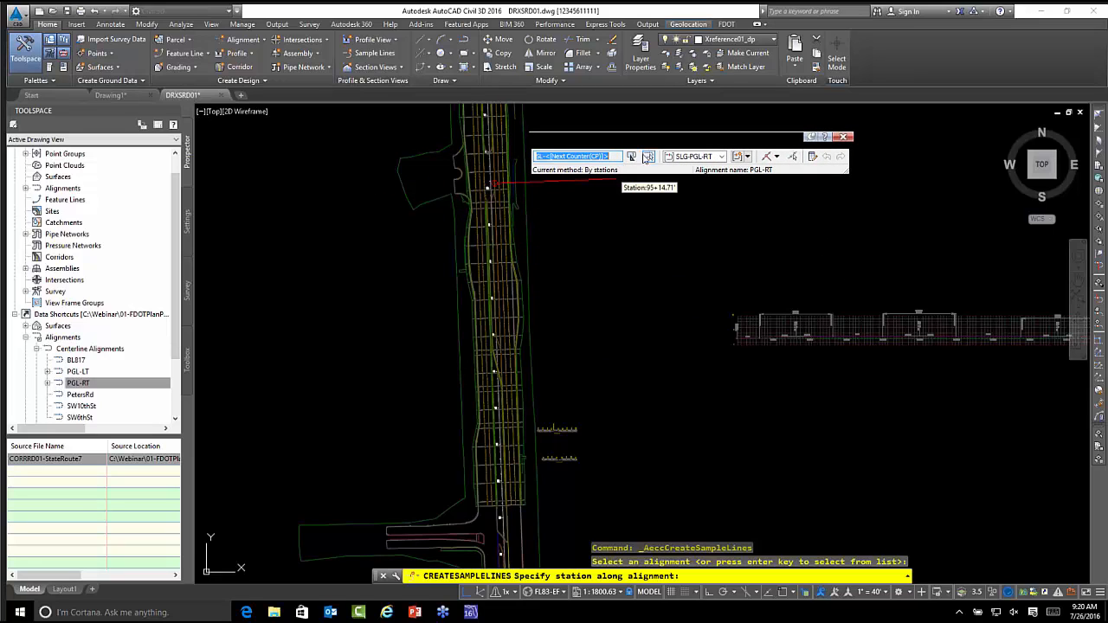
left_click_drag(656, 148, 675, 151)
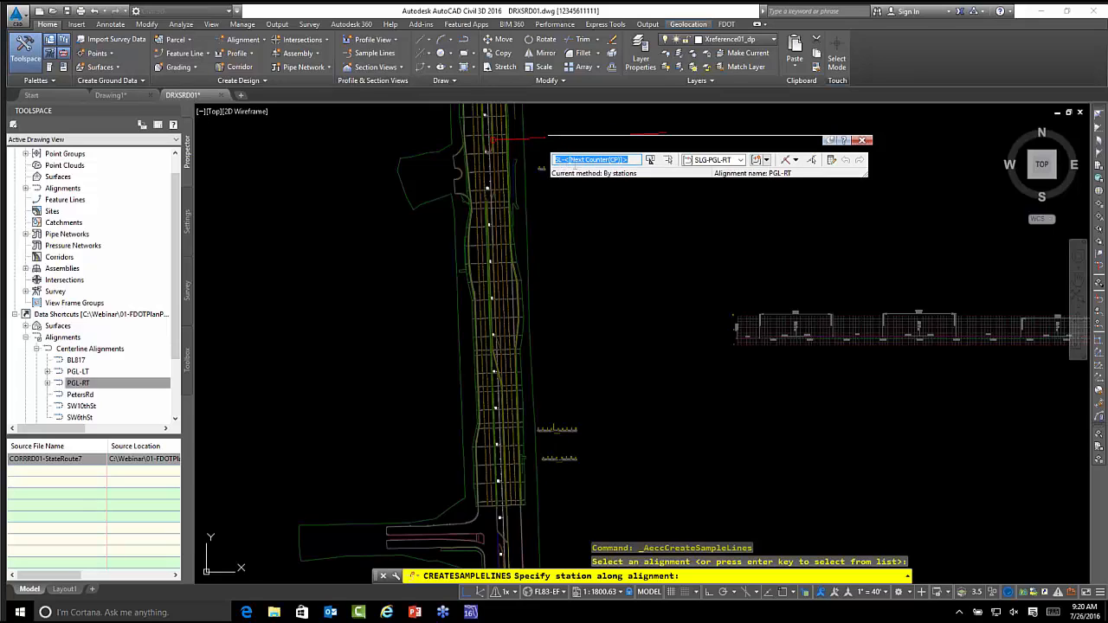
left_click(650, 160)
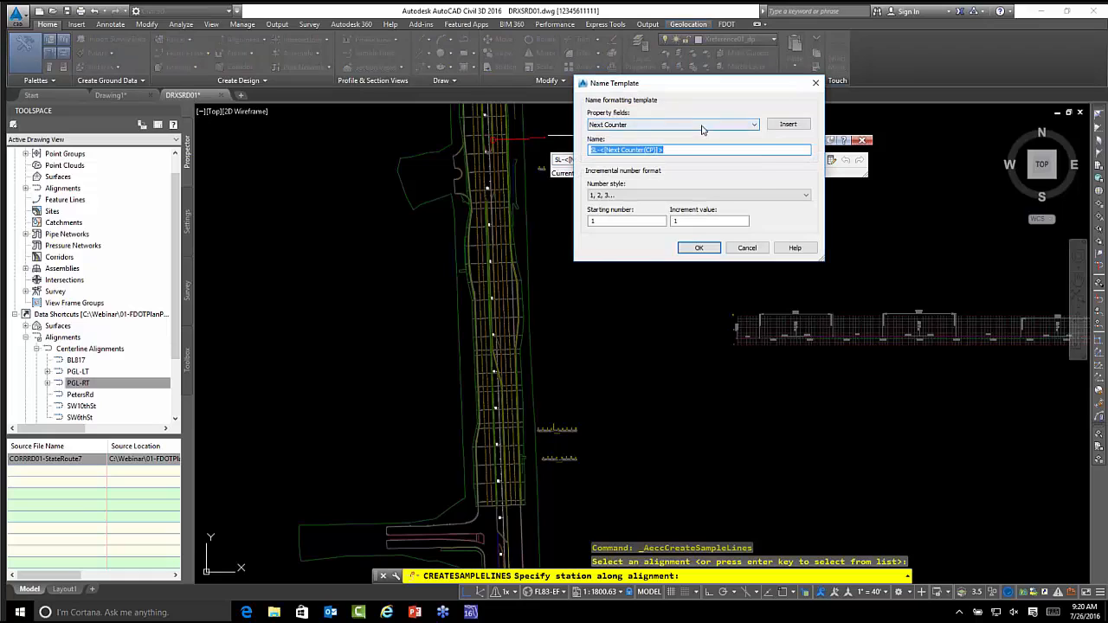
left_click(702, 125)
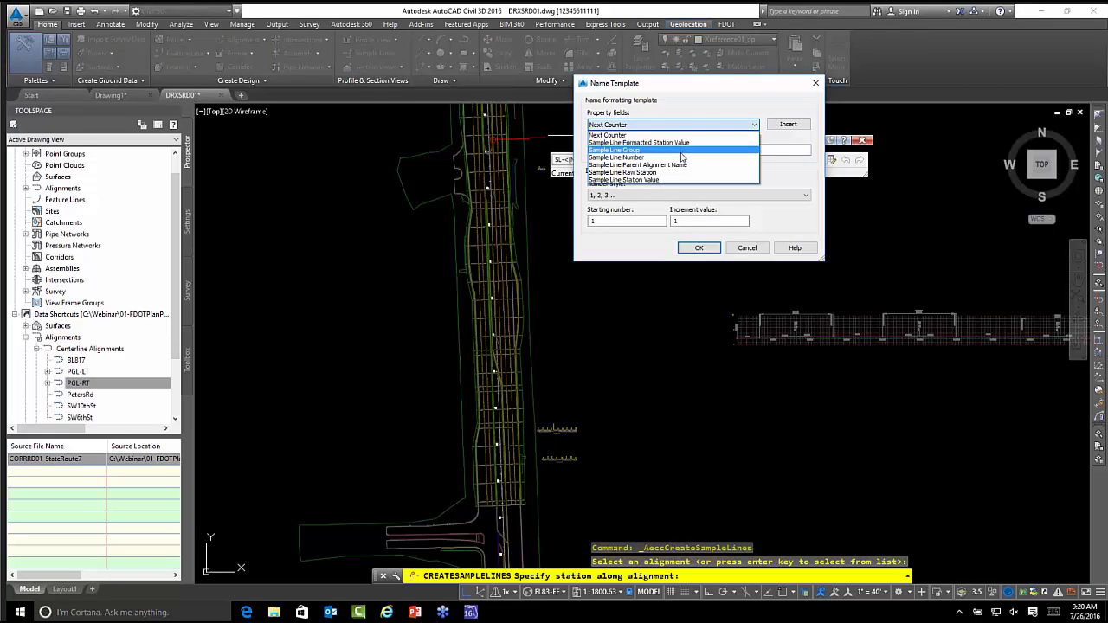
left_click(771, 181)
left_click(741, 251)
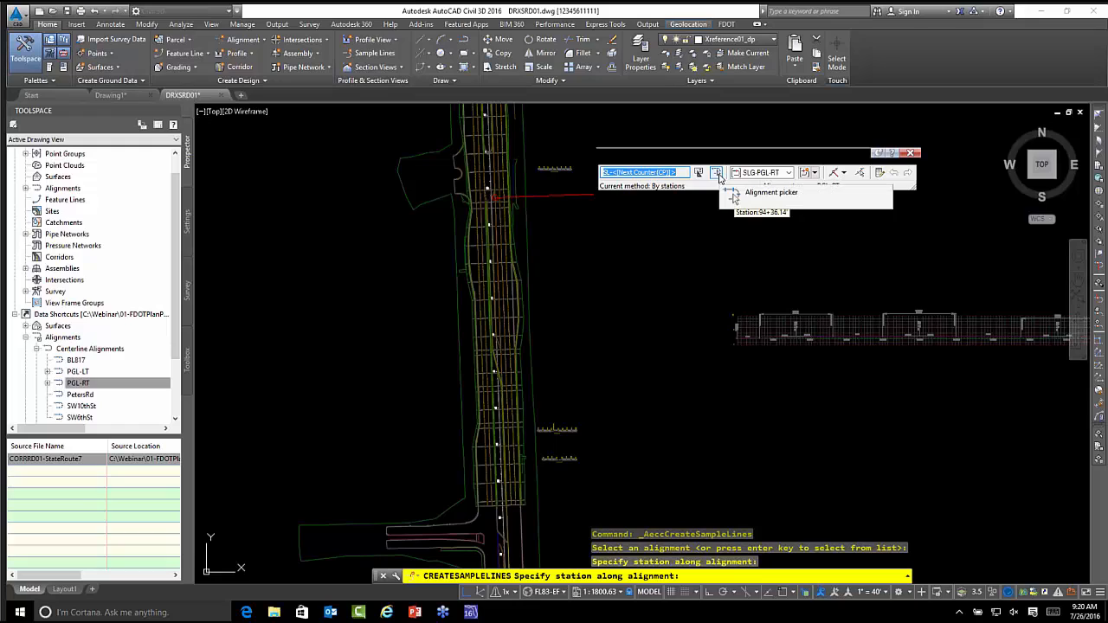
- Check the current sample line group selection and the commands available for managing the group
left_click(789, 173)
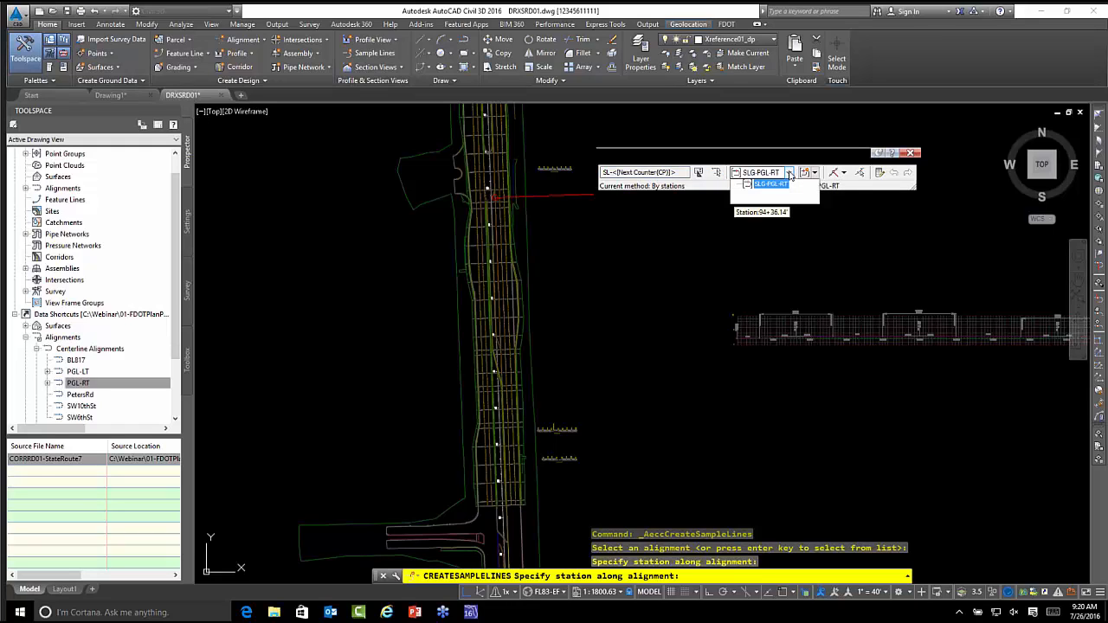
left_click(789, 172)
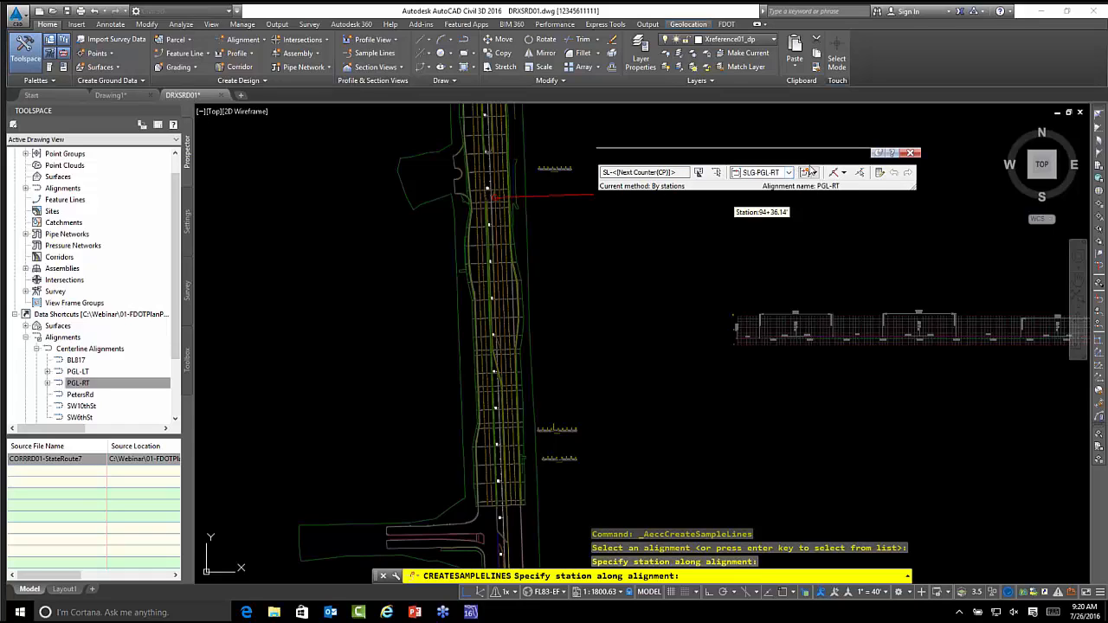
left_click(813, 173)
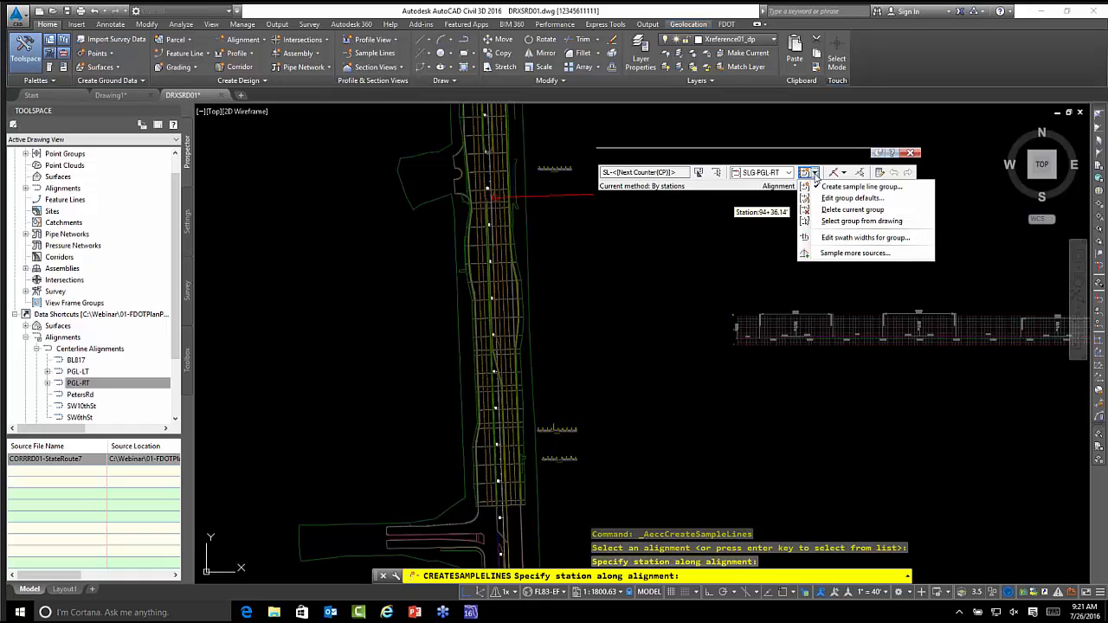
left_click(822, 162)
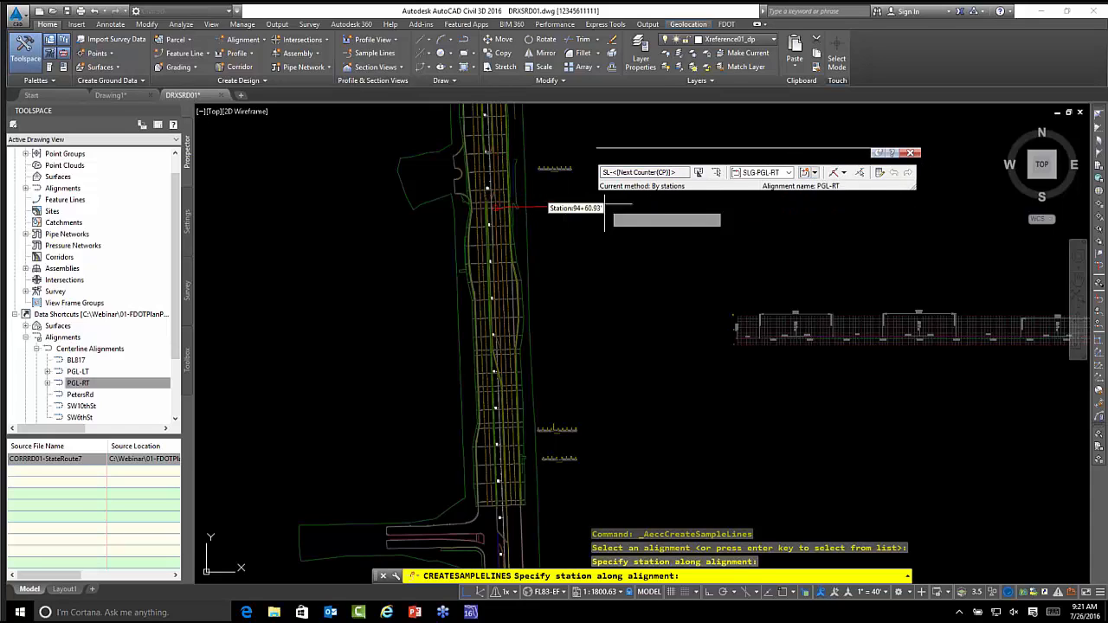
- Create sample lines from the State Route 7 corridor stations over the full PGL-RT alignment, with 100' left and right swath widths
left_click(845, 174)
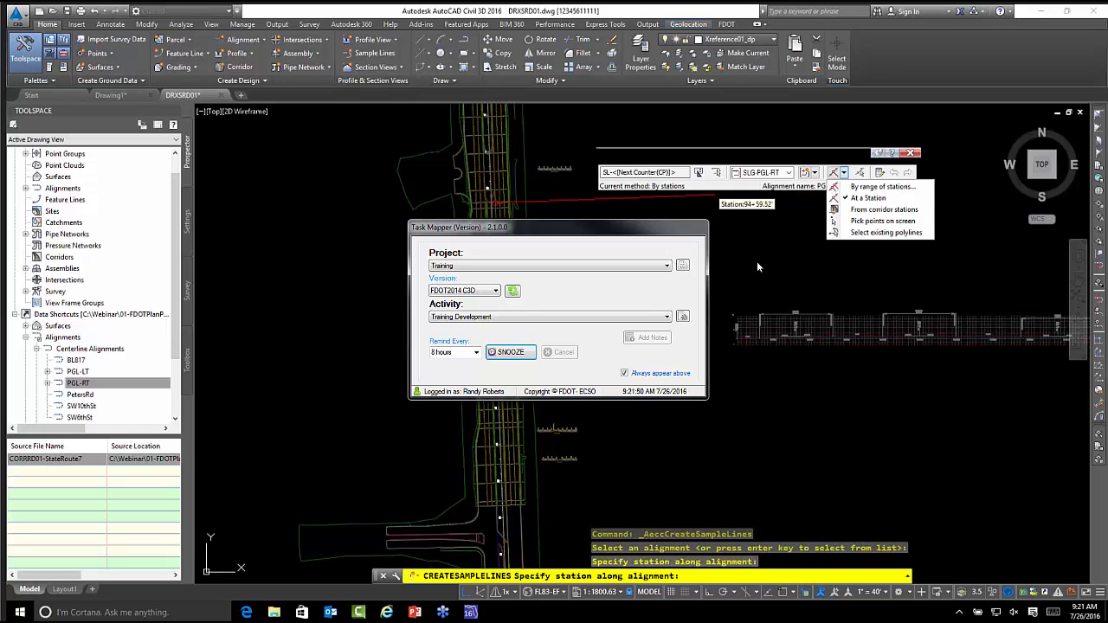
left_click(878, 209)
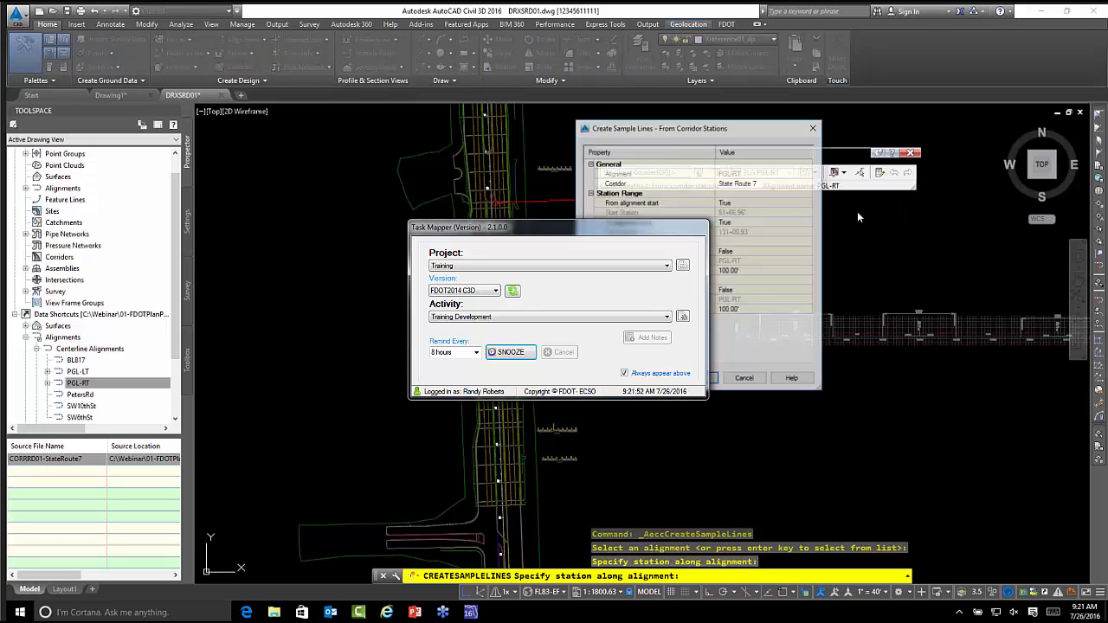
left_click_drag(741, 130, 694, 127)
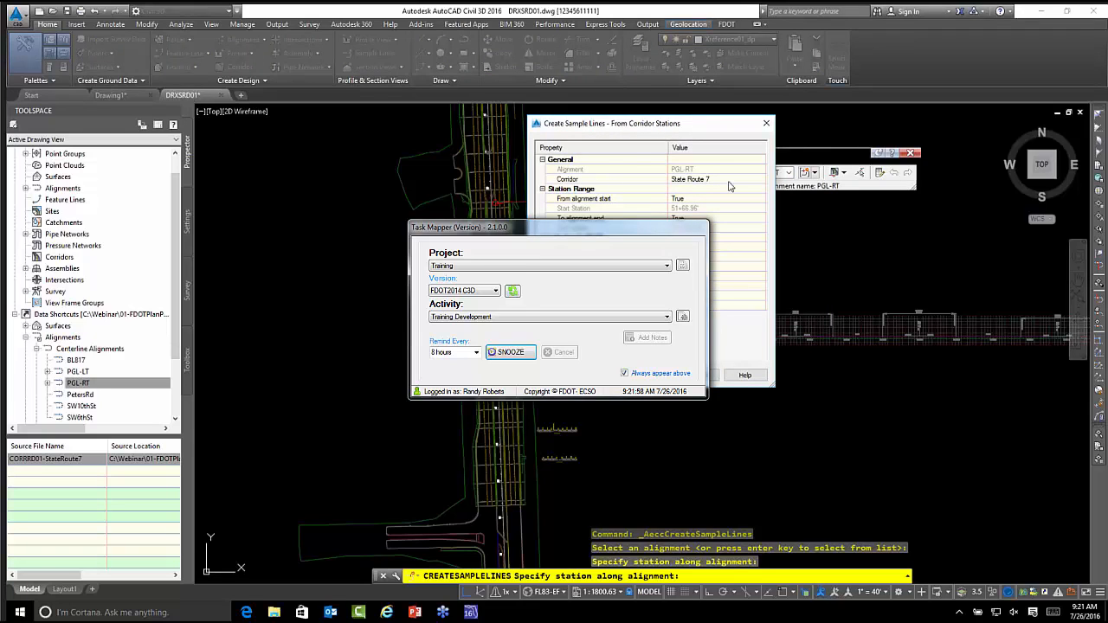
left_click(760, 180)
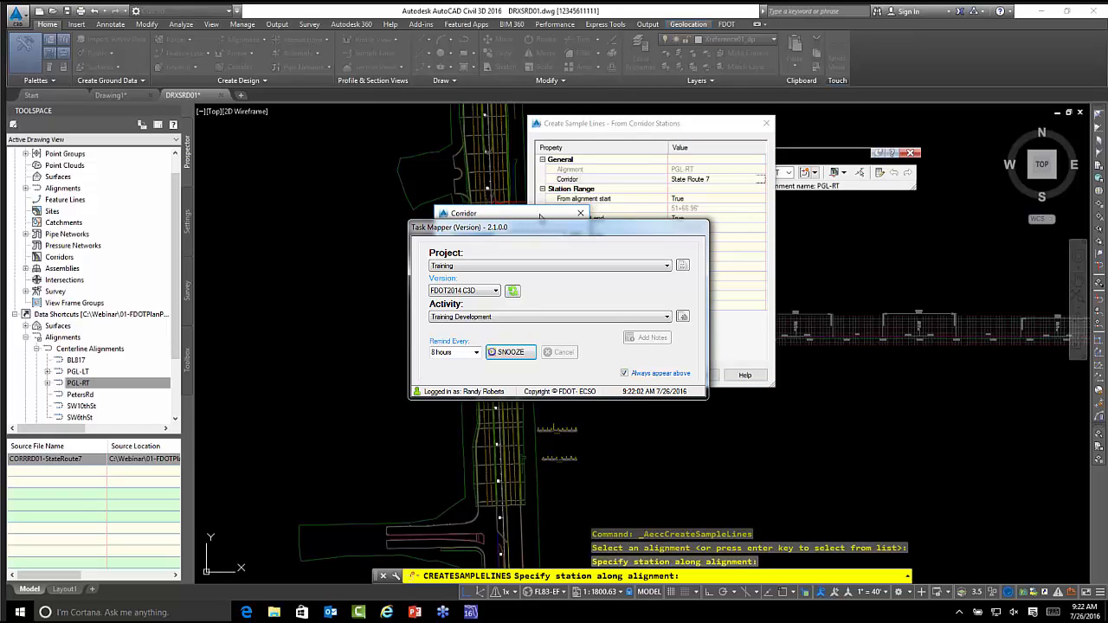
left_click_drag(540, 216, 633, 214)
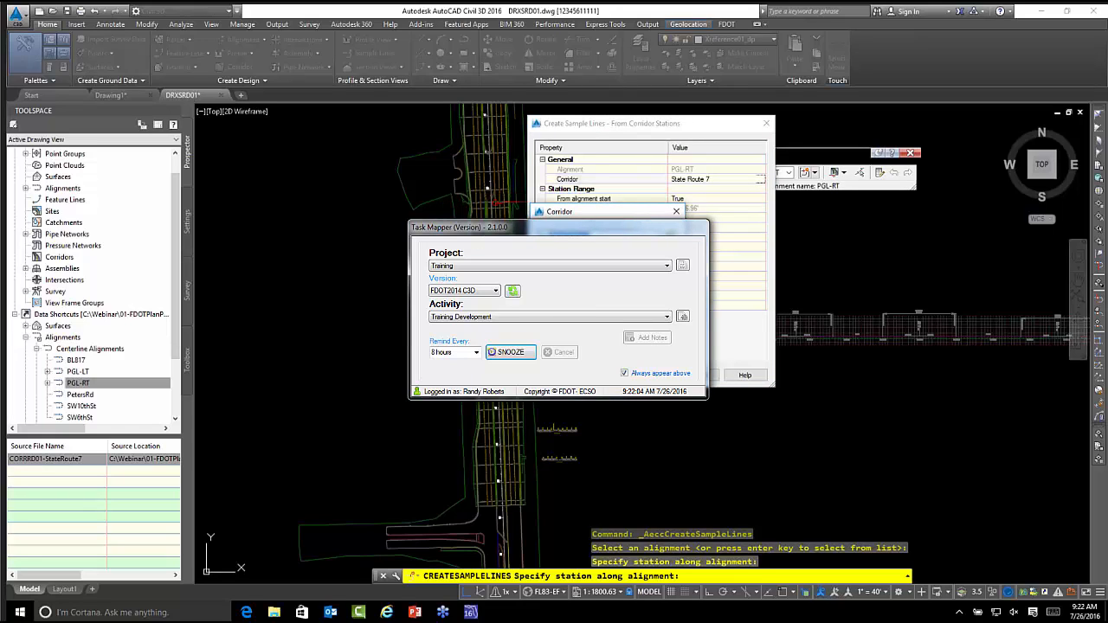
key("Return")
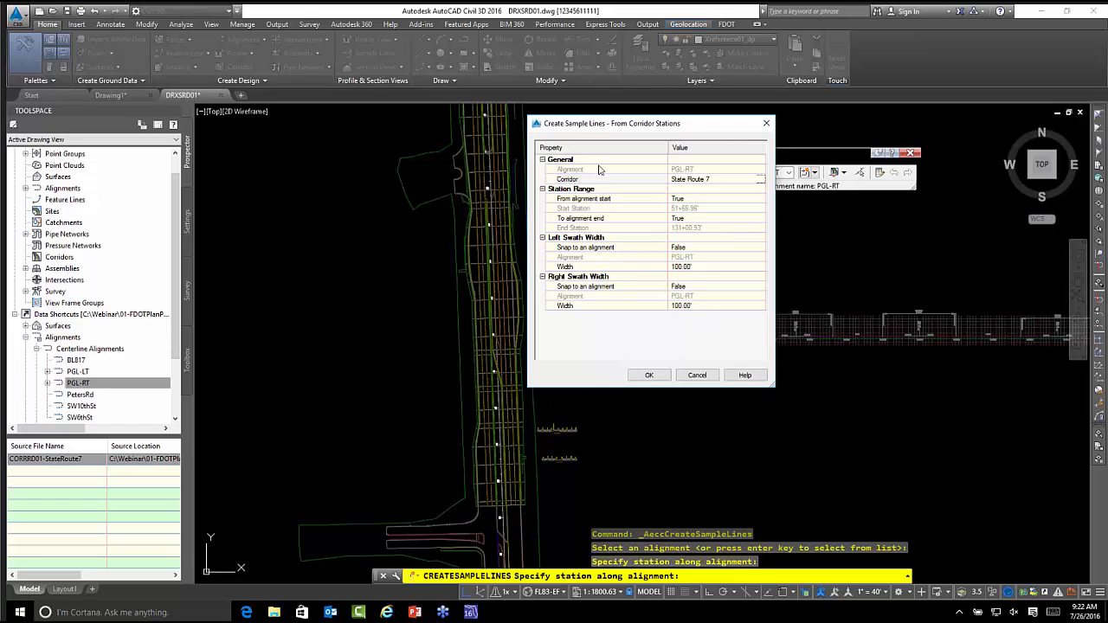
left_click(649, 375)
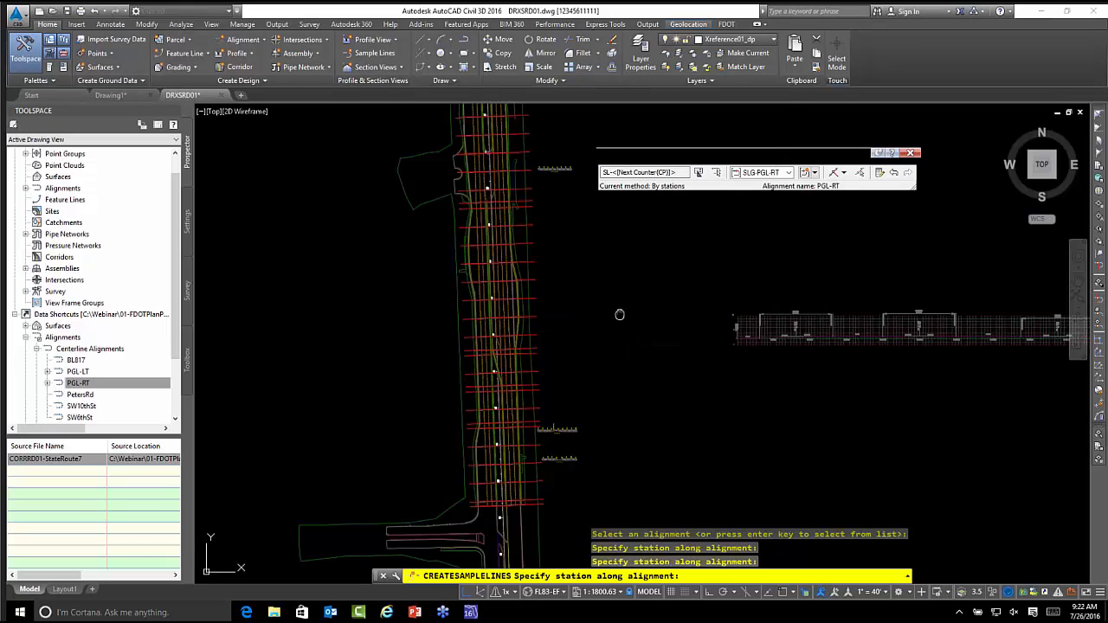
middle_click_drag(618, 314, 618, 344)
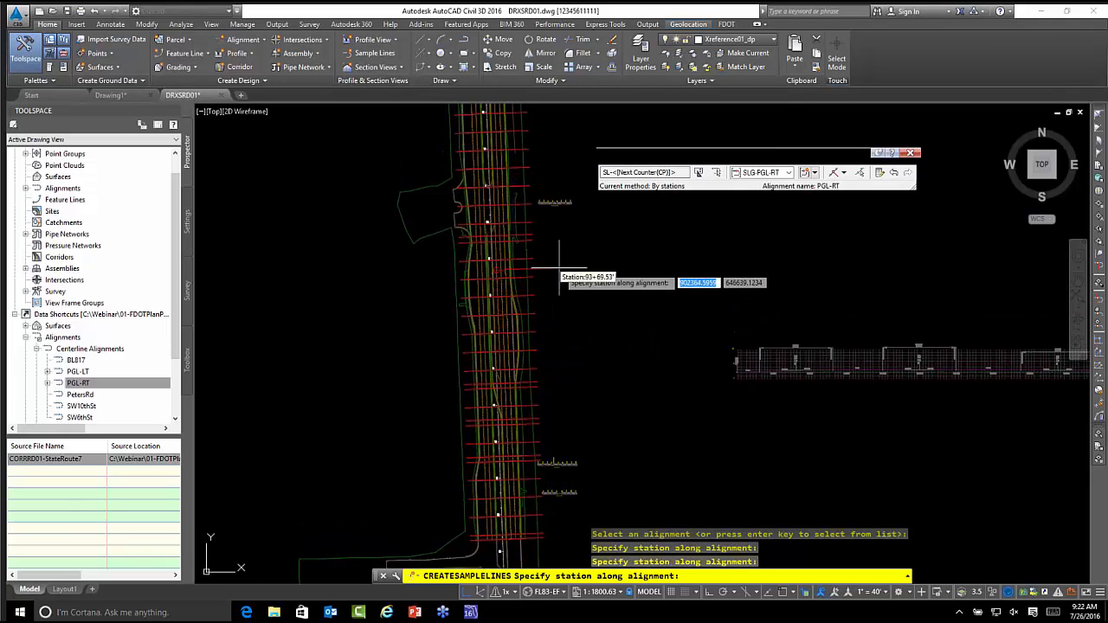
middle_click_drag(559, 288, 564, 277)
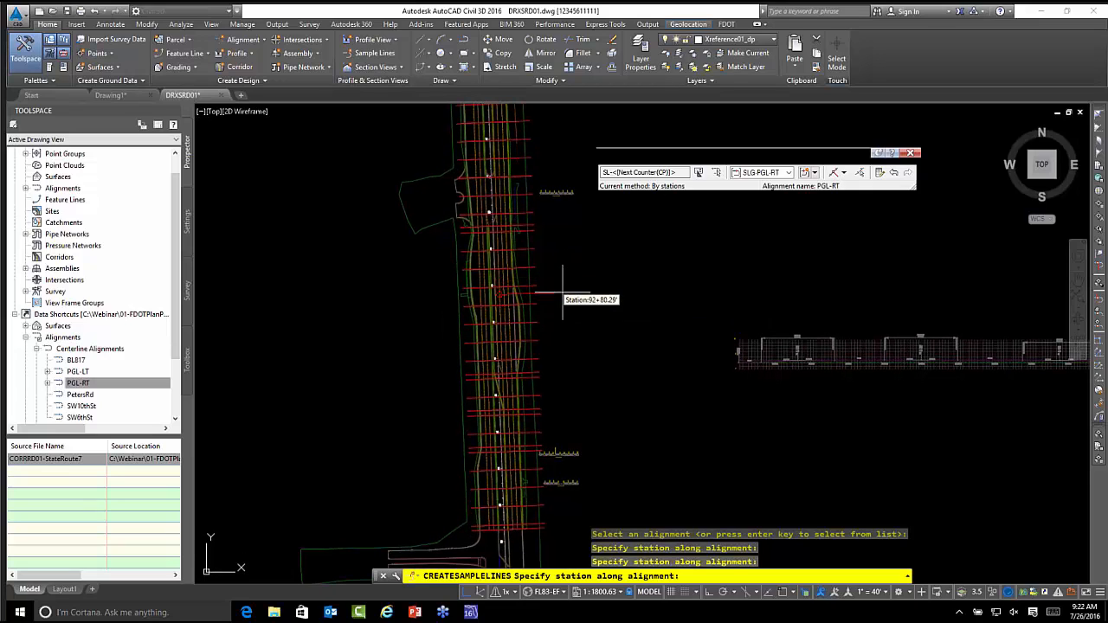
- Finish the sample line creation and dismiss the event log
left_click(563, 295)
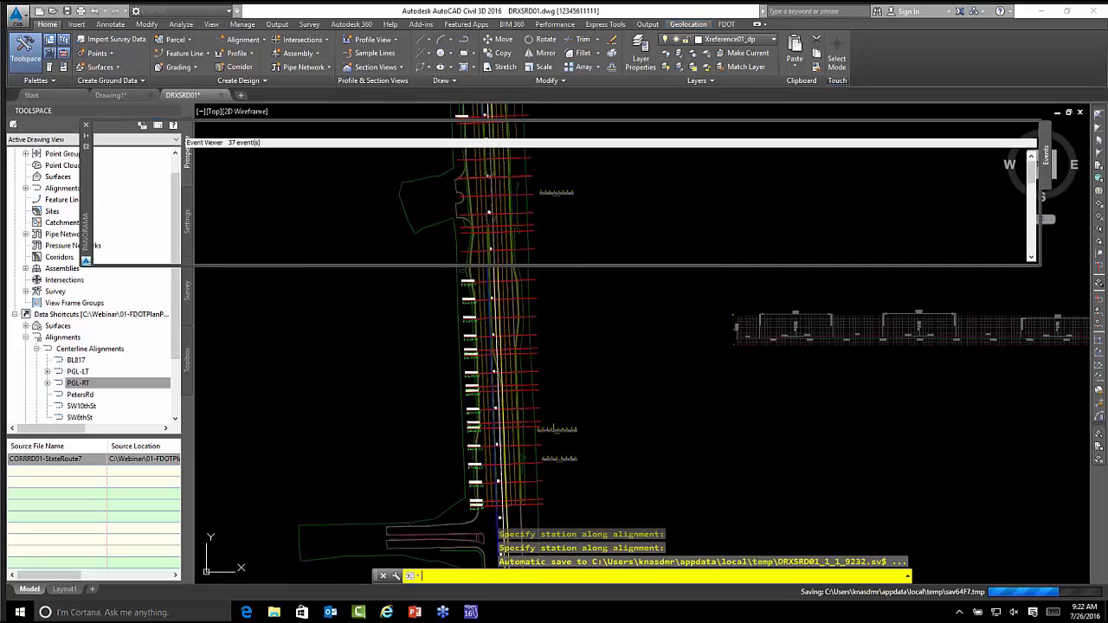
key("Return")
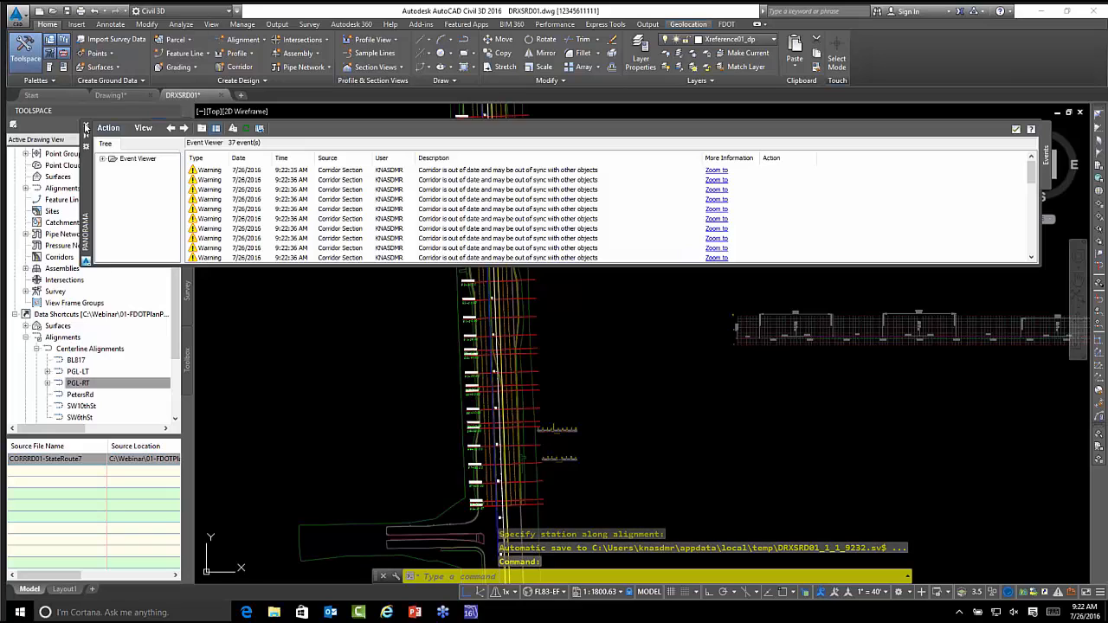
left_click(87, 127)
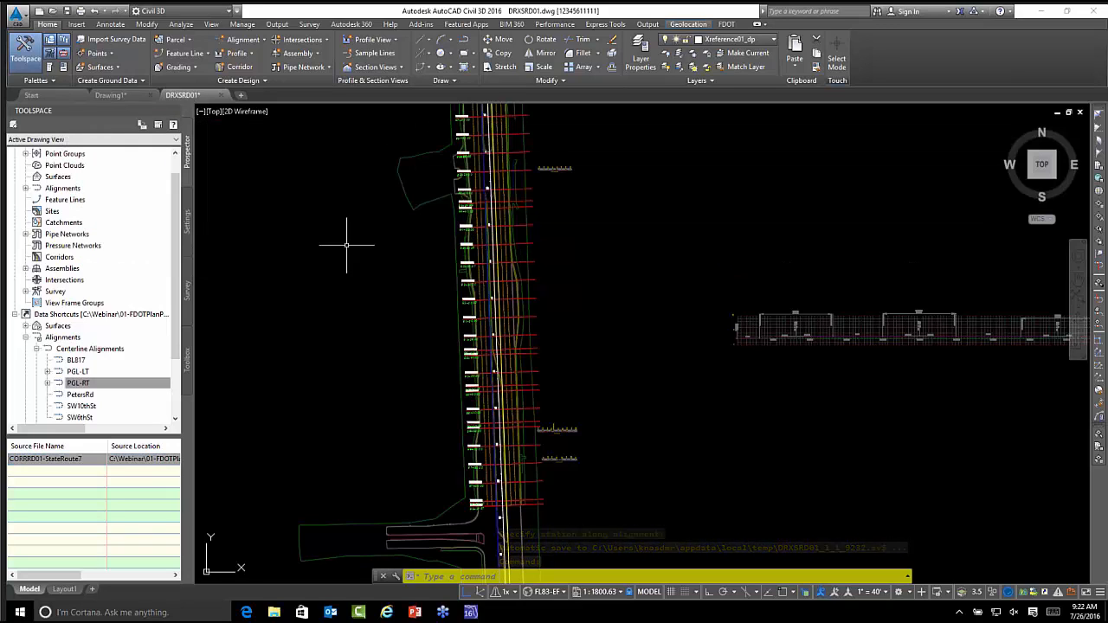
- Delete the extra sample line at station 86+37.67, at the start of the corridor
scroll(548, 370, "up", 6)
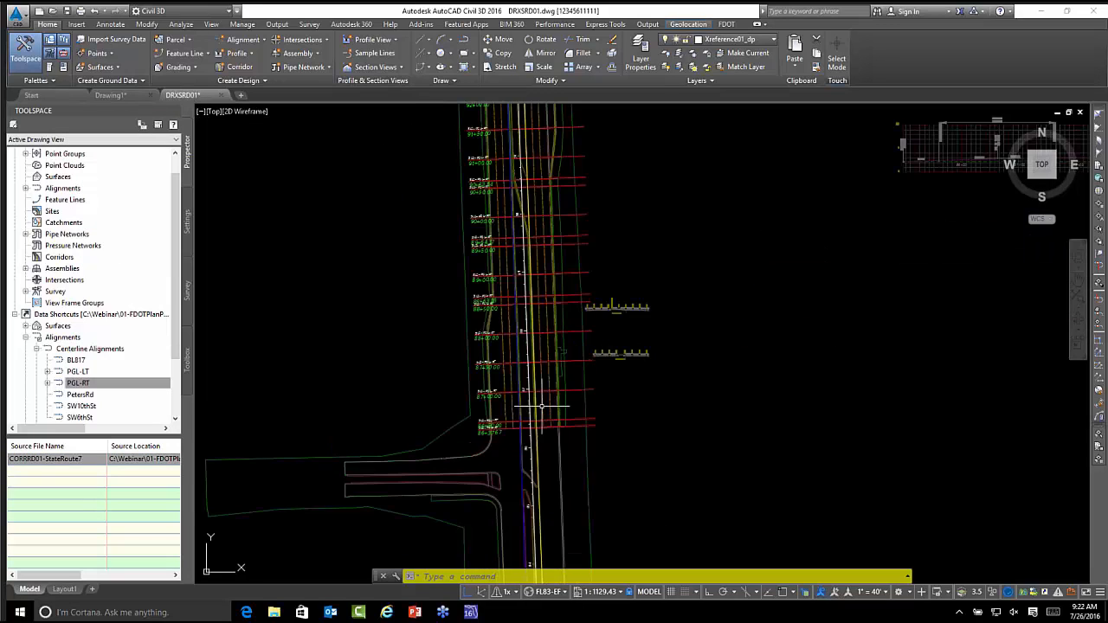
middle_click_drag(510, 359, 526, 354)
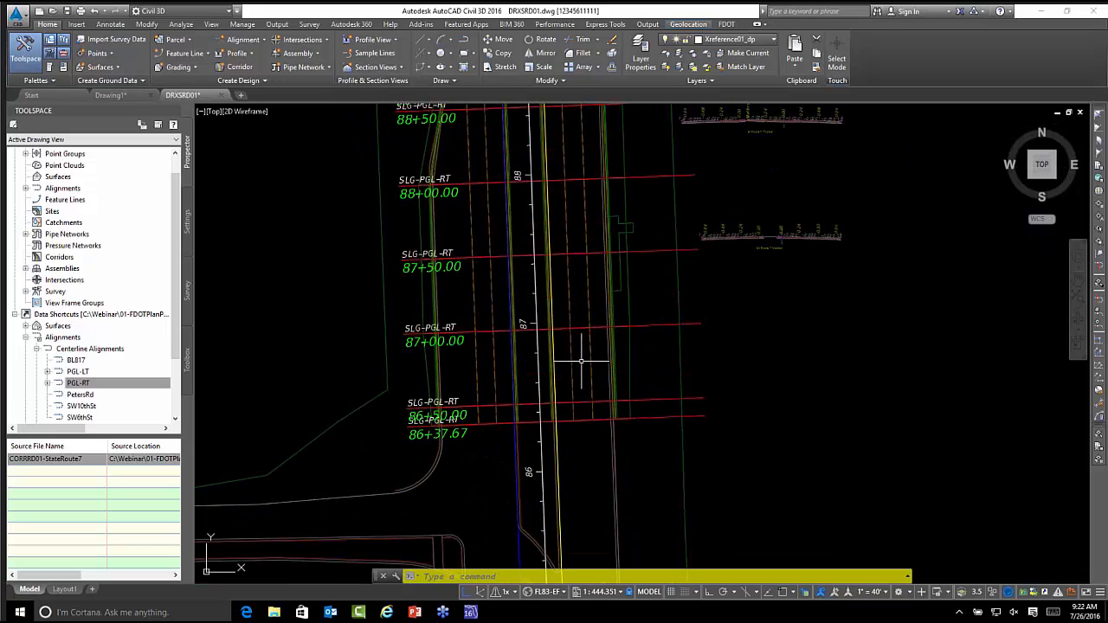
middle_click_drag(454, 332, 447, 376)
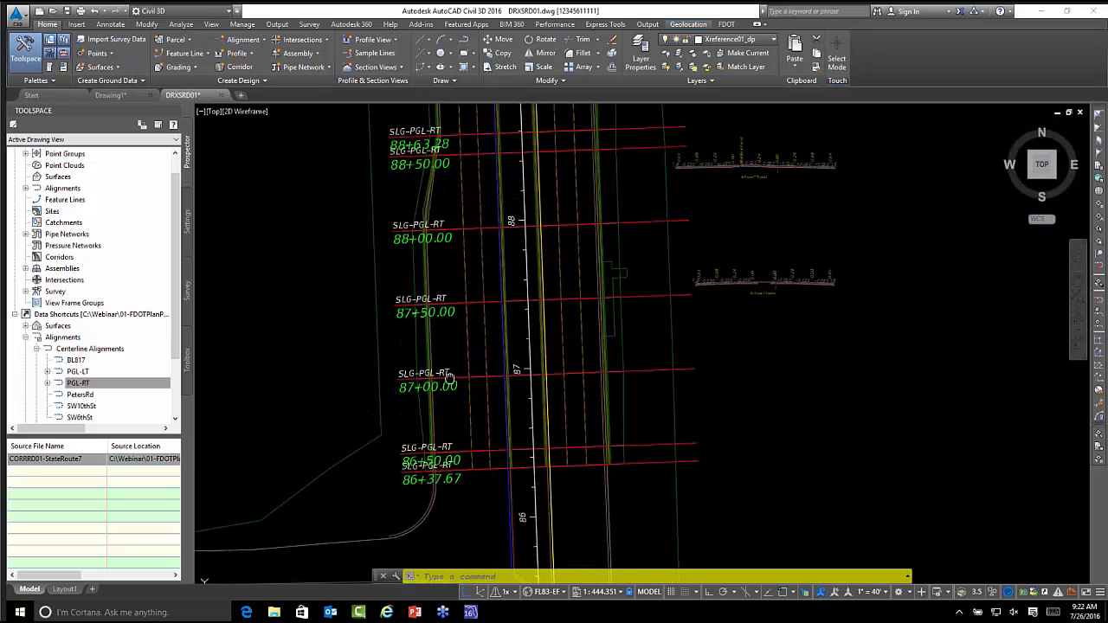
middle_click_drag(473, 436, 470, 378)
scroll(683, 395, "up", 3)
middle_click_drag(683, 396, 766, 407)
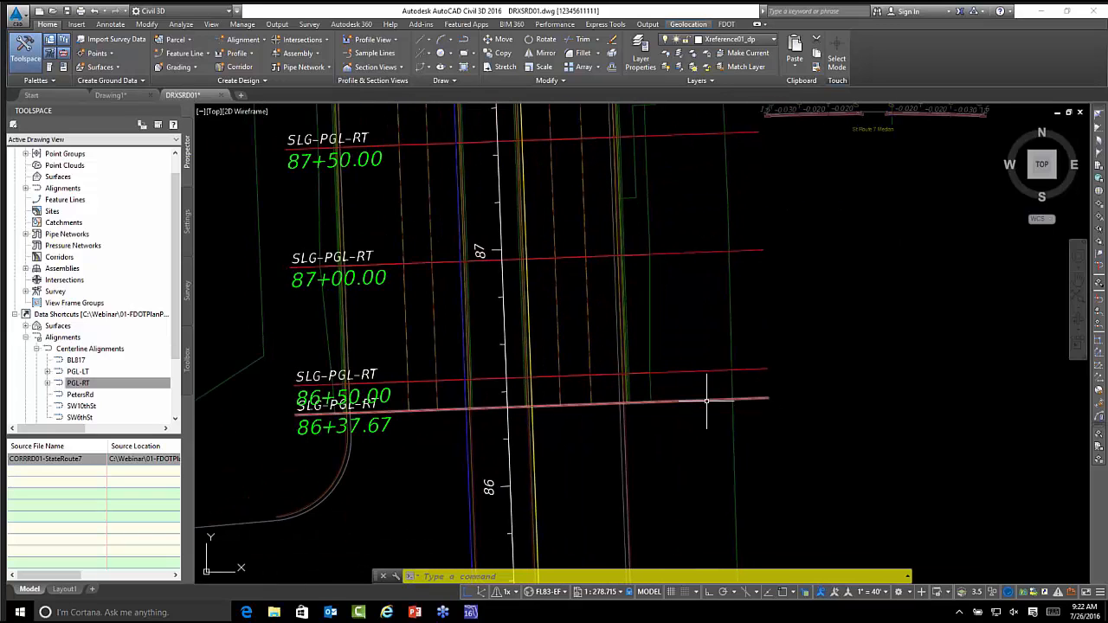
left_click(699, 399)
key("Delete")
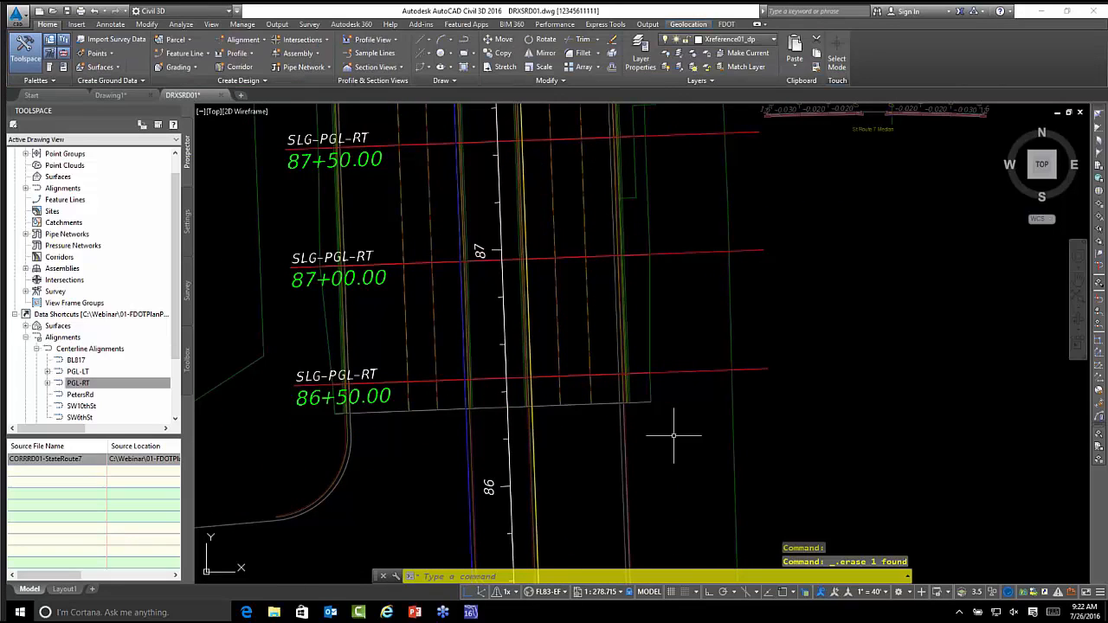
- Delete the odd-station sample line at 88+63.28
scroll(660, 299, "down", 5)
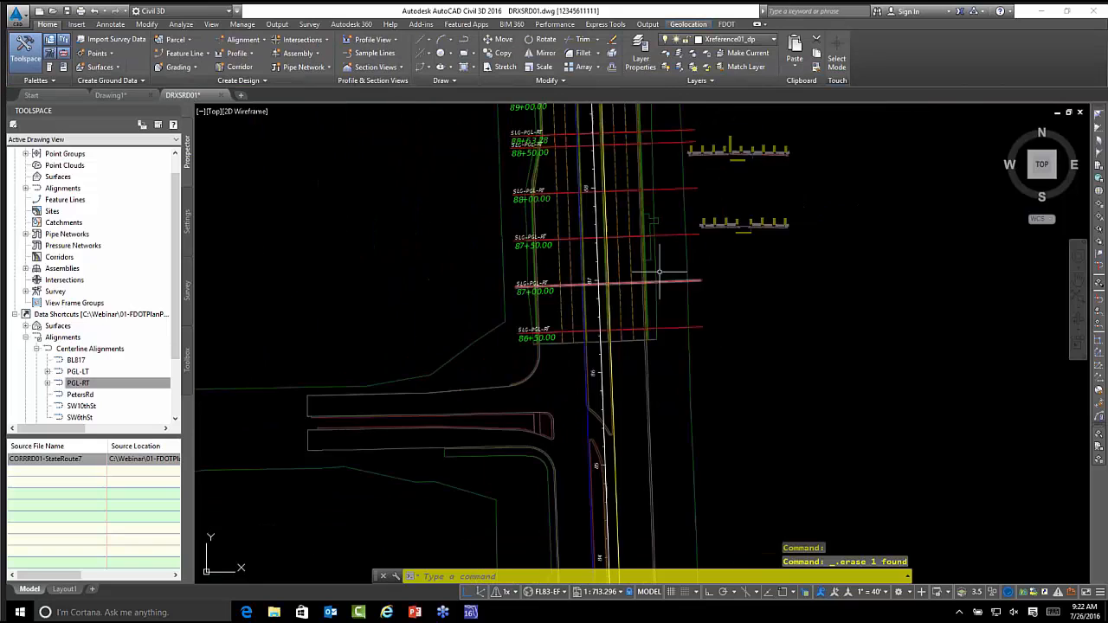
middle_click_drag(658, 262, 636, 396)
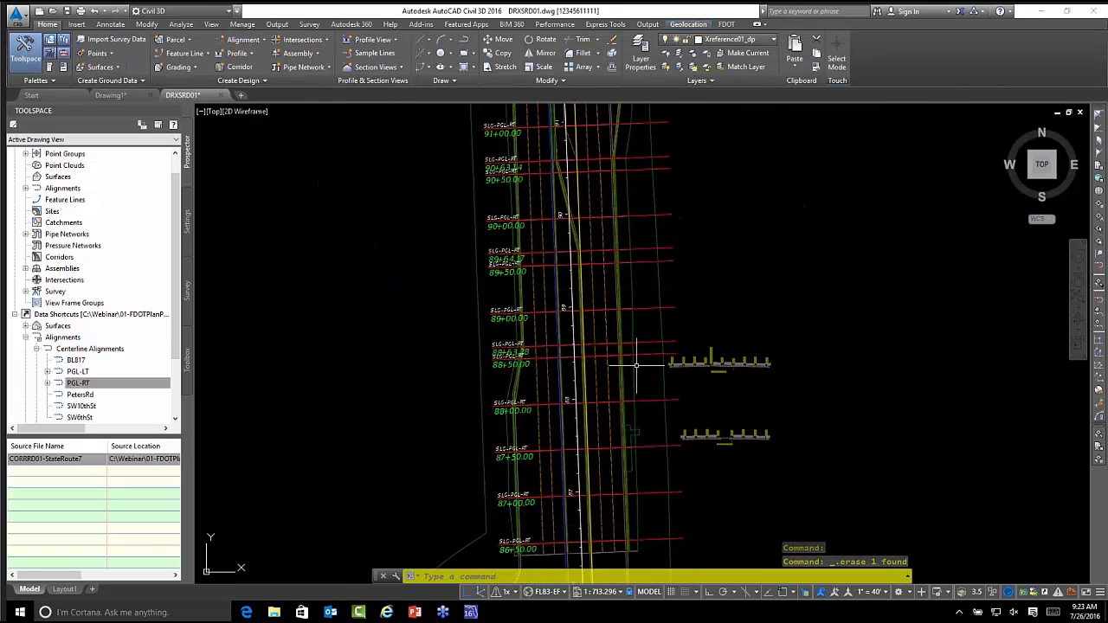
scroll(635, 342, "up", 5)
left_click(663, 312)
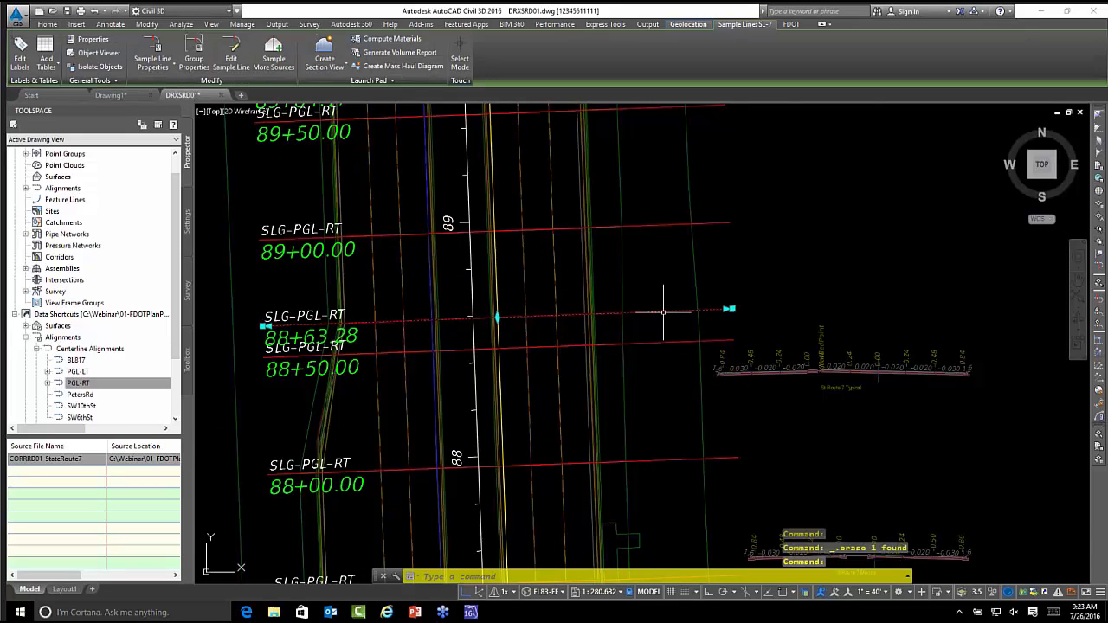
key("Delete")
- Delete the odd-station sample line at 89+64.17
scroll(610, 301, "down", 6)
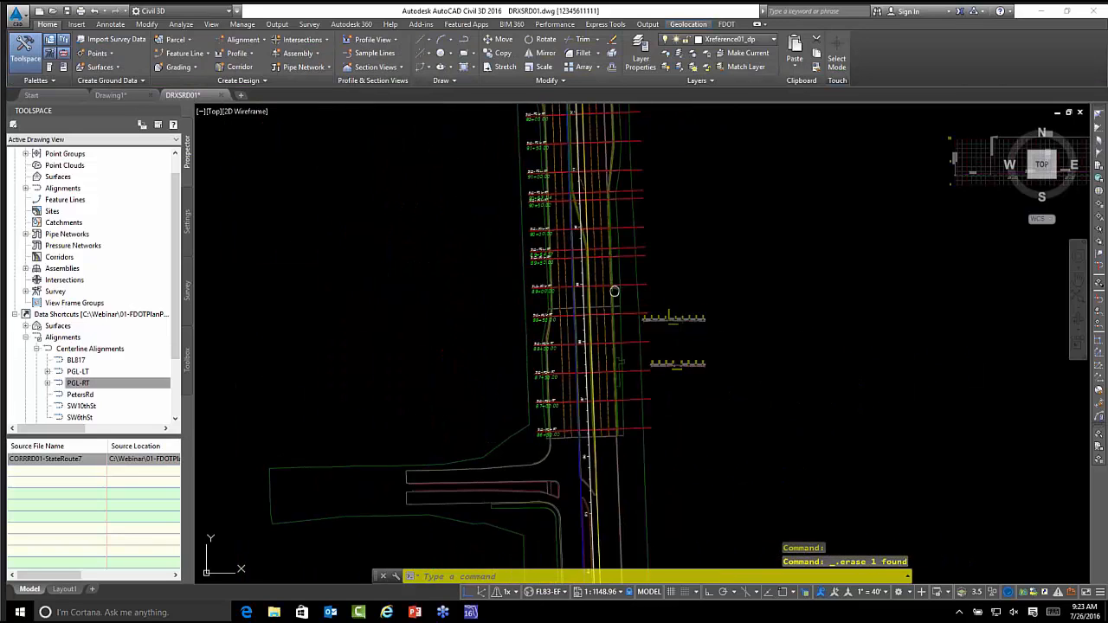
scroll(610, 302, "up", 4)
scroll(610, 301, "up", 2)
middle_click_drag(606, 297, 633, 337)
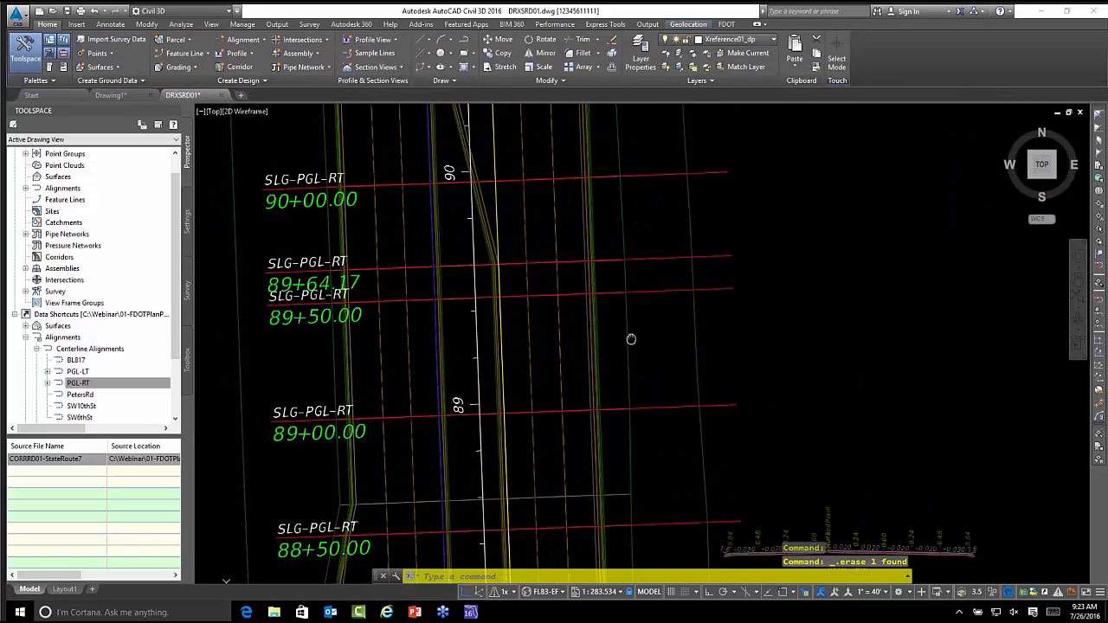
left_click(656, 268)
key("Delete")
- Delete the odd-station sample line at 90+63.14
middle_click_drag(632, 258, 653, 390)
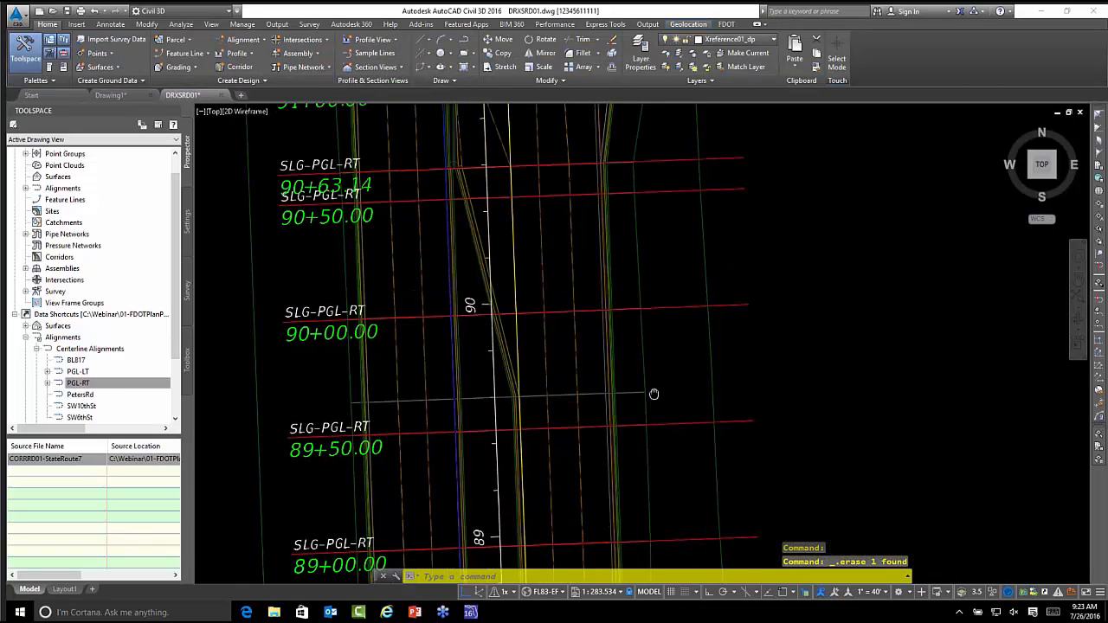
middle_click_drag(633, 220, 633, 286)
middle_click_drag(682, 225, 683, 302)
left_click(685, 303)
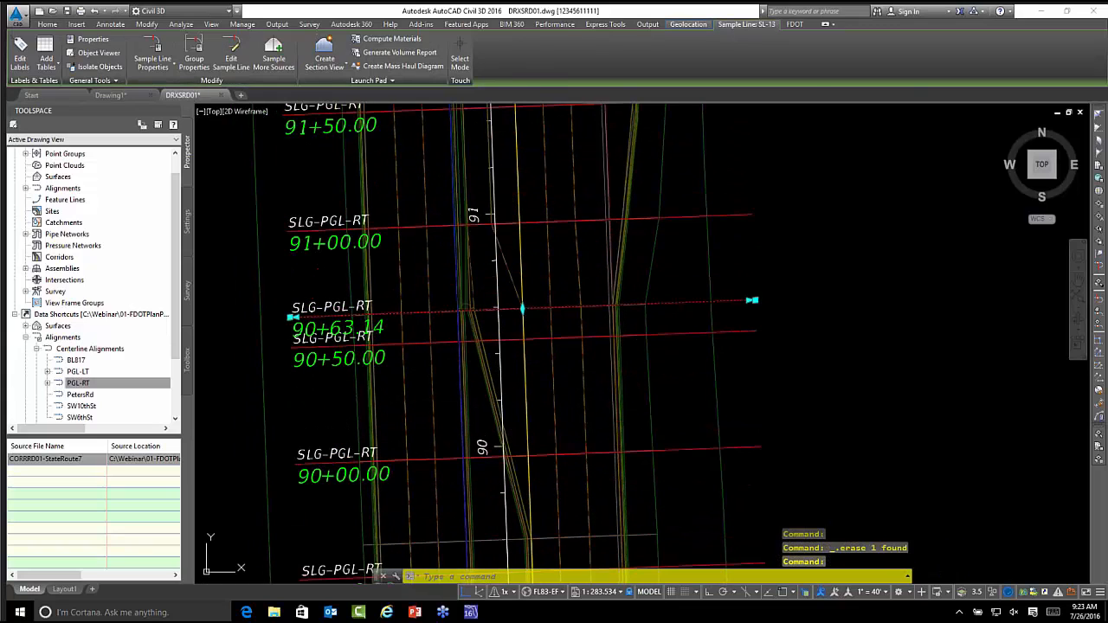
key("Delete")
- Delete the extra sample line at station 101+04.43, at the far end of the corridor
middle_click_drag(650, 265, 693, 435)
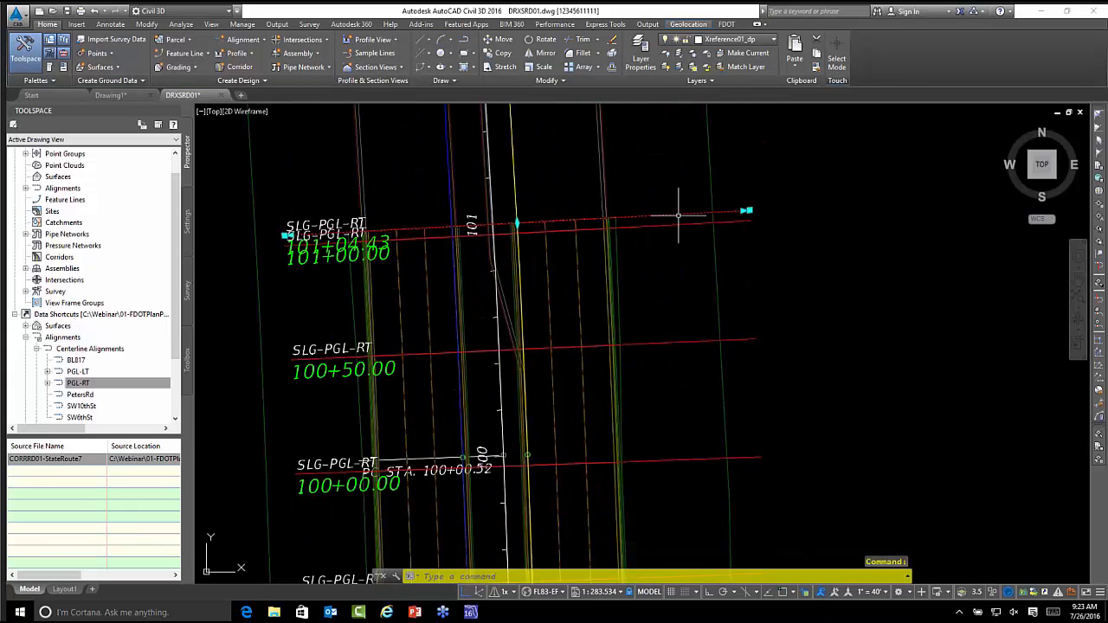
key("Delete")
middle_click_drag(672, 218, 724, 228)
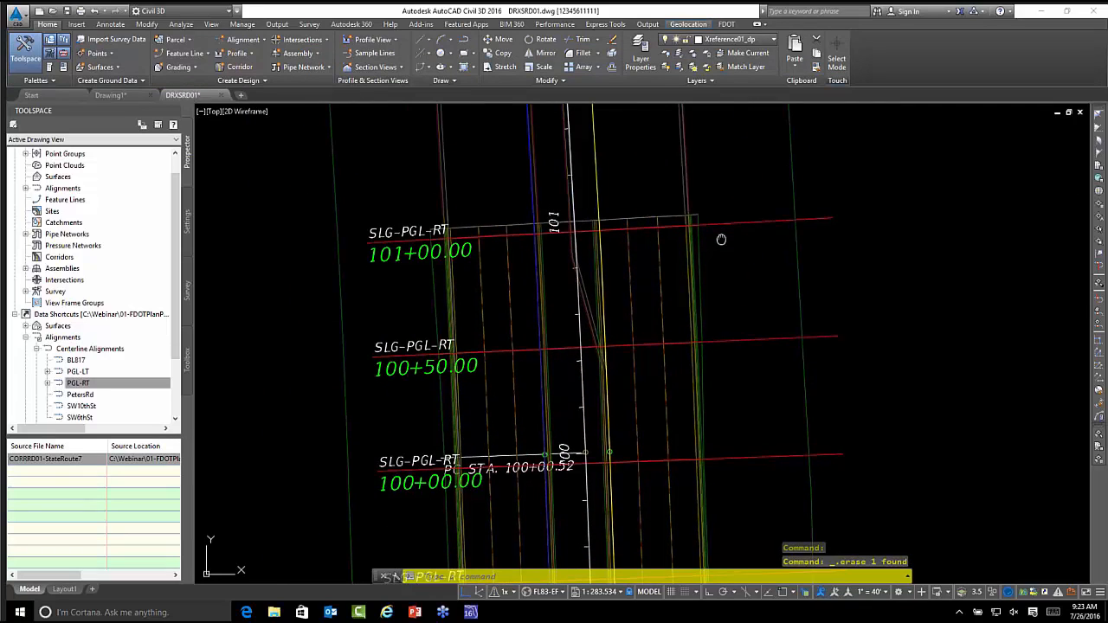
- Move the sample line at station 101+00.00 back along PGL-RT to about station 100+80 and dismiss the event log
left_click(722, 229)
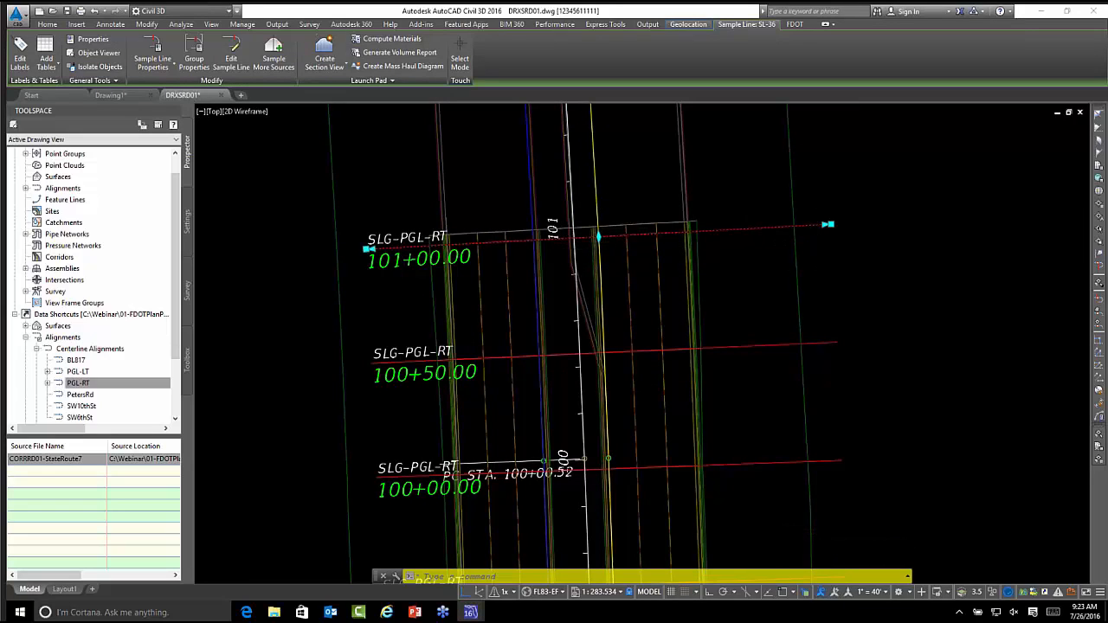
scroll(818, 232, "up", 2)
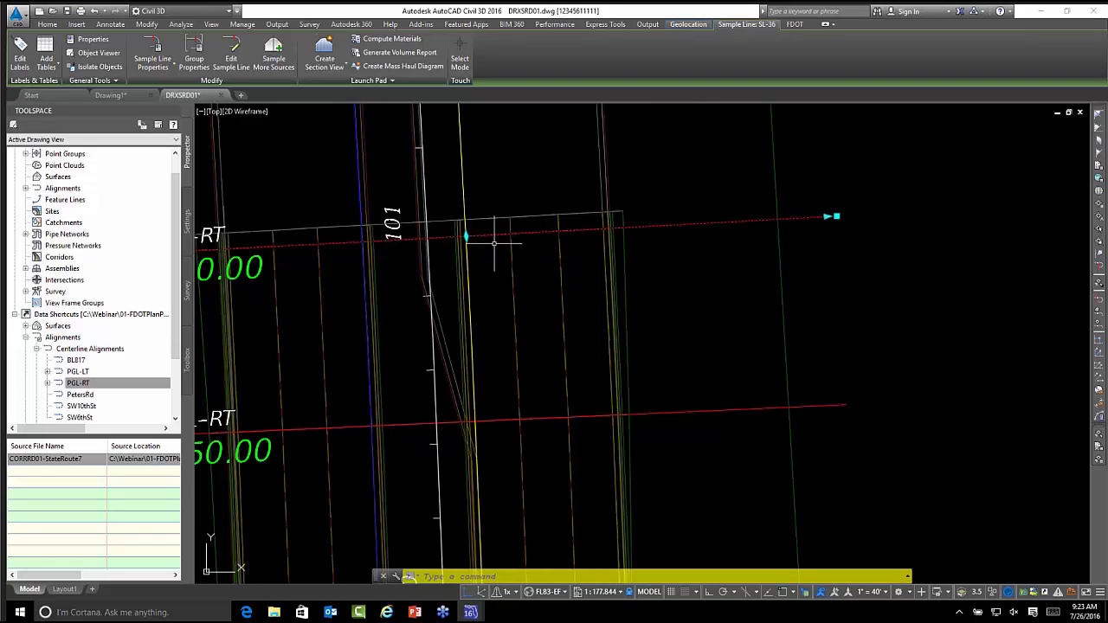
middle_click_drag(494, 242, 595, 212)
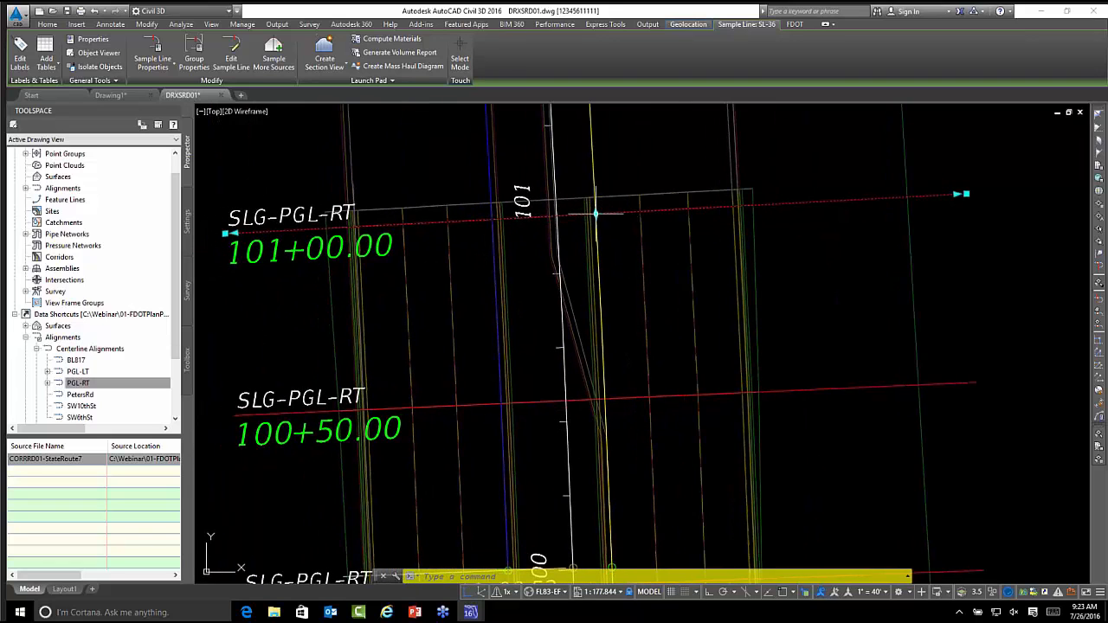
left_click(595, 212)
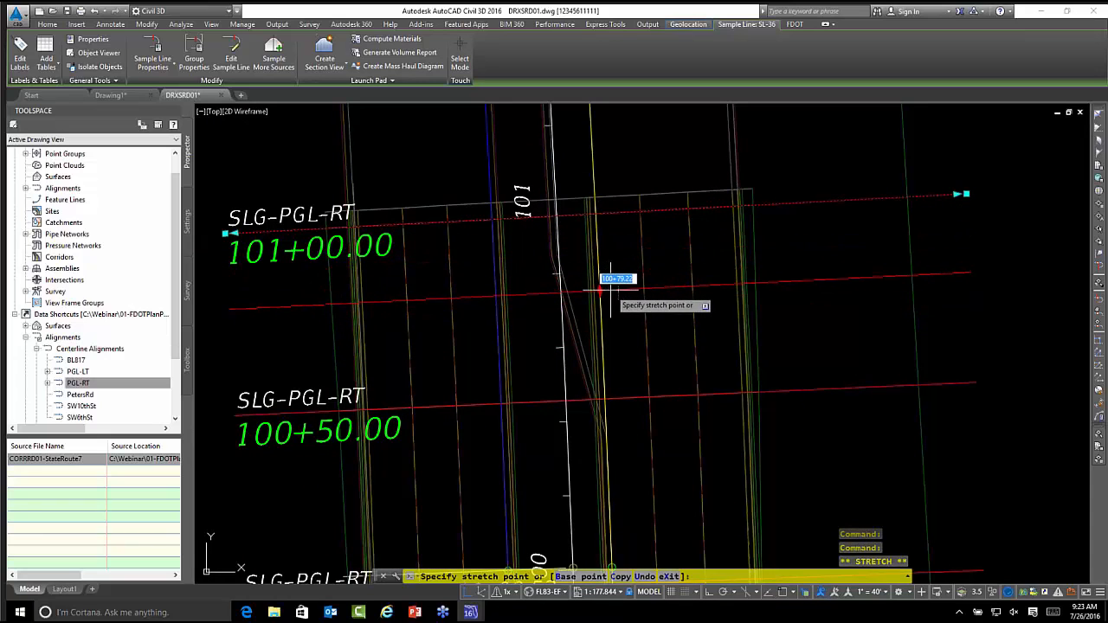
left_click(613, 278)
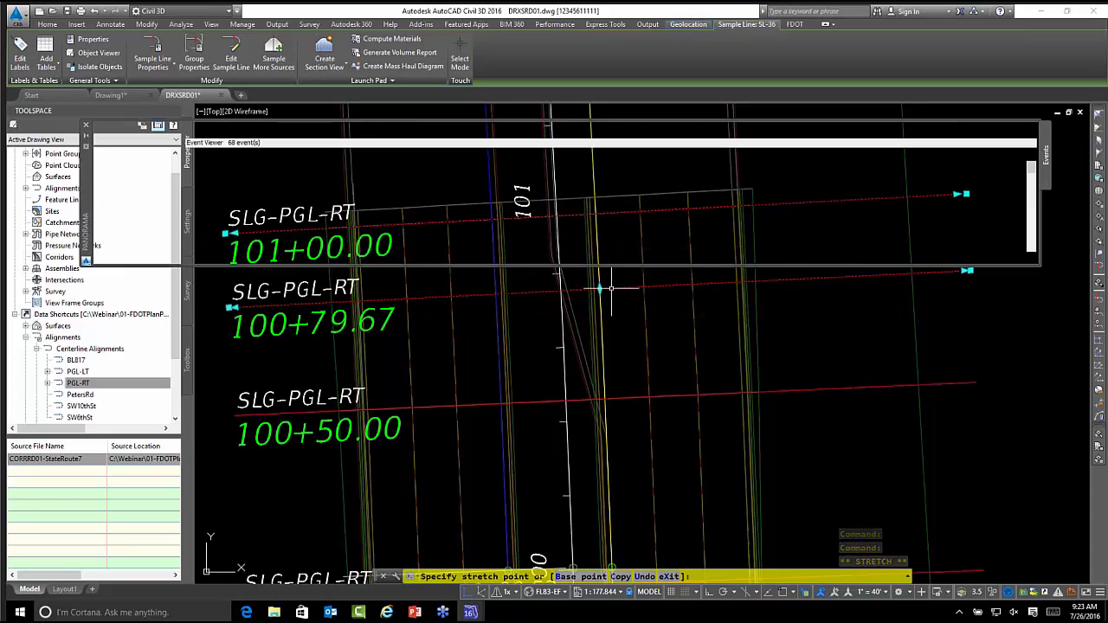
left_click(85, 126)
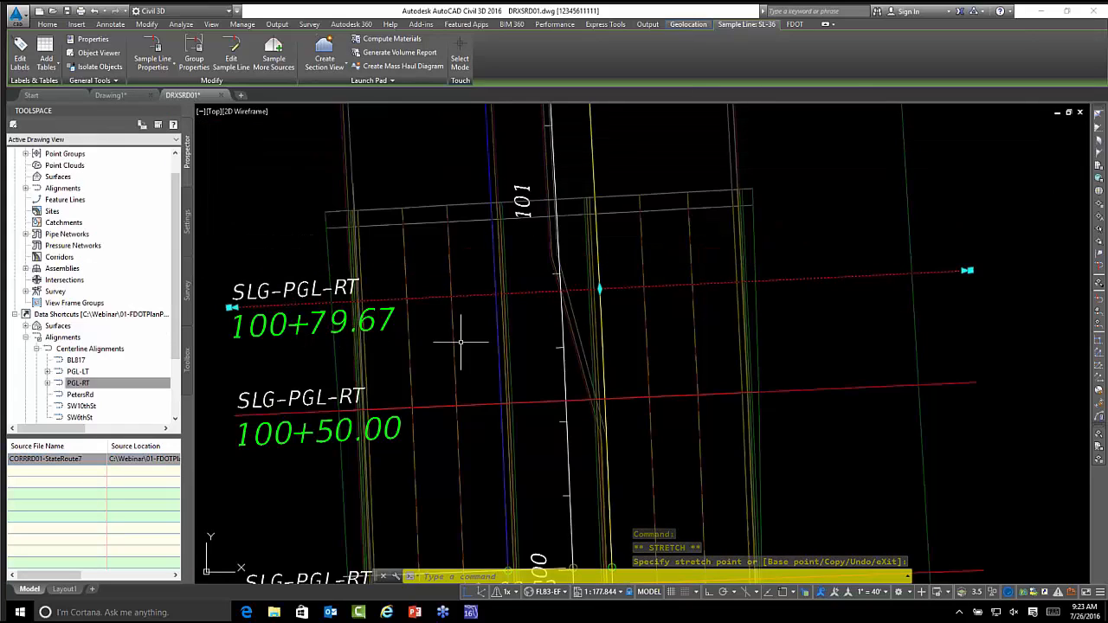
- Undo the sample line move and dismiss the event log
mouse_move(530, 365)
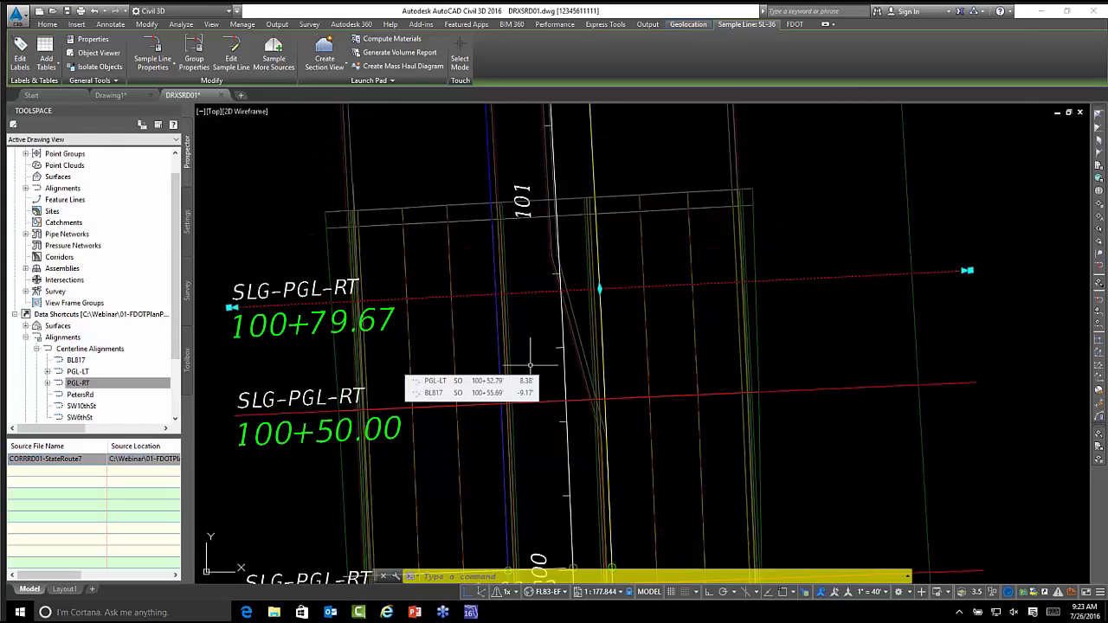
type("u")
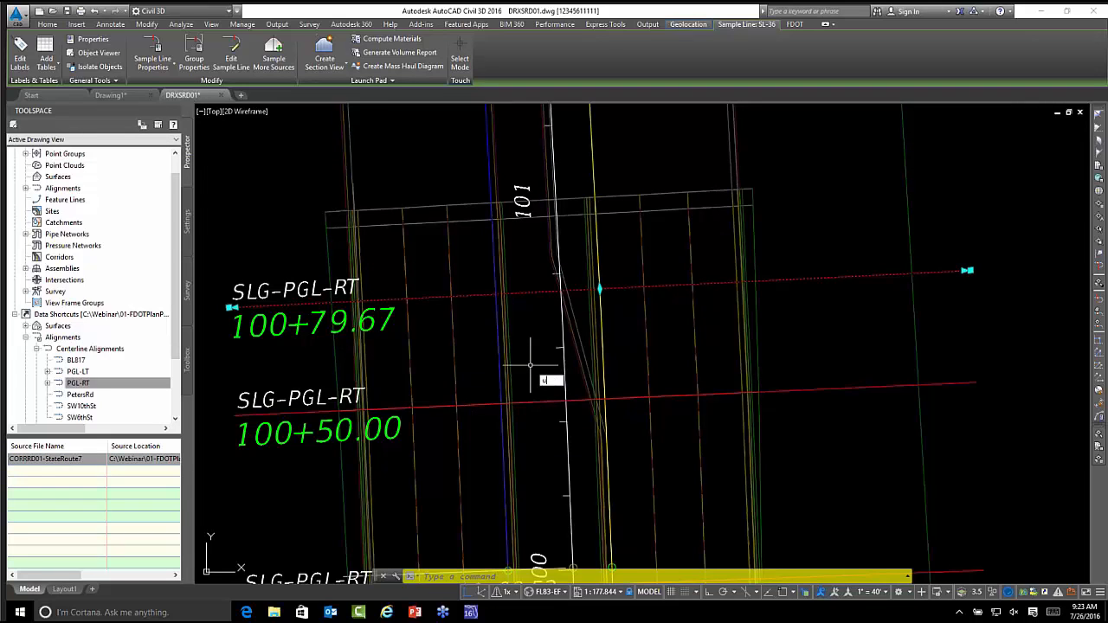
key("Return")
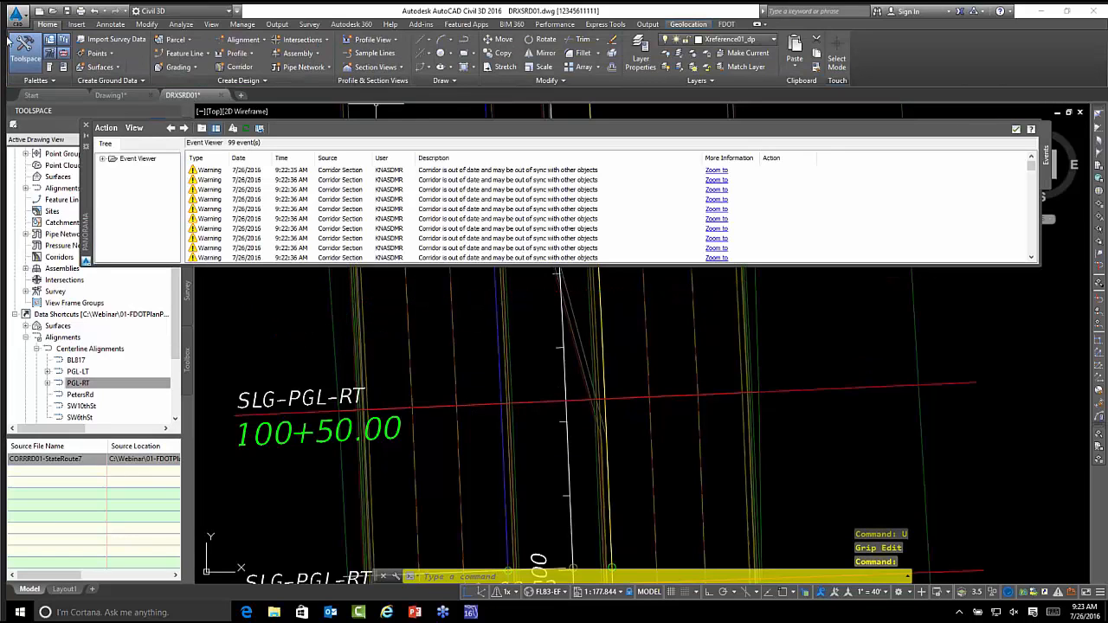
left_click(85, 126)
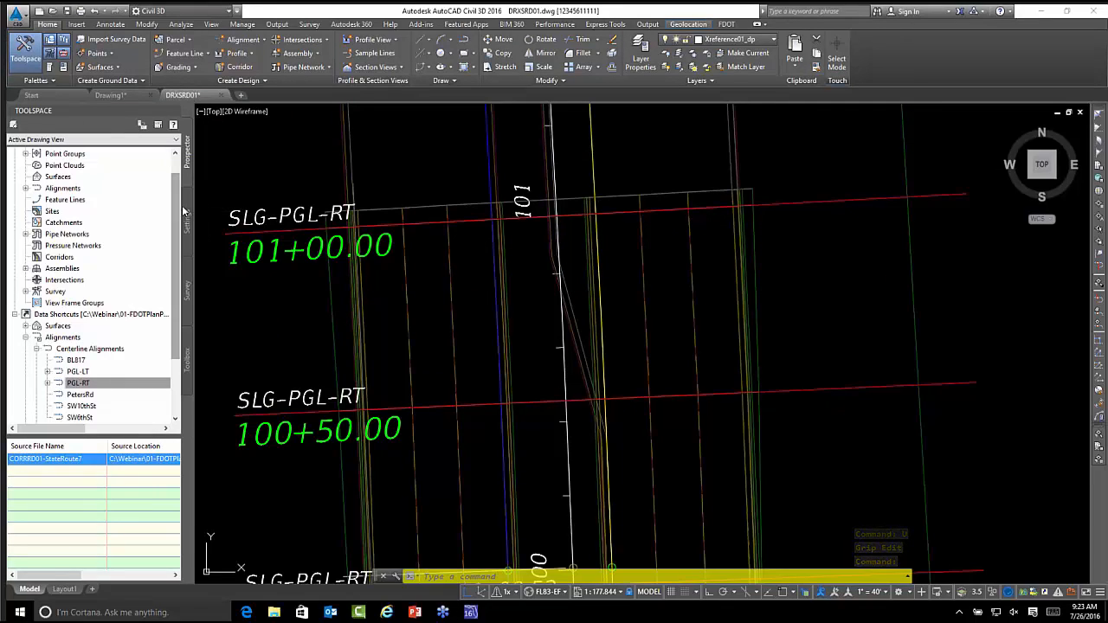
- Check the General group in the ambient settings of the DRXSRD01 drawing, leaving the settings as they are
scroll(182, 205, "up", 1)
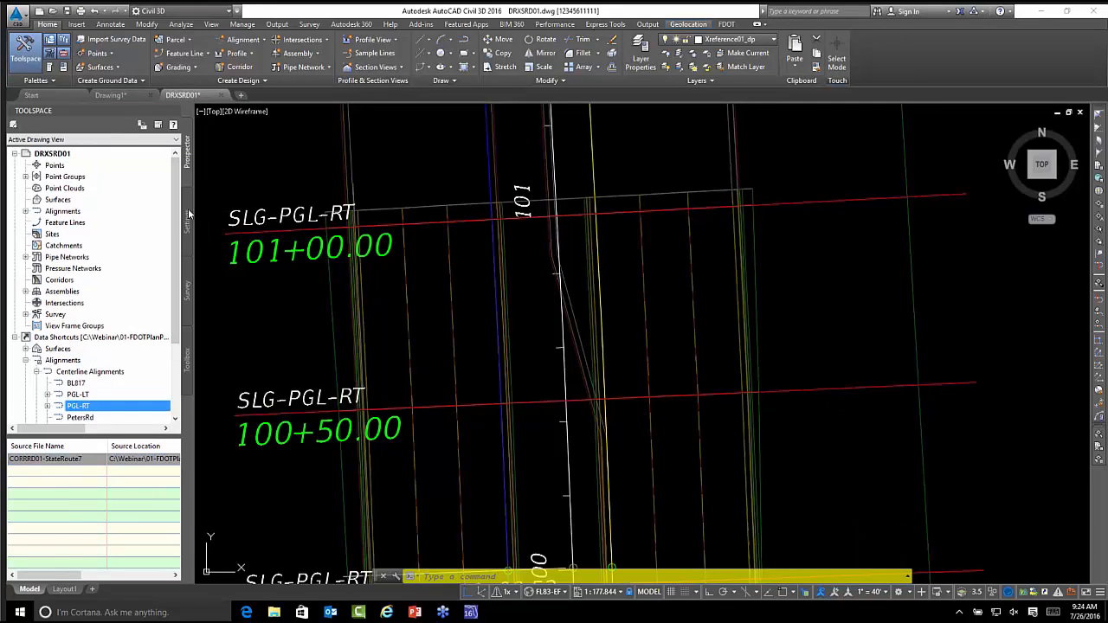
left_click(188, 209)
right_click(99, 155)
left_click(123, 163)
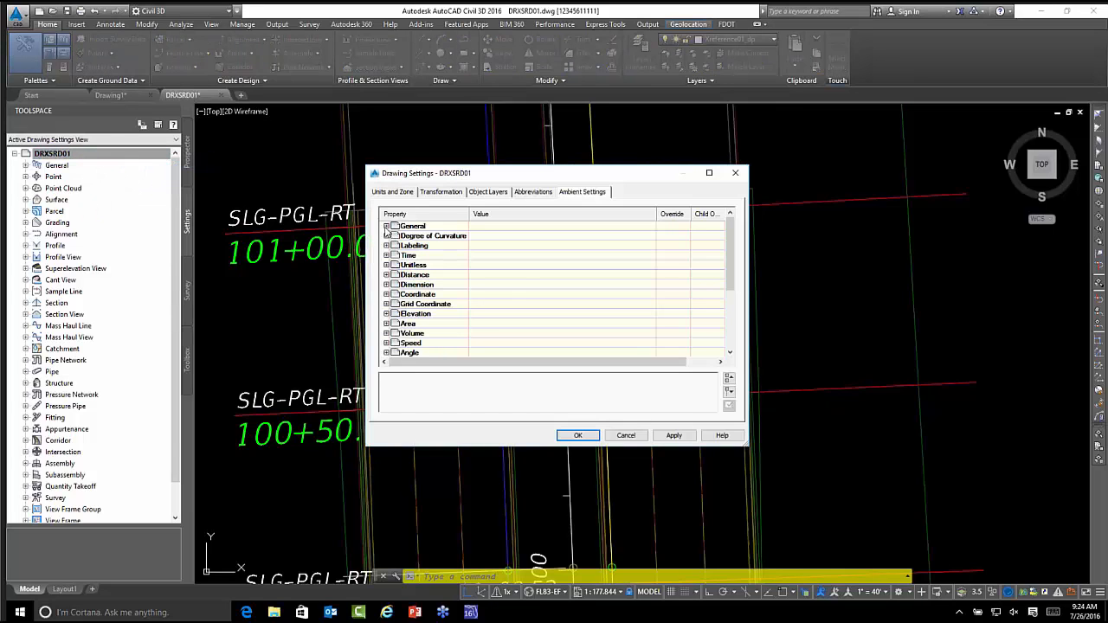
left_click(386, 226)
key("Escape")
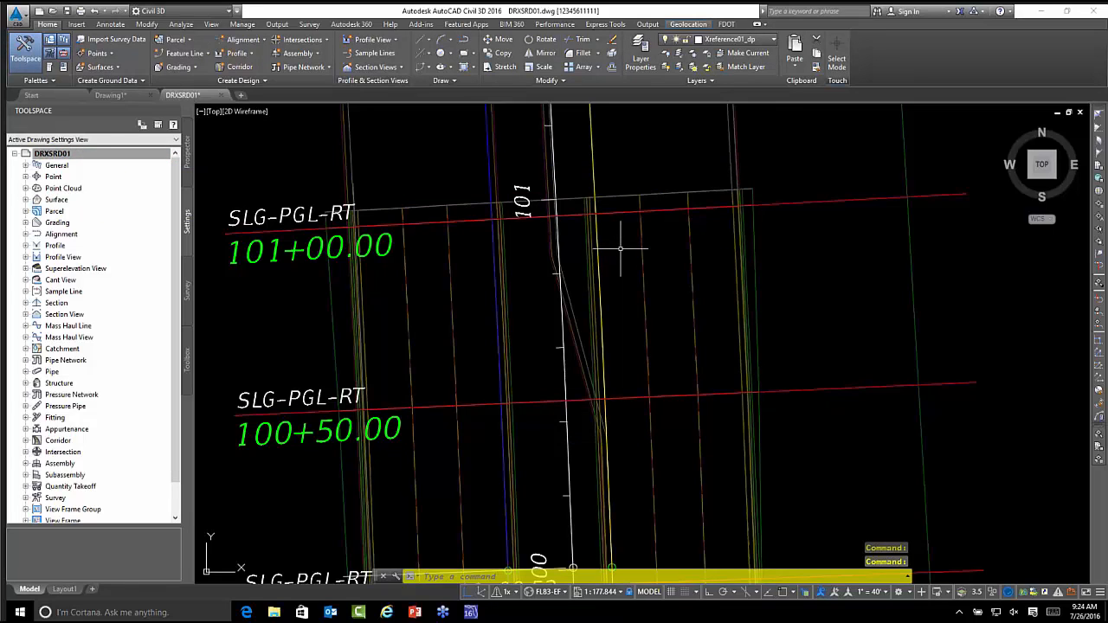
- Set the right-side width of the sample line at station 101+00.00 to 50 from the PGL-RT alignment
left_click(615, 217)
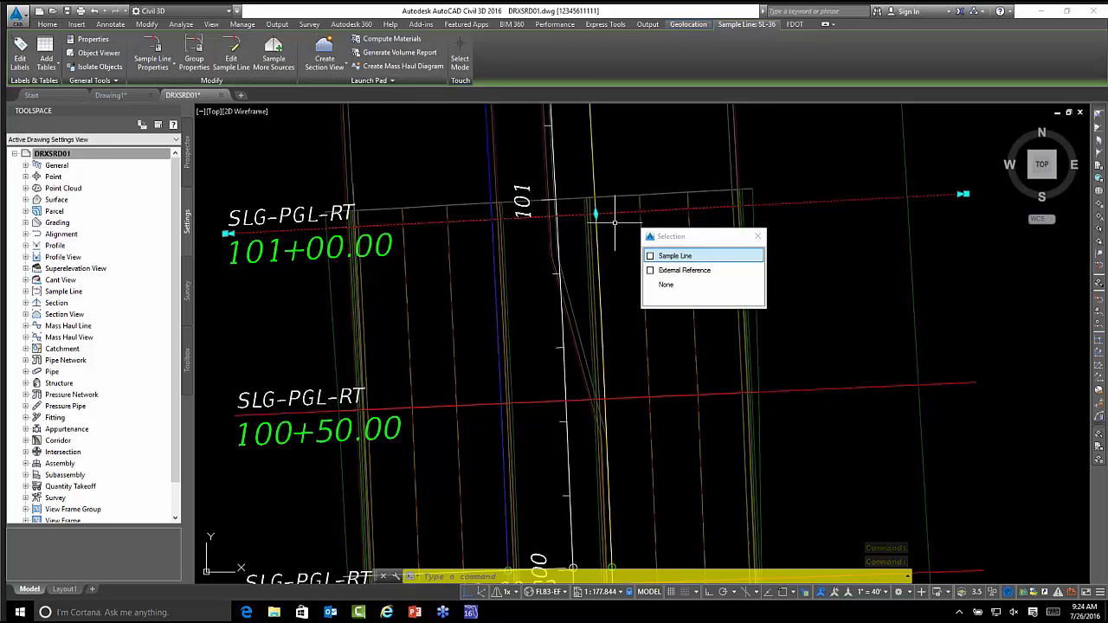
middle_click_drag(610, 237, 556, 232)
middle_click_drag(753, 255, 718, 273)
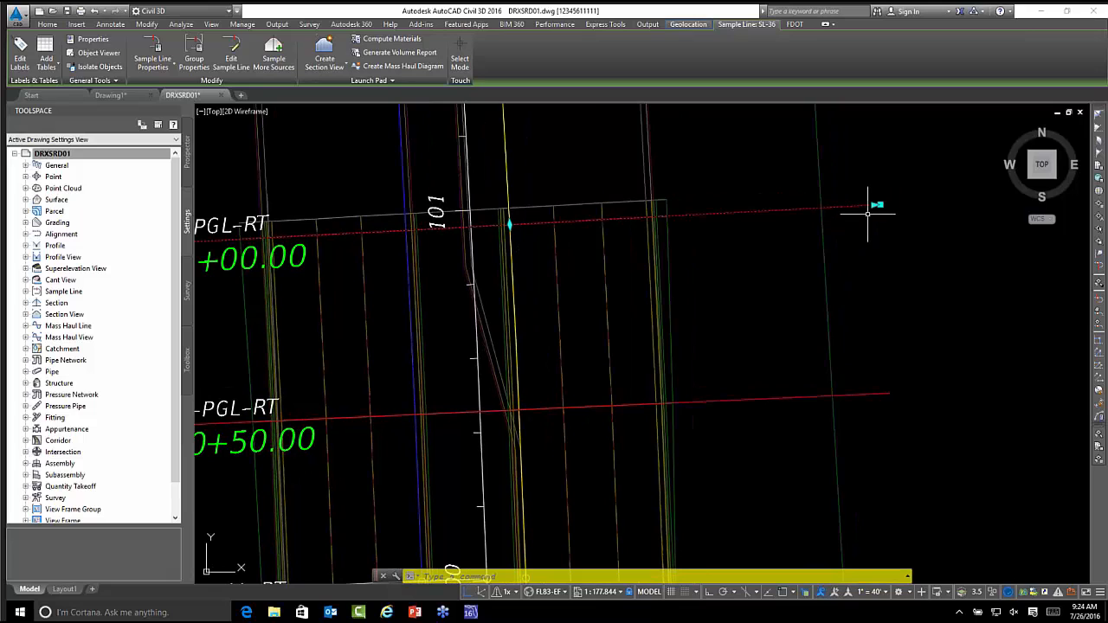
left_click(876, 205)
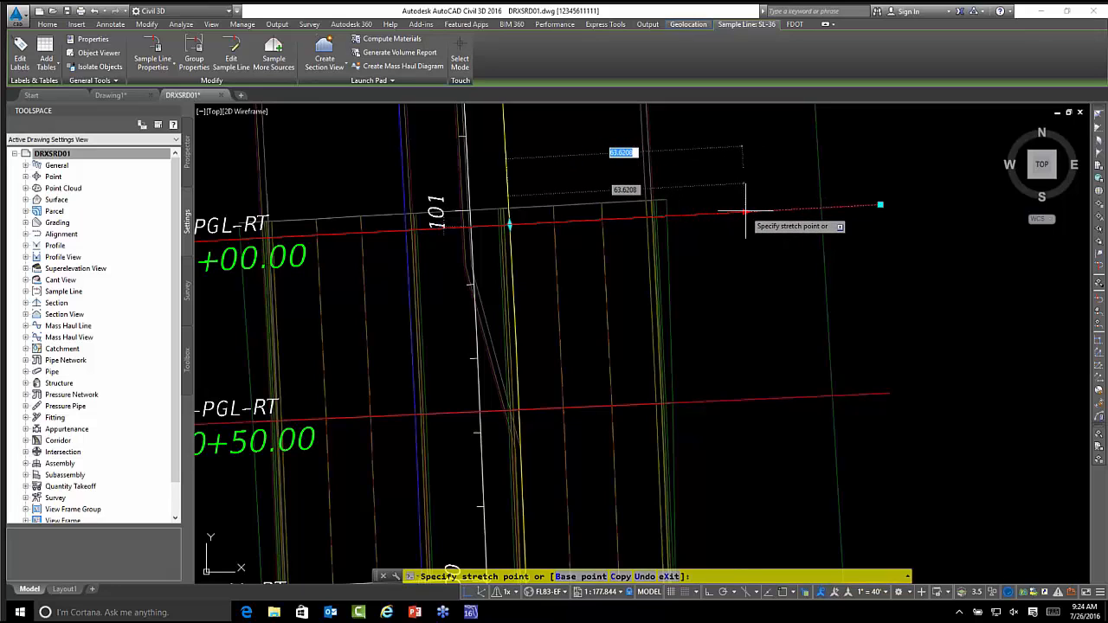
key("Tab")
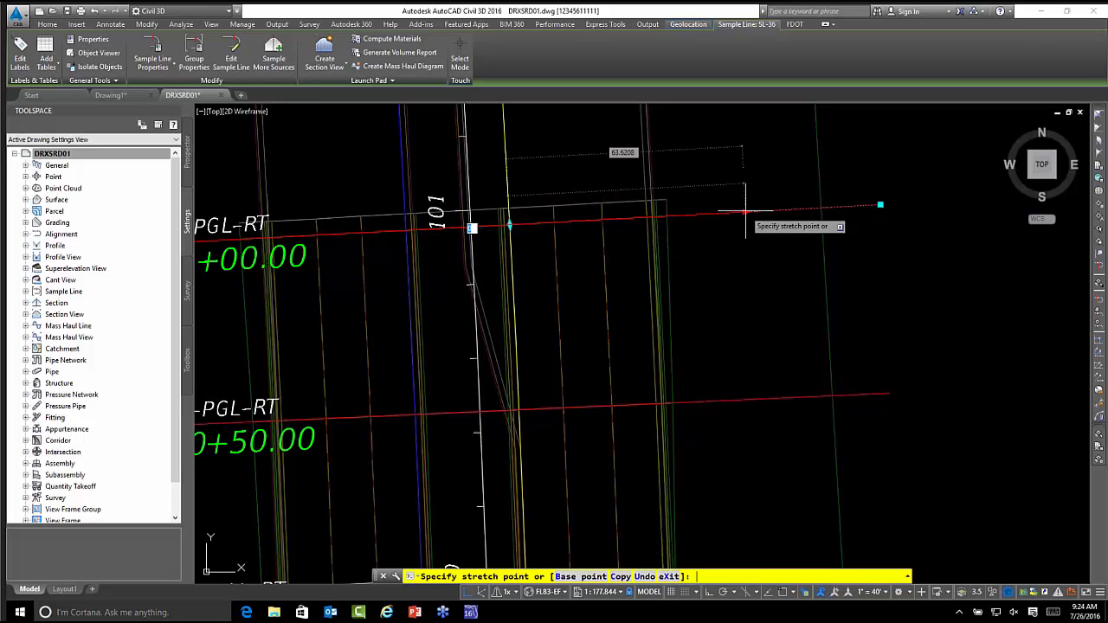
key("Tab")
key("Tab")
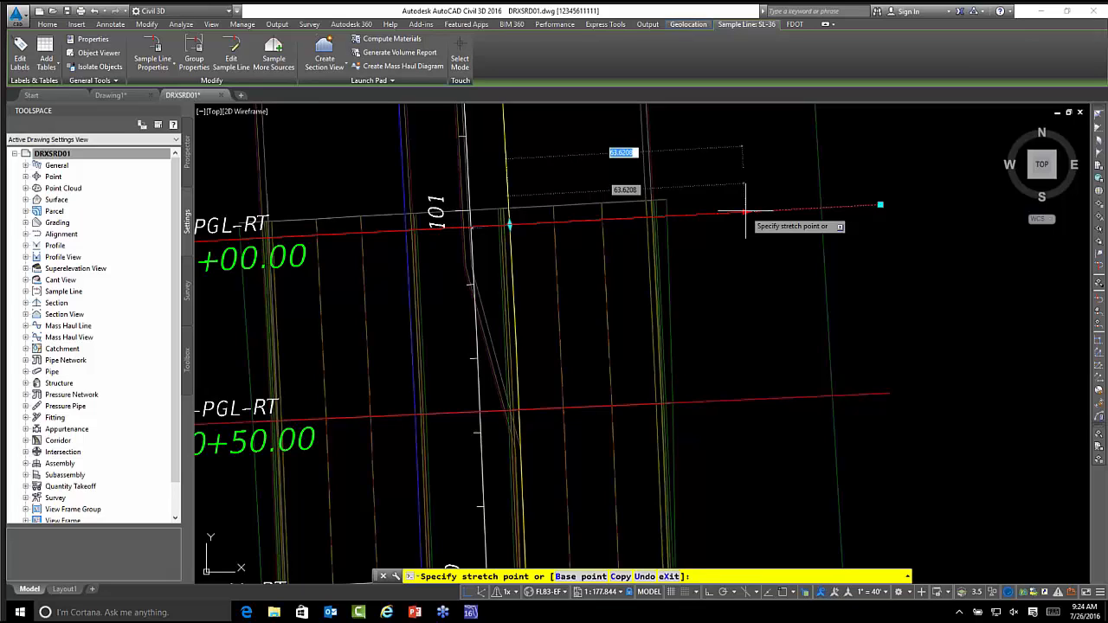
type("50")
key("Return")
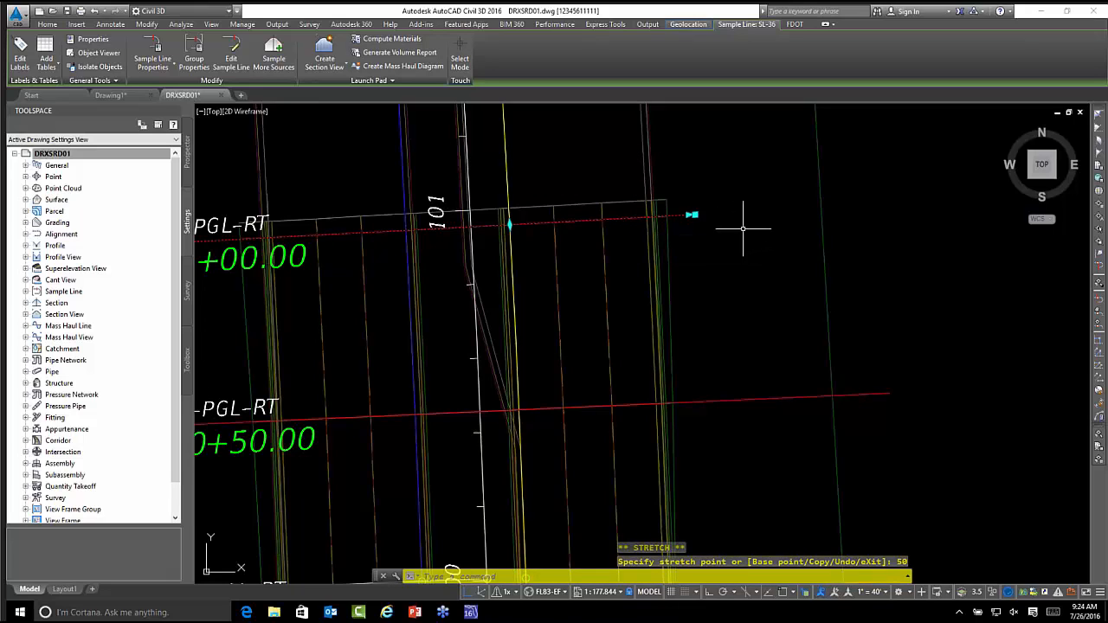
- Skew the right half of the 101+00.00 sample line by moving its end vertex forward along the corridor
mouse_move(753, 232)
middle_mouse_down()
mouse_move(756, 222)
mouse_move(784, 306)
middle_mouse_up()
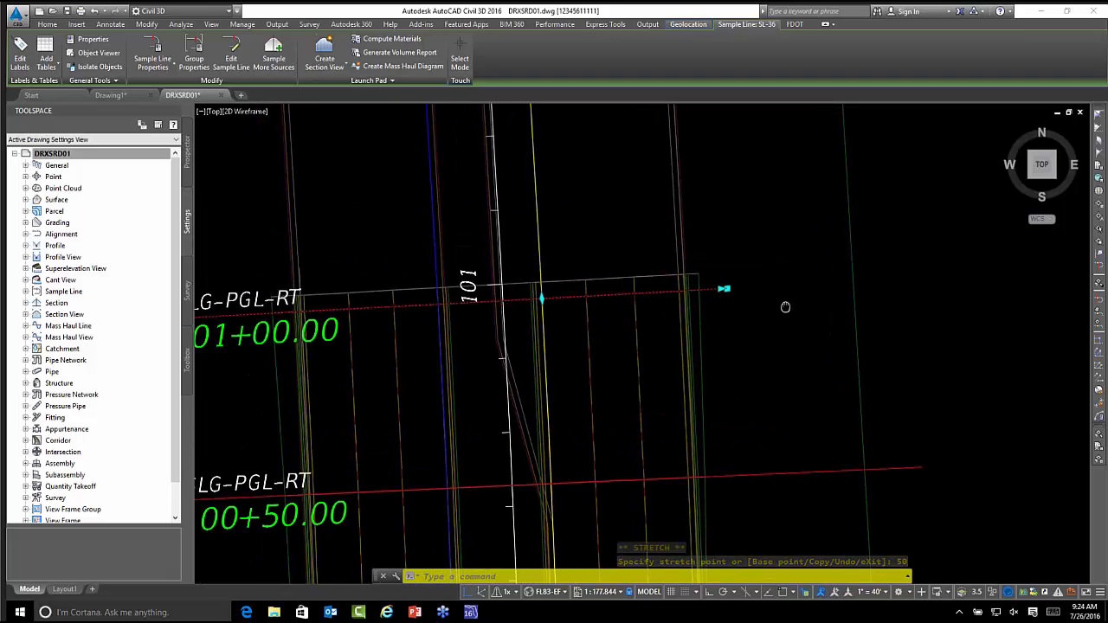
left_click(725, 289)
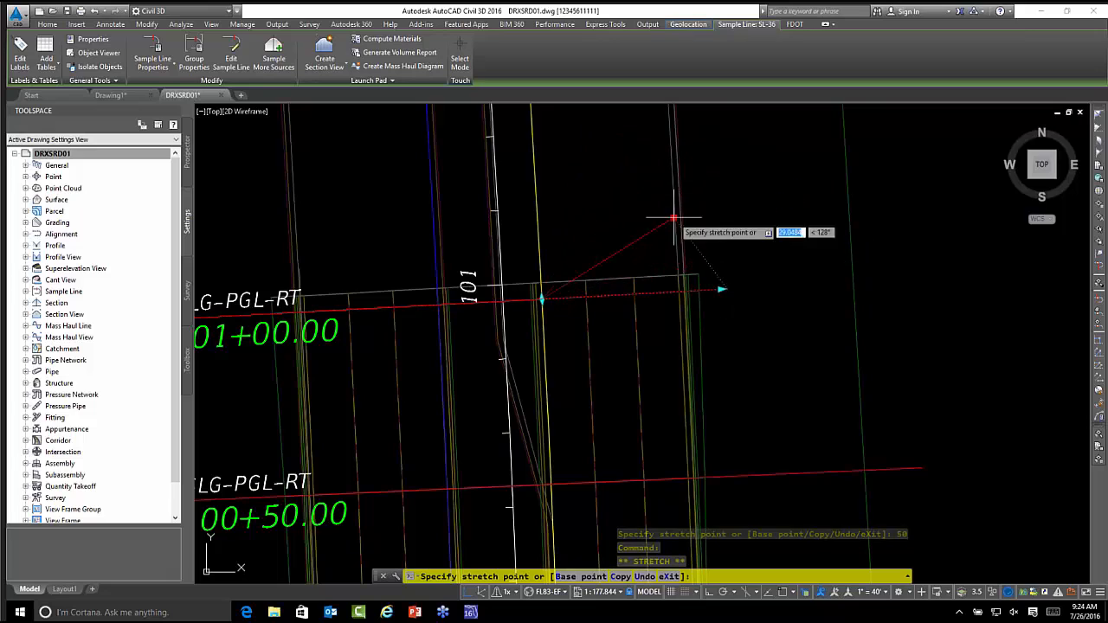
left_click(651, 155)
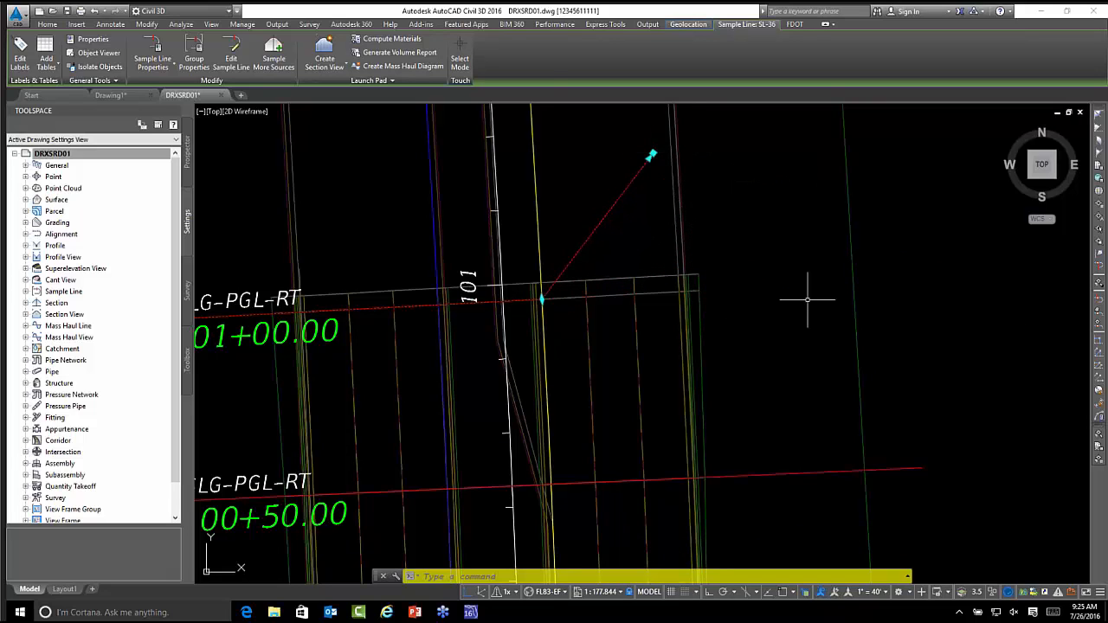
- Make the skewed sample line at station 101+00.00 orthogonal to the alignment
key("Escape")
left_click(628, 190)
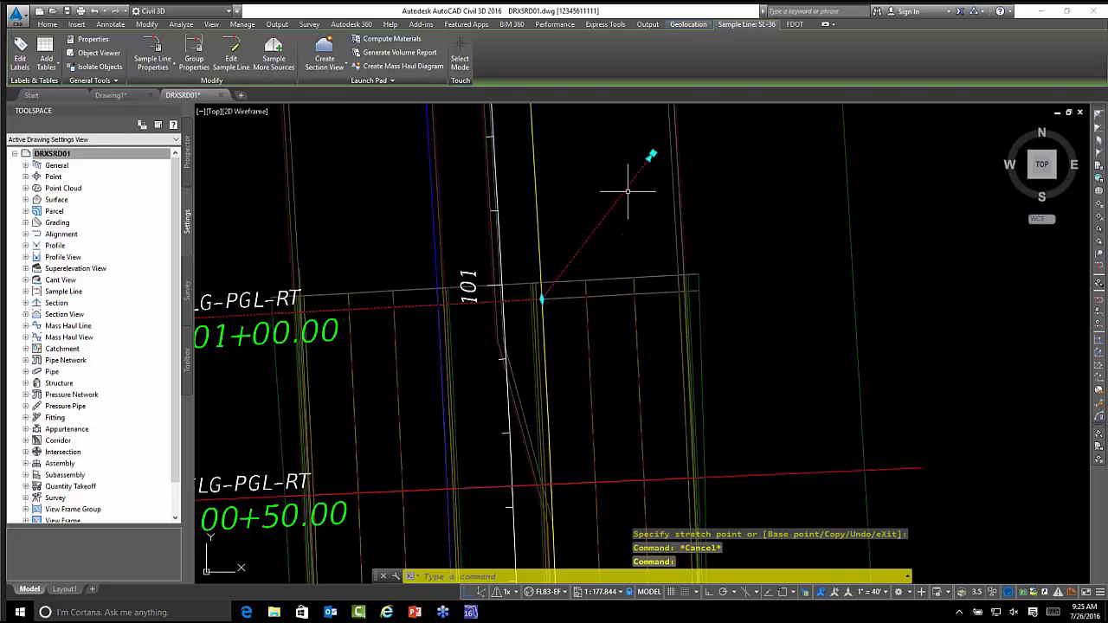
right_click(623, 190)
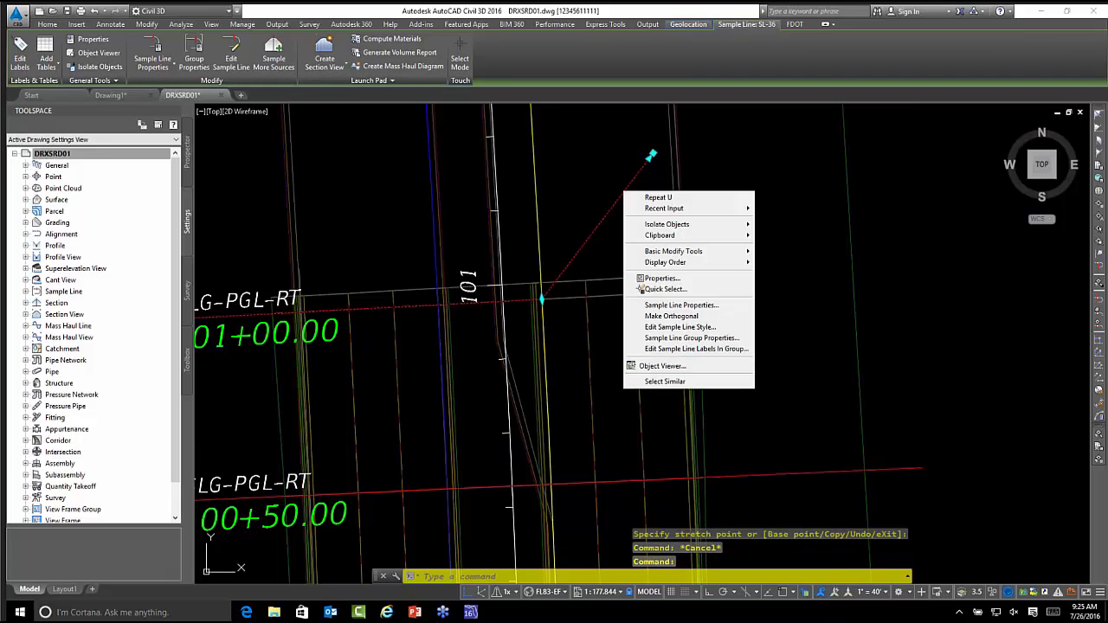
left_click(685, 316)
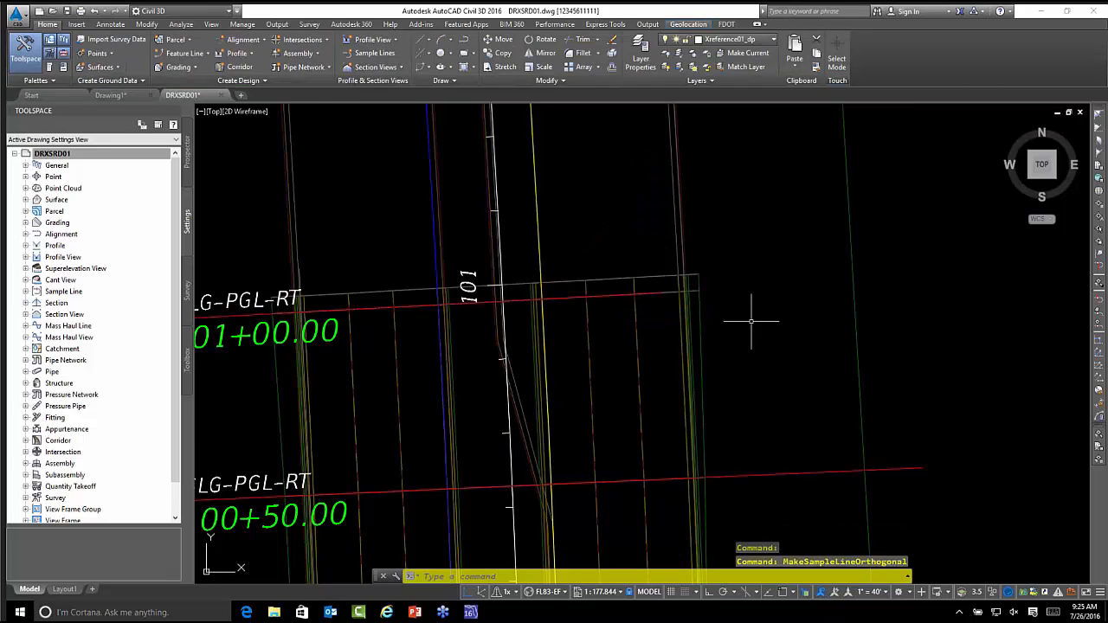
- Lengthen the right side of the 101+00.00 sample line beyond the corridor edge, keeping it perpendicular to the alignment
left_click(655, 292)
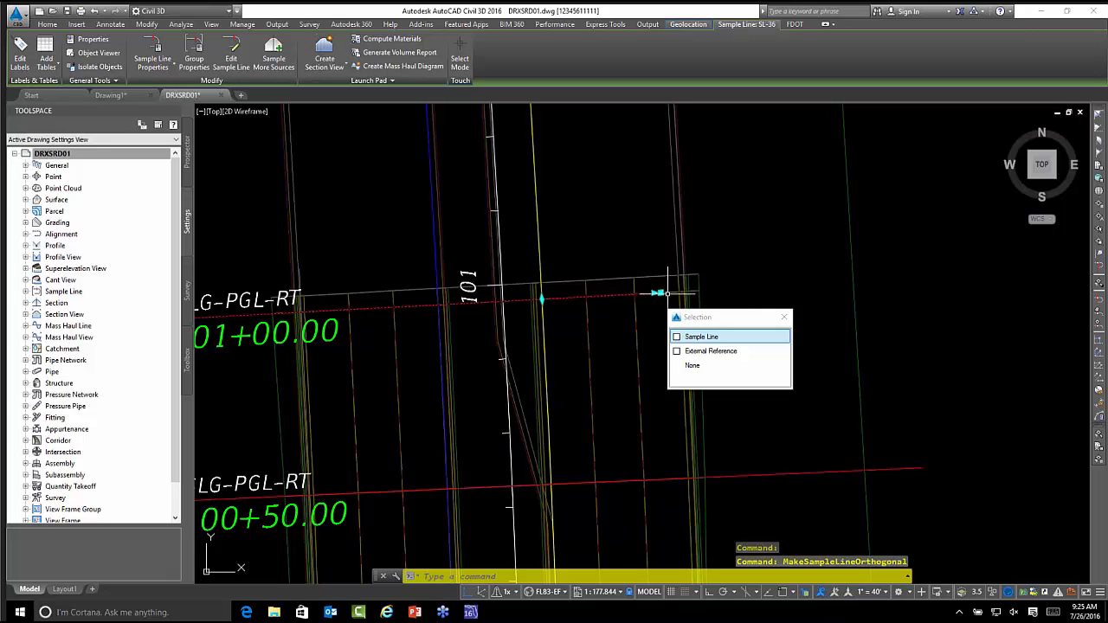
left_click(658, 292)
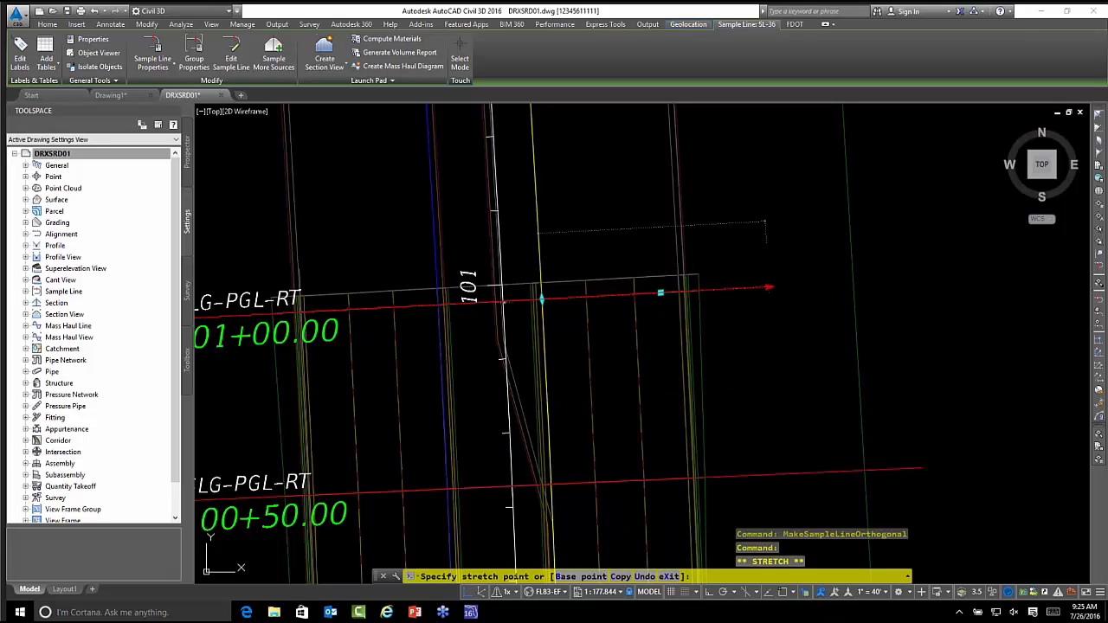
key("Escape")
- Select the sample lines from station 101+00.00 down to station 98+00.00
scroll(770, 302, "down", 3)
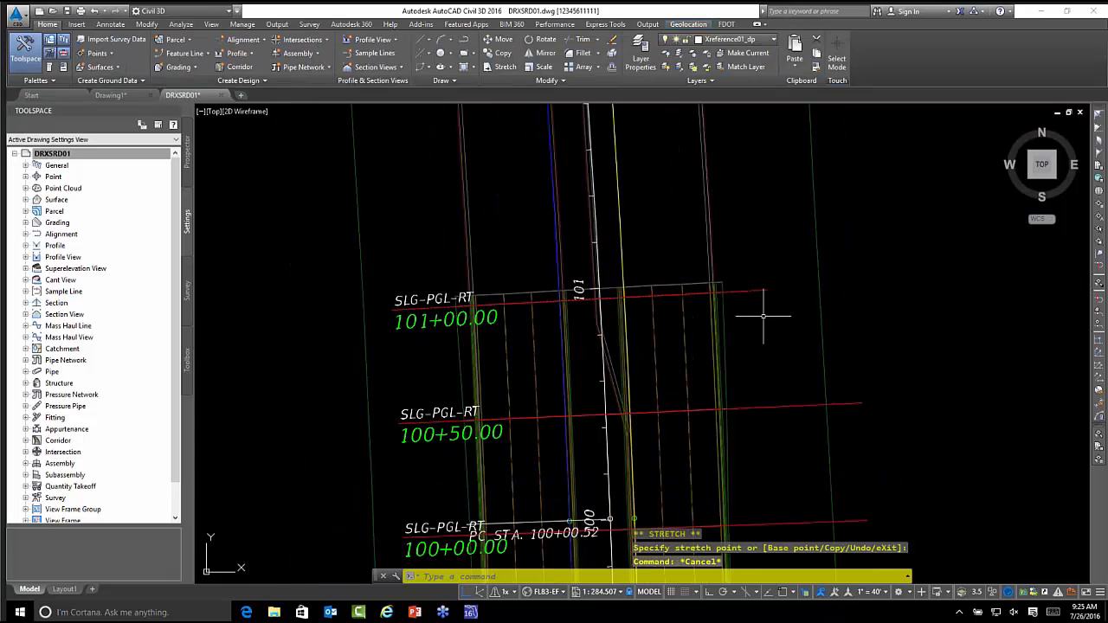
mouse_move(756, 306)
middle_mouse_down()
mouse_move(735, 218)
mouse_move(608, 180)
middle_mouse_up()
scroll(735, 221, "down", 3)
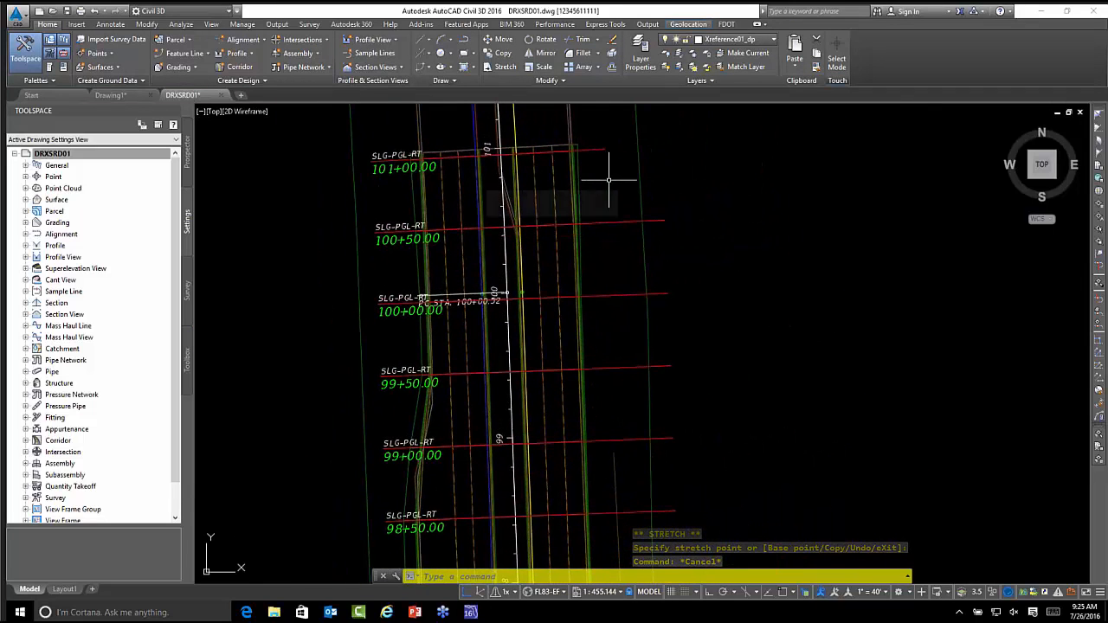
left_click(594, 153)
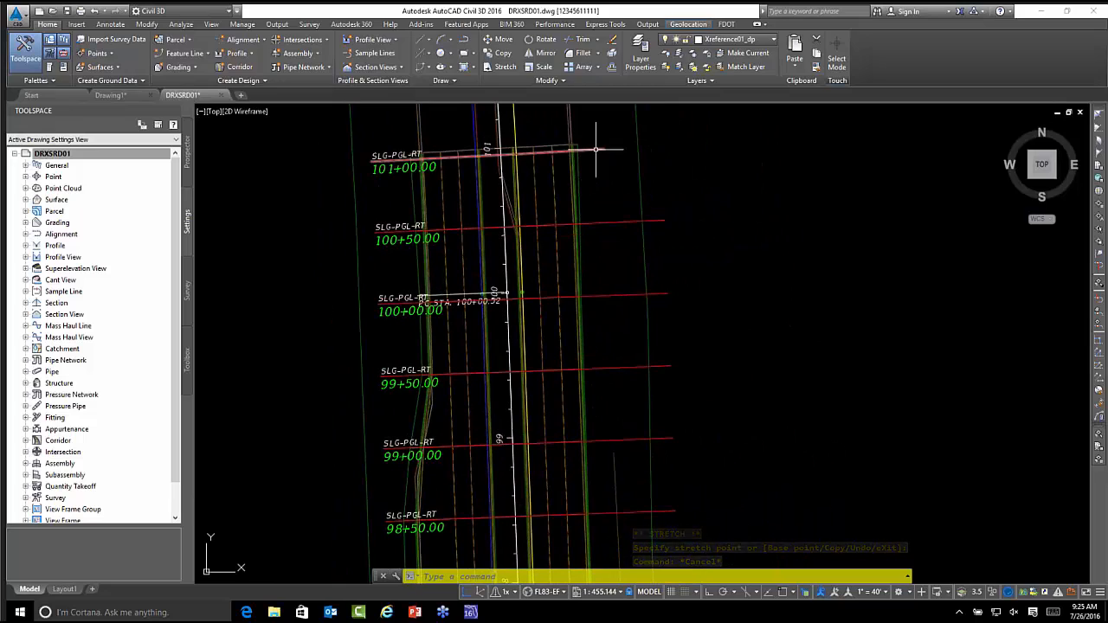
left_click(613, 220)
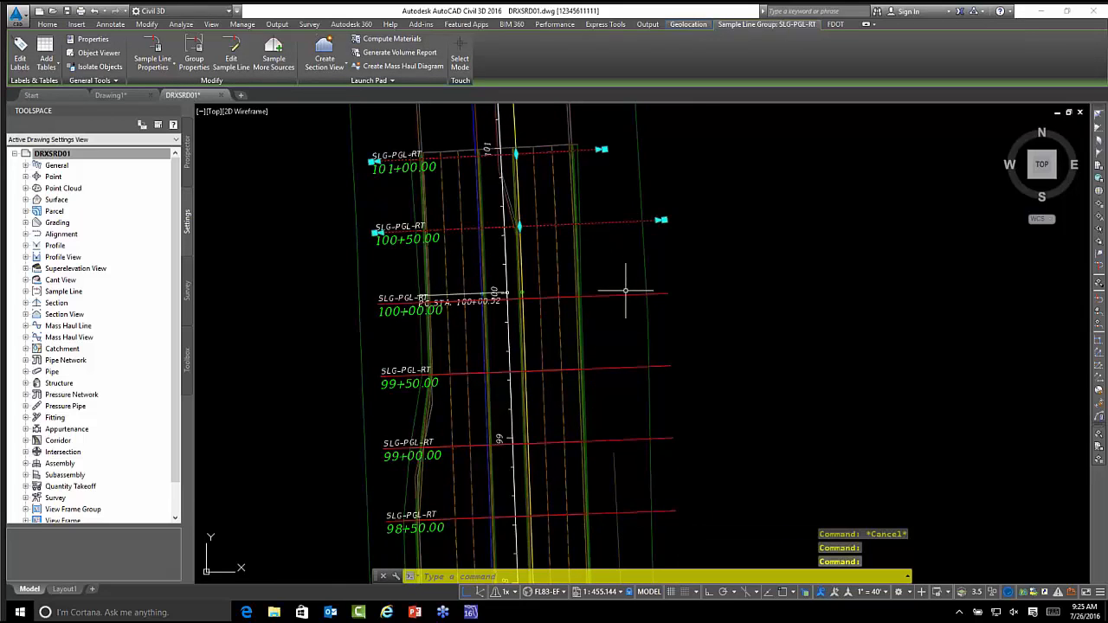
left_click(625, 291)
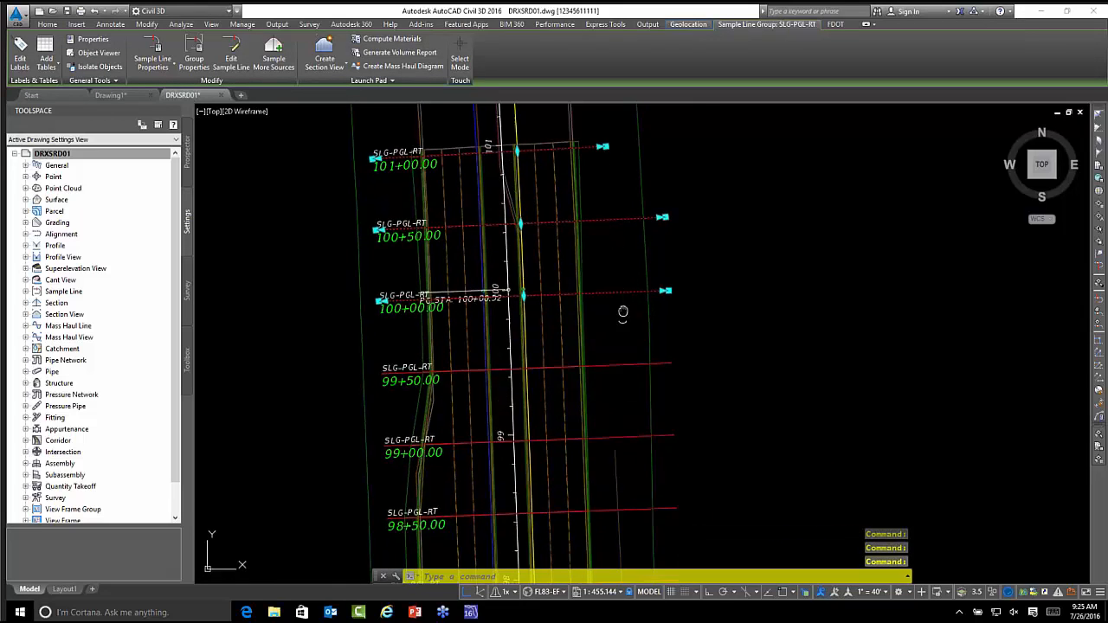
middle_click_drag(622, 311, 618, 227)
left_click(642, 512)
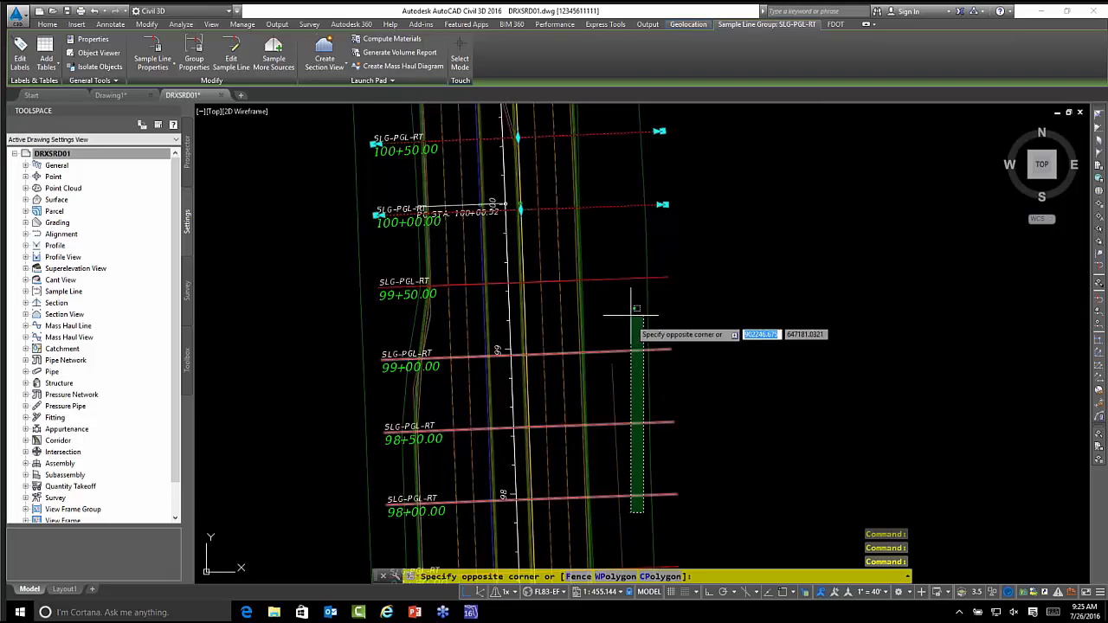
left_click(636, 230)
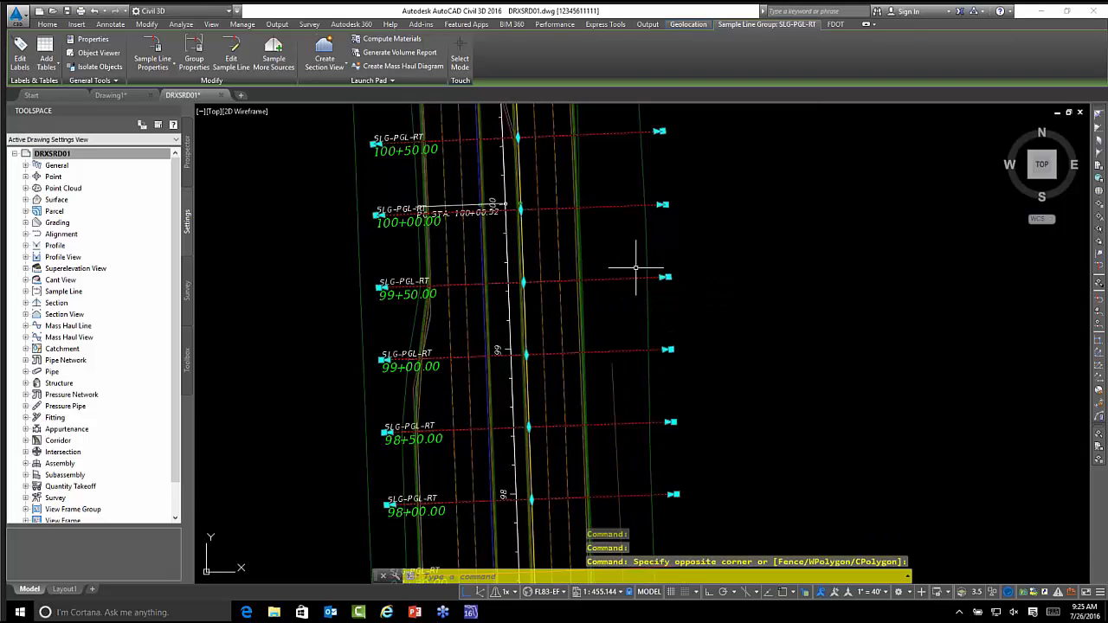
- Try to stretch the right end vertices of the sample lines from 100+50.00 to 98+00.00 together
left_click(659, 131)
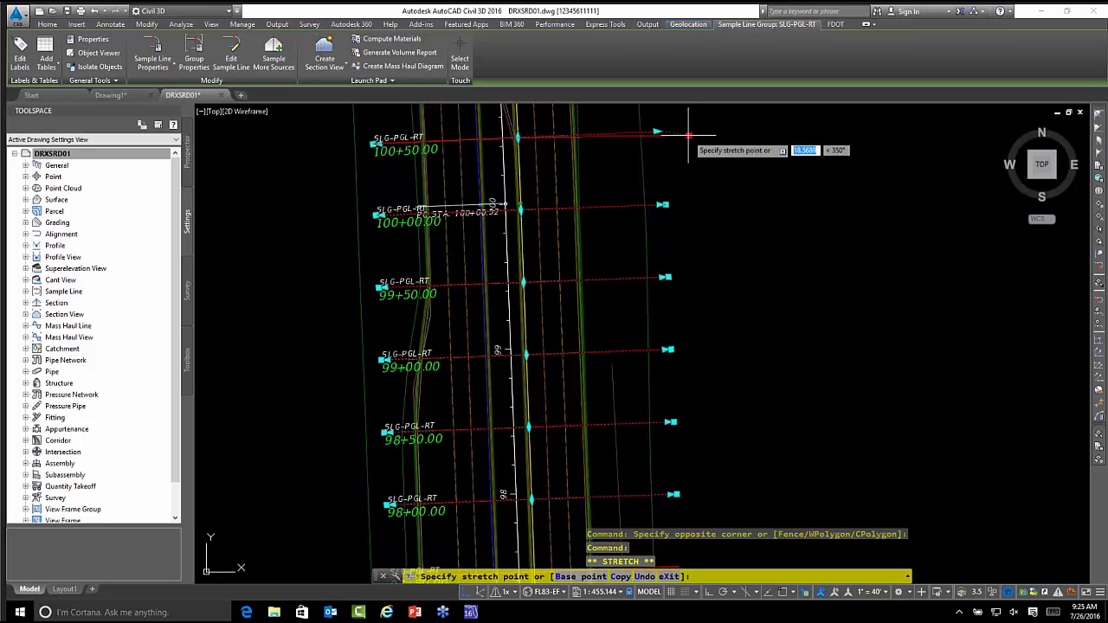
key("Escape")
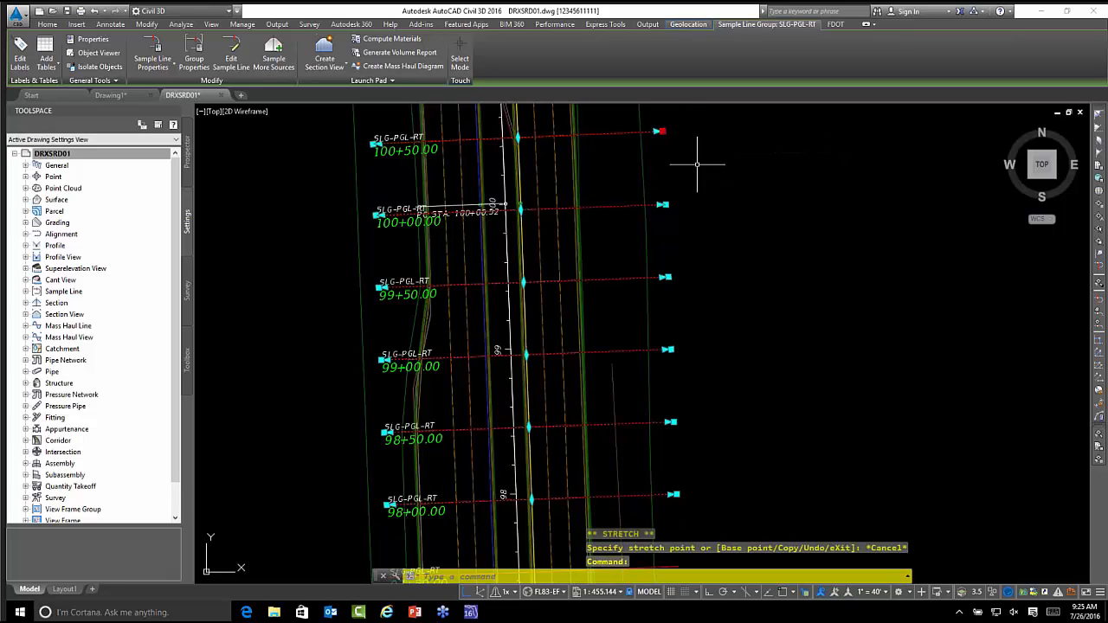
left_click(665, 205, "shift")
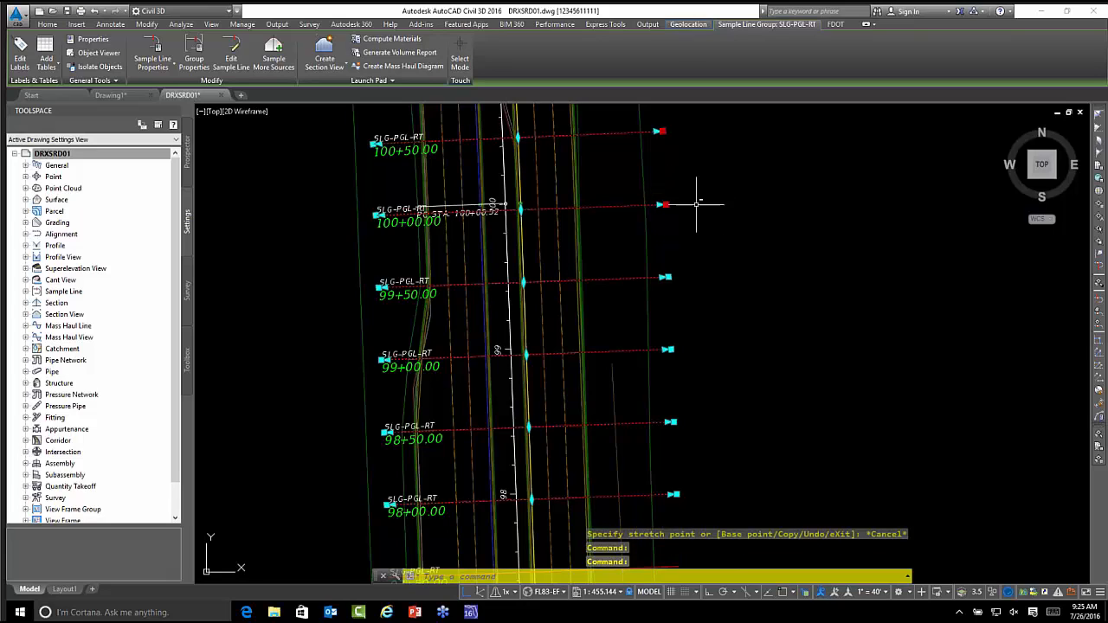
left_click(666, 277, "shift")
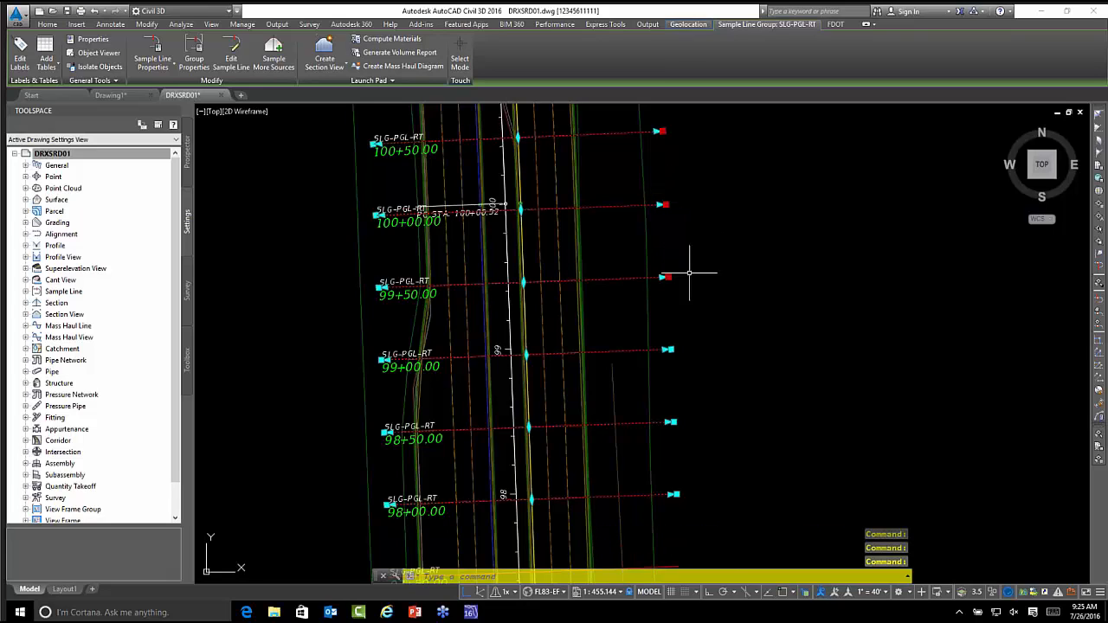
left_click(668, 350, "shift")
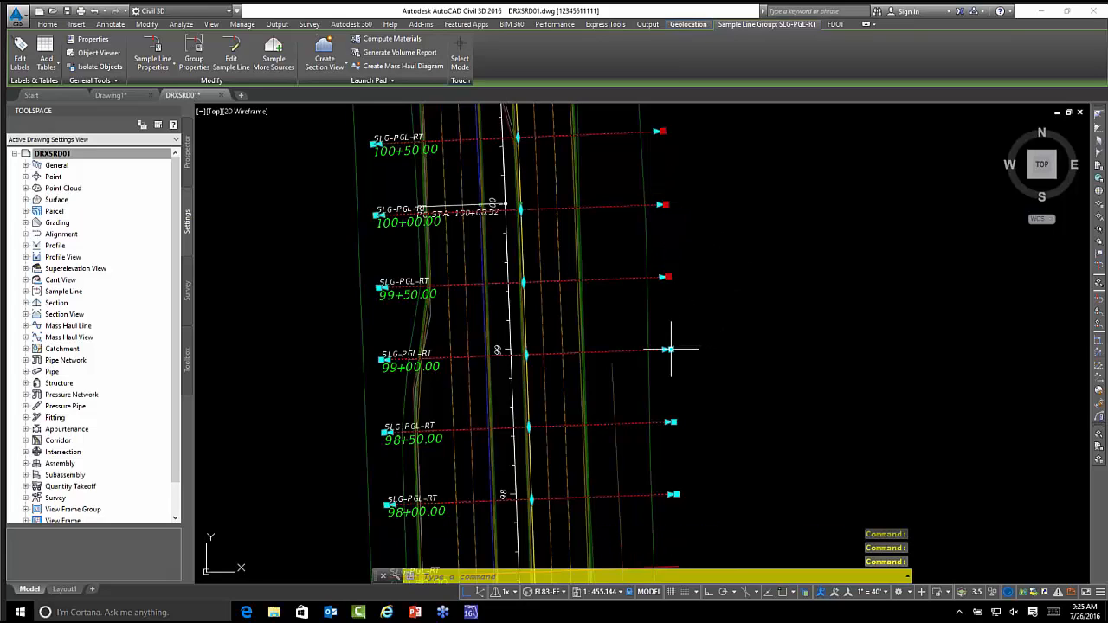
left_click(672, 422, "shift")
left_click(672, 494, "shift")
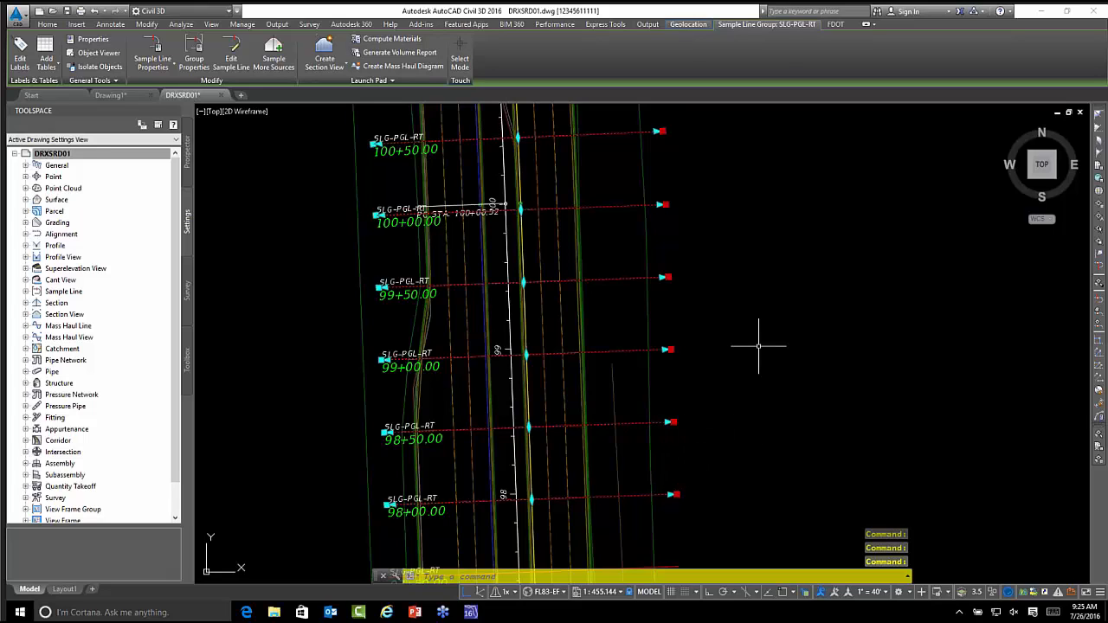
left_click(662, 131)
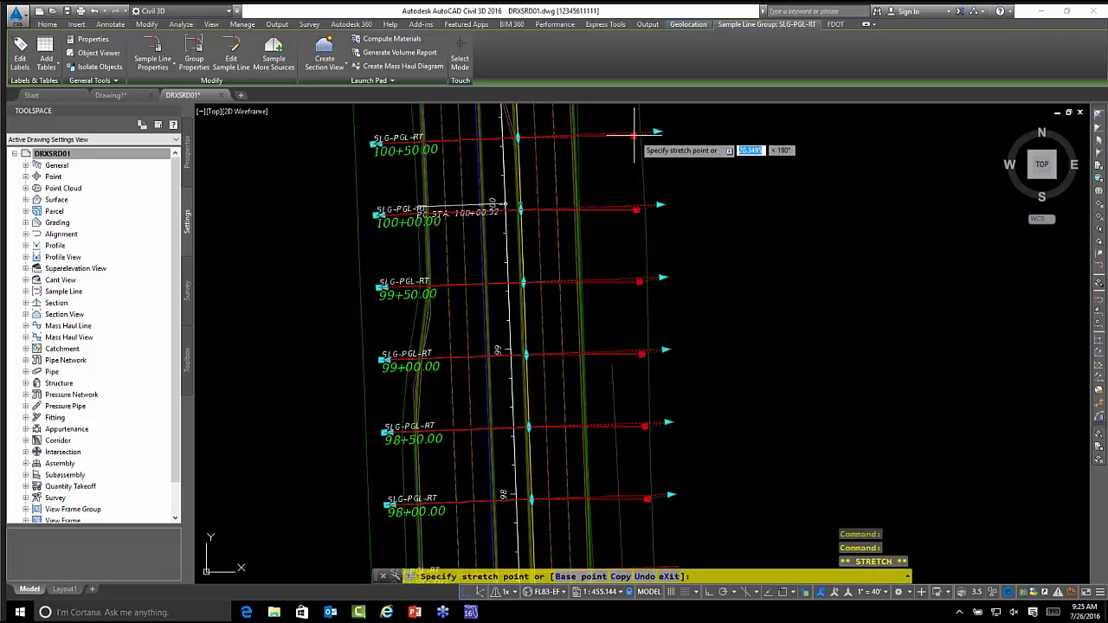
key("Escape")
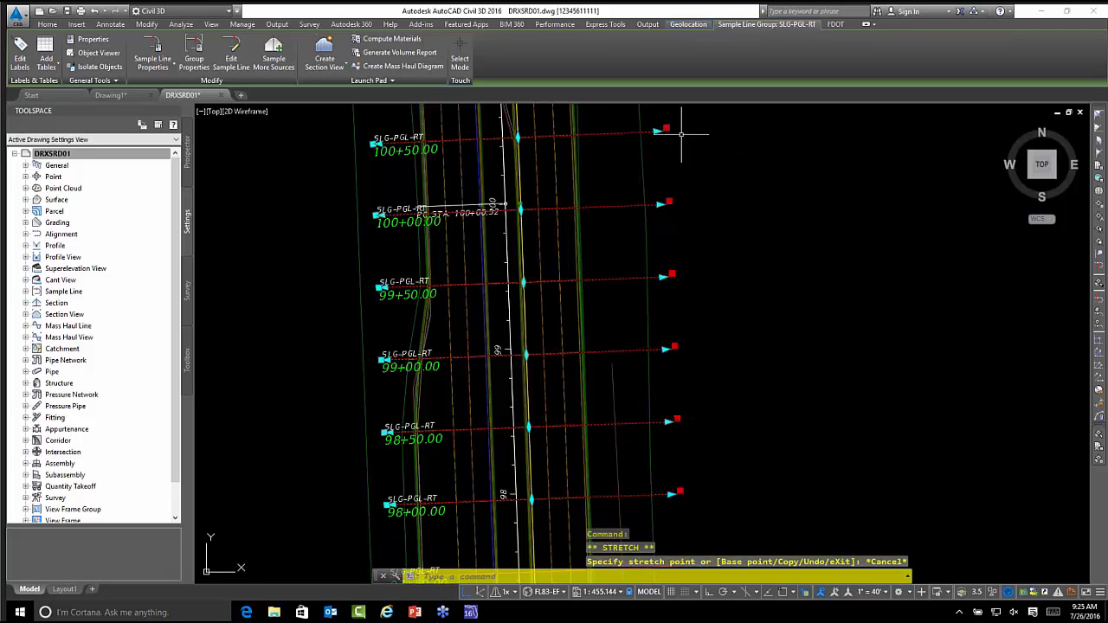
key("Escape")
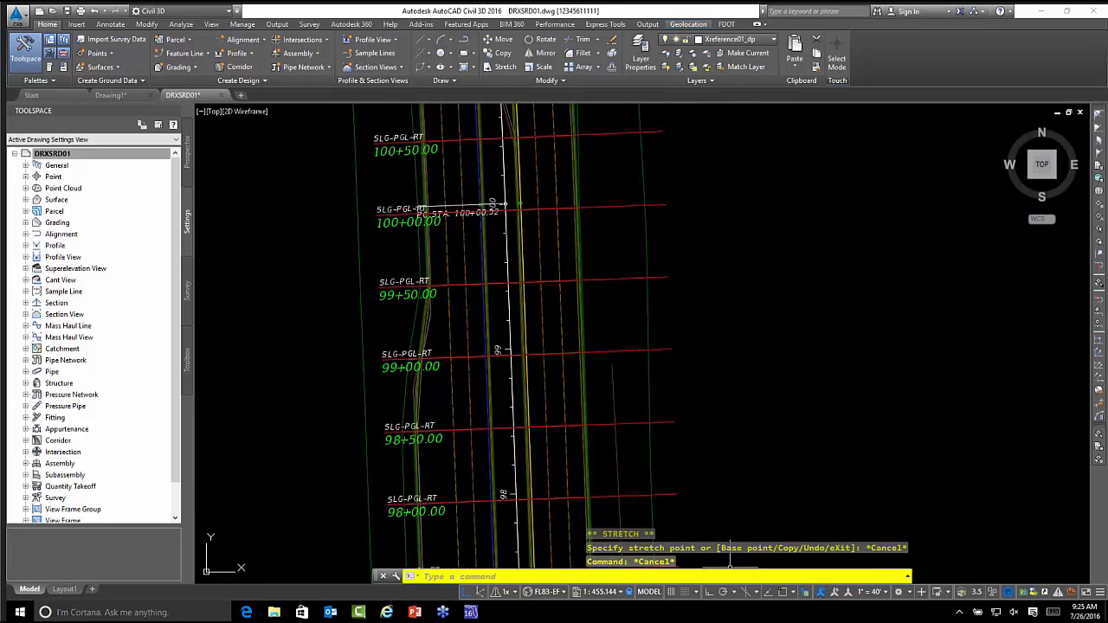
- Select the sample lines from station 98+00.00 up to station 100+50.00
left_click(699, 512)
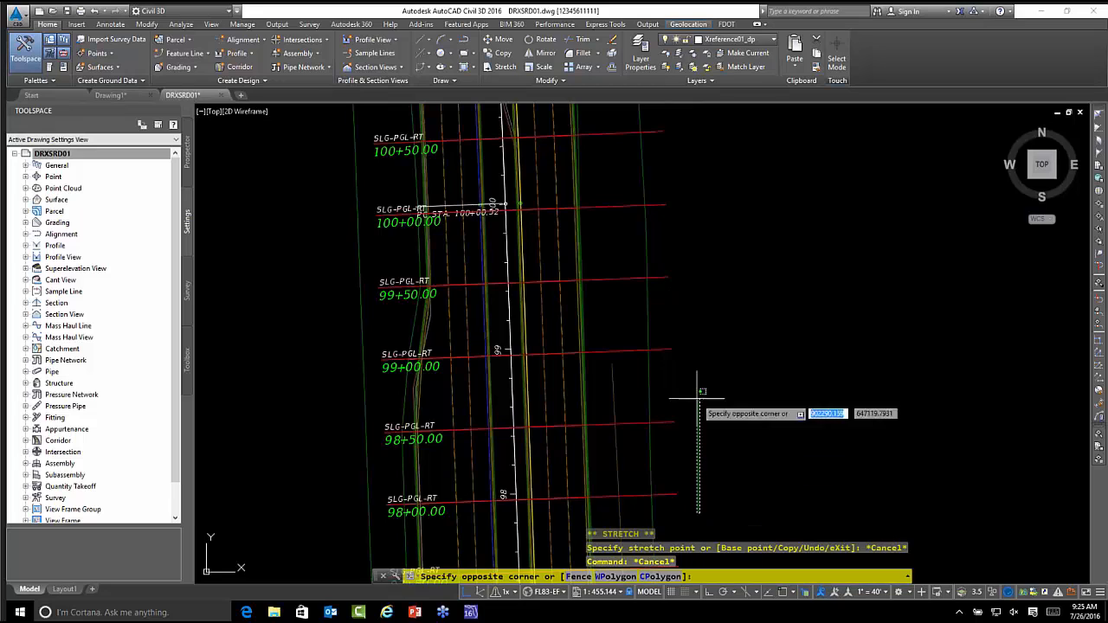
left_click(667, 179)
left_click(682, 216)
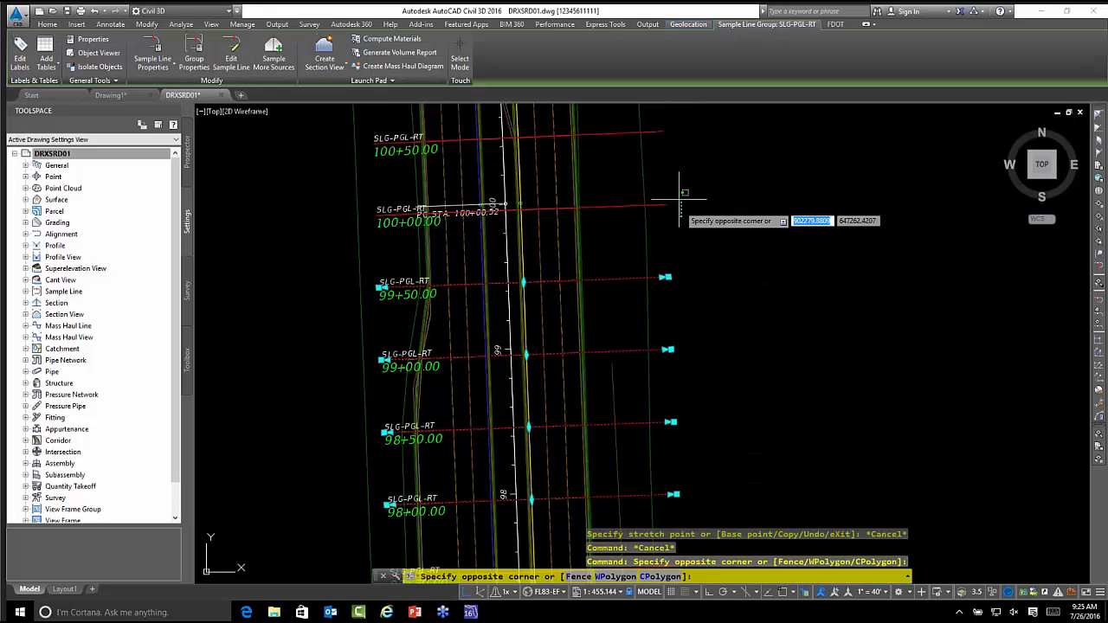
left_click(665, 135)
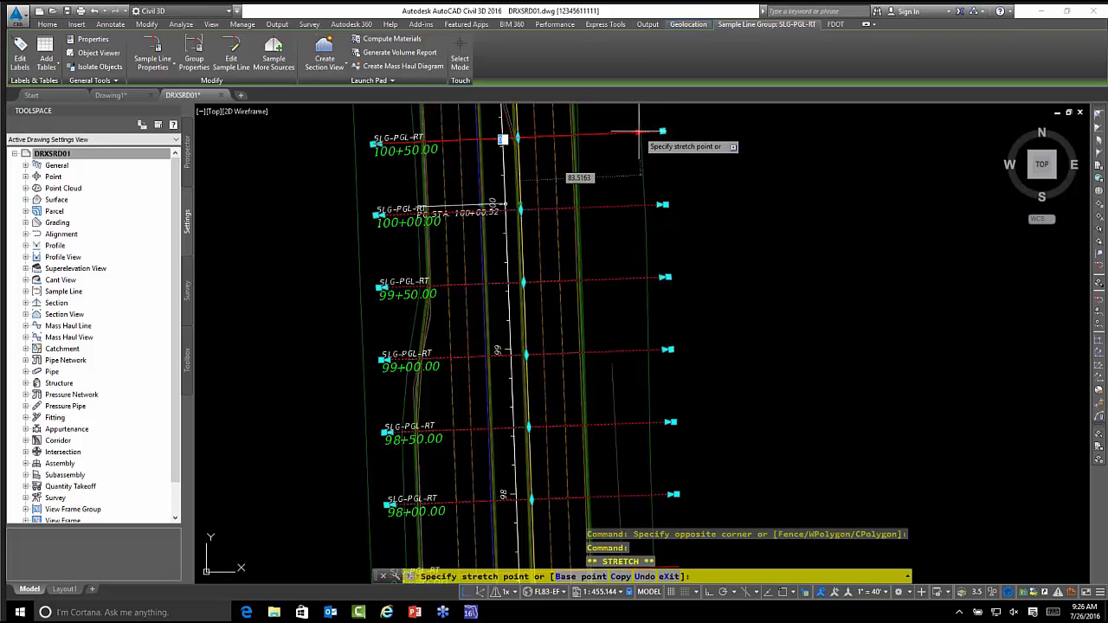
- Shorten the right side of the sample lines from 100+50.00 to 98+00.00 together by the same amount, then clear the selection
left_click(659, 131)
key("Escape")
left_click(657, 131, "shift")
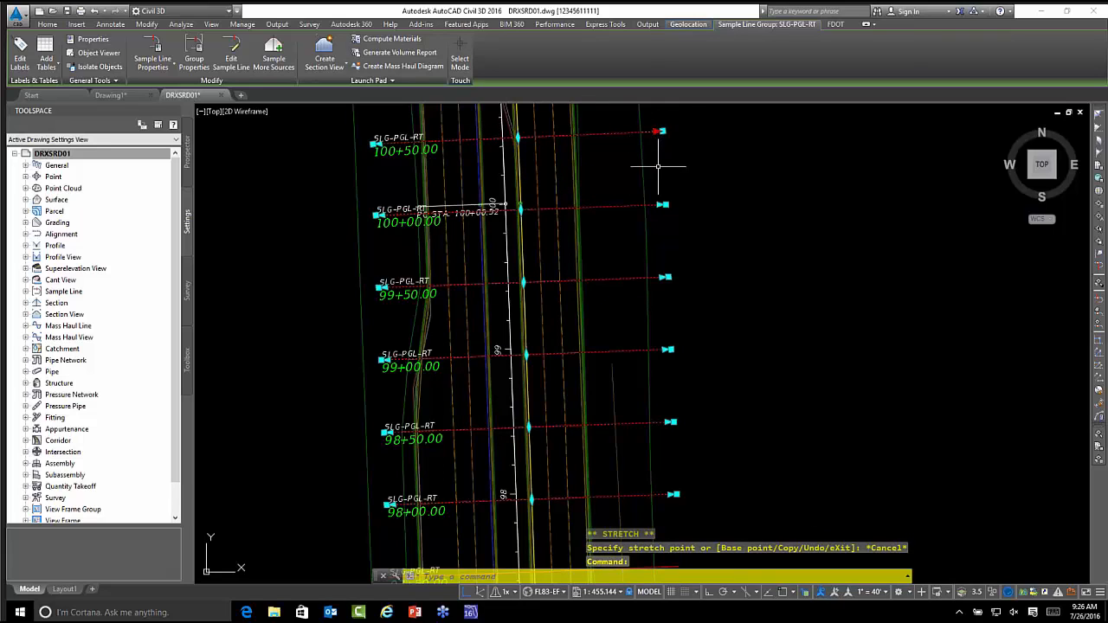
left_click(660, 205, "shift")
left_click(665, 277, "shift")
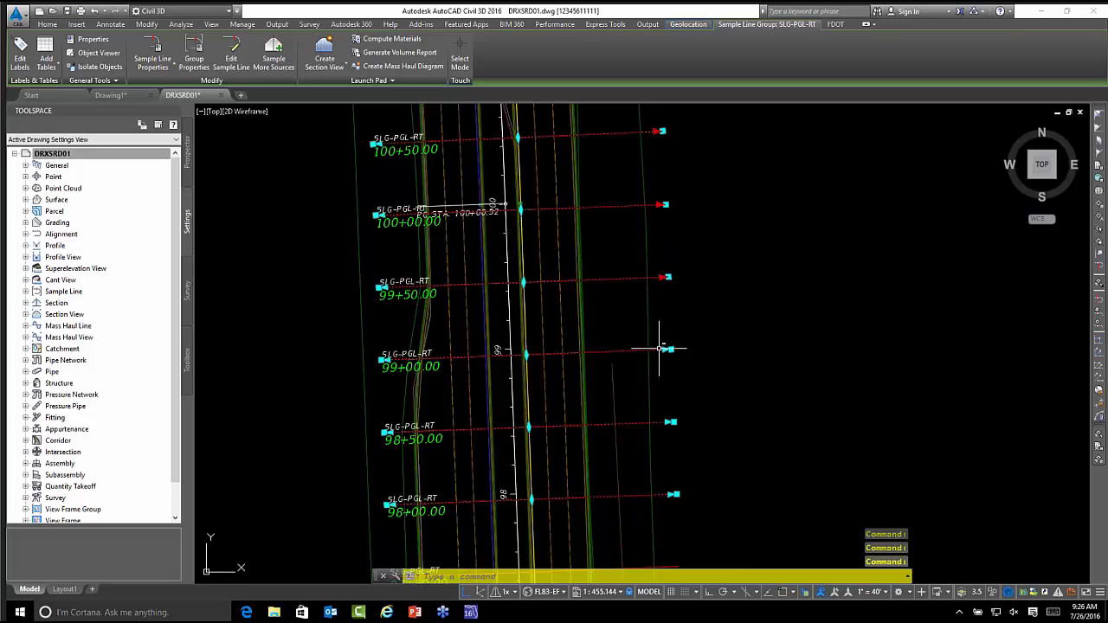
left_click(667, 350, "shift")
left_click(672, 423, "shift")
left_click(673, 494, "shift")
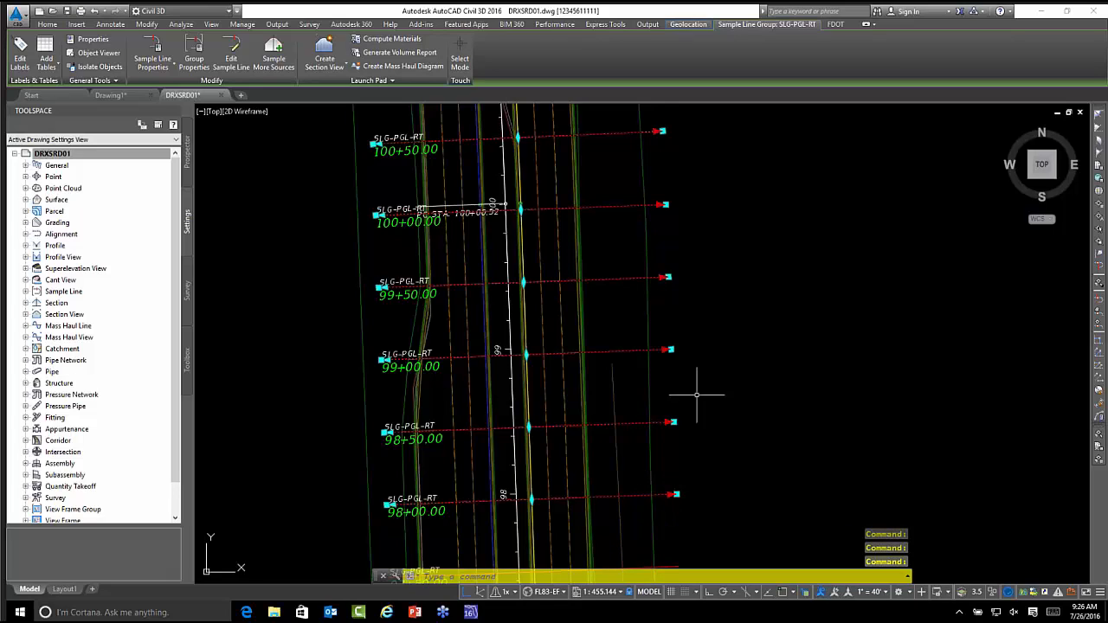
left_click(659, 130)
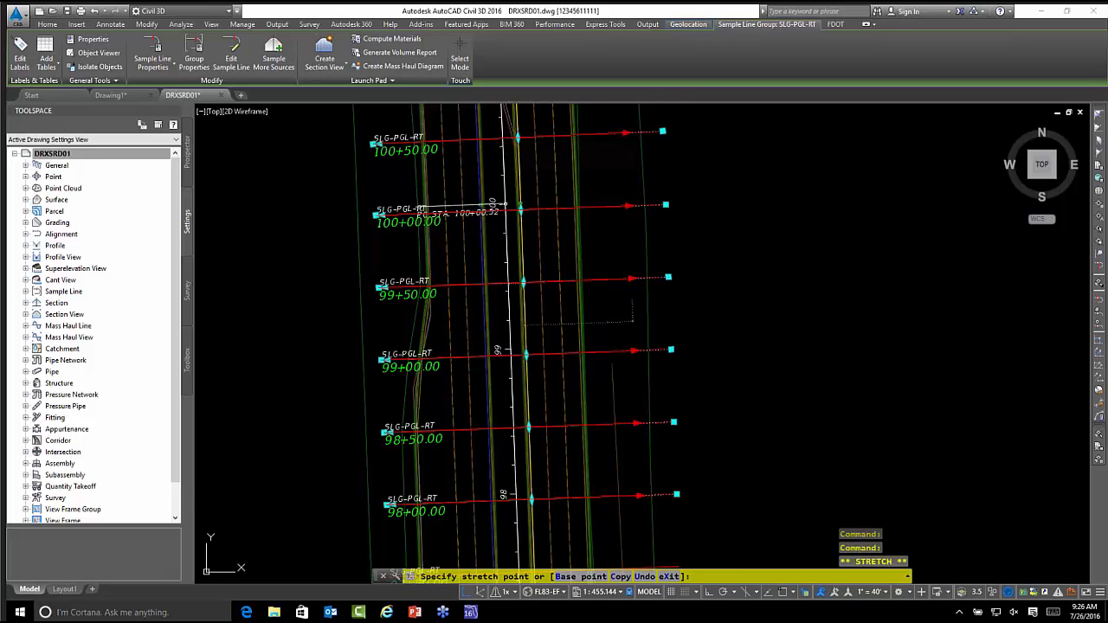
key("Escape")
scroll(736, 194, "down", 5)
mouse_move(687, 203)
middle_mouse_down()
mouse_move(673, 251)
mouse_move(637, 249)
middle_mouse_up()
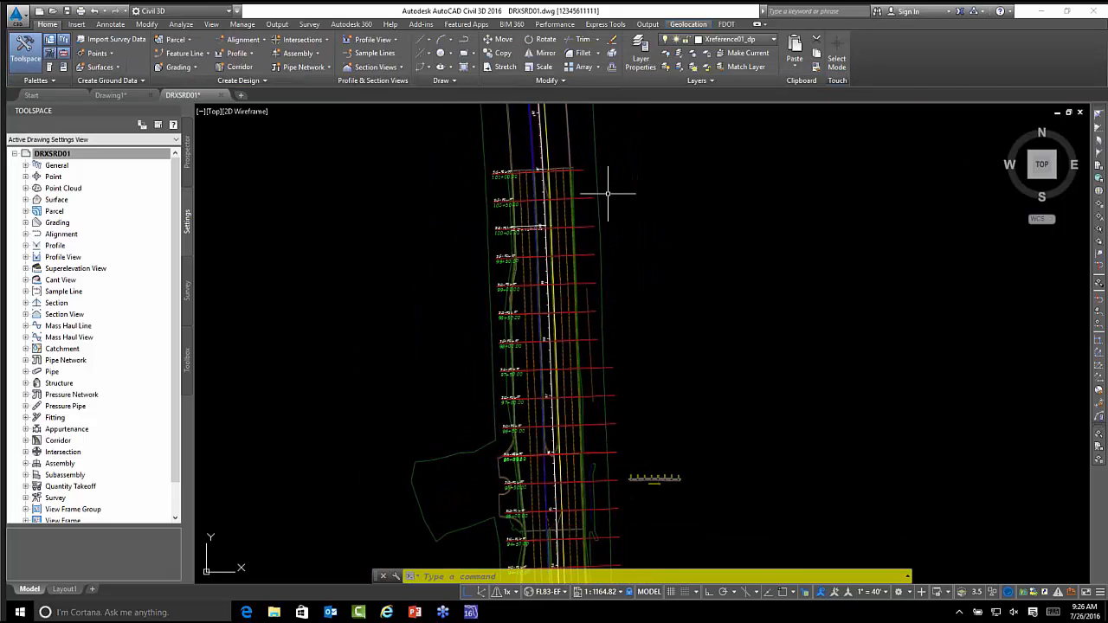
scroll(585, 194, "up", 3)
middle_click_drag(574, 193, 615, 234)
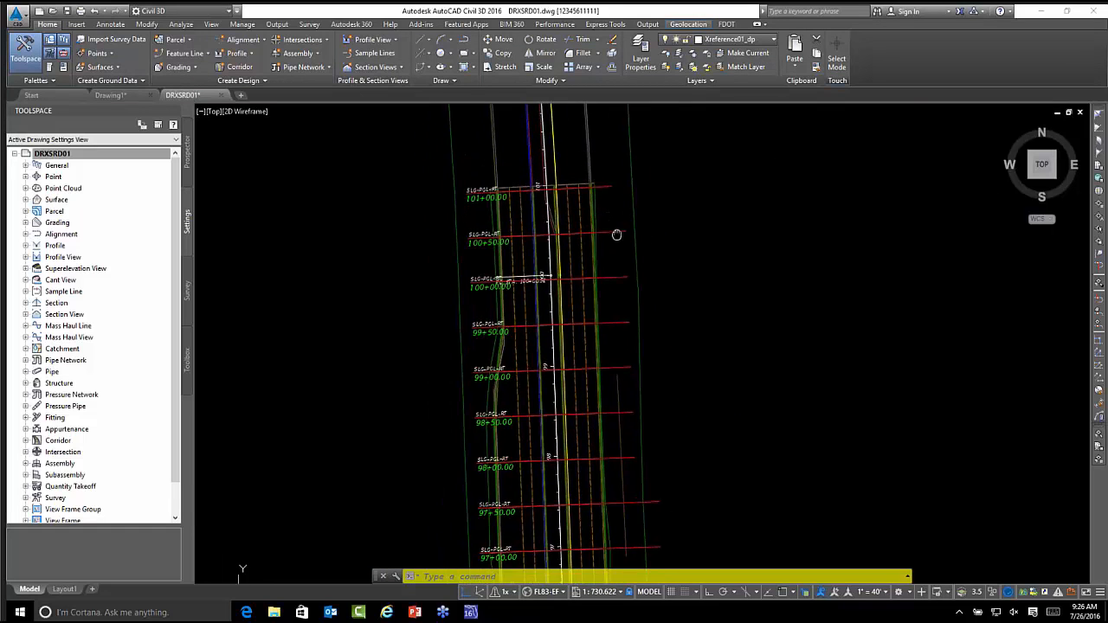
scroll(582, 185, "up", 1)
middle_click_drag(578, 185, 577, 203)
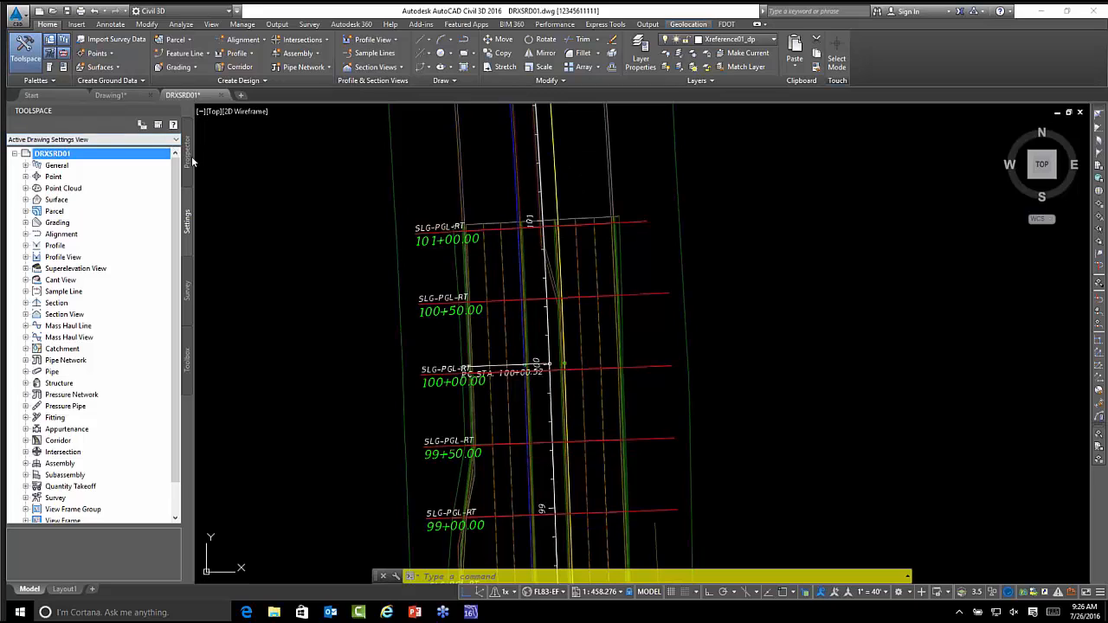
- List the sample lines of the SLG-PGL-RT group under the PGL-RT centerline alignment in Prospector
left_click(187, 157)
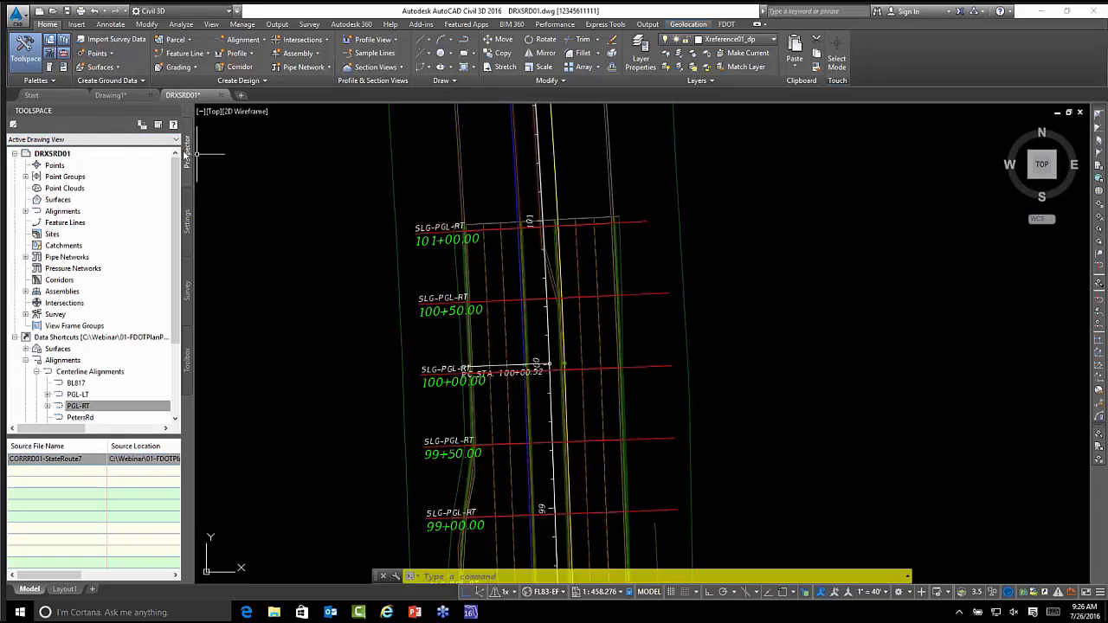
left_click(26, 211)
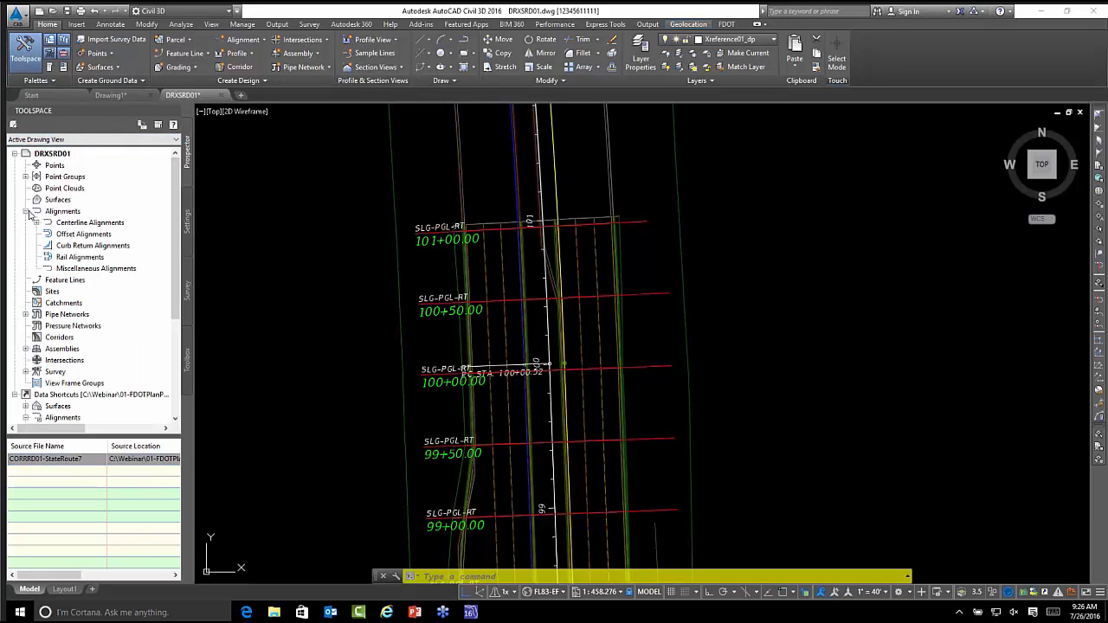
left_click(37, 223)
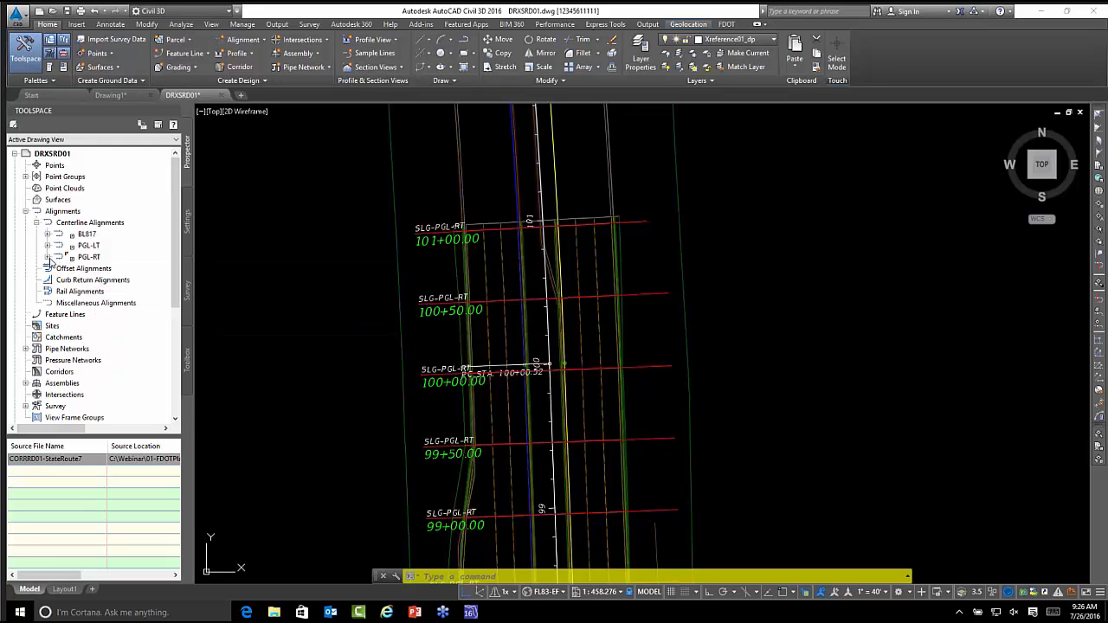
left_click(47, 258)
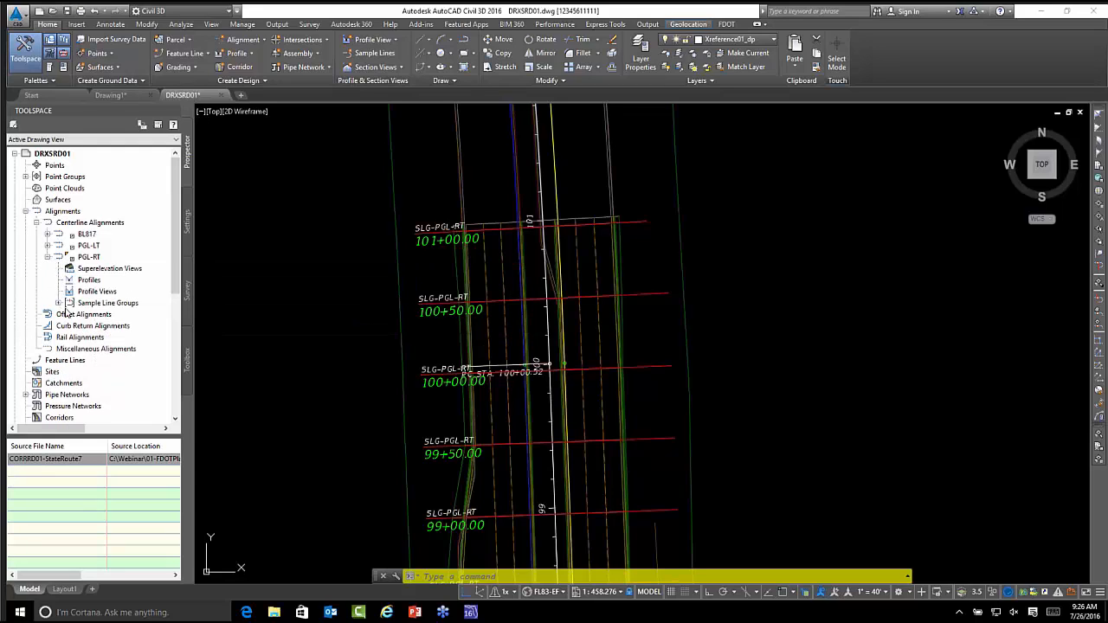
left_click(58, 304)
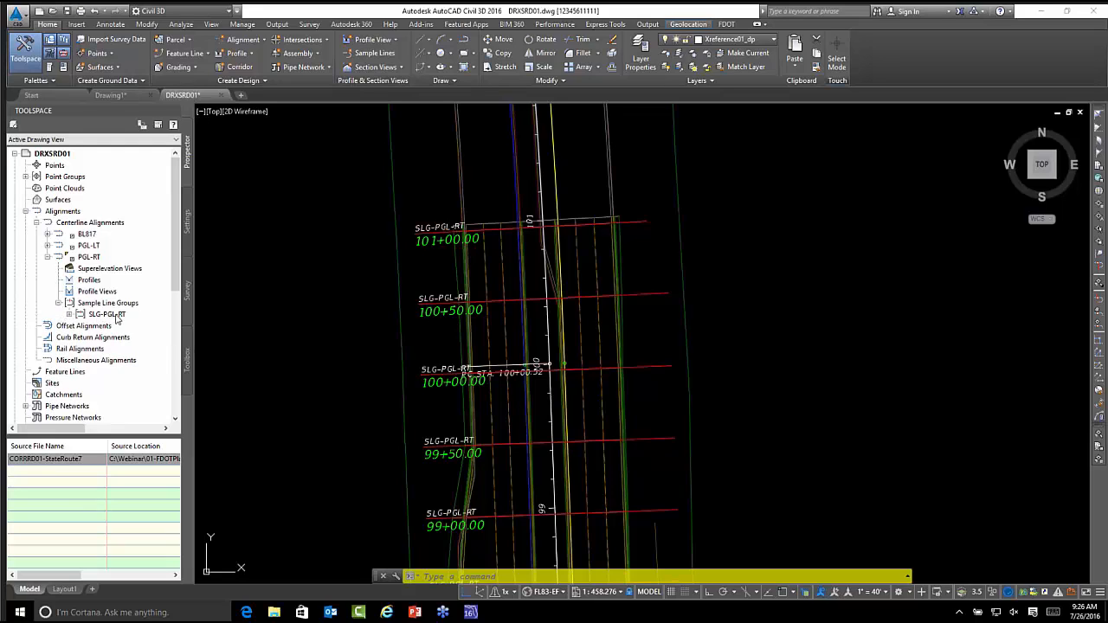
left_click(70, 315)
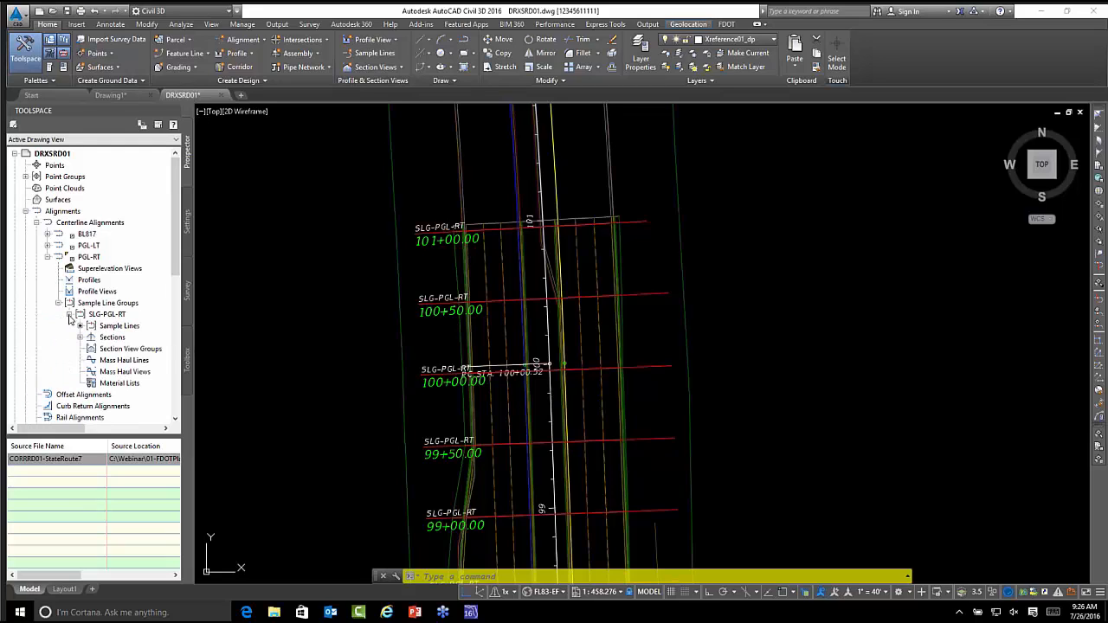
left_click(120, 327)
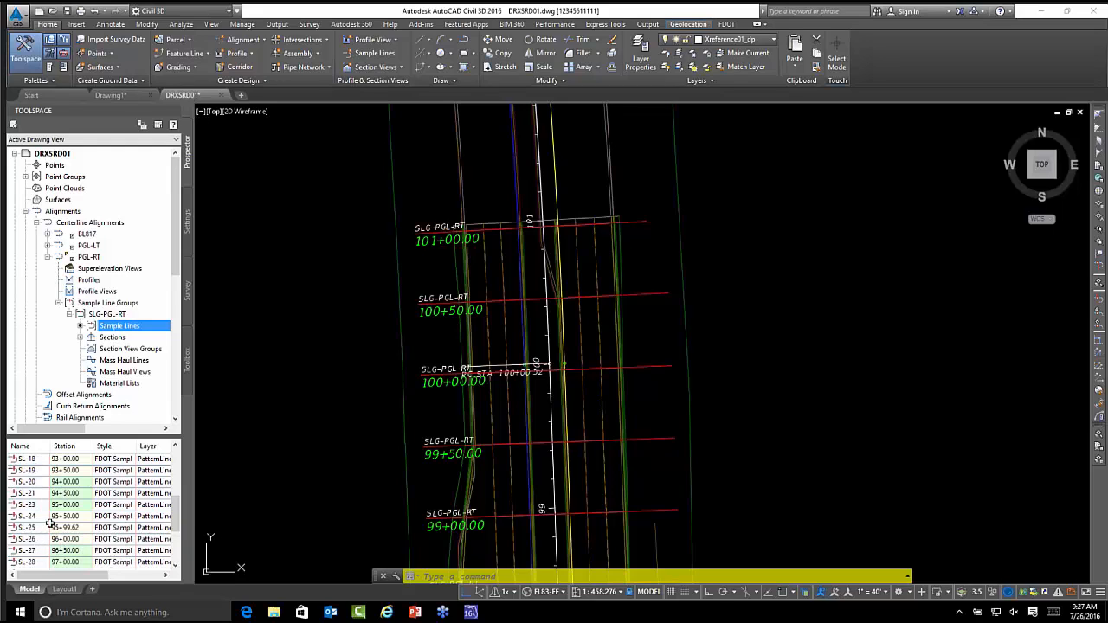
- Zoom to sample line SL-21 at station 94+50.00 using the sample line list
left_click(41, 482)
left_click(37, 504)
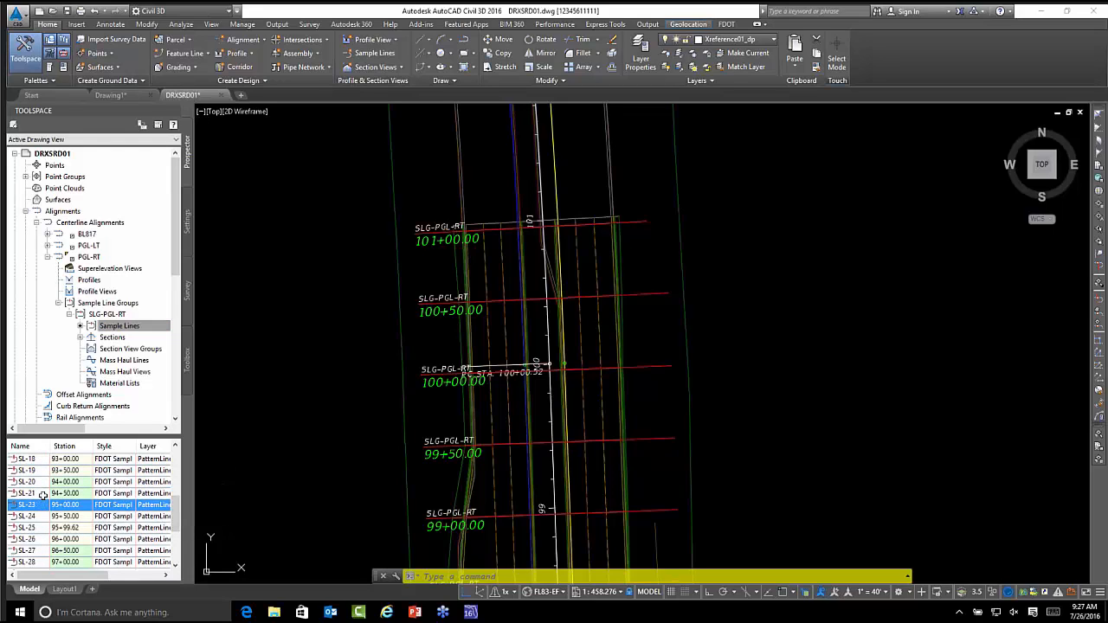
left_click(42, 482)
left_click(38, 511)
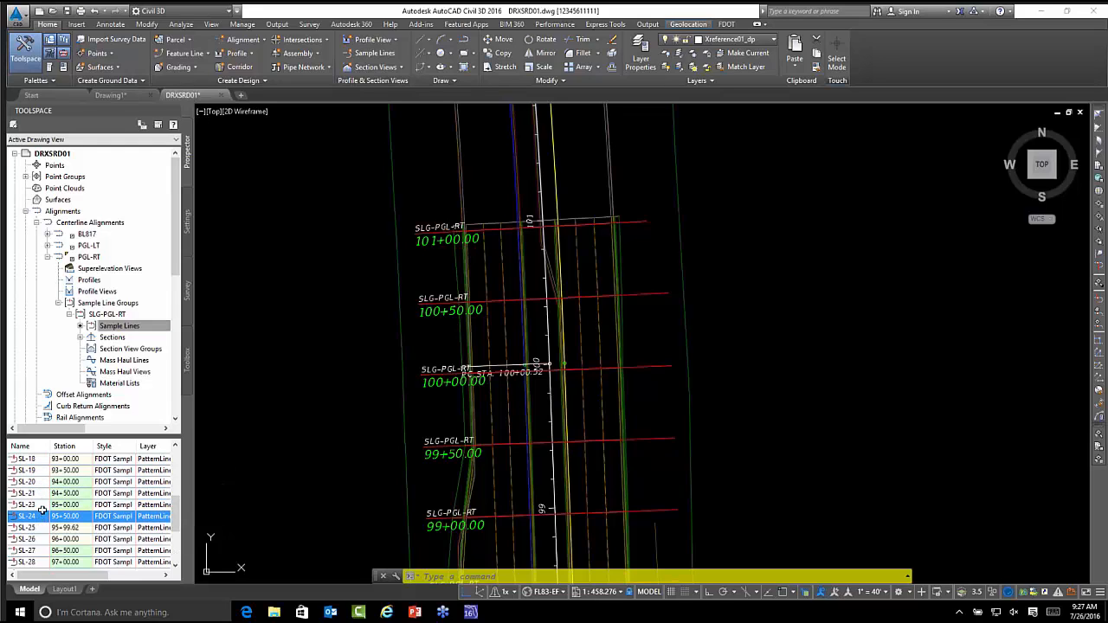
left_click(42, 494)
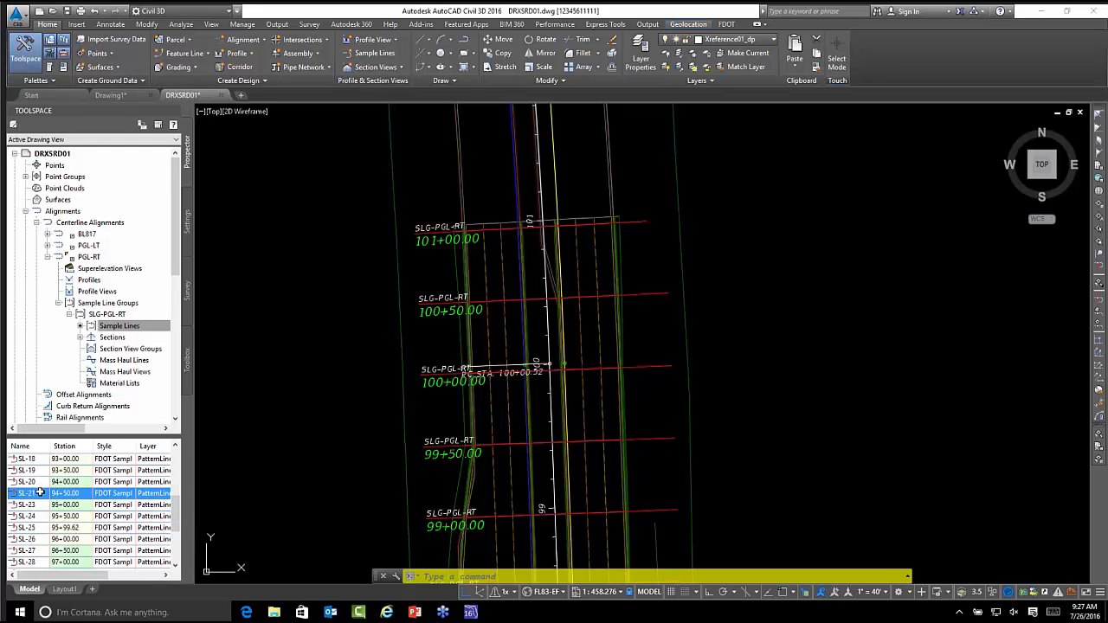
right_click(41, 492)
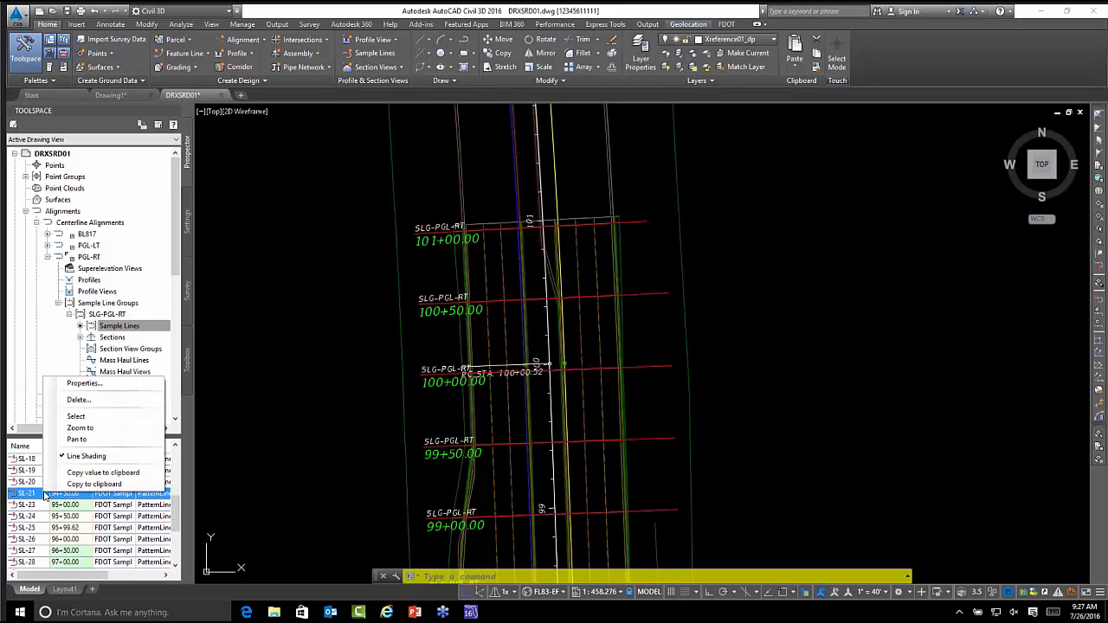
left_click(96, 428)
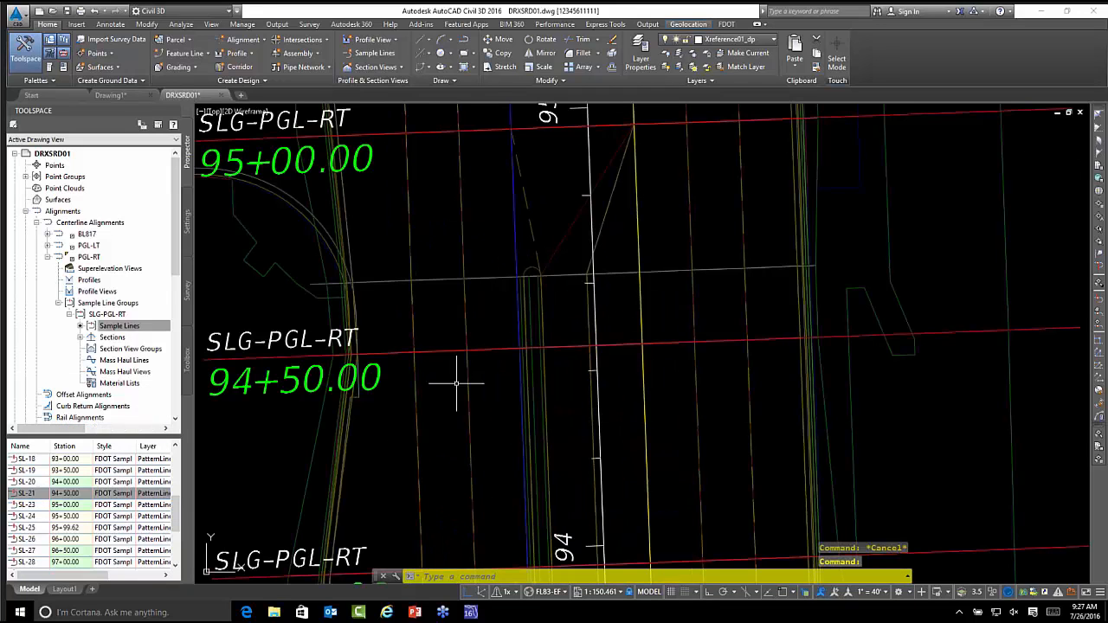
- Zoom to sample line SL-25 at station 95+99.62 and return to sample line SL-21
left_click(45, 527)
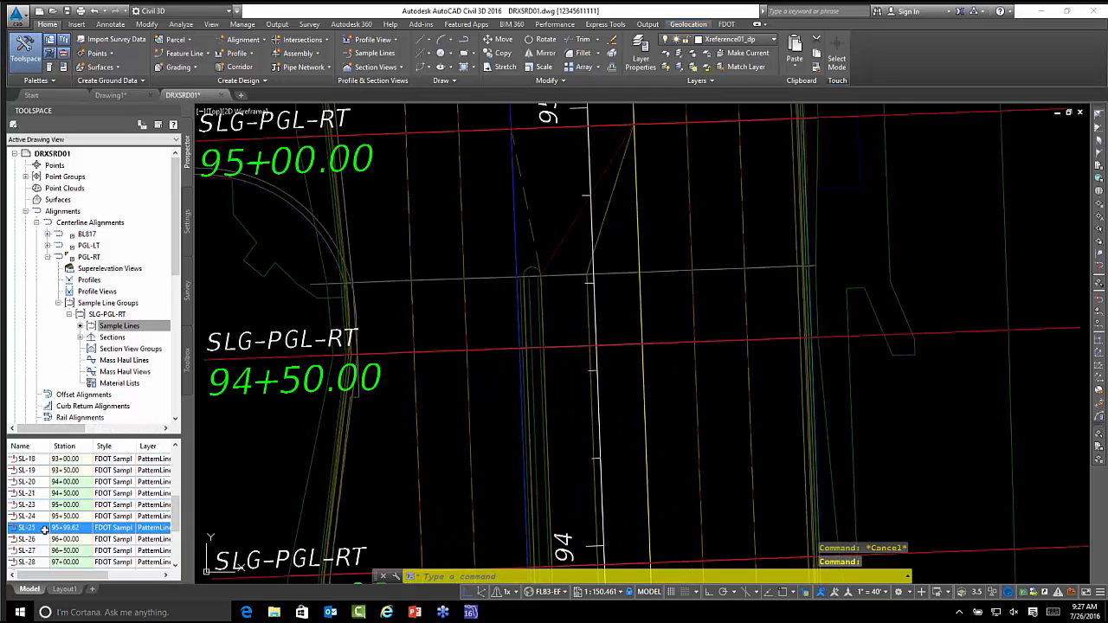
right_click(45, 527)
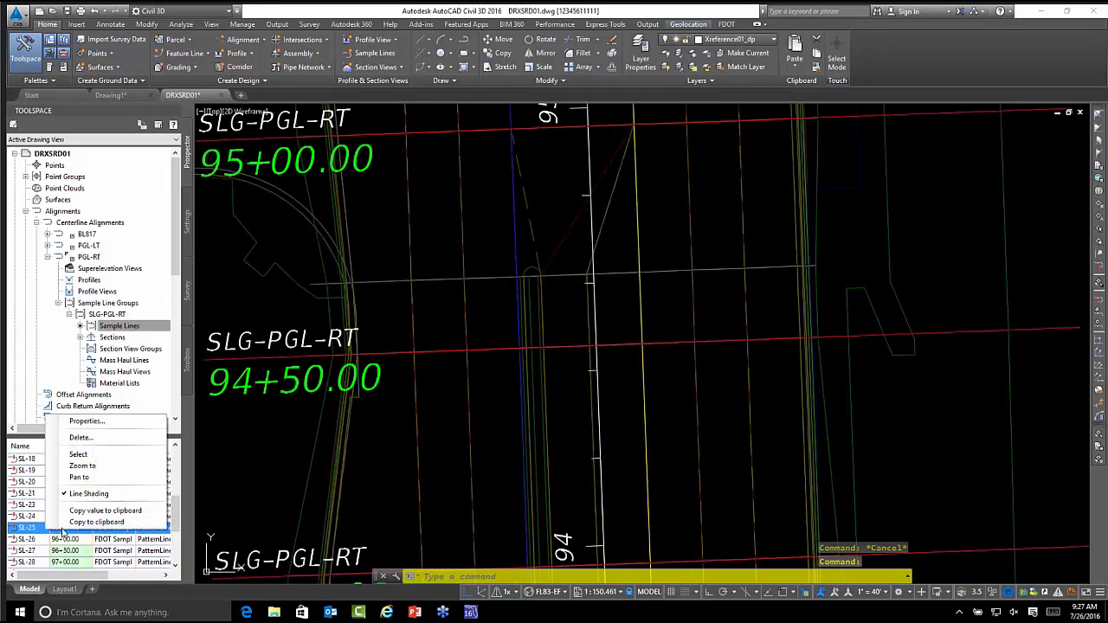
left_click(102, 469)
left_click(26, 493)
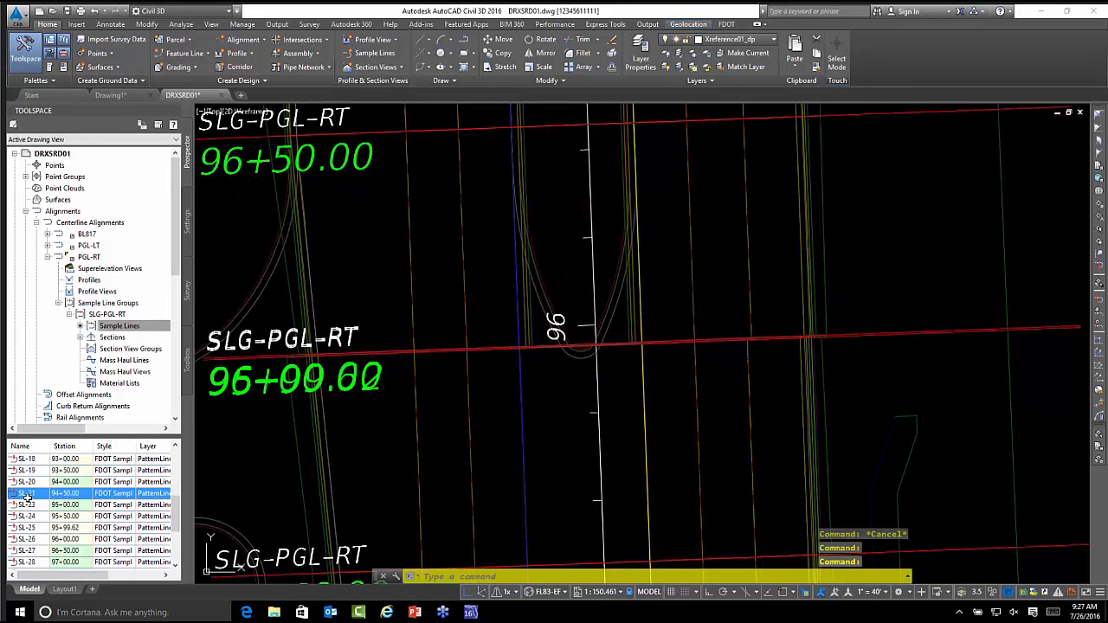
right_click(26, 494)
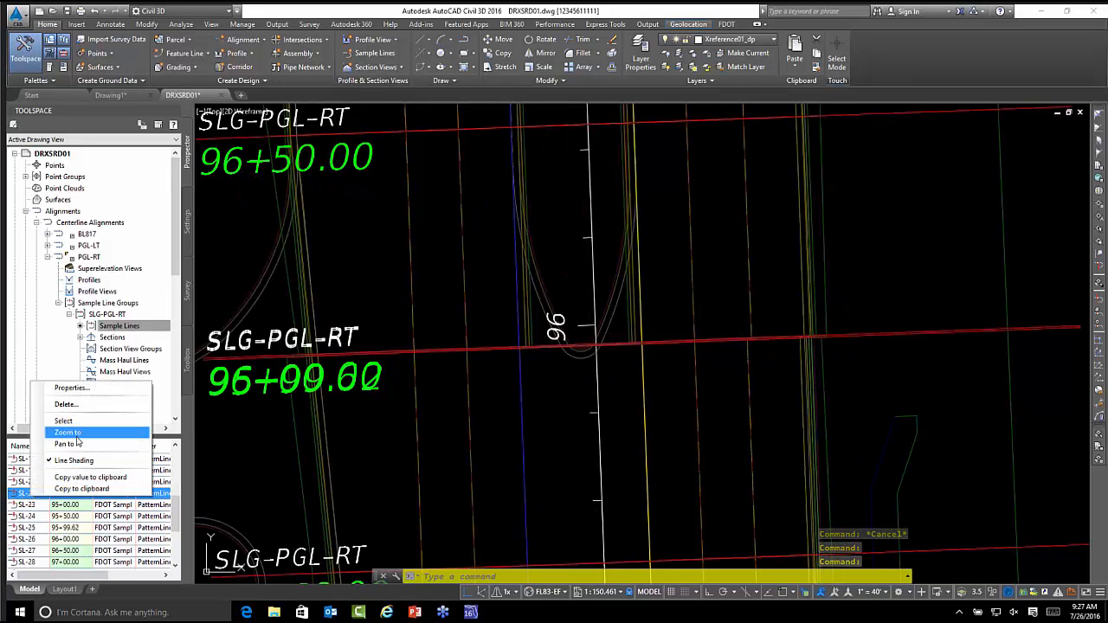
left_click(127, 434)
scroll(437, 381, "down", 4)
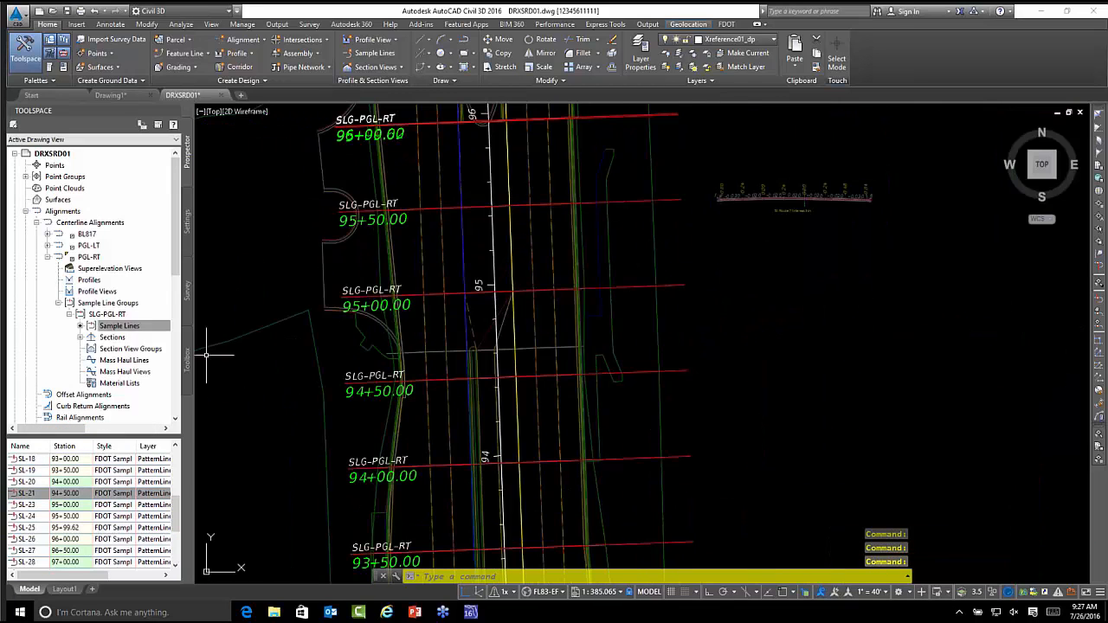
- Show the sampled sources under Sections of the SLG-PGL-RT sample line group
left_click(79, 337)
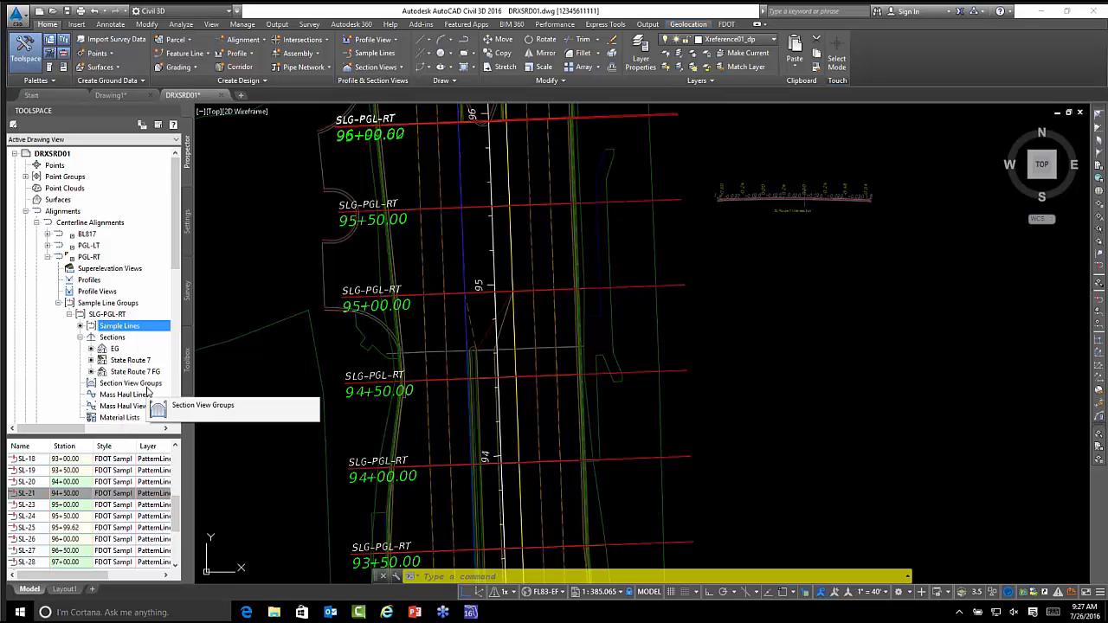
middle_click_drag(321, 300, 322, 316)
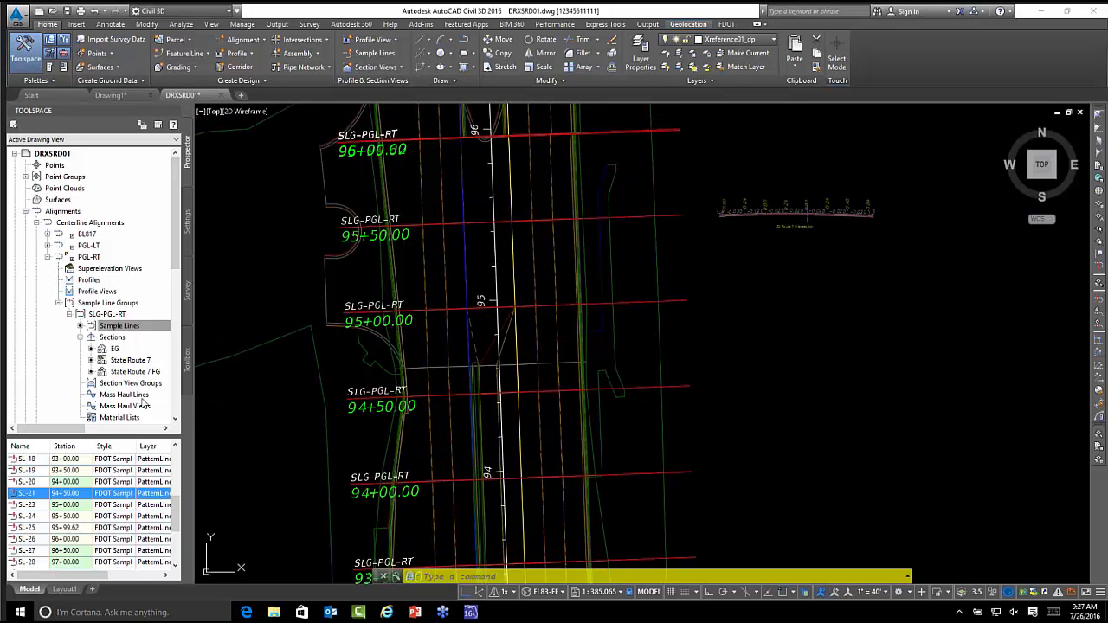
middle_click_drag(597, 217, 606, 314)
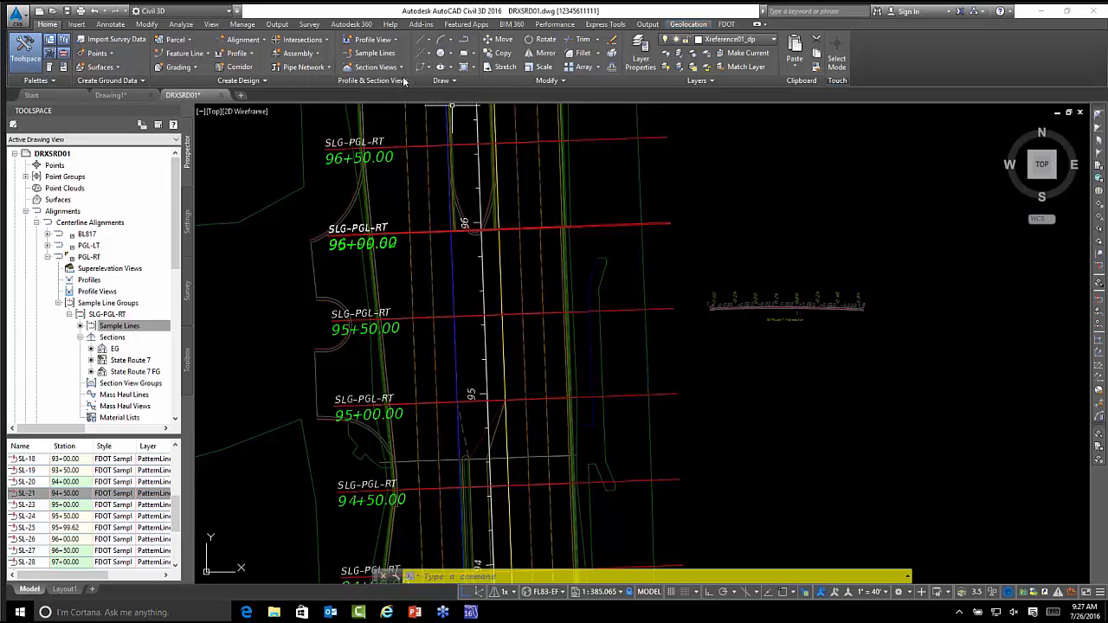
- Start a single section view for the sample line at station 96+50.00, using the FDOT 20 Horz x 10 Vert 2X style
left_click(381, 66)
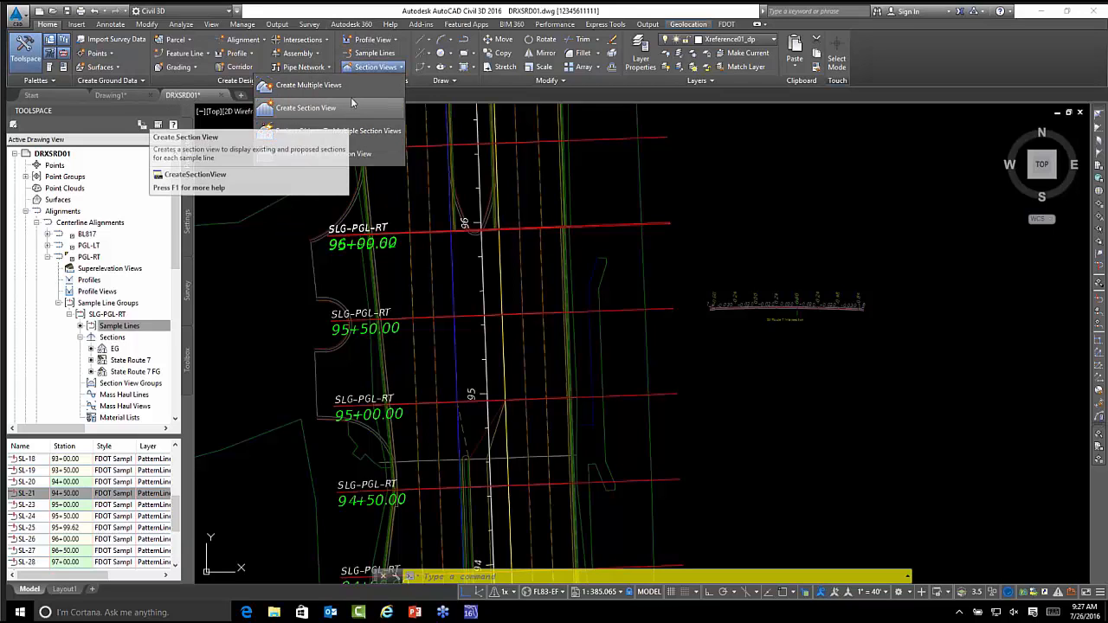
left_click(353, 85)
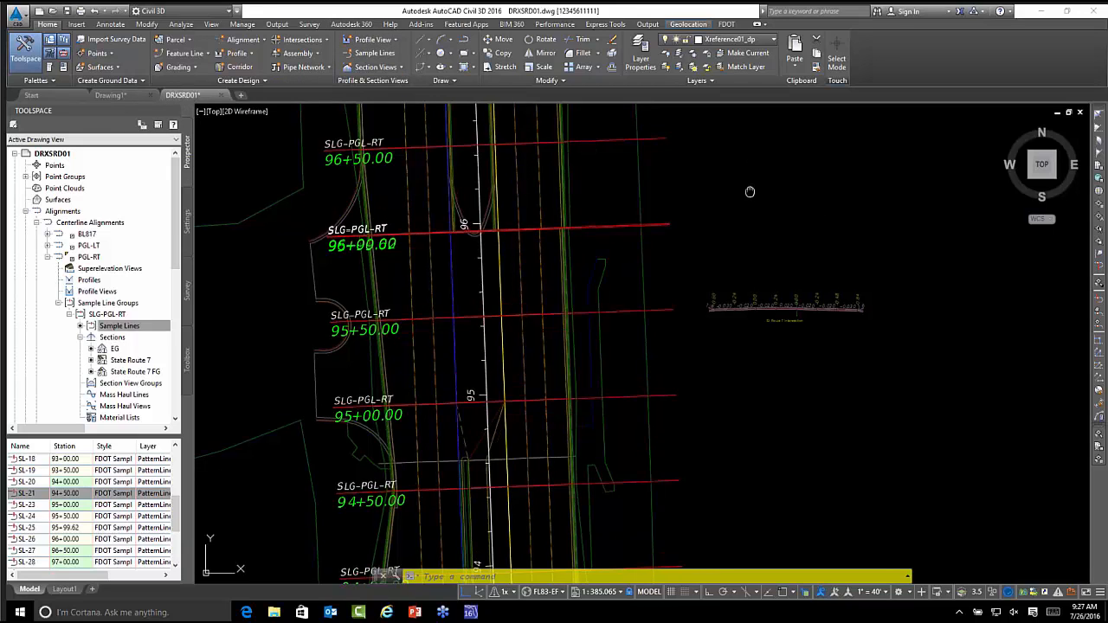
left_click(643, 200)
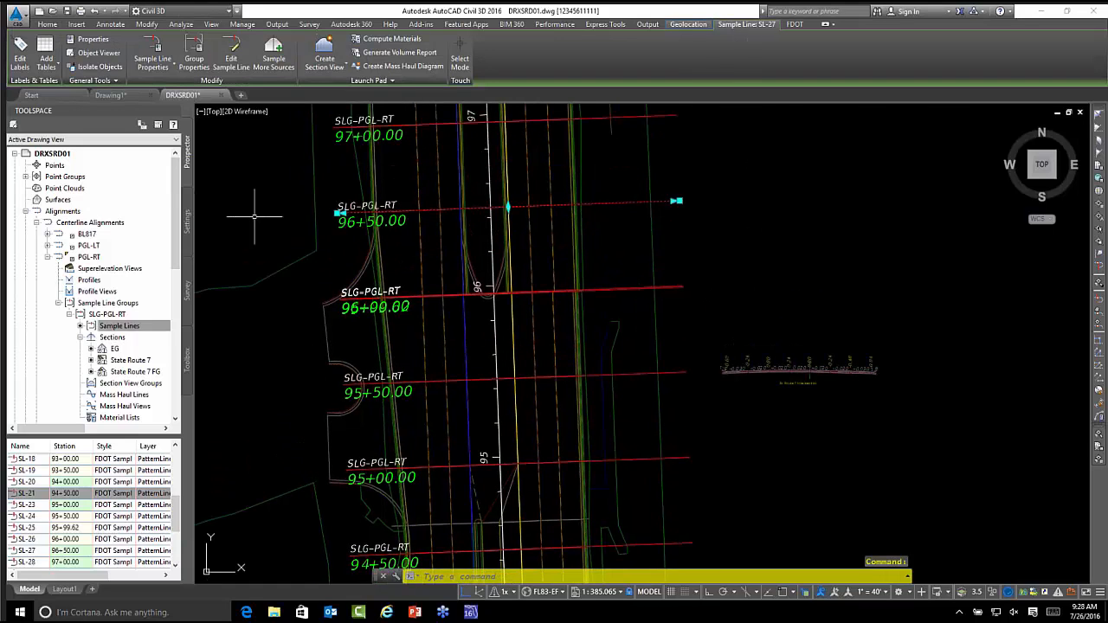
middle_click_drag(316, 188, 314, 194)
left_click(328, 68)
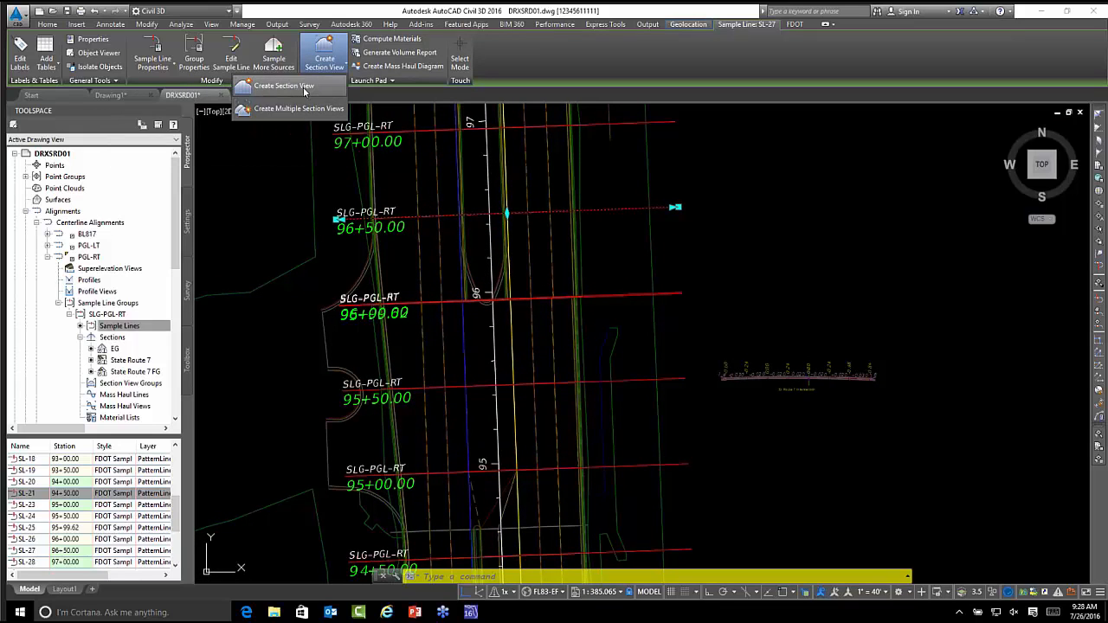
left_click(327, 87)
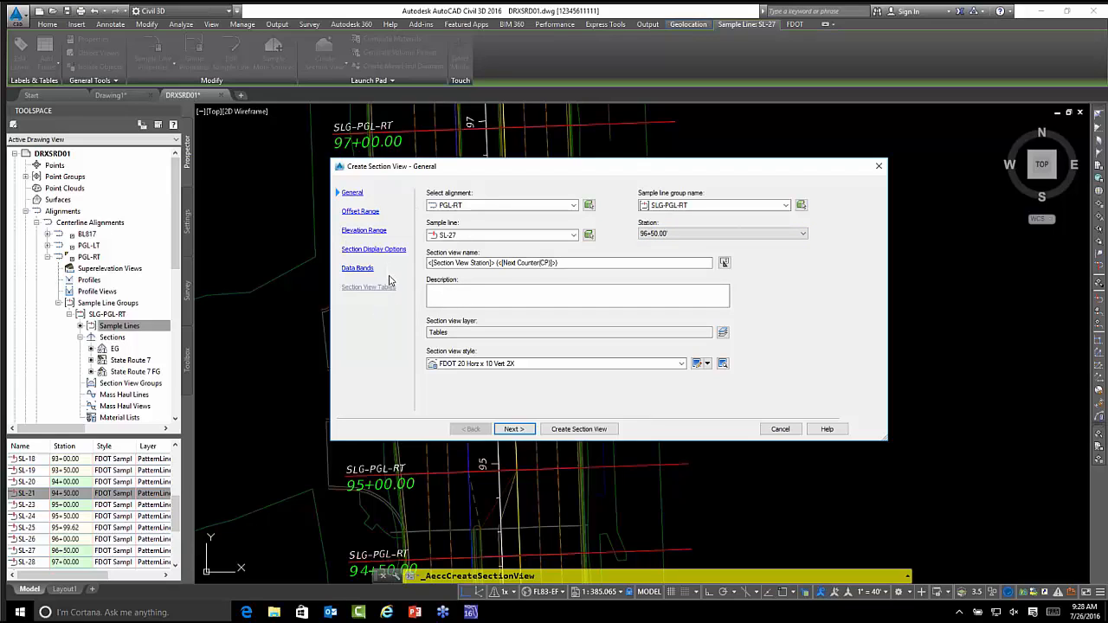
left_click(537, 364)
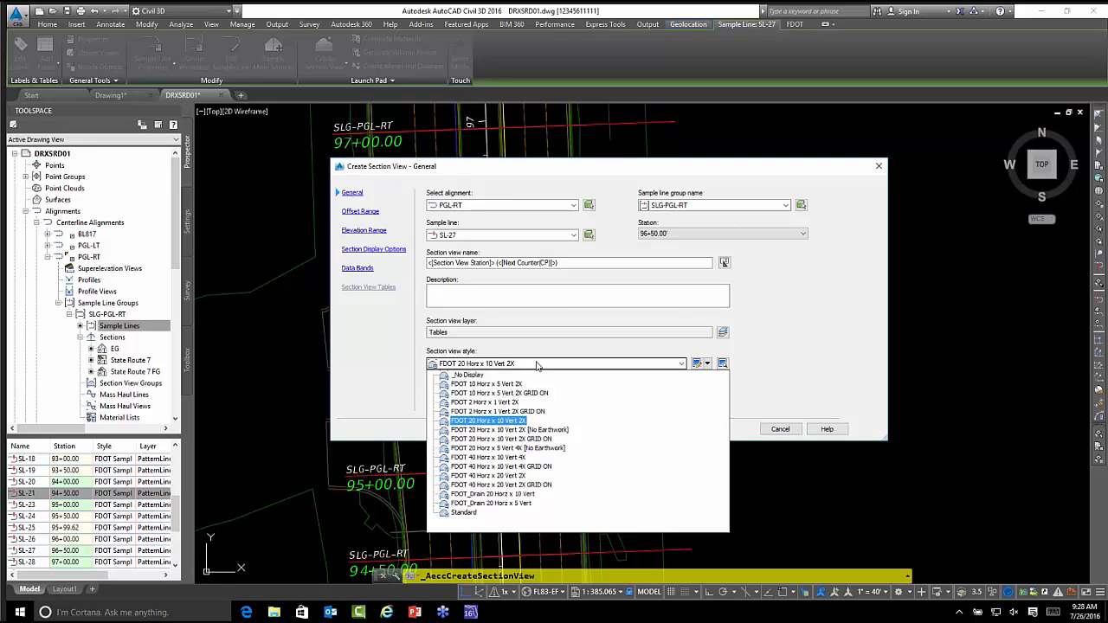
left_click(502, 422)
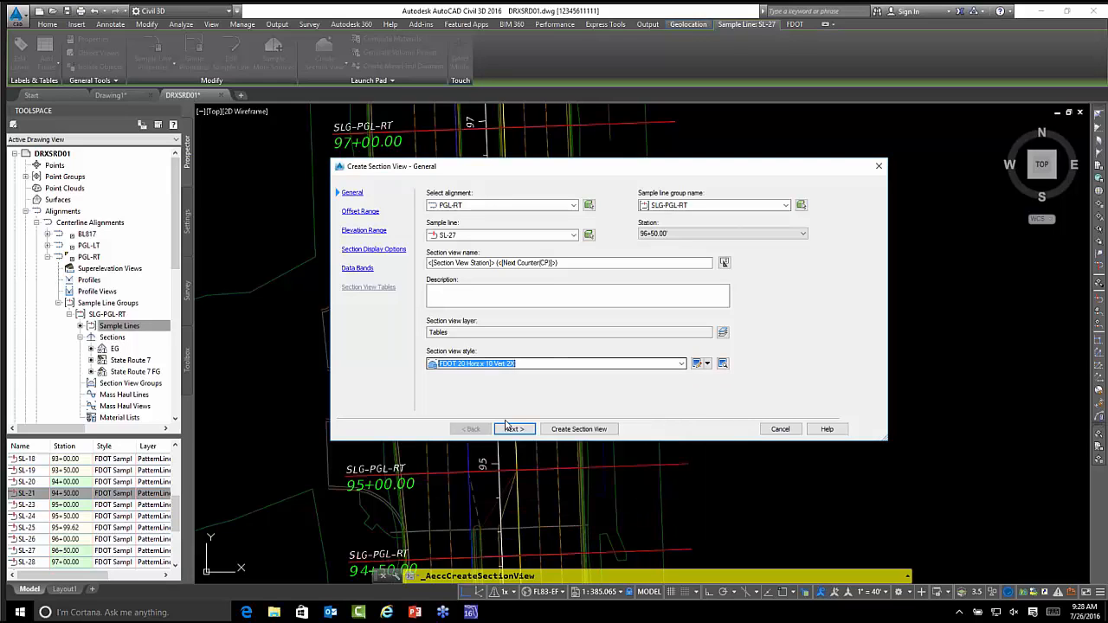
- Create the 96+50.00 section view with its origin just east of the PGL-RT sample lines
left_click(575, 431)
scroll(685, 265, "down", 2)
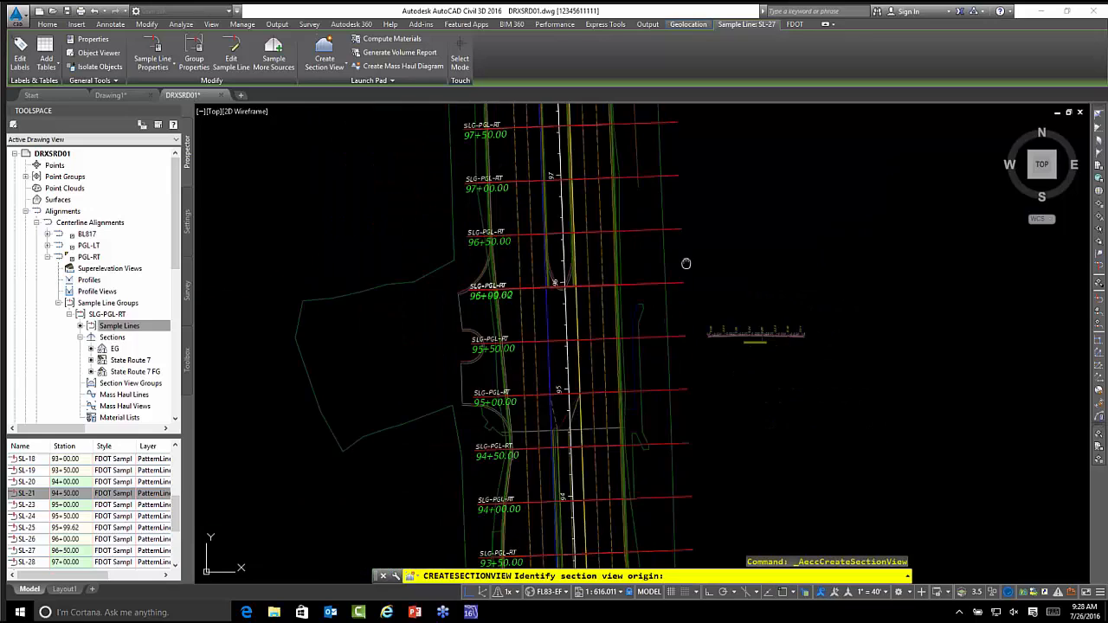
middle_click_drag(686, 263, 635, 309)
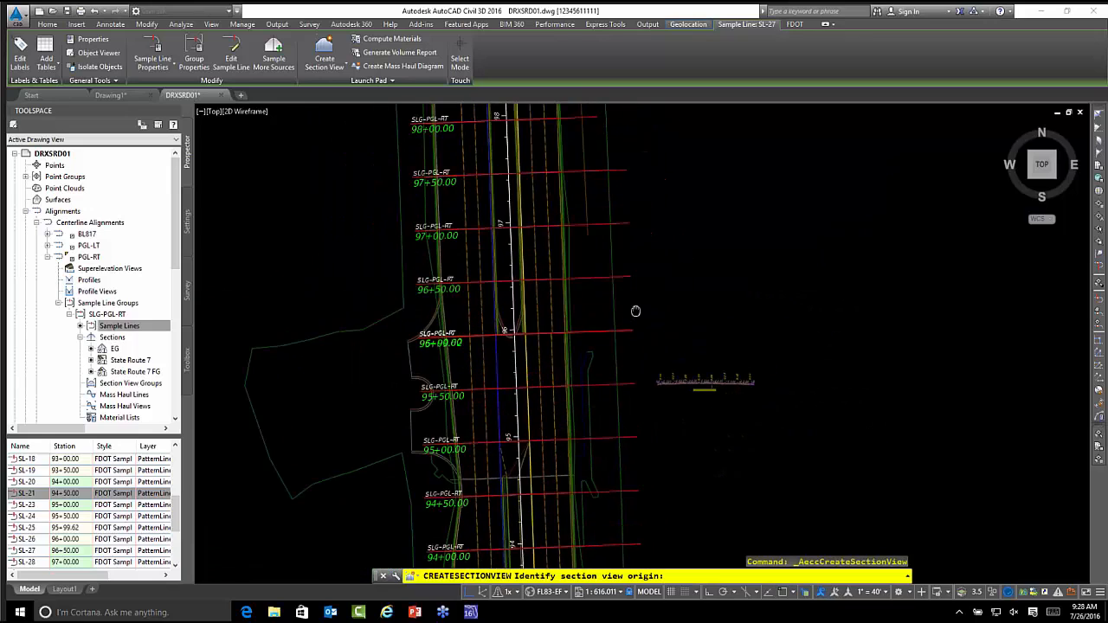
left_click(688, 251)
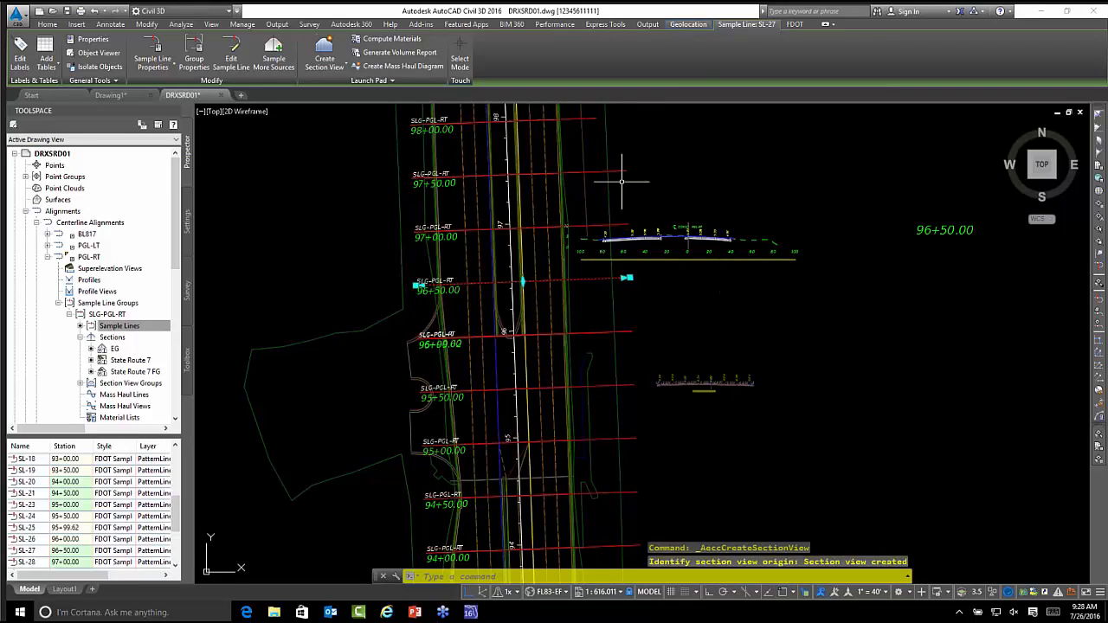
middle_click_drag(692, 217, 667, 217)
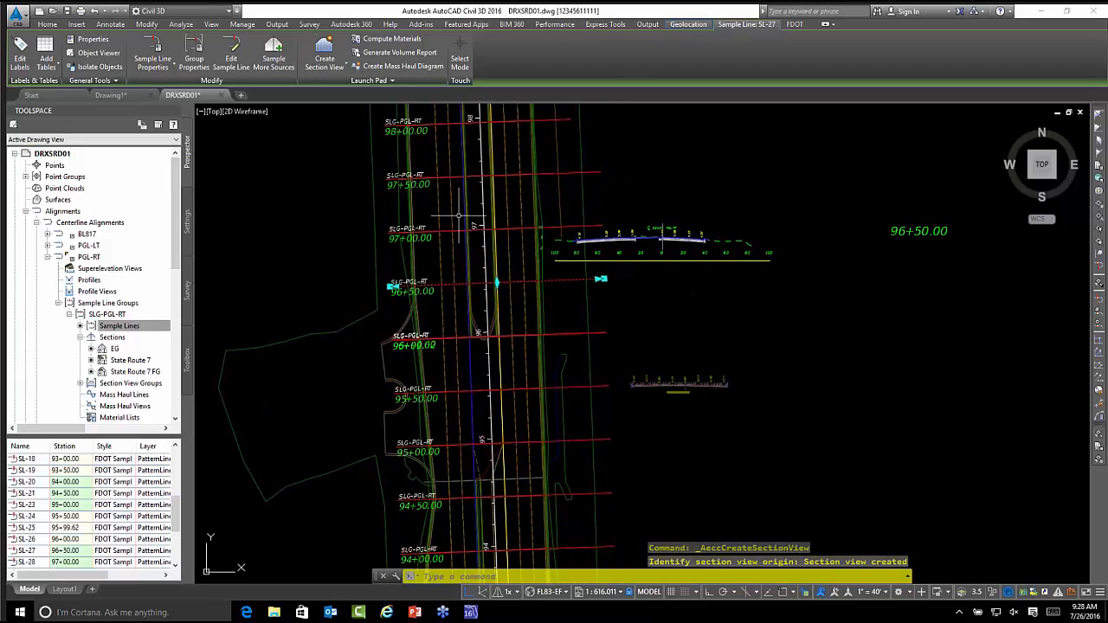
middle_click_drag(645, 284, 638, 299)
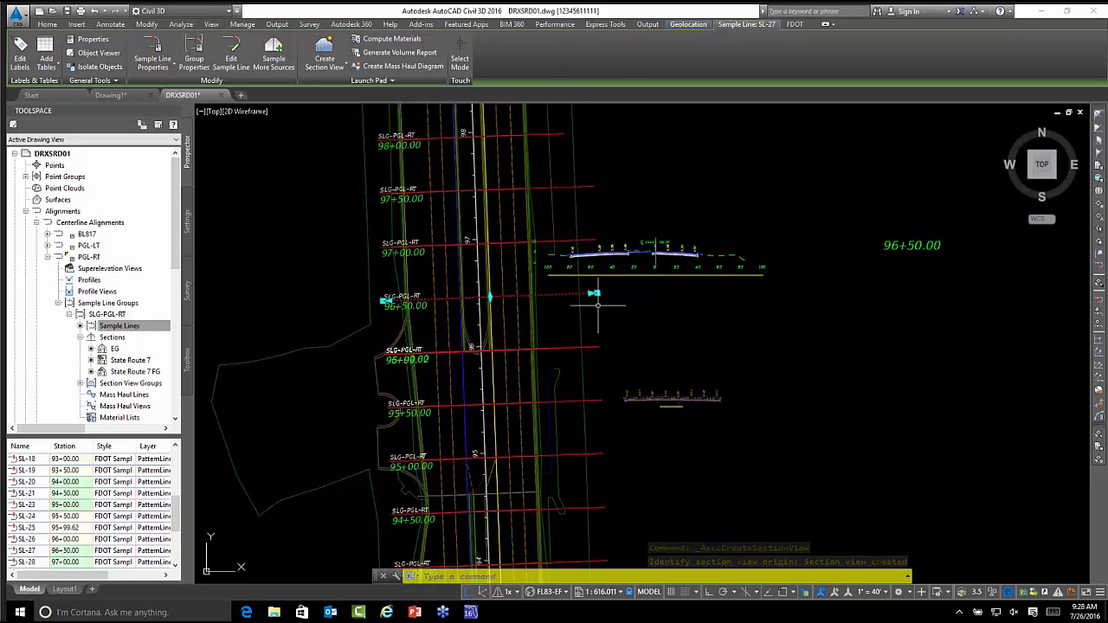
- Move the 96+50.00 section view farther east into empty space, clear of the sample lines
key("Escape")
type("m")
key("Return")
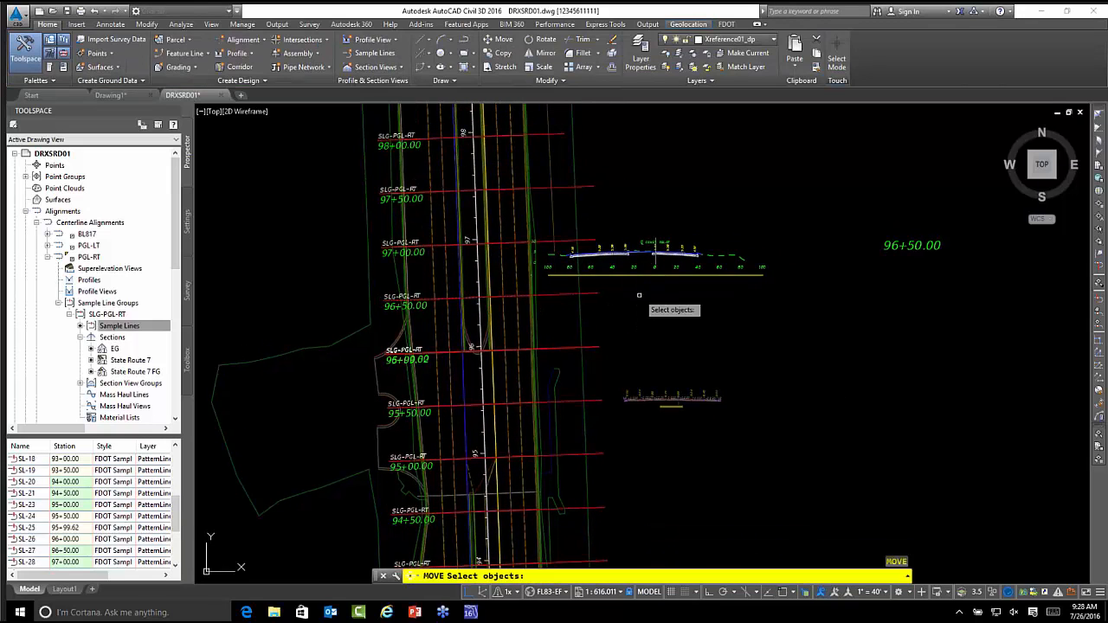
left_click(654, 275)
key("Return")
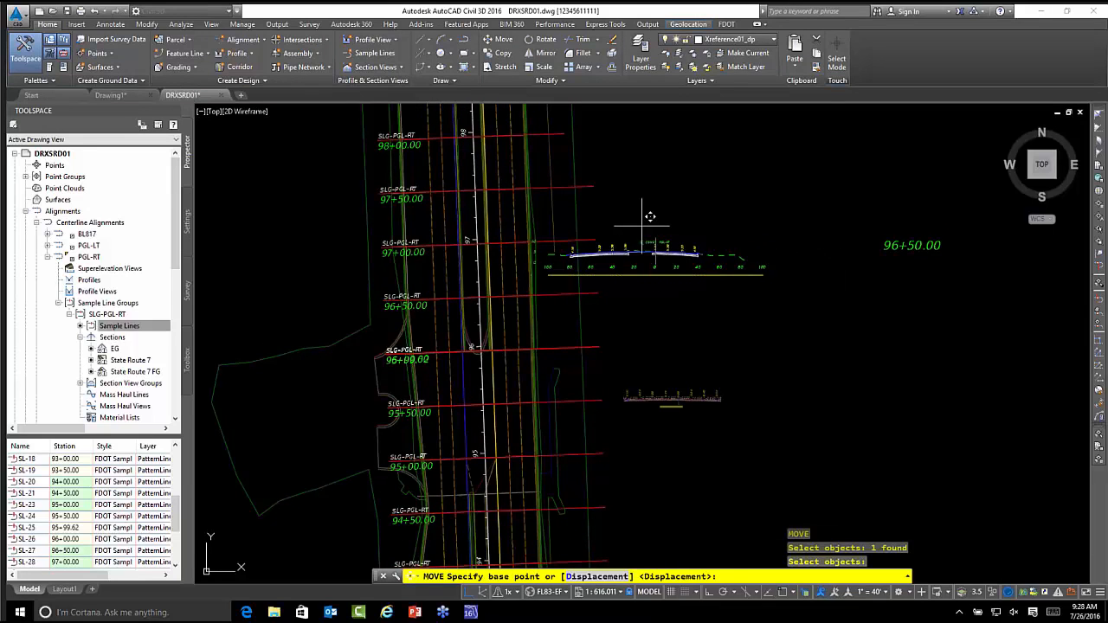
left_click(648, 216)
scroll(818, 215, "down", 2)
left_click(801, 235)
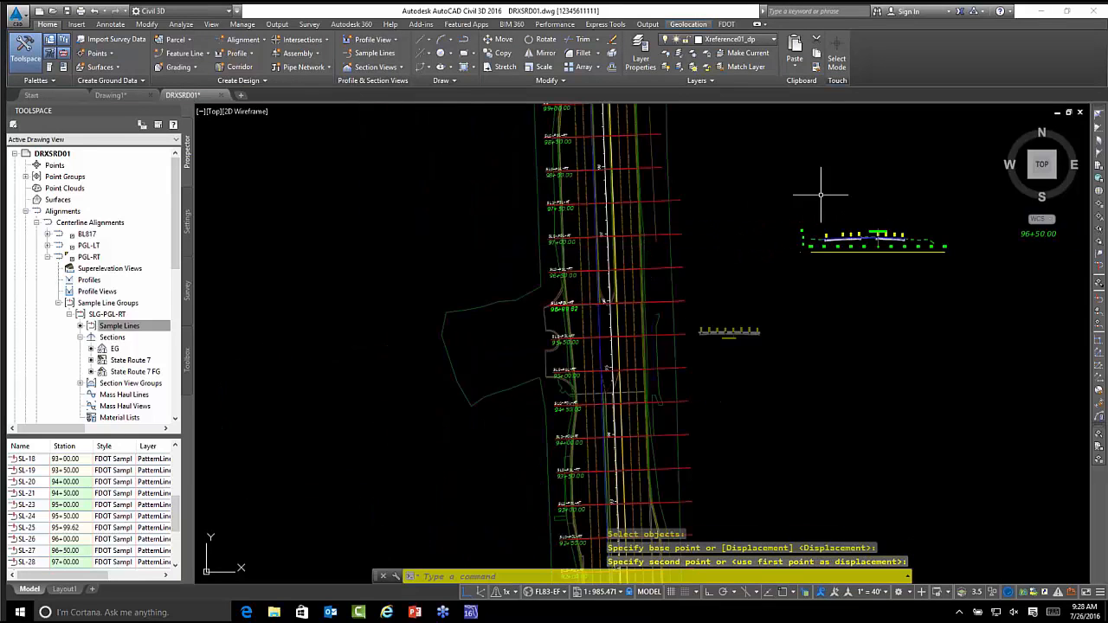
middle_click_drag(840, 193, 655, 193)
scroll(673, 203, "up", 3)
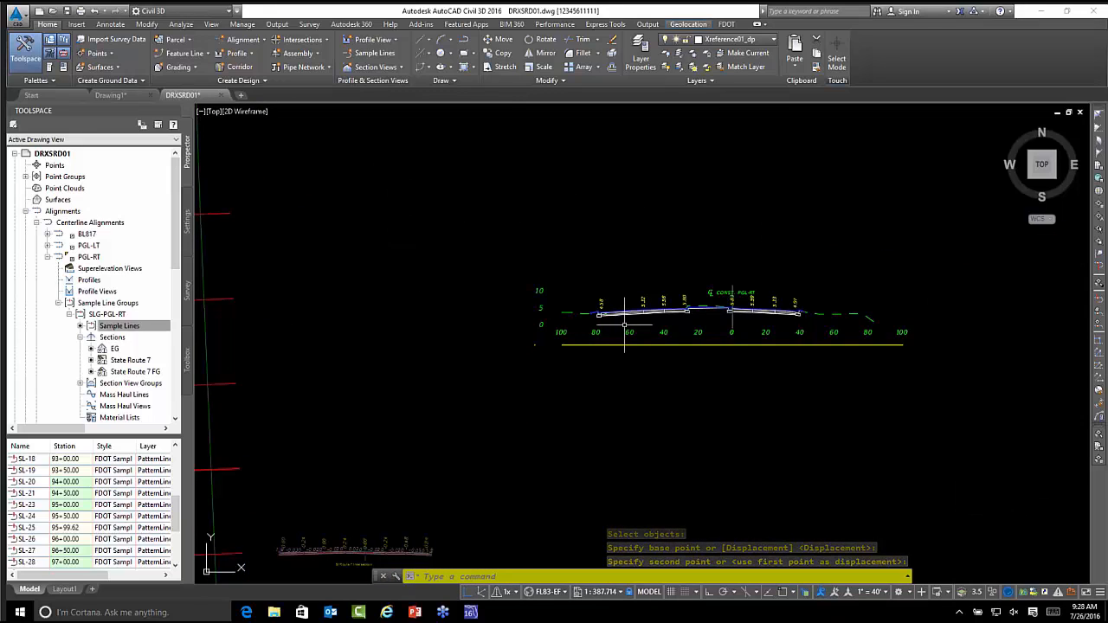
scroll(640, 310, "down", 2)
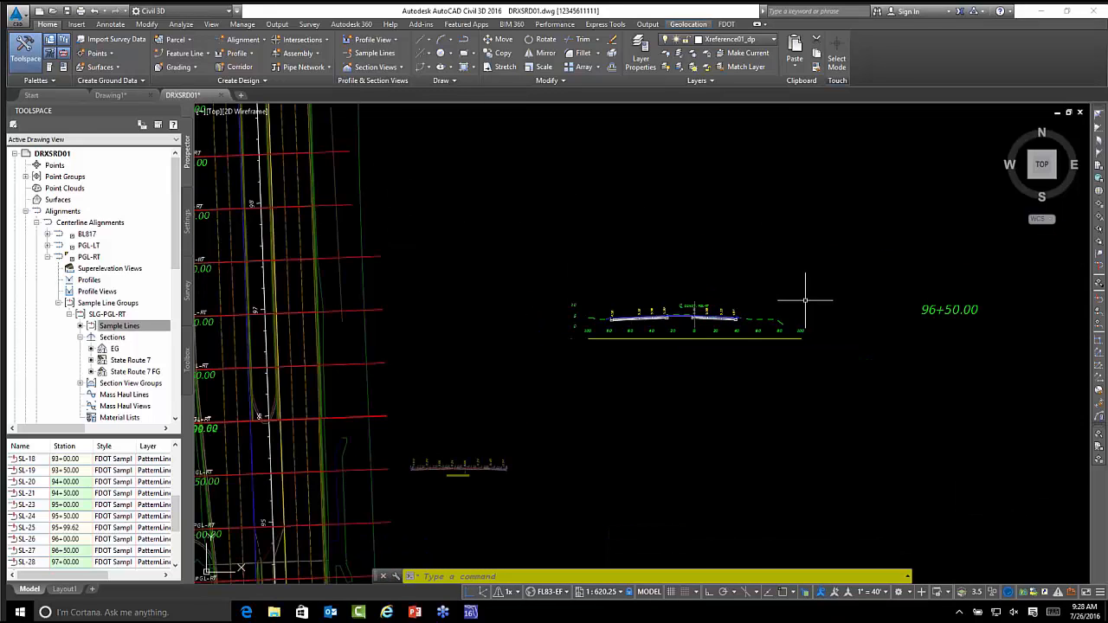
middle_click_drag(655, 285, 656, 241)
scroll(675, 247, "up", 2)
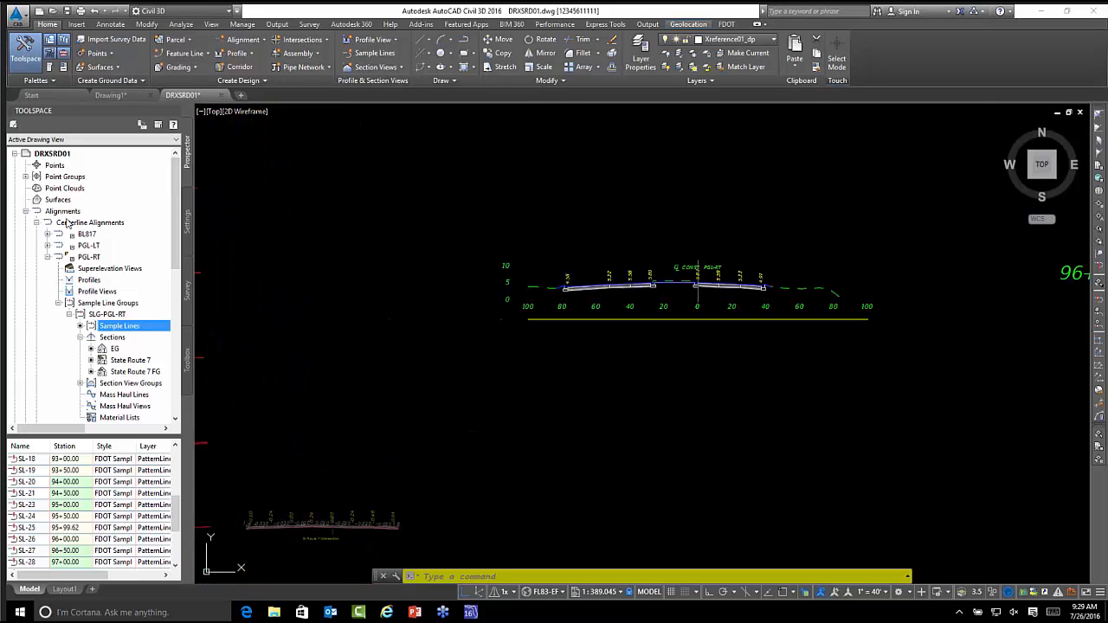
- Delete section view 96+50.00 (1) from the individual section views of the SLG-PGL-RT sample line group
left_click(82, 383)
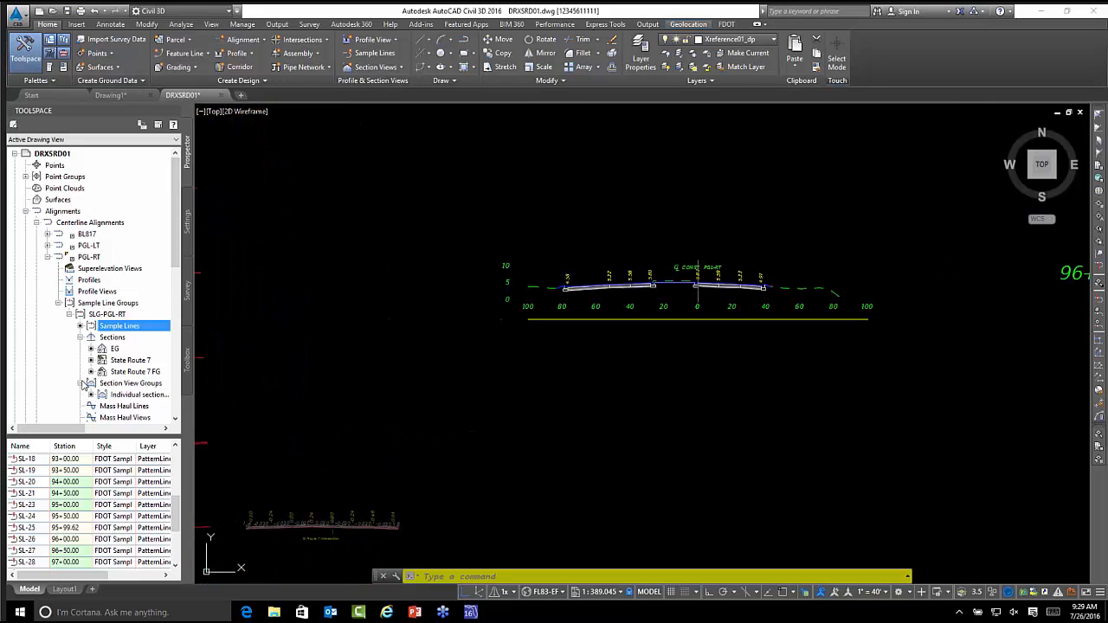
left_click(156, 400)
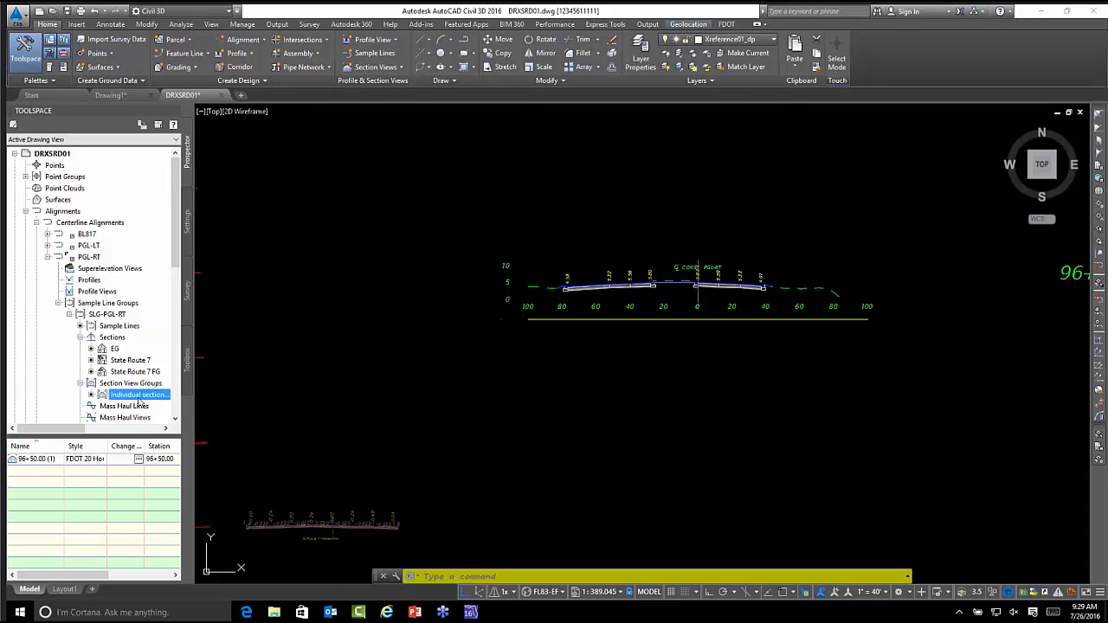
right_click(48, 458)
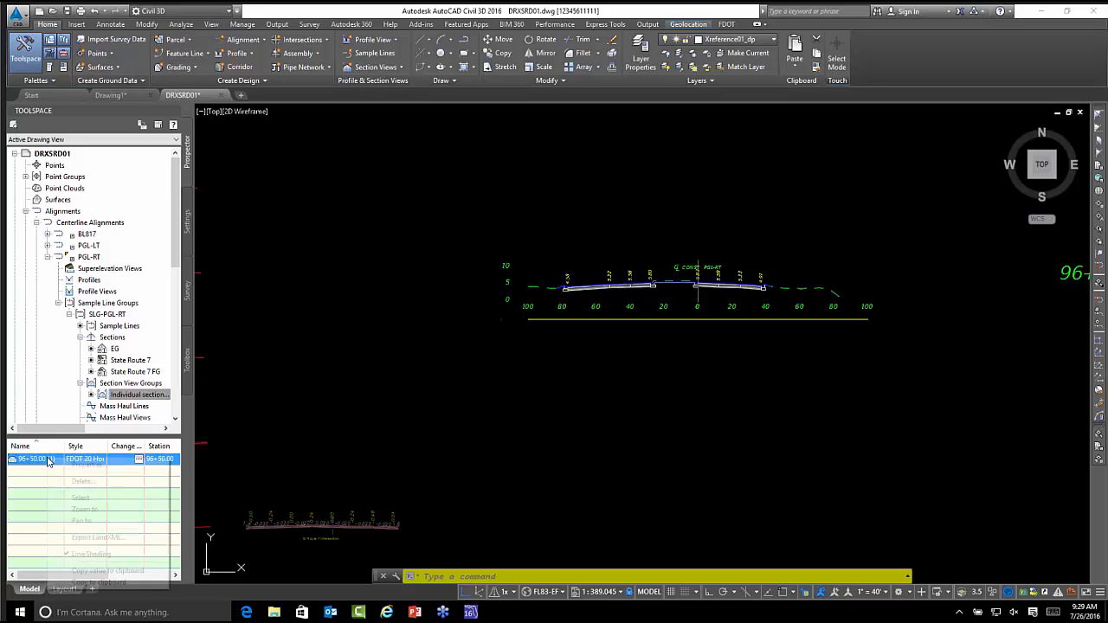
left_click(79, 482)
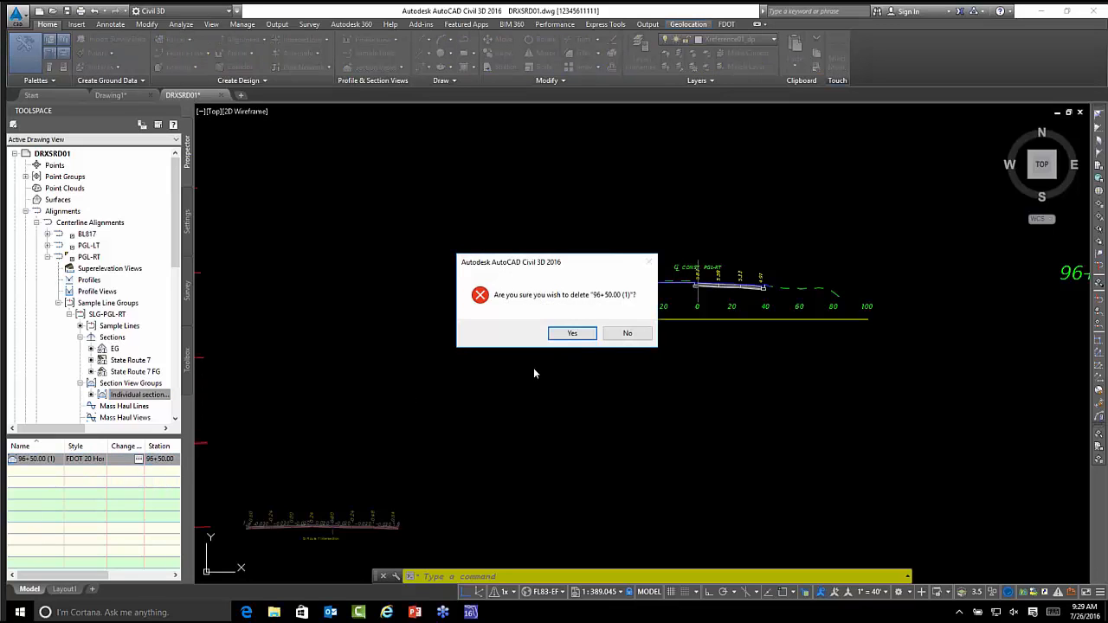
left_click(571, 334)
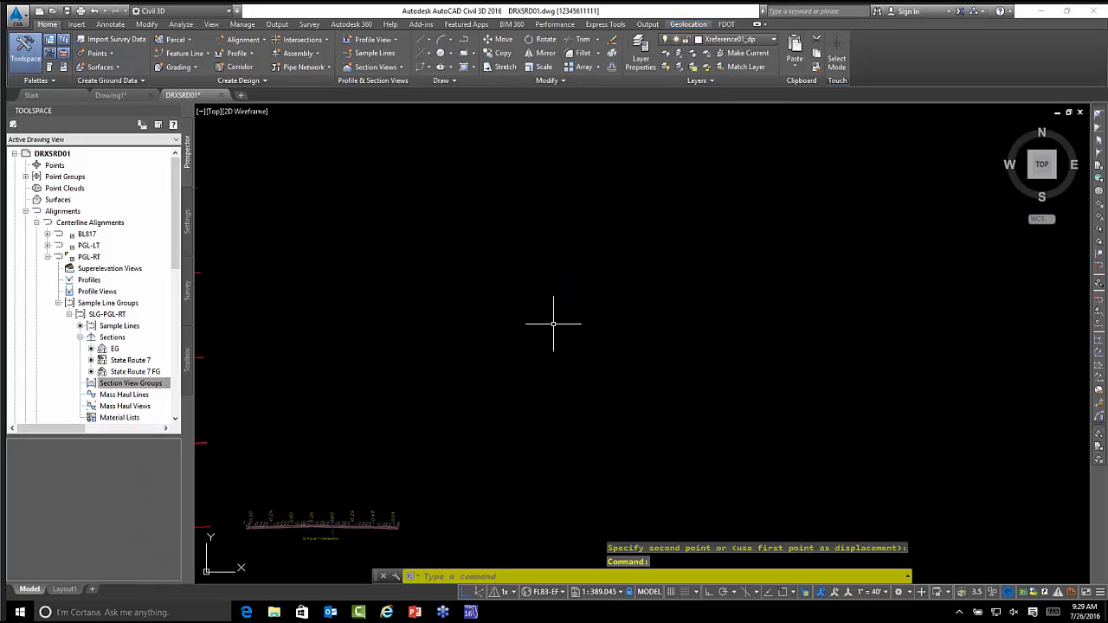
- Start creating multiple section views for the PGL-RT alignment with the SLG-PGL-RT sample line group
scroll(478, 275, "down", 5)
middle_click_drag(478, 275, 502, 324)
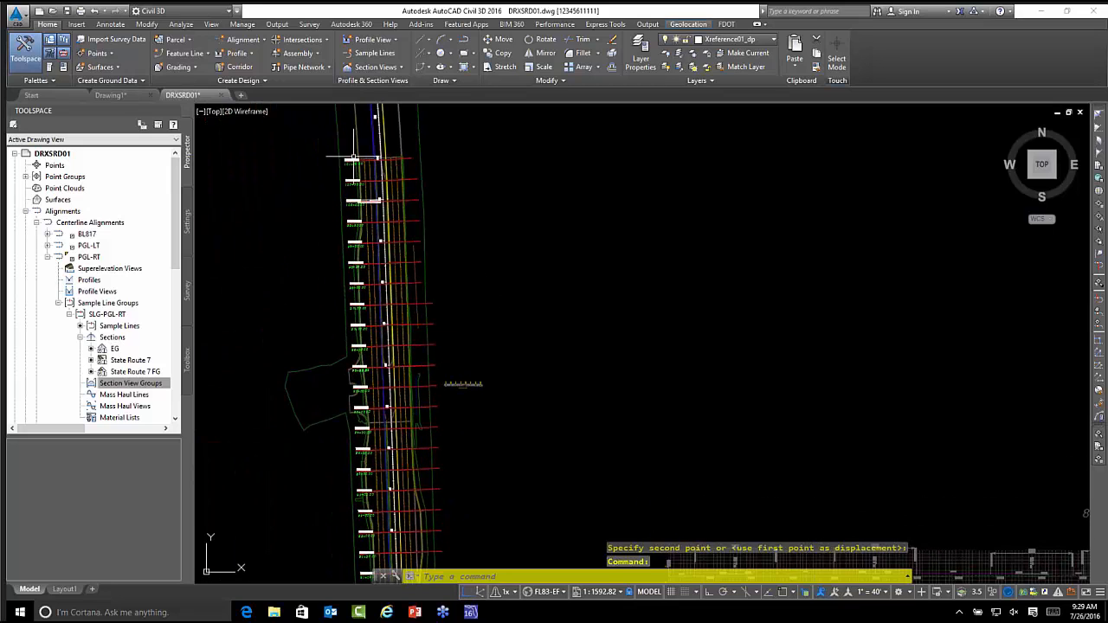
left_click(399, 67)
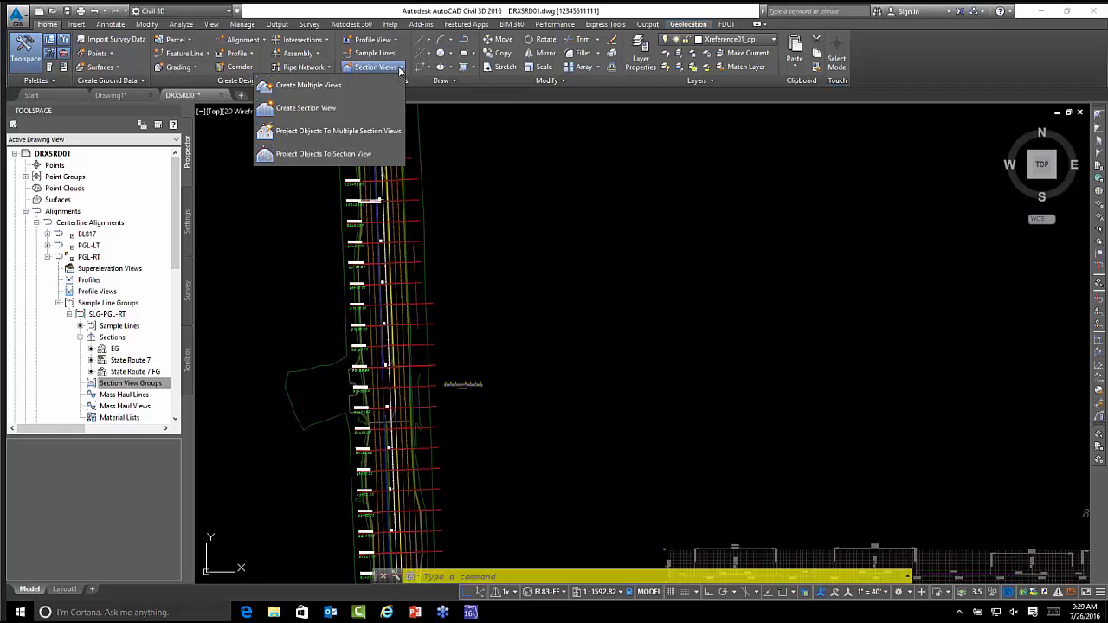
left_click(340, 83)
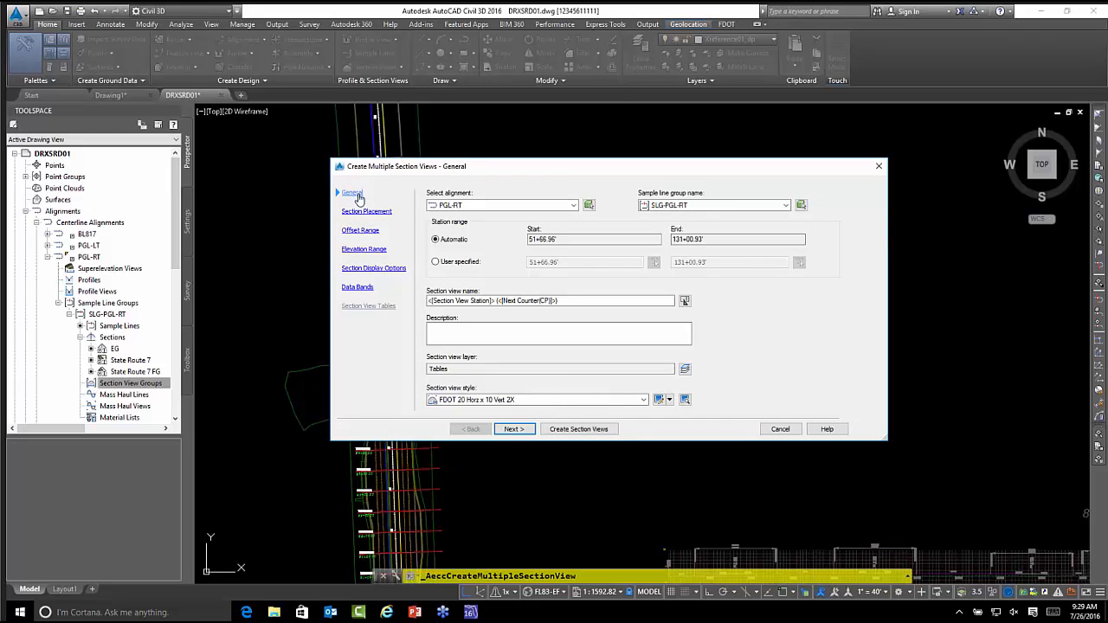
left_click(545, 207)
left_click(544, 211)
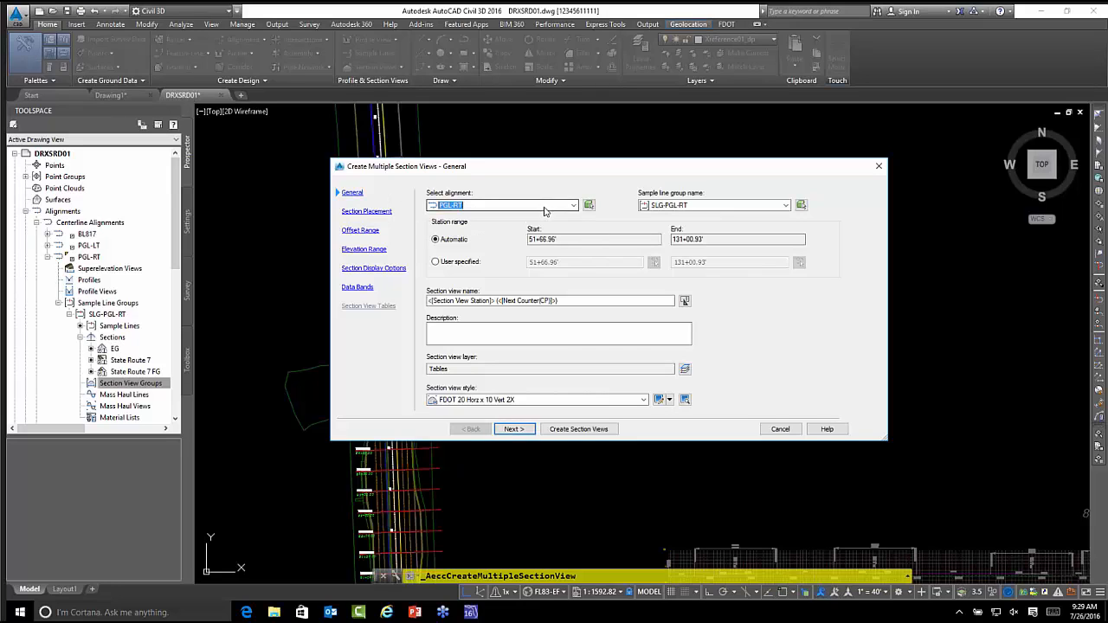
left_click(715, 208)
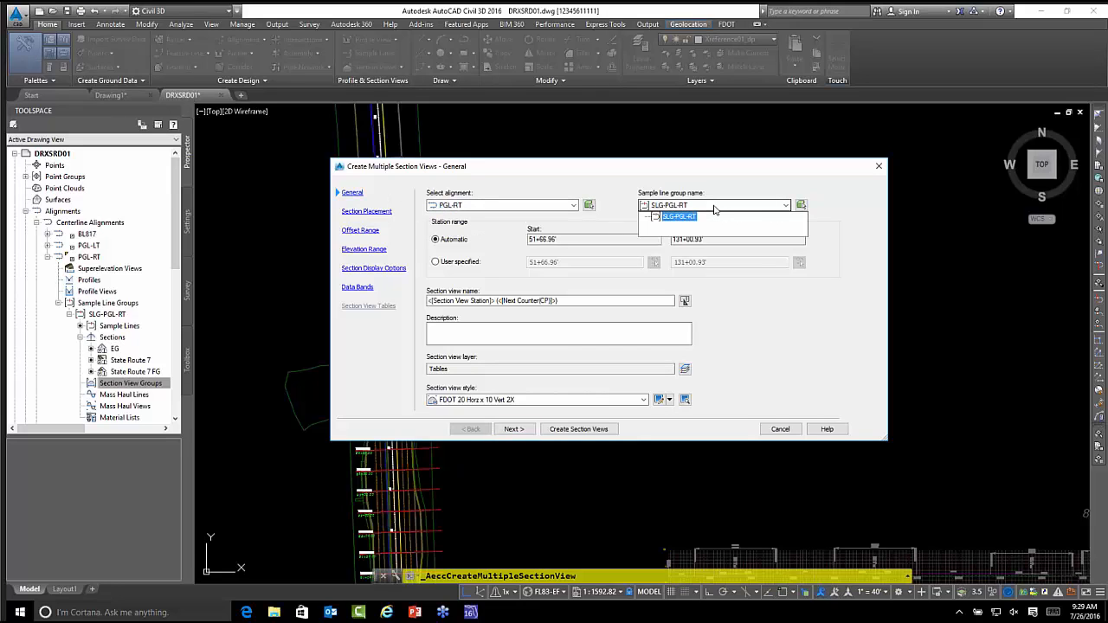
left_click(715, 216)
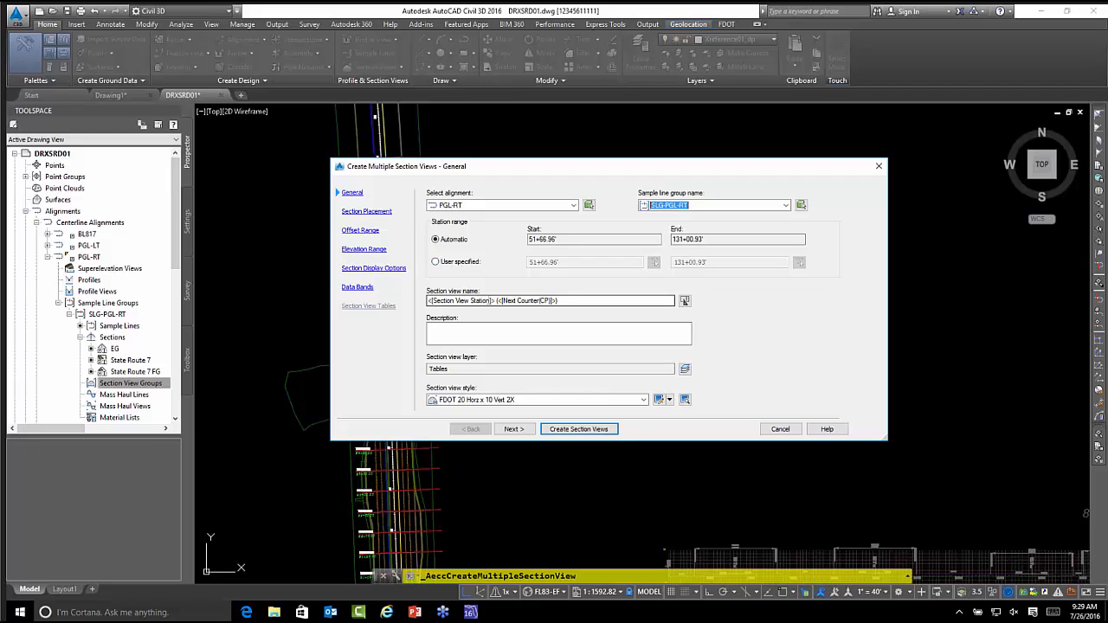
- Open the section view name template and examine the available property fields
left_click(685, 301)
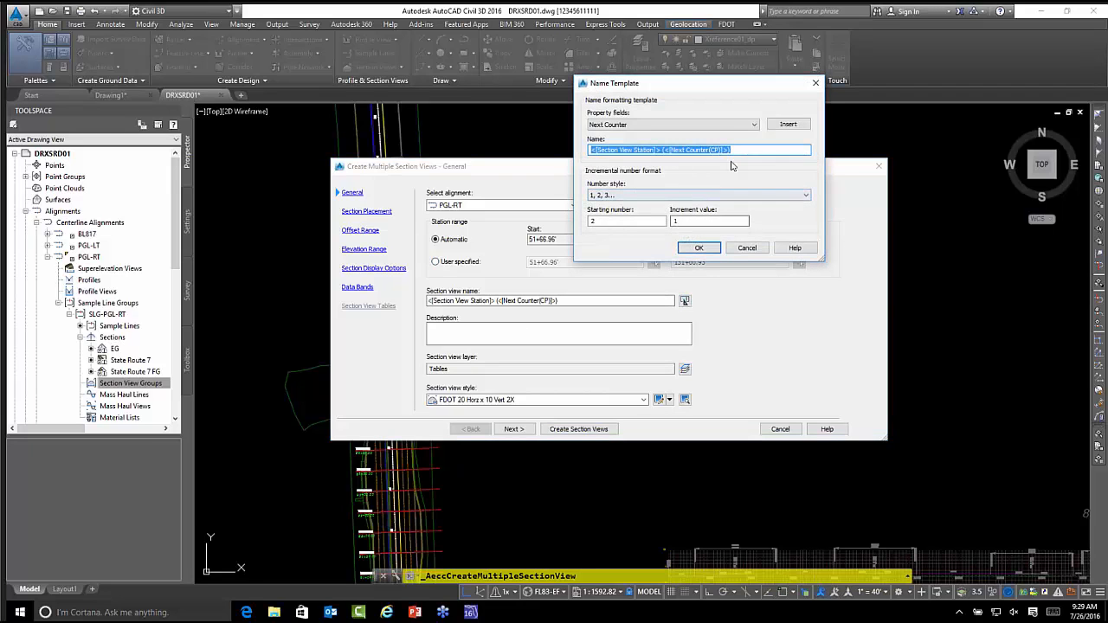
left_click(738, 126)
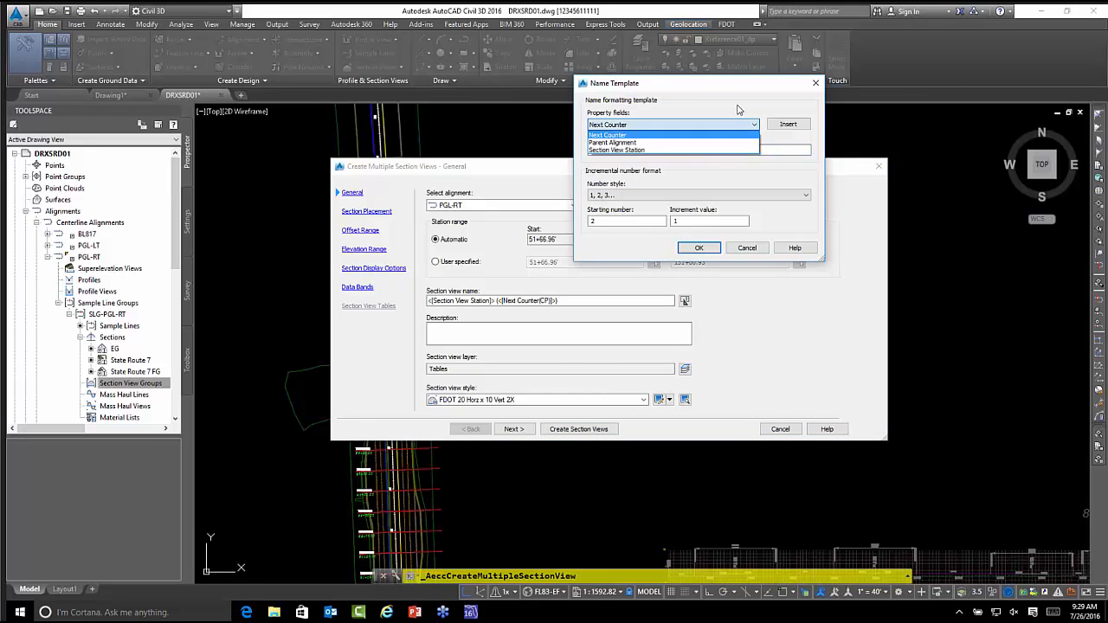
left_click(738, 110)
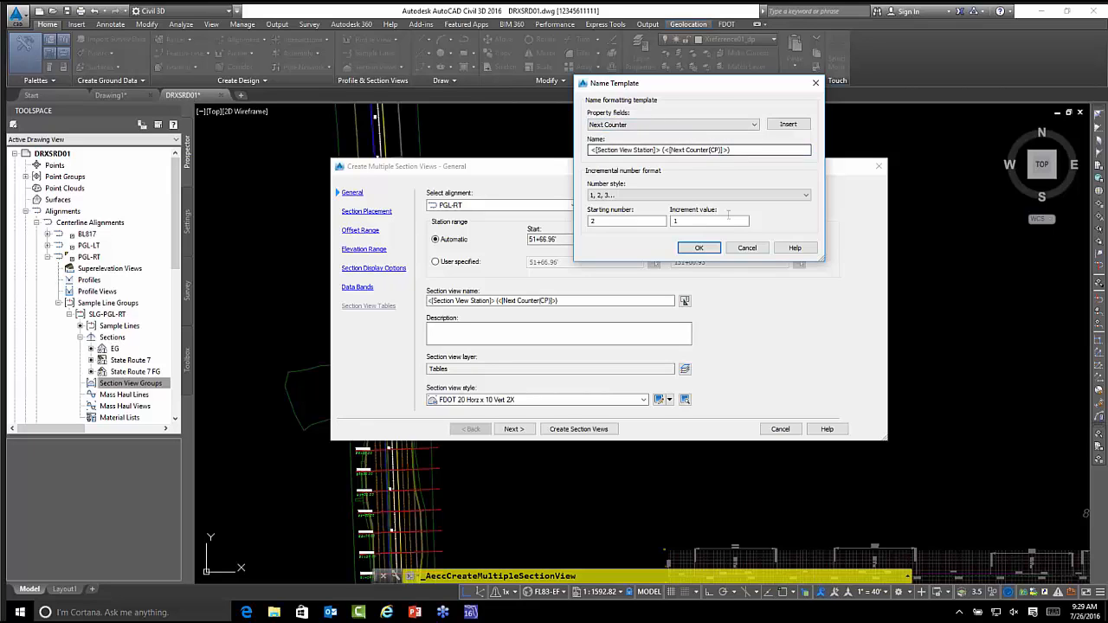
- Leave the name template as is and choose the FDOT 20 Horz x 10 Vert 2X section view style
left_click(745, 247)
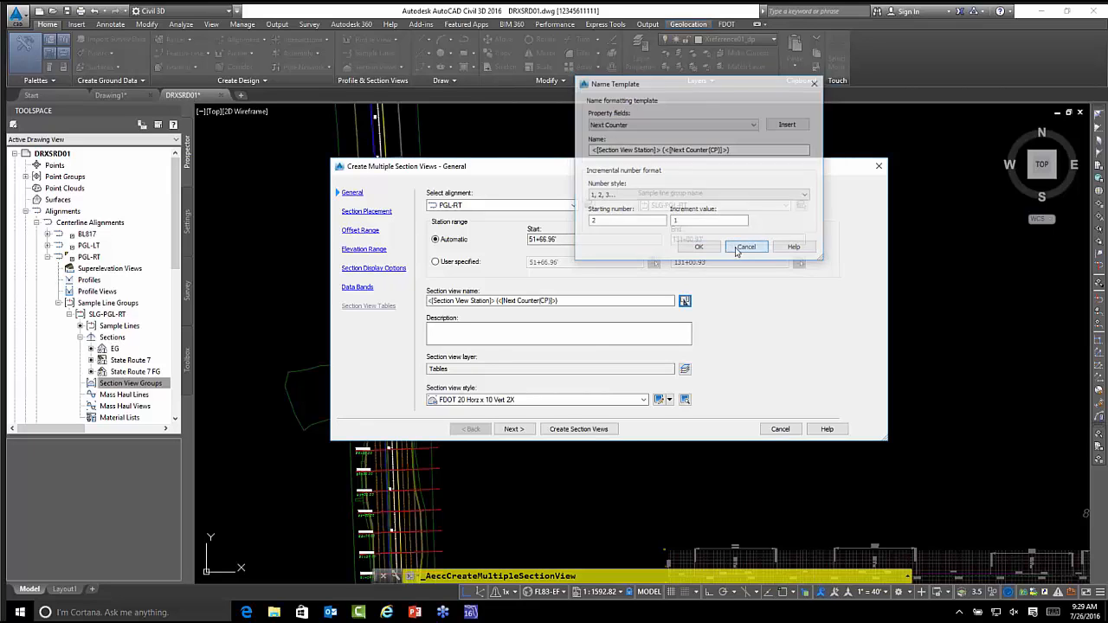
left_click(588, 403)
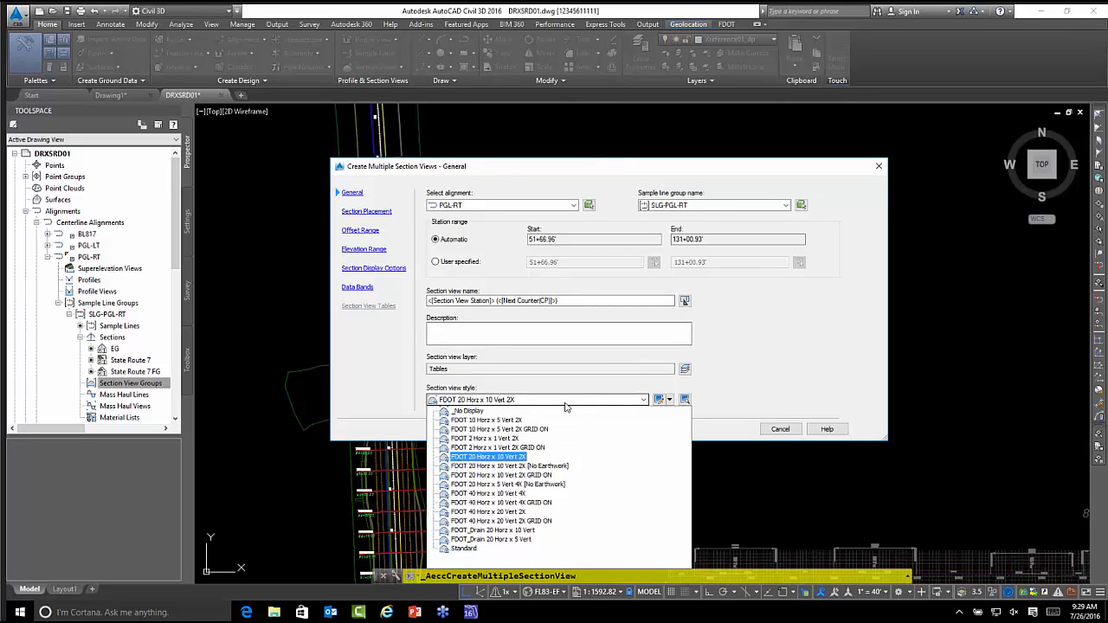
left_click(524, 457)
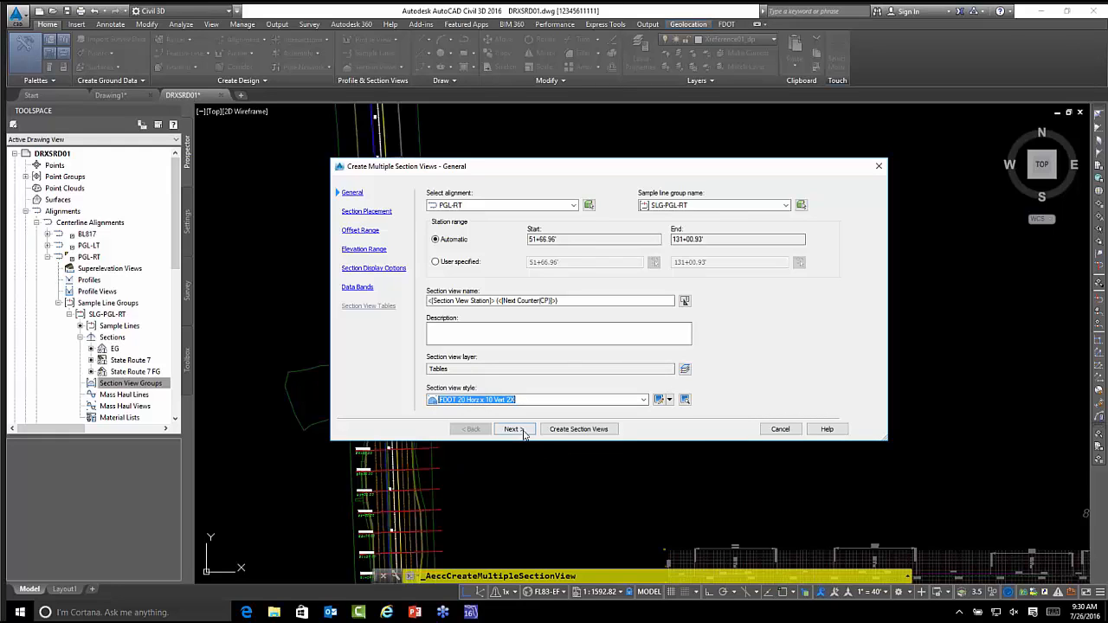
left_click(522, 430)
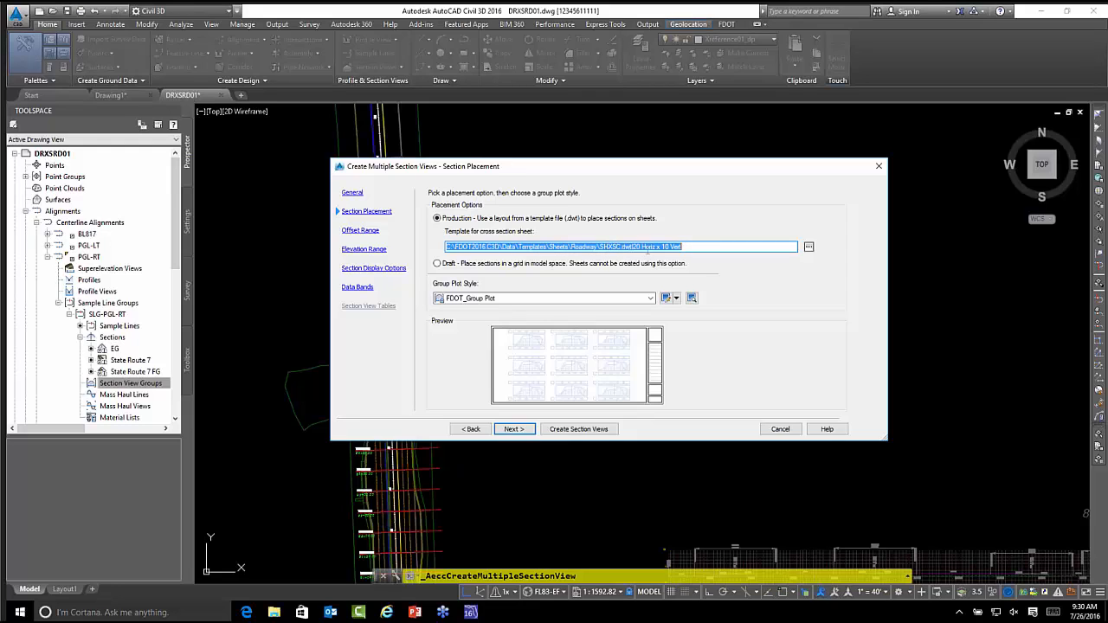
- Choose the 20 Horiz x 10 Vert layout from SHXSC.dwt as the cross section sheet template
left_click(809, 248)
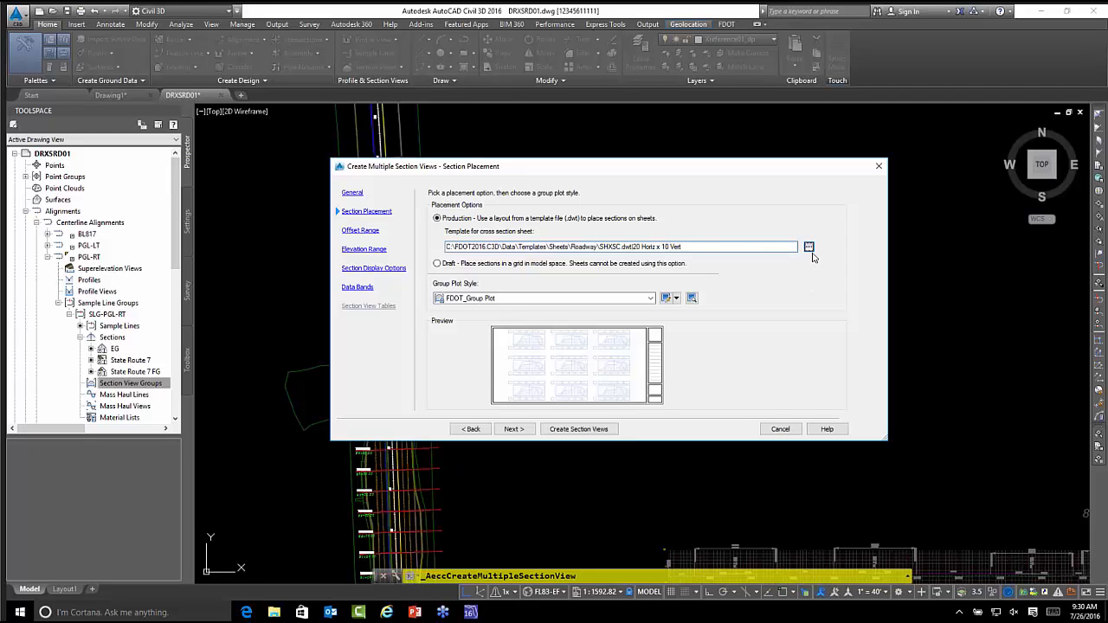
left_click(808, 247)
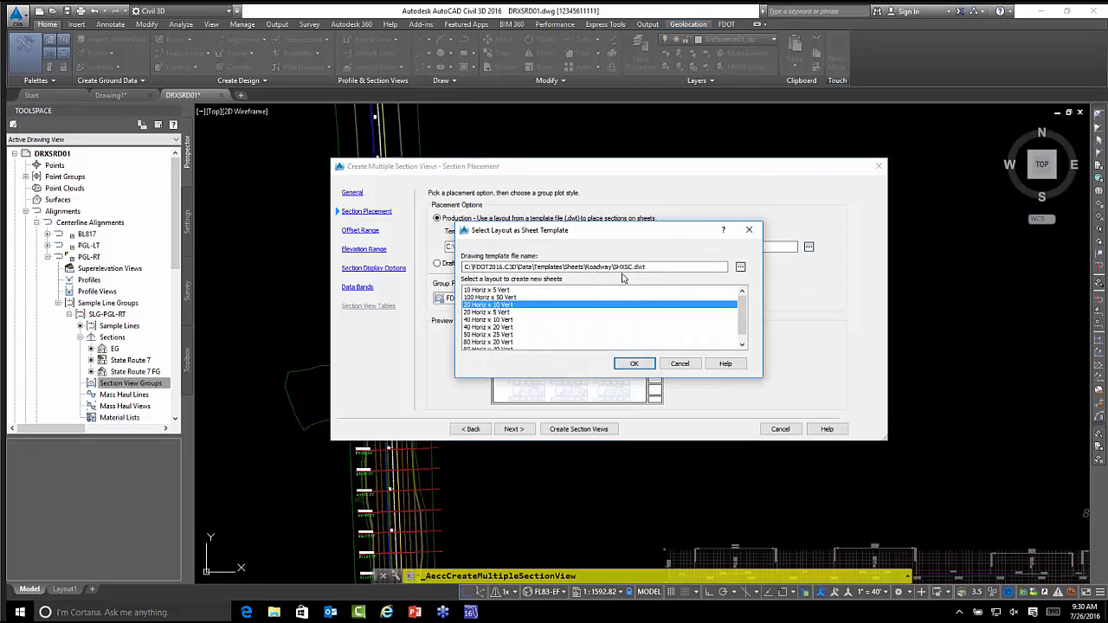
left_click(487, 312)
left_click(488, 306)
left_click(485, 313)
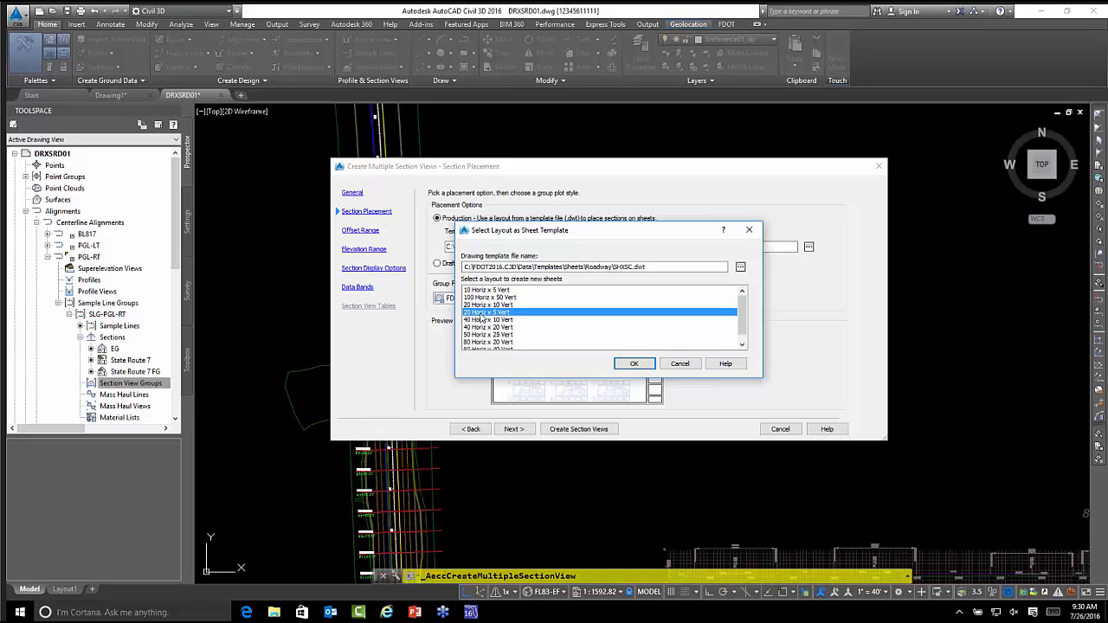
left_click(487, 306)
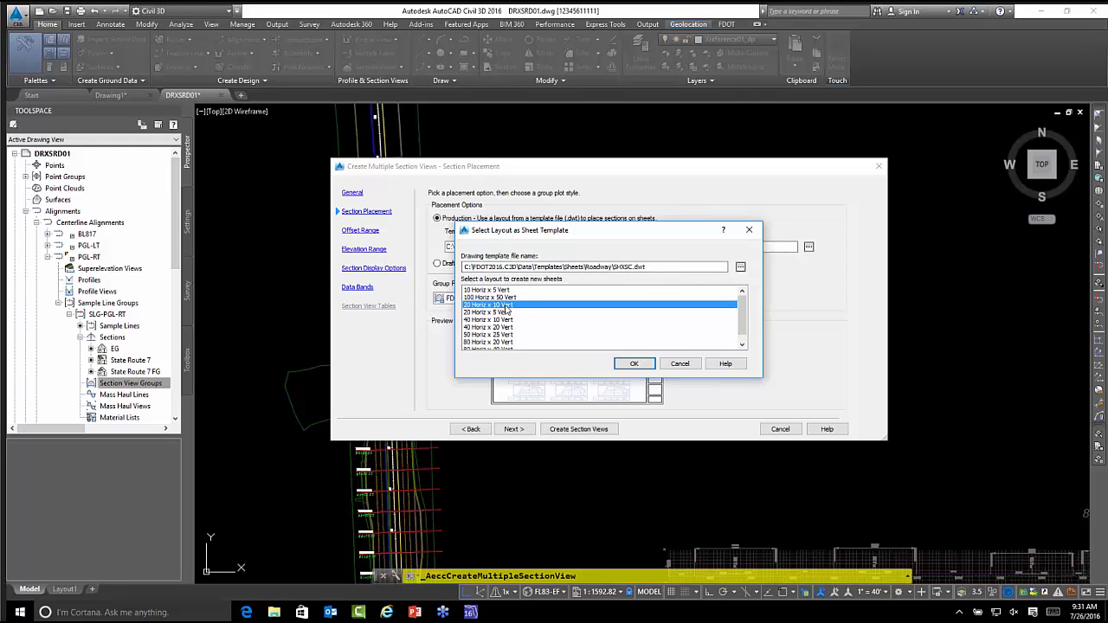
left_click(633, 364)
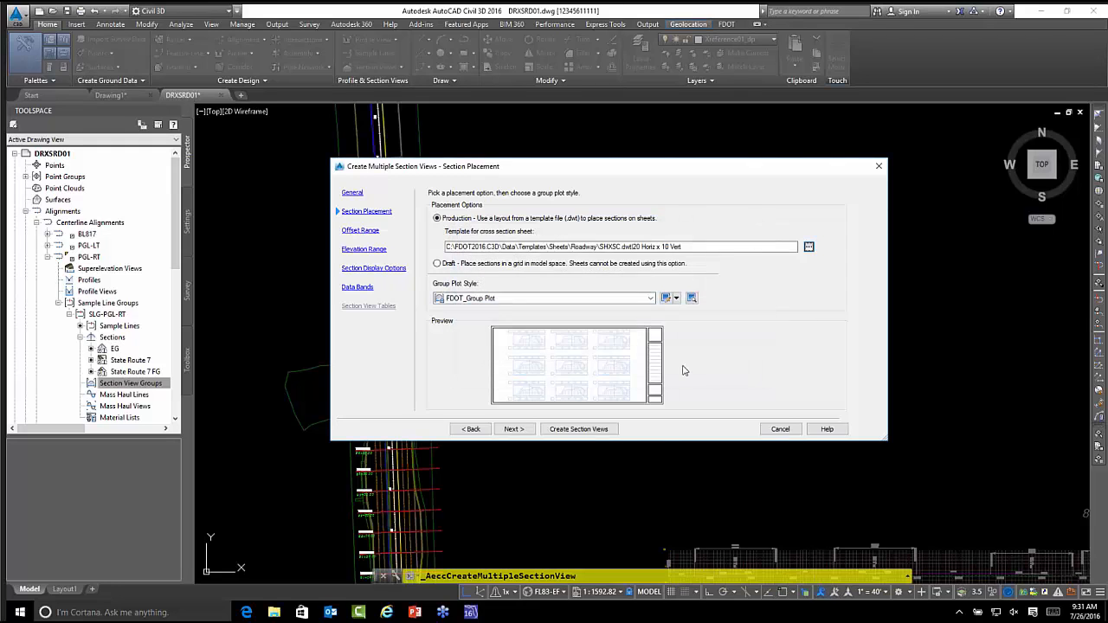
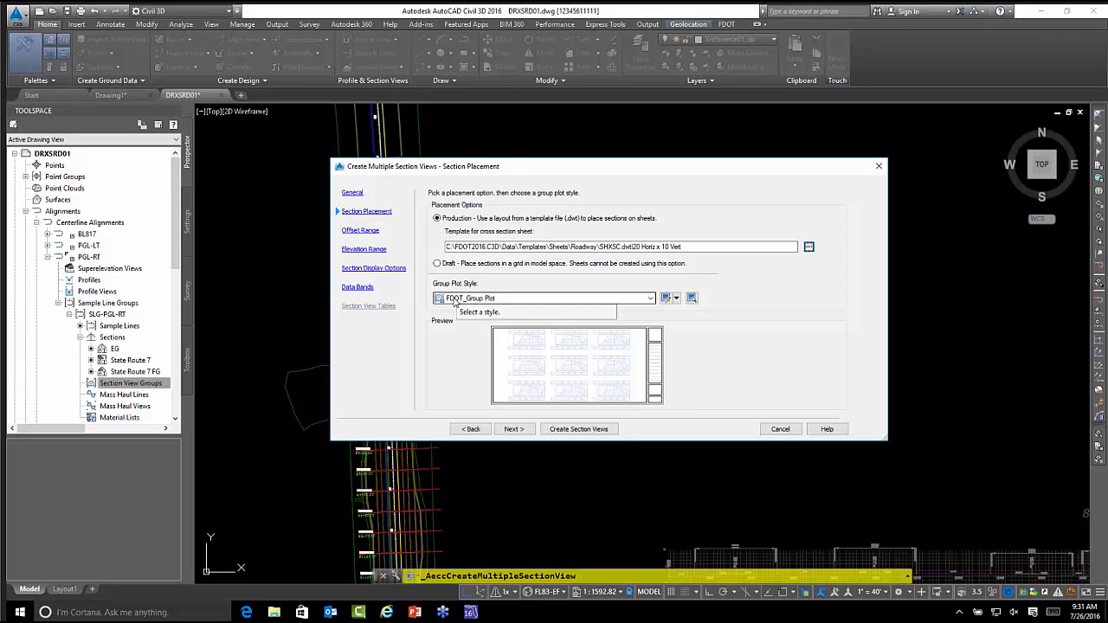
- Copy the FDOT_Group Plot style and name the copy FDOT_Group Plot GRID ON
left_click(676, 298)
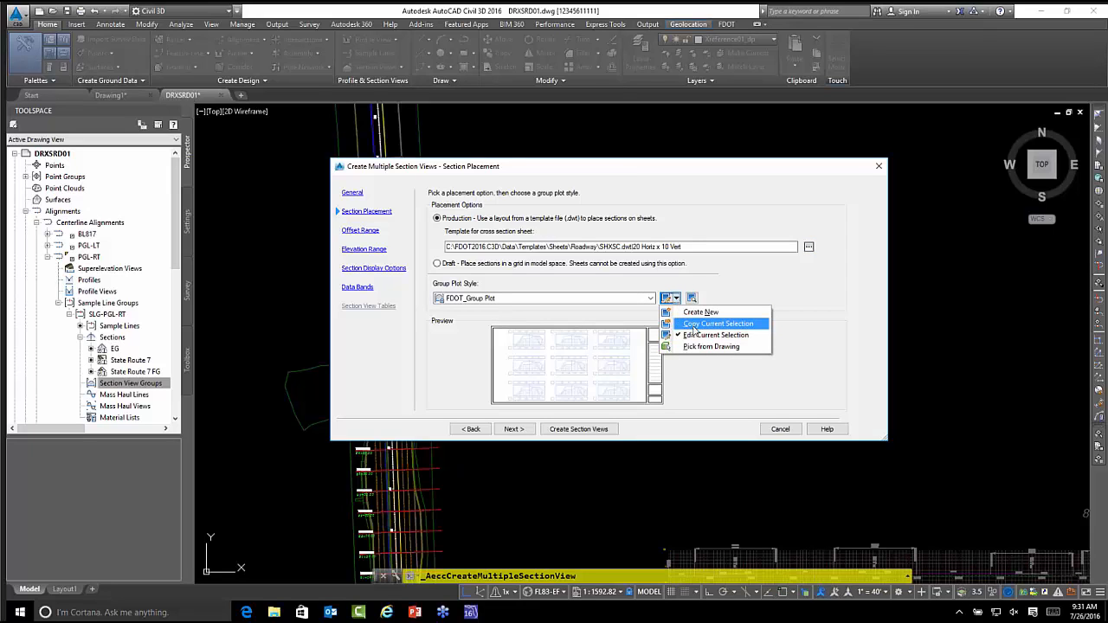
left_click(695, 323)
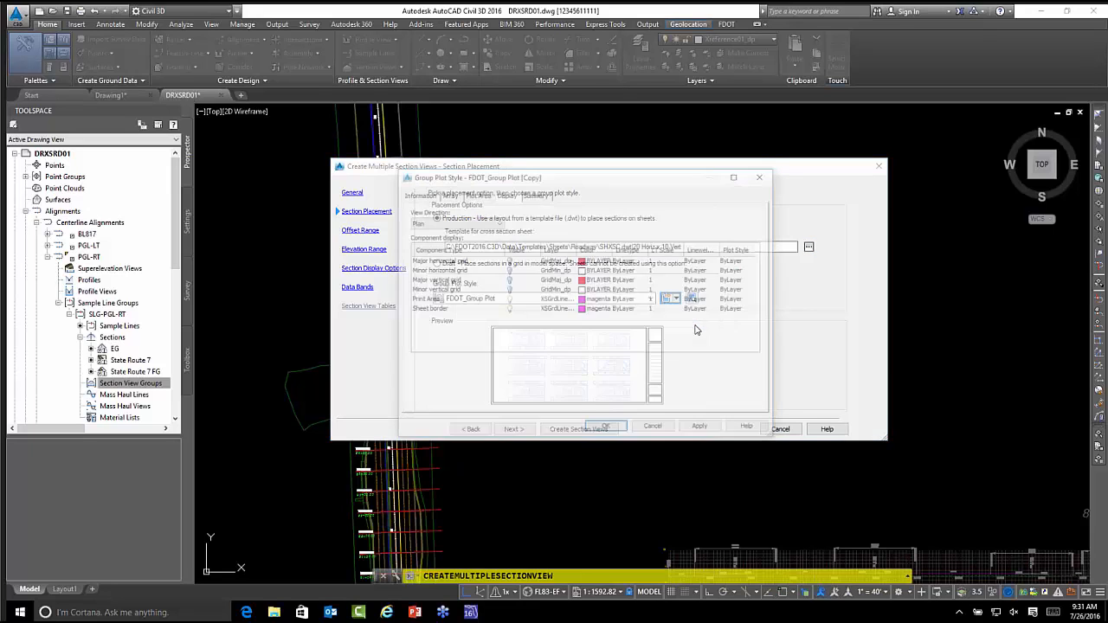
left_click(416, 194)
left_click(490, 221)
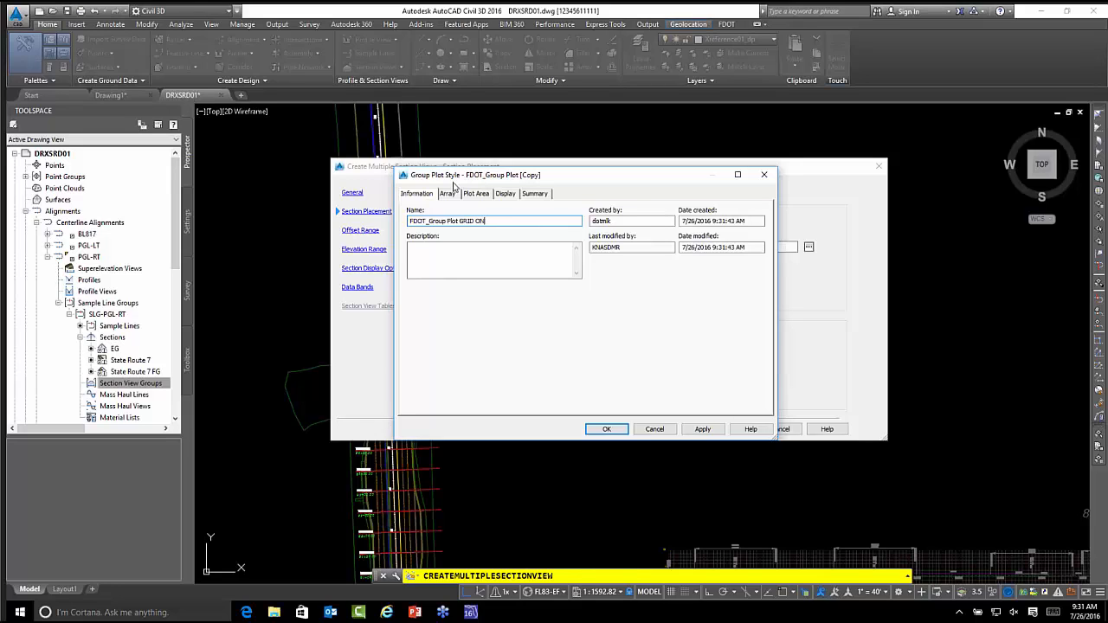
- Turn on the major and minor horizontal and vertical grids in the copied group plot style and save it
left_click(503, 195)
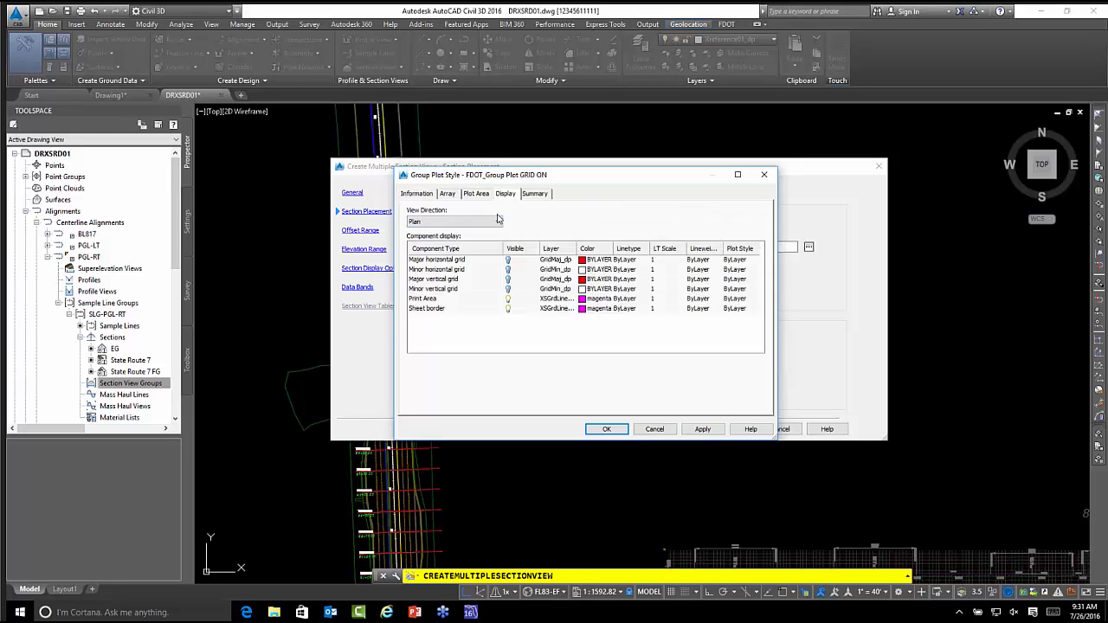
left_click(507, 260)
left_click(508, 269)
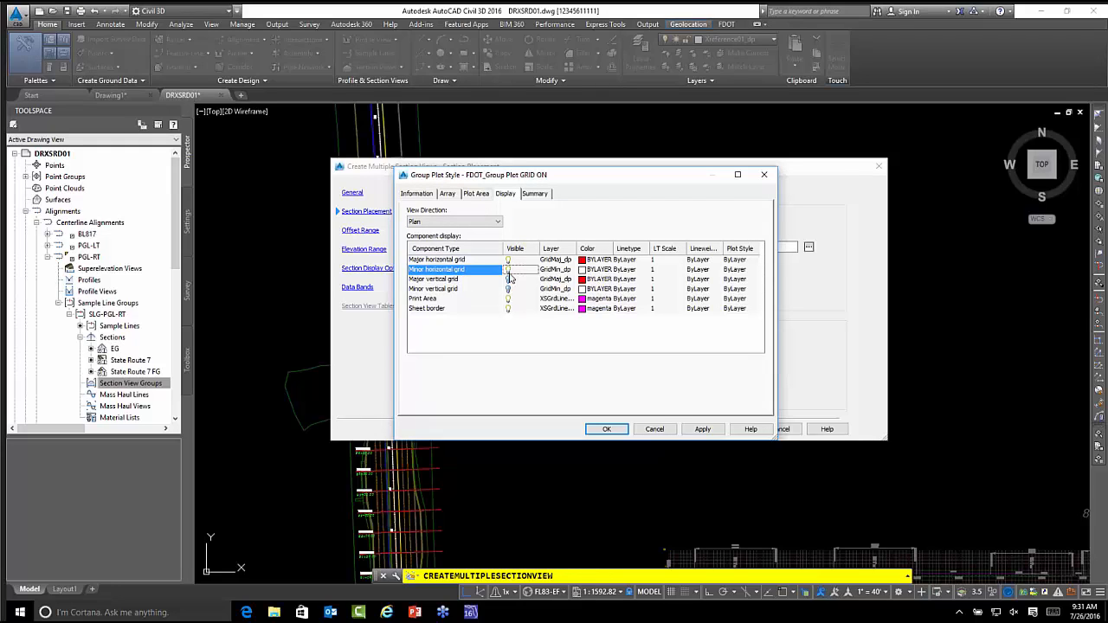
left_click(508, 278)
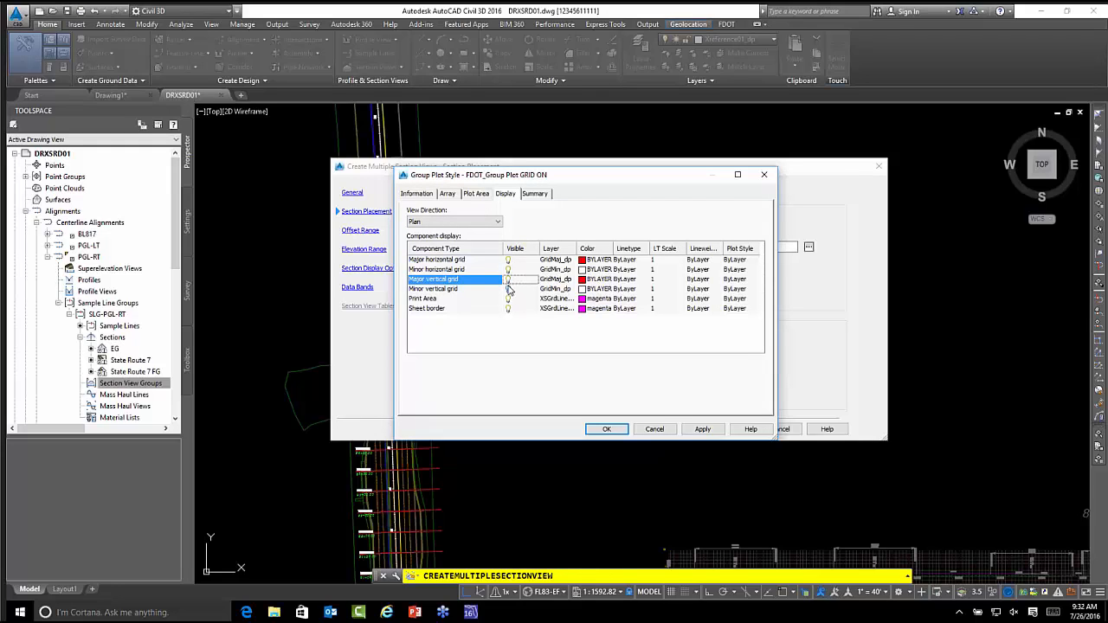
left_click(508, 289)
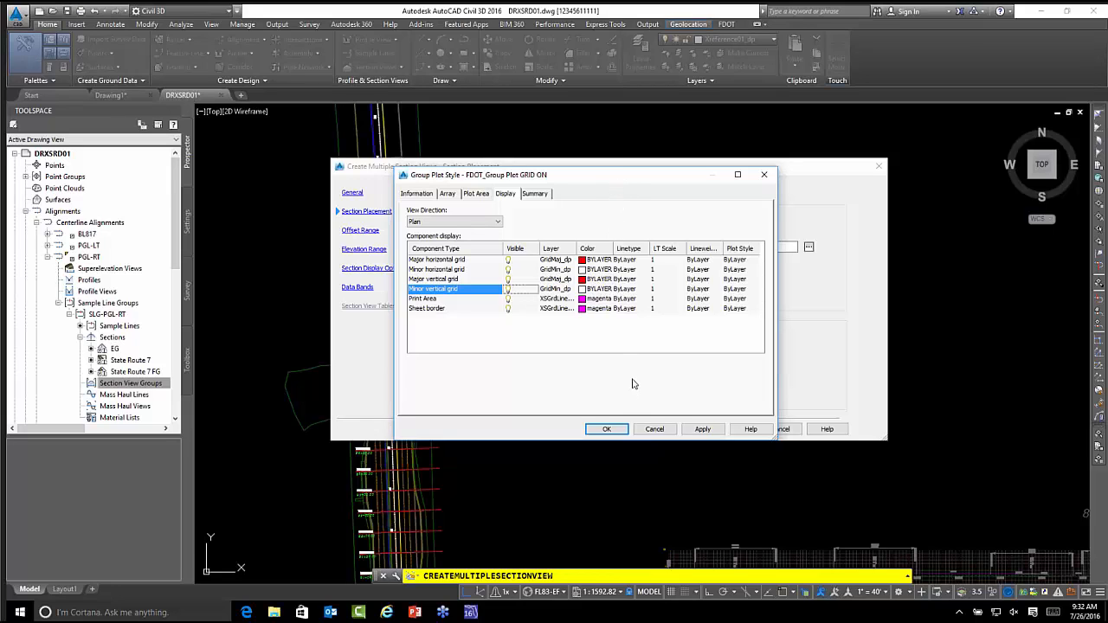
left_click(605, 429)
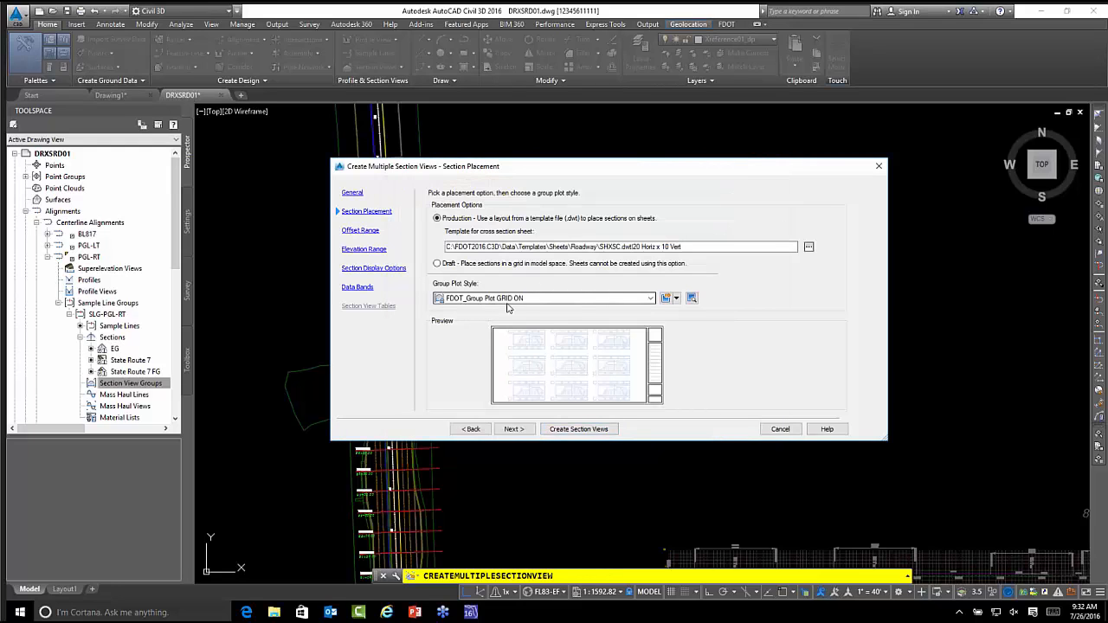
- Accept the automatic offset and elevation ranges and keep EG, State Route 7 and State Route 7 FG drawn with their preset styles
left_click(514, 429)
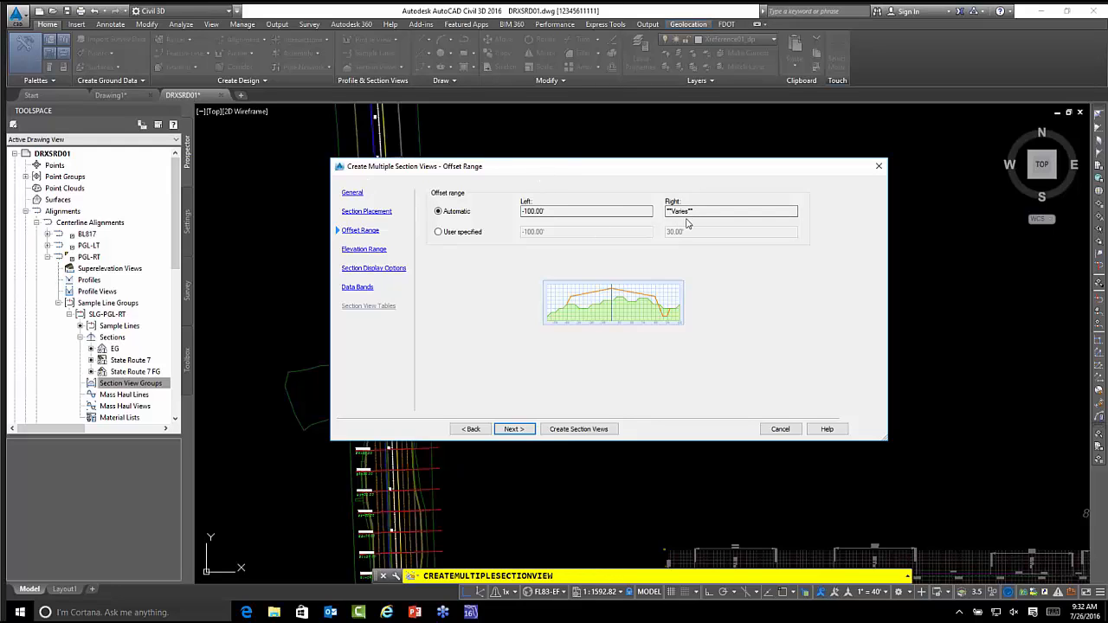
left_click(514, 428)
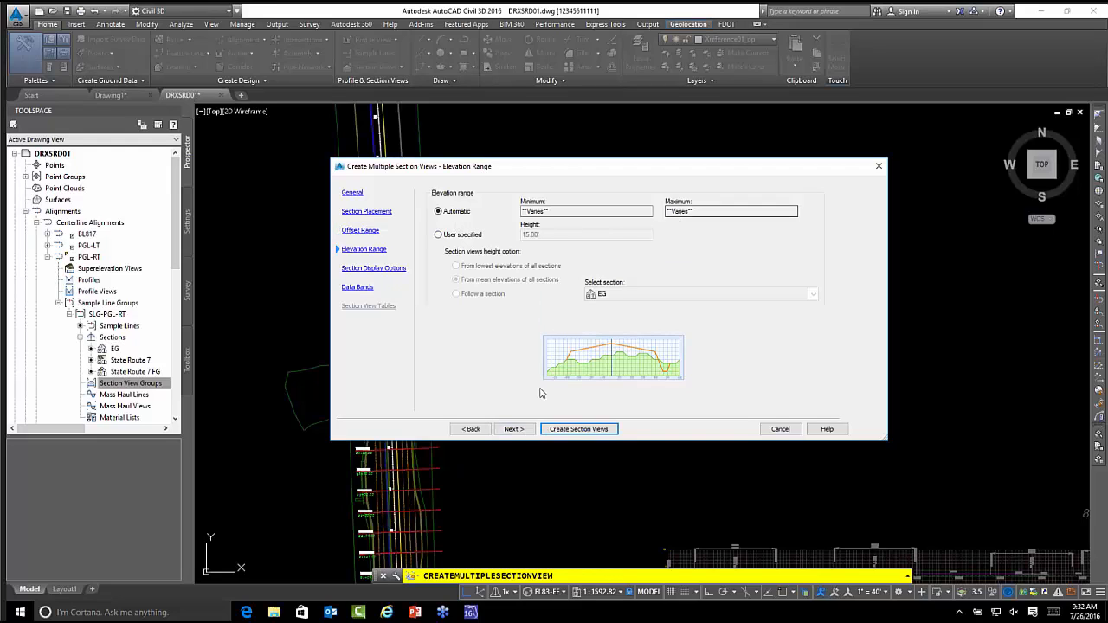
left_click(514, 429)
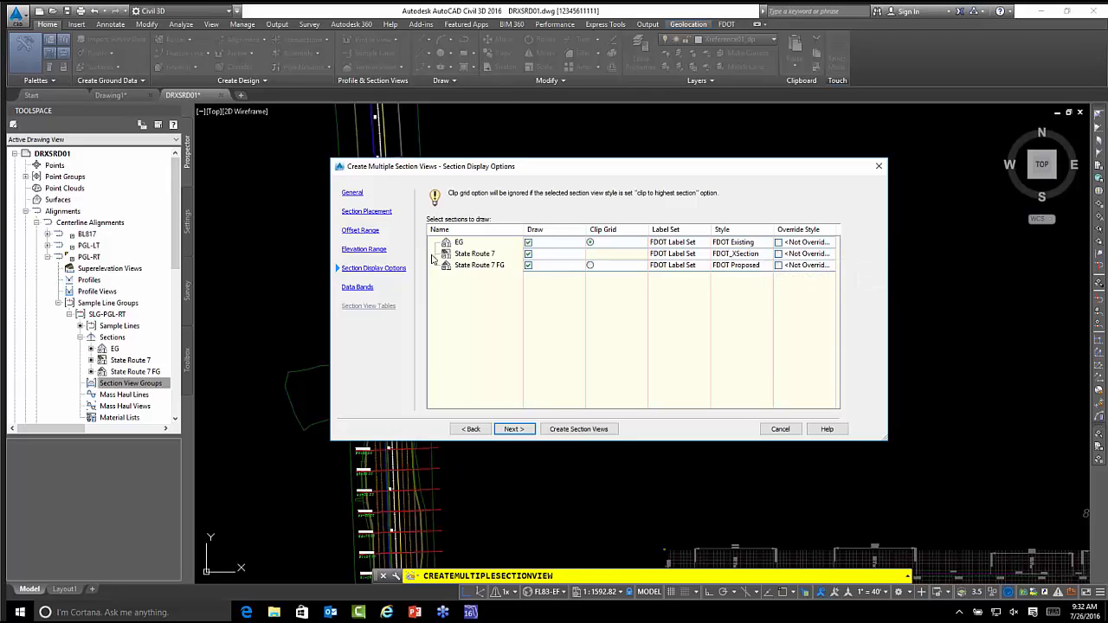
left_click(473, 254)
left_click(468, 266)
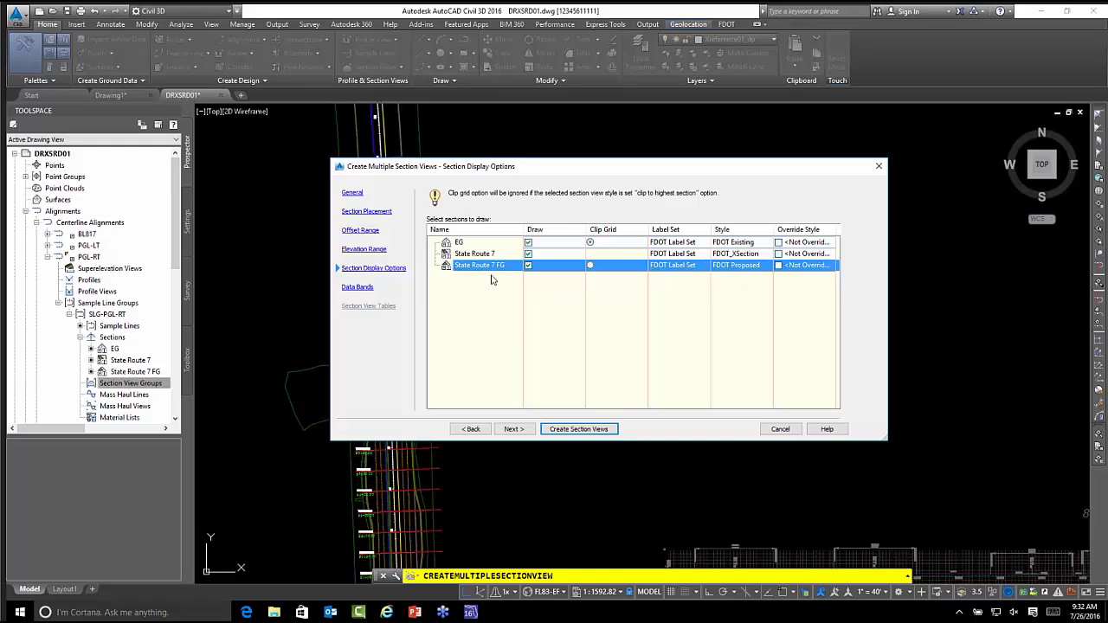
left_click(512, 429)
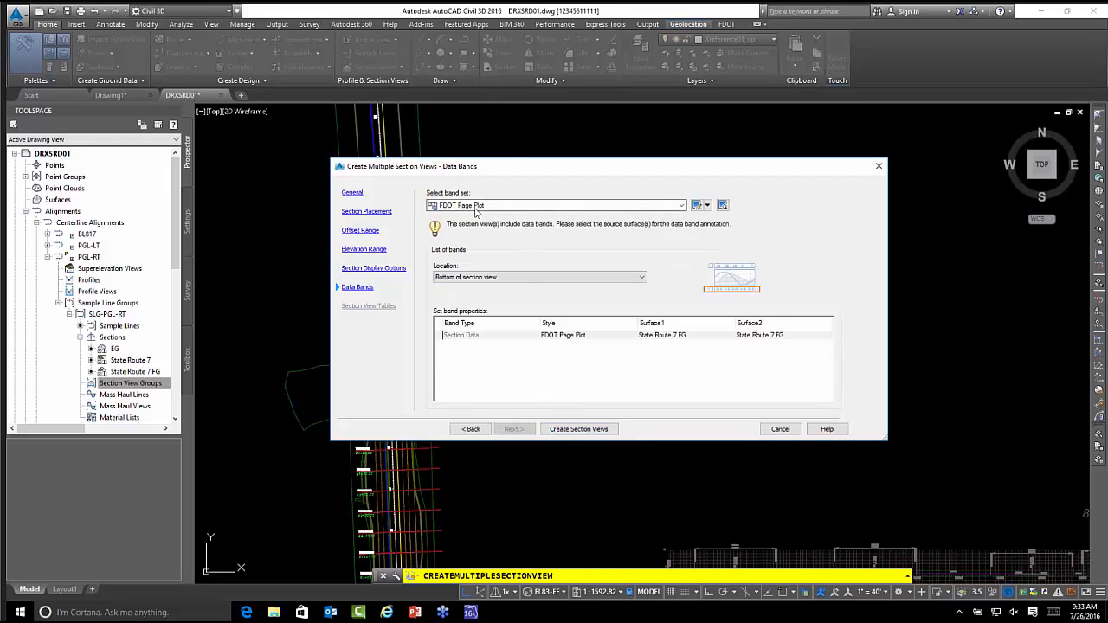
- Create the section views with the FDOT Page Plot band set and place their origin in the empty area east of the alignment
left_click(580, 430)
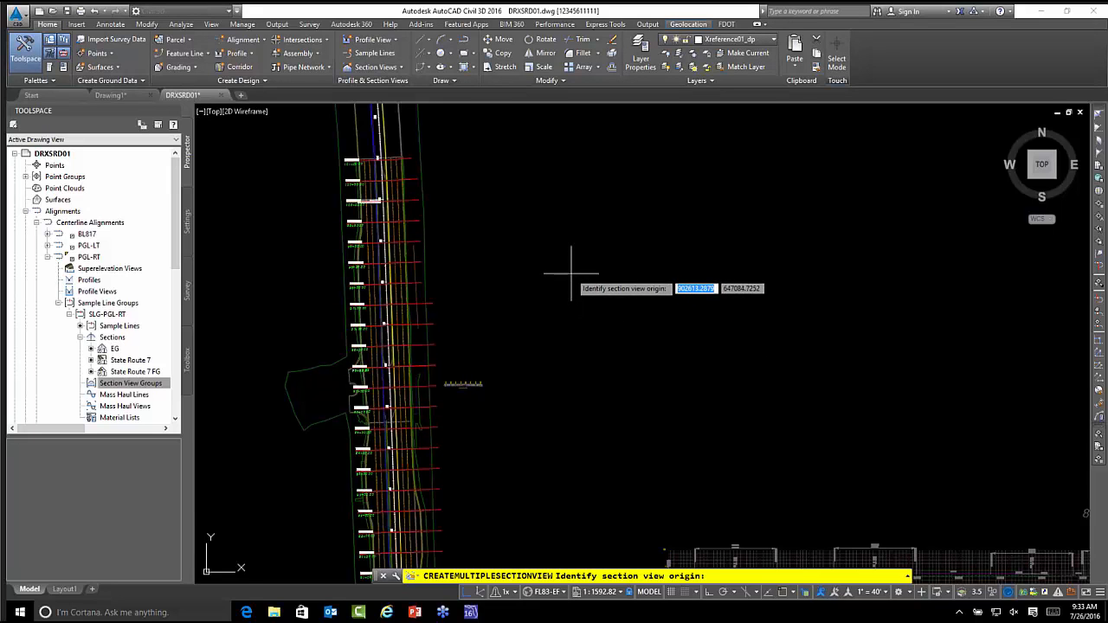
middle_click_drag(574, 257, 554, 292)
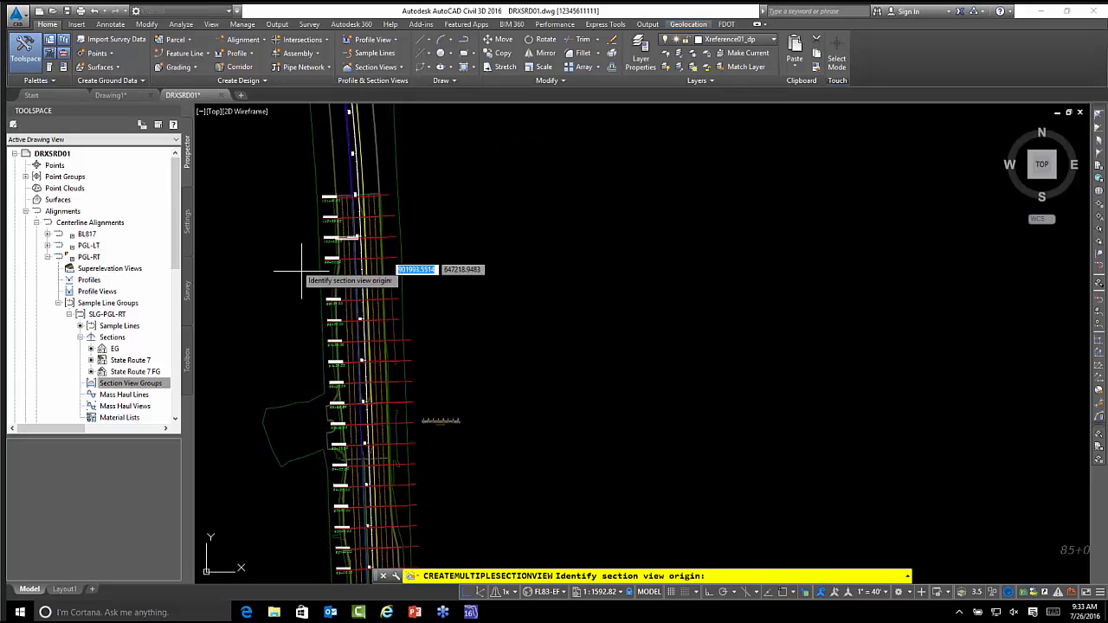
left_click(537, 292)
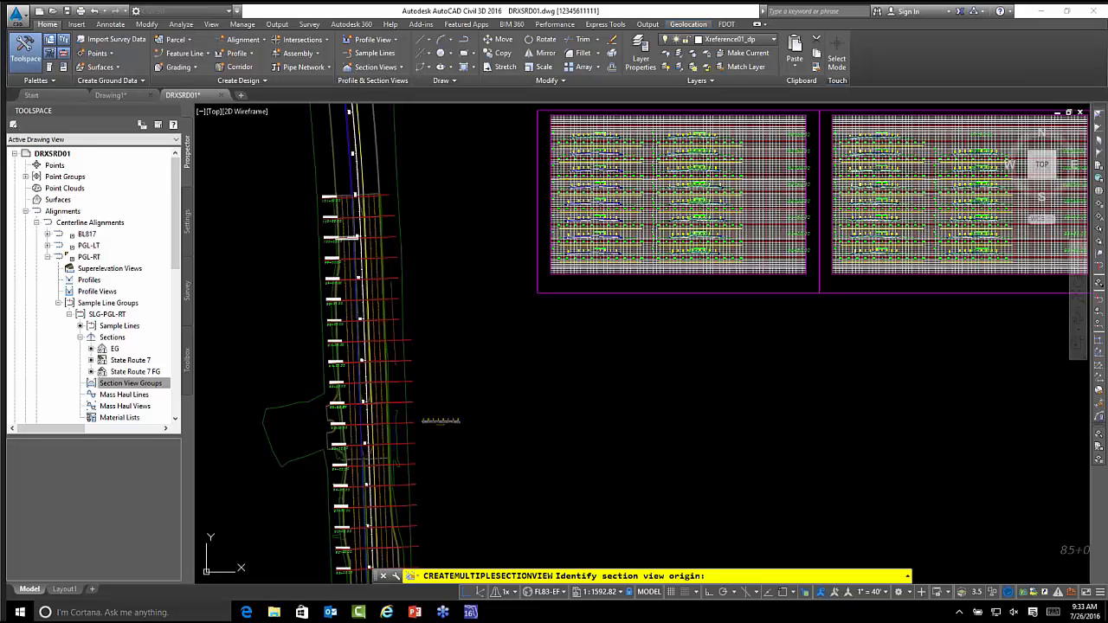
- Inspect the new section sheets and set the drawing's annotation scale to 1" = 20'
mouse_move(522, 268)
middle_mouse_down()
mouse_move(425, 297)
mouse_move(398, 329)
middle_mouse_up()
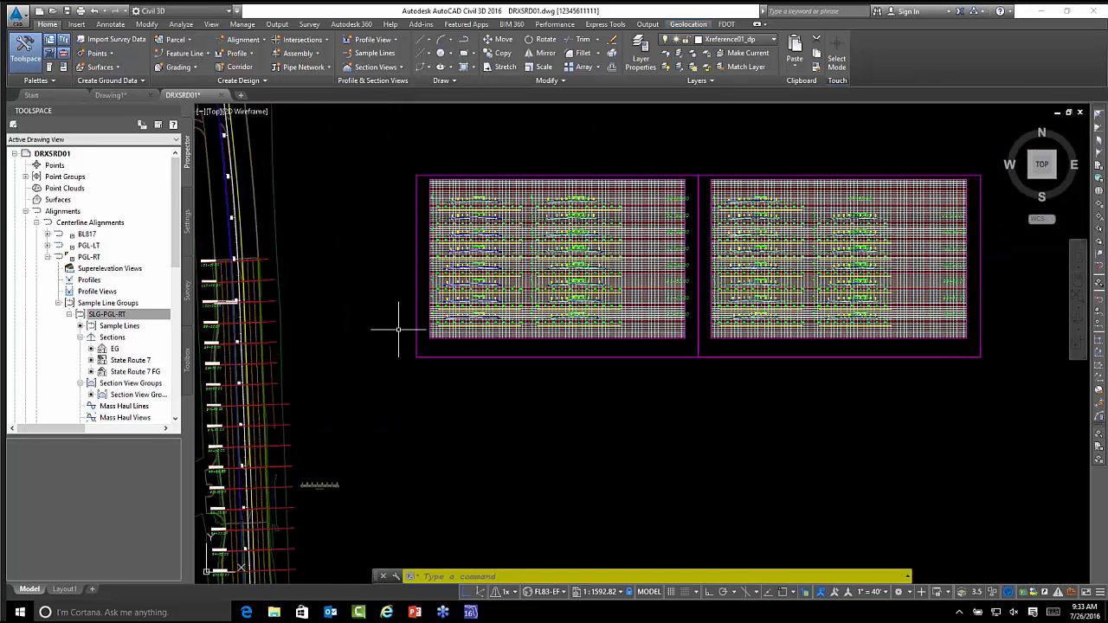
scroll(454, 298, "up", 4)
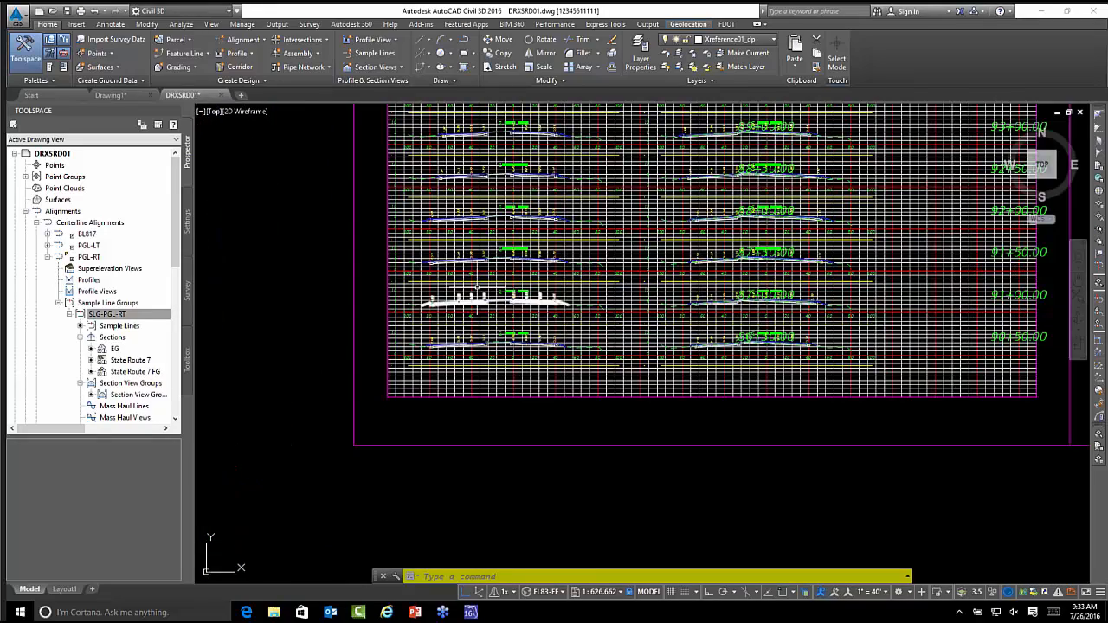
middle_click_drag(476, 288, 424, 345)
middle_click_drag(552, 274, 510, 301)
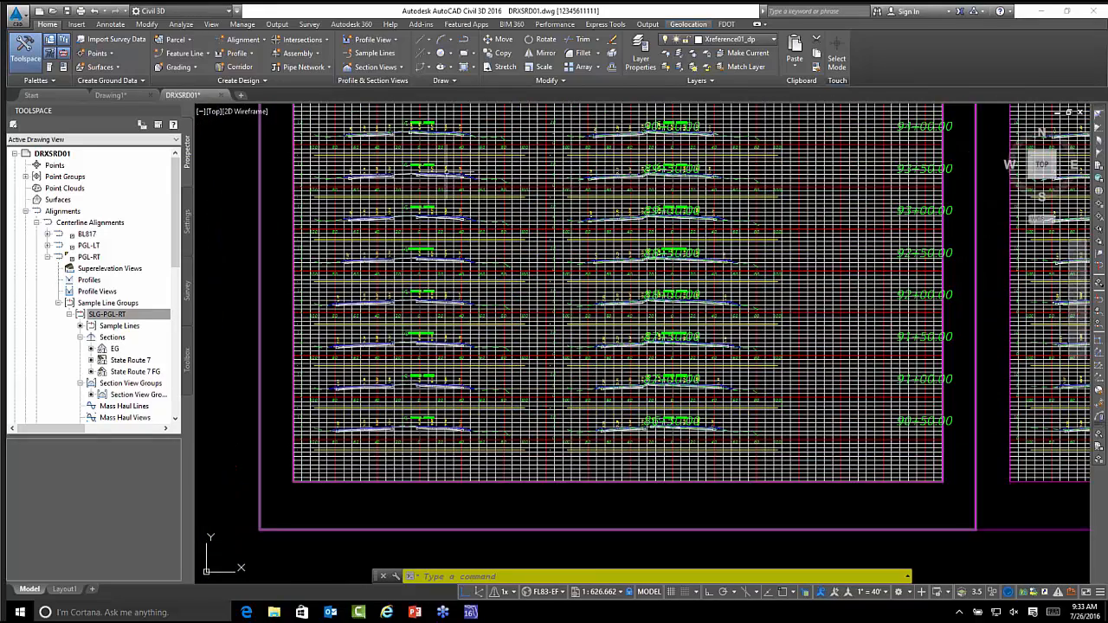
scroll(510, 300, "down", 2)
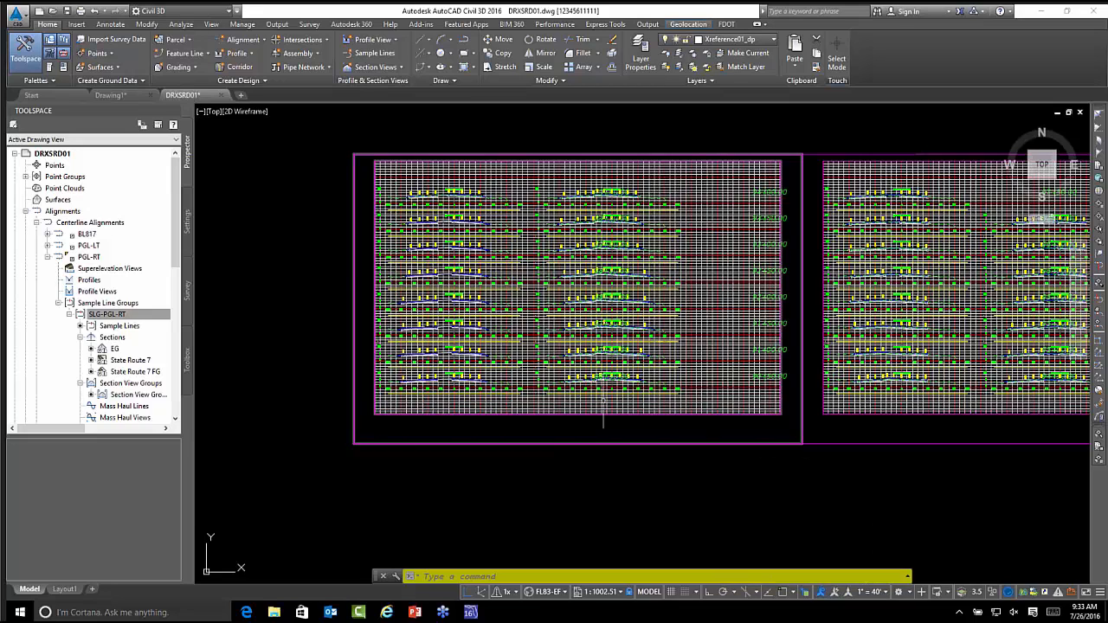
middle_click_drag(604, 416, 553, 413)
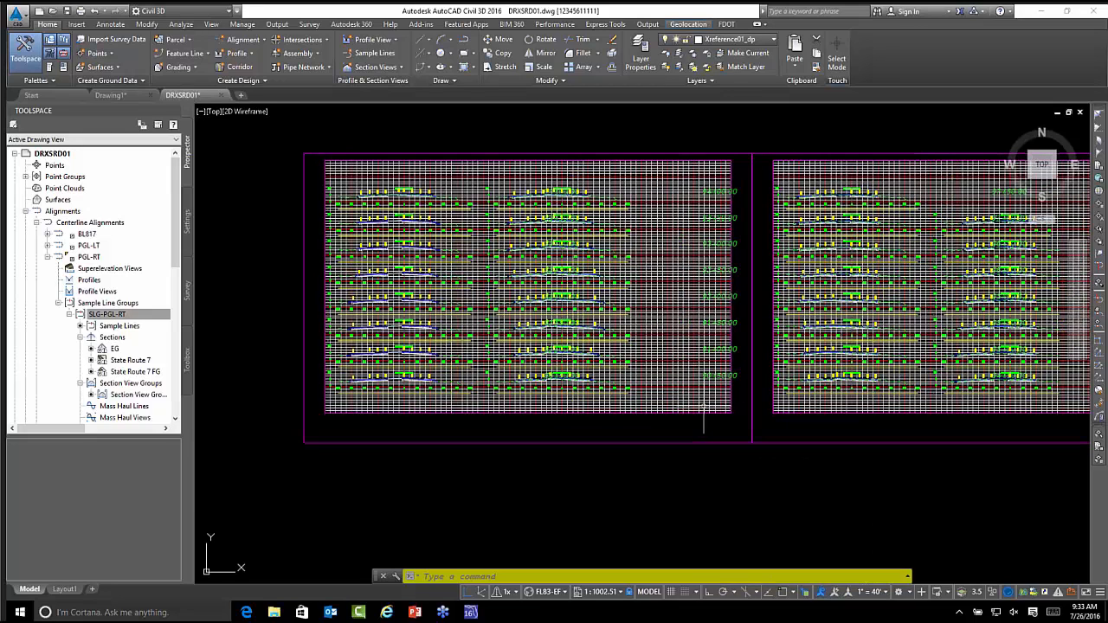
left_click(883, 593)
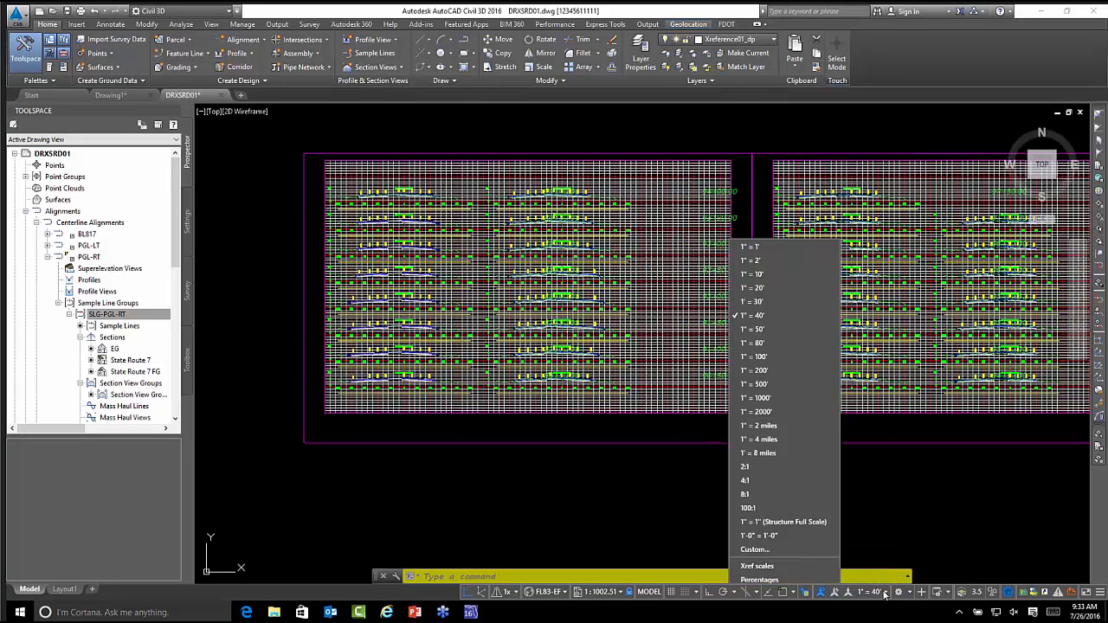
left_click(792, 290)
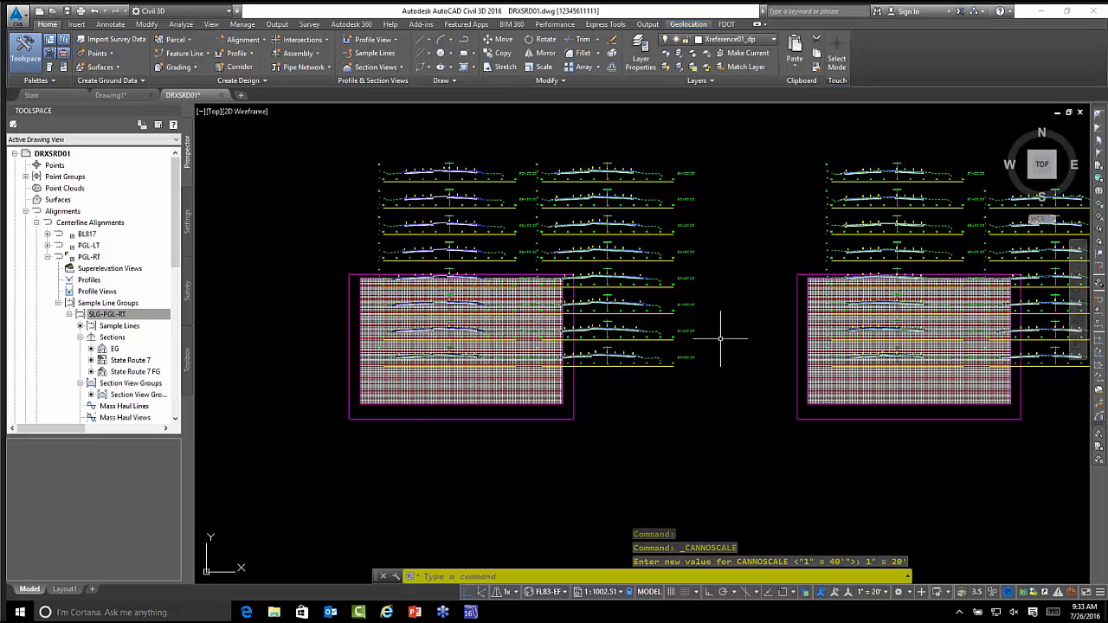
- Update the section view group layout, selecting all section views across both sheets
left_click(390, 420)
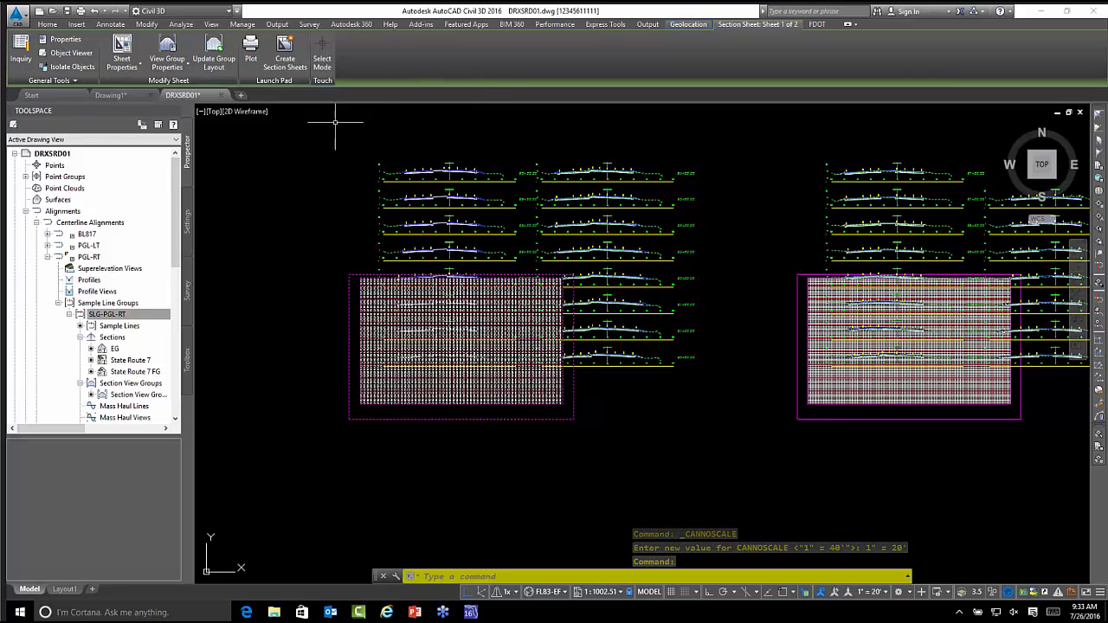
left_click(214, 55)
scroll(296, 156, "down", 3)
left_click(294, 154)
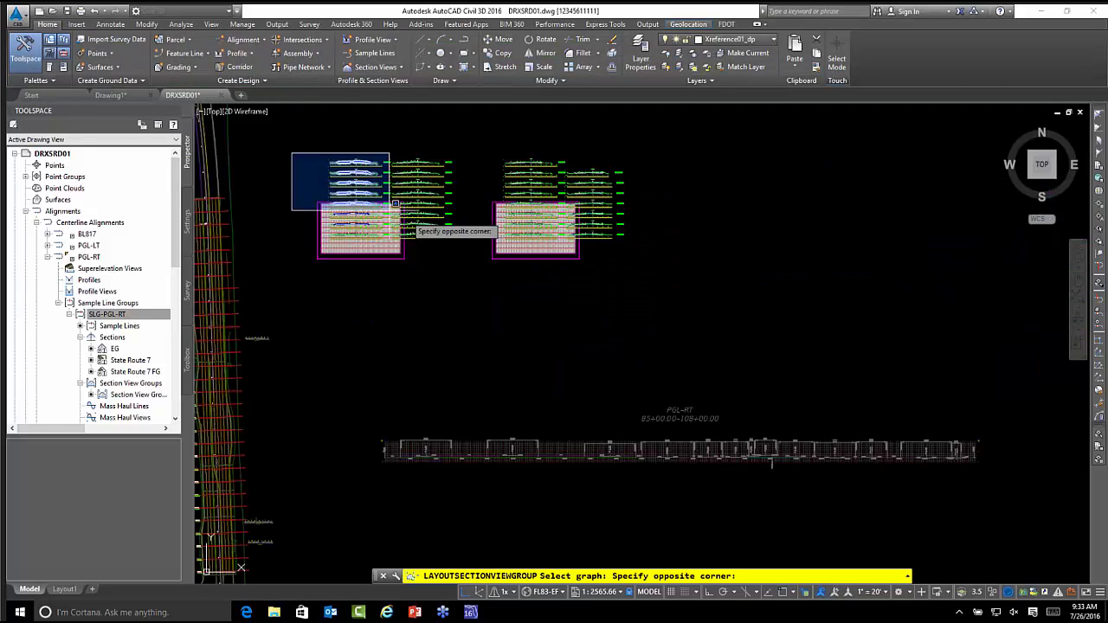
left_click(680, 315)
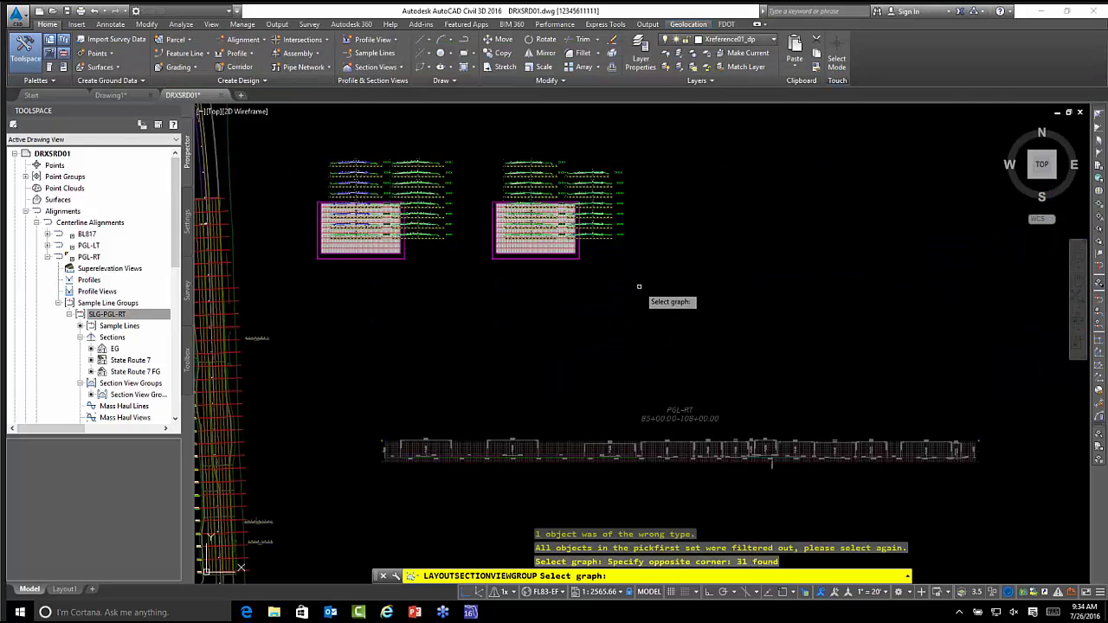
key("Return")
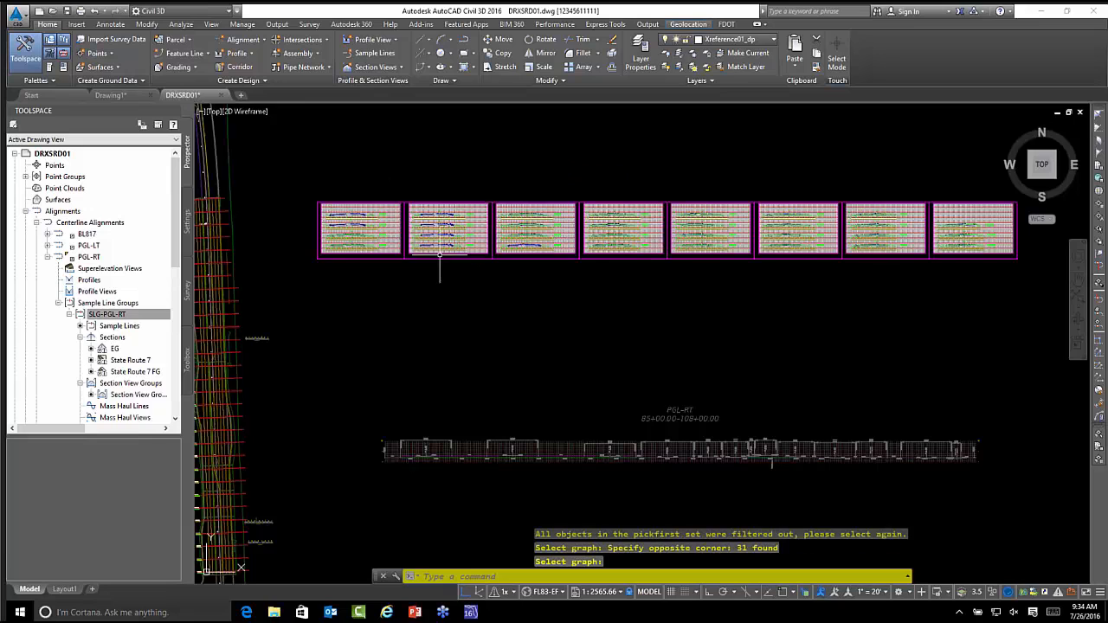
- Examine the rearranged section sheets, checking the grid, the cross sections and the station labels on the first sheets
scroll(396, 232, "up", 2)
scroll(384, 234, "up", 4)
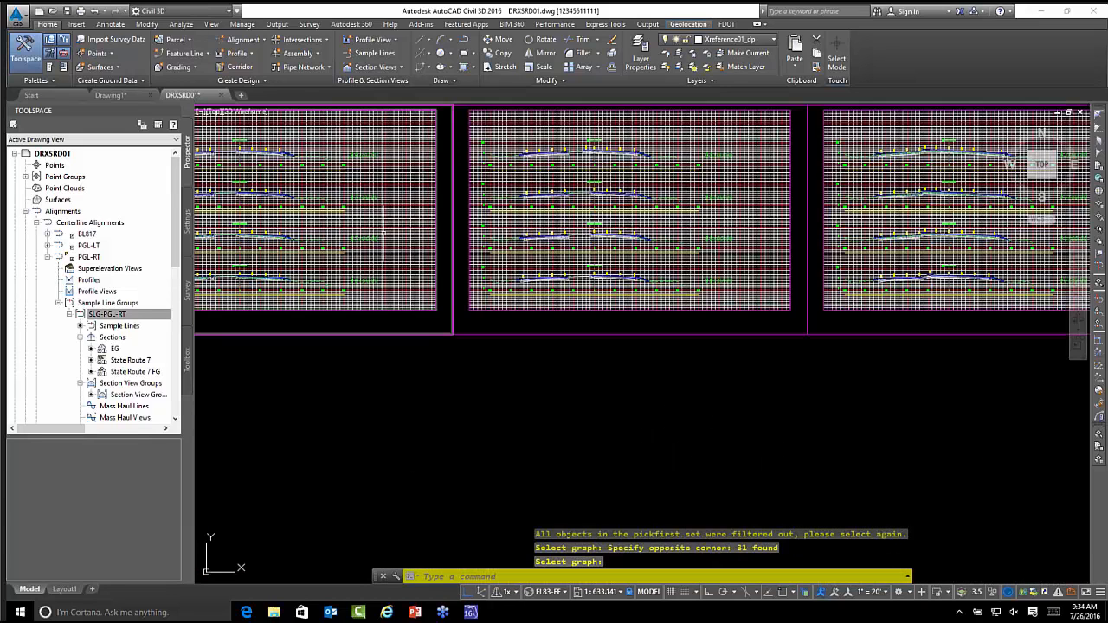
middle_click_drag(383, 233, 714, 345)
scroll(668, 340, "up", 2)
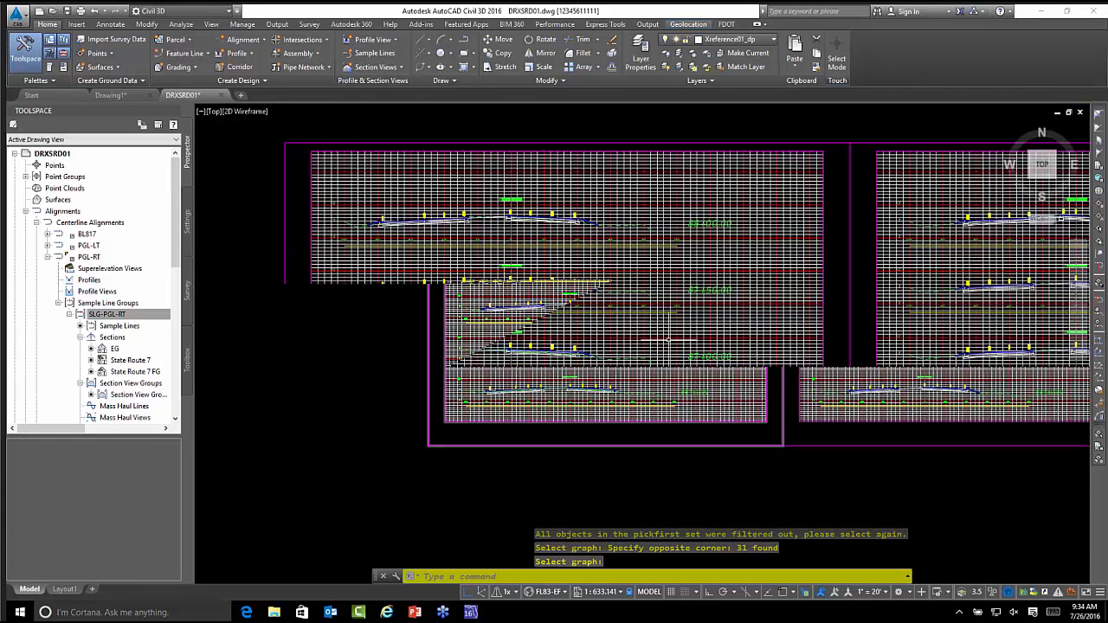
scroll(708, 323, "down", 2)
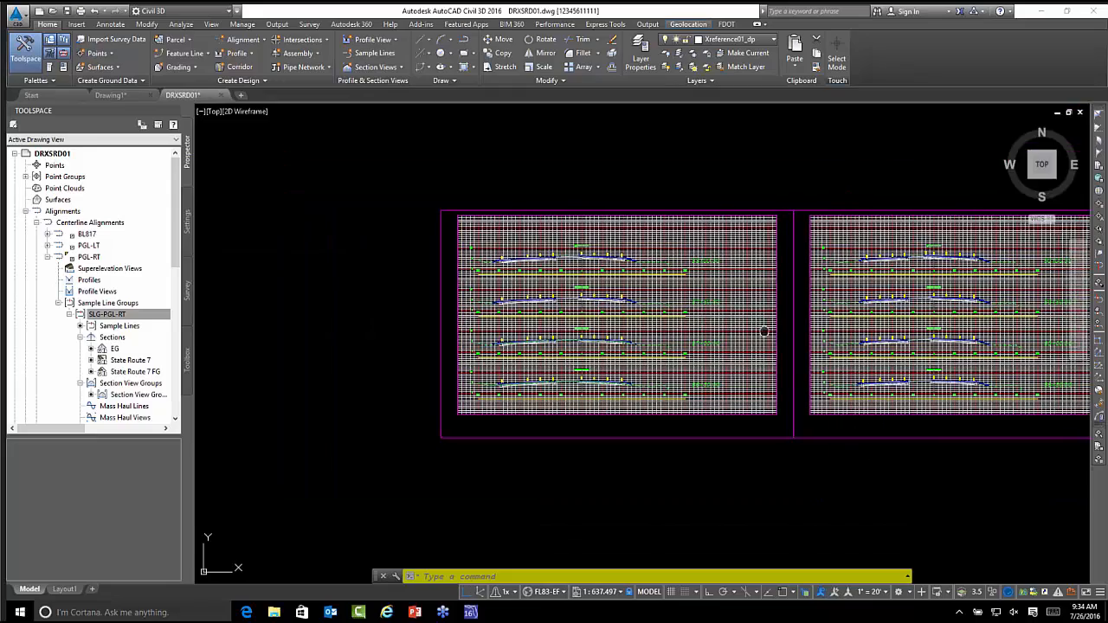
middle_click_drag(764, 332, 595, 328)
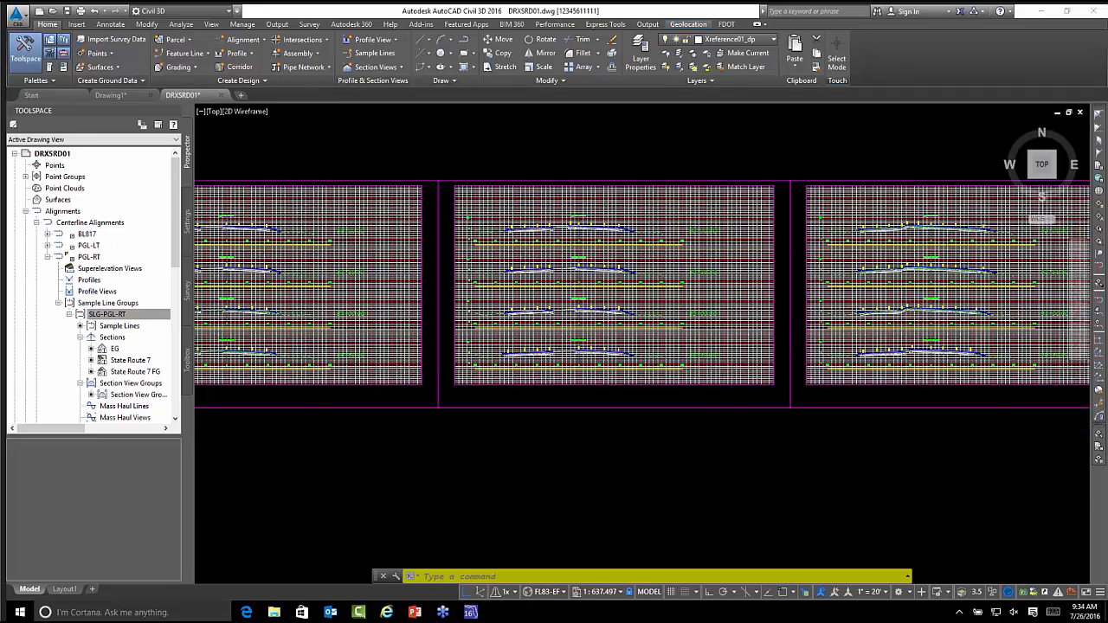
scroll(740, 278, "up", 2)
scroll(692, 231, "up", 2)
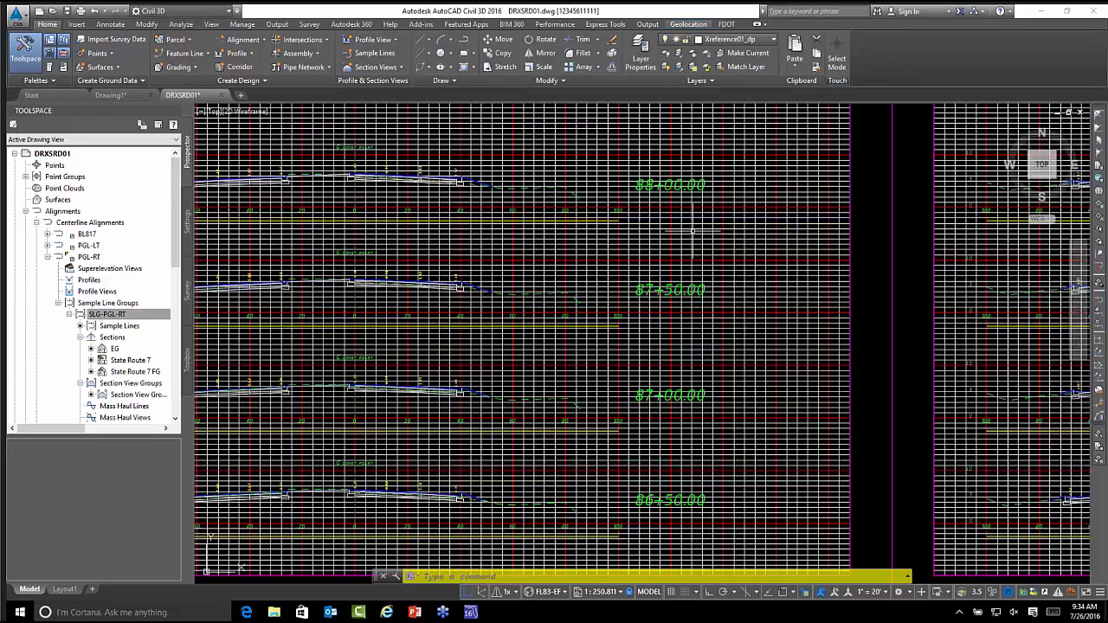
middle_click_drag(692, 231, 771, 261)
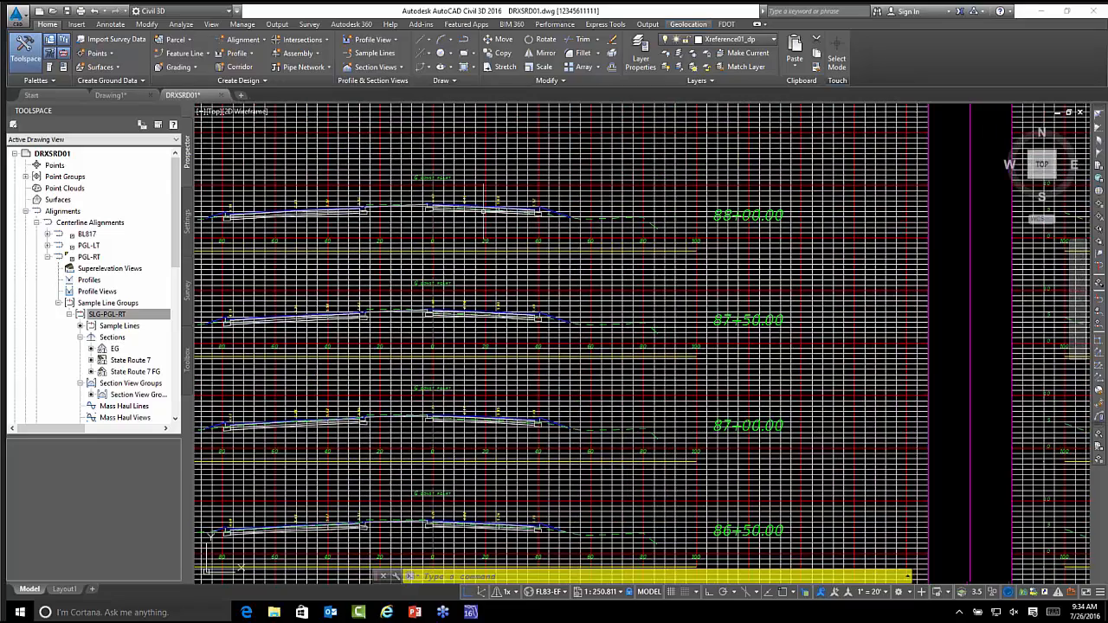
mouse_move(483, 214)
middle_mouse_down()
mouse_move(632, 230)
mouse_move(678, 251)
middle_mouse_up()
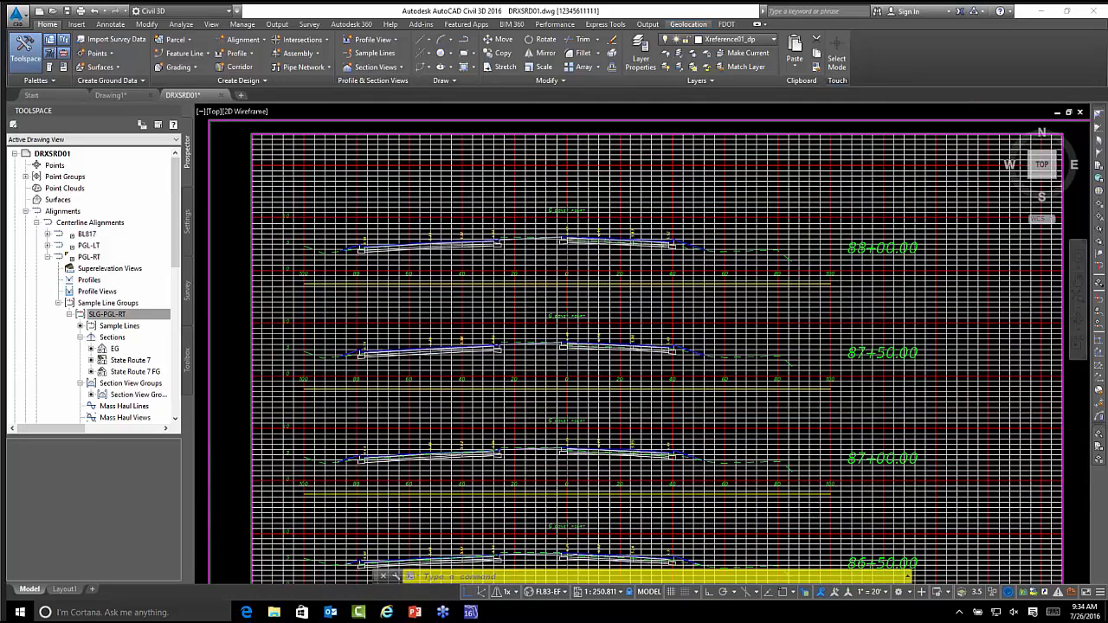
scroll(549, 182, "down", 2)
scroll(547, 217, "up", 2)
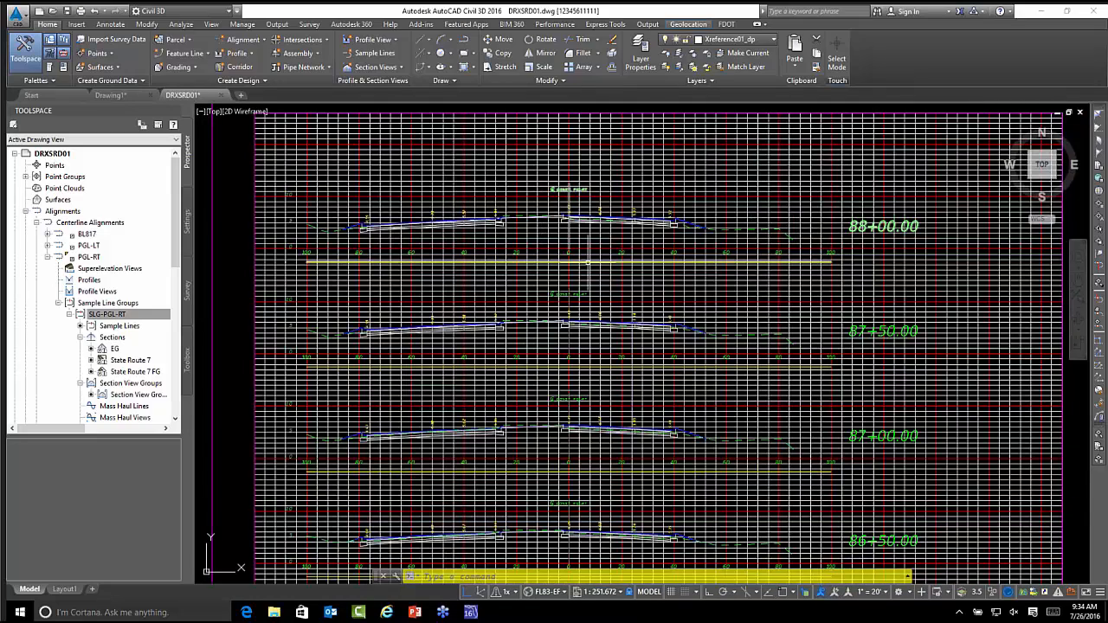
scroll(587, 262, "down", 2)
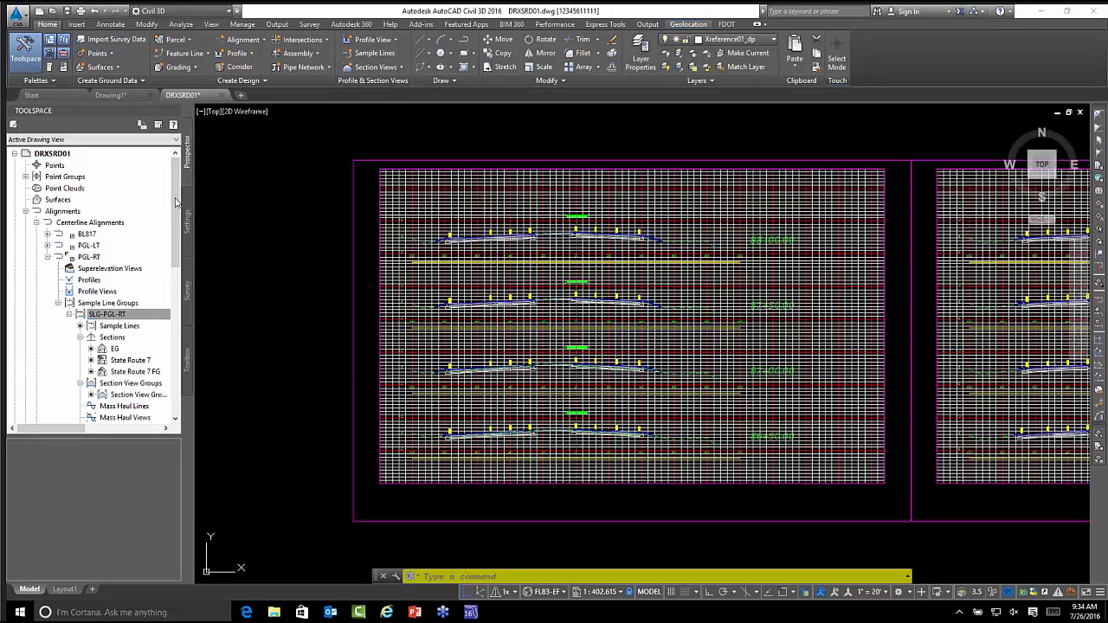
- Change the group plot style of Section View Group - 1 in SLG-PGL-RT to FDOT_Group Plot
left_click(114, 313)
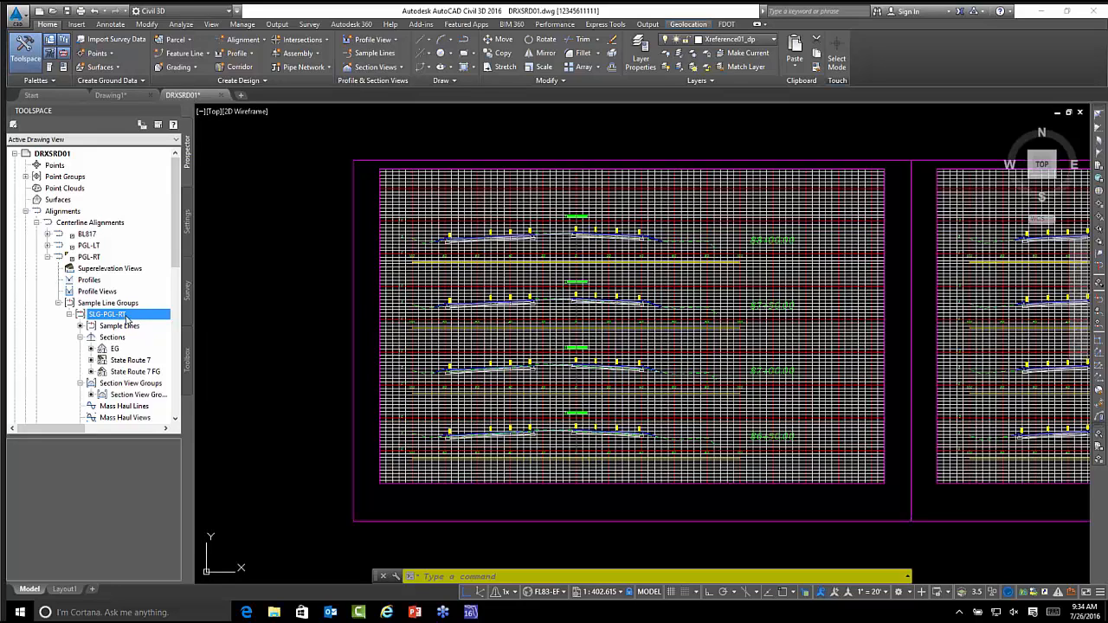
right_click(126, 320)
key("Escape")
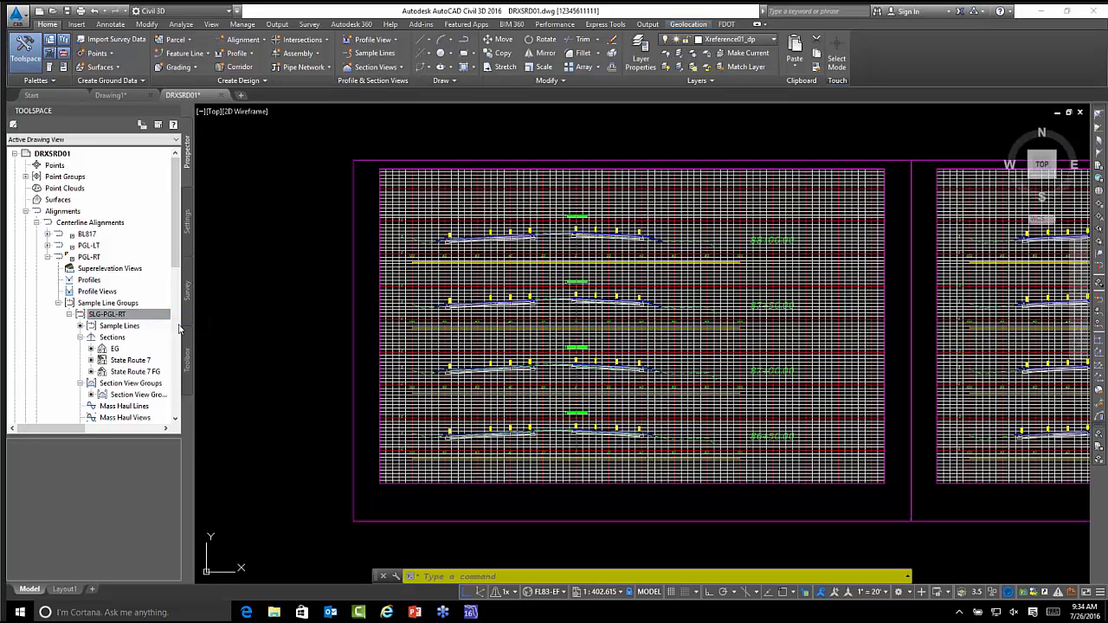
left_click(518, 177)
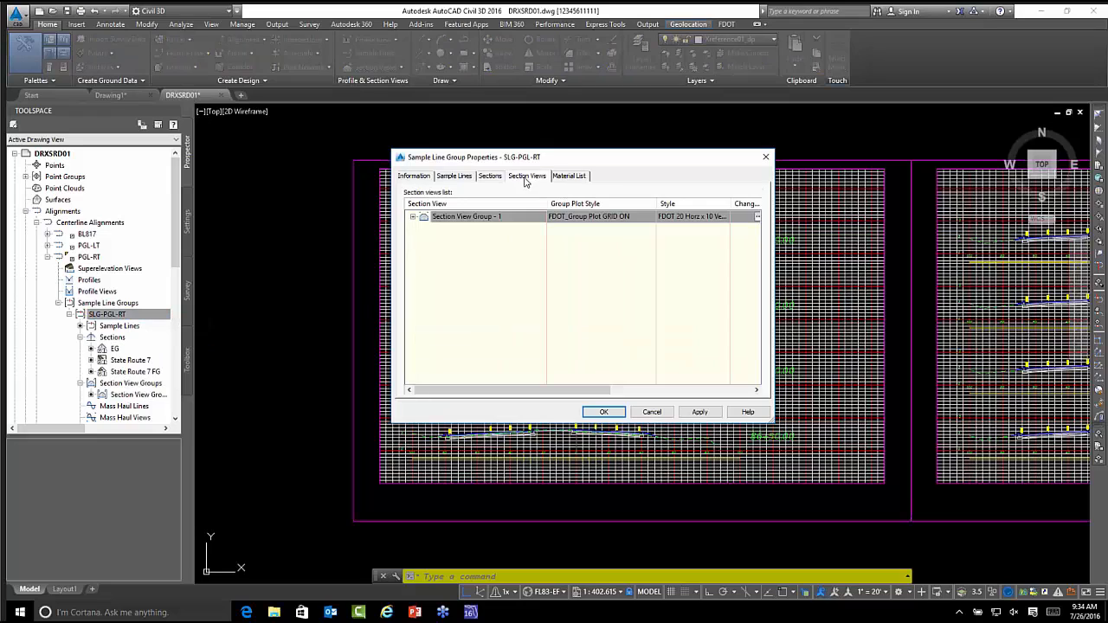
double_click(578, 216)
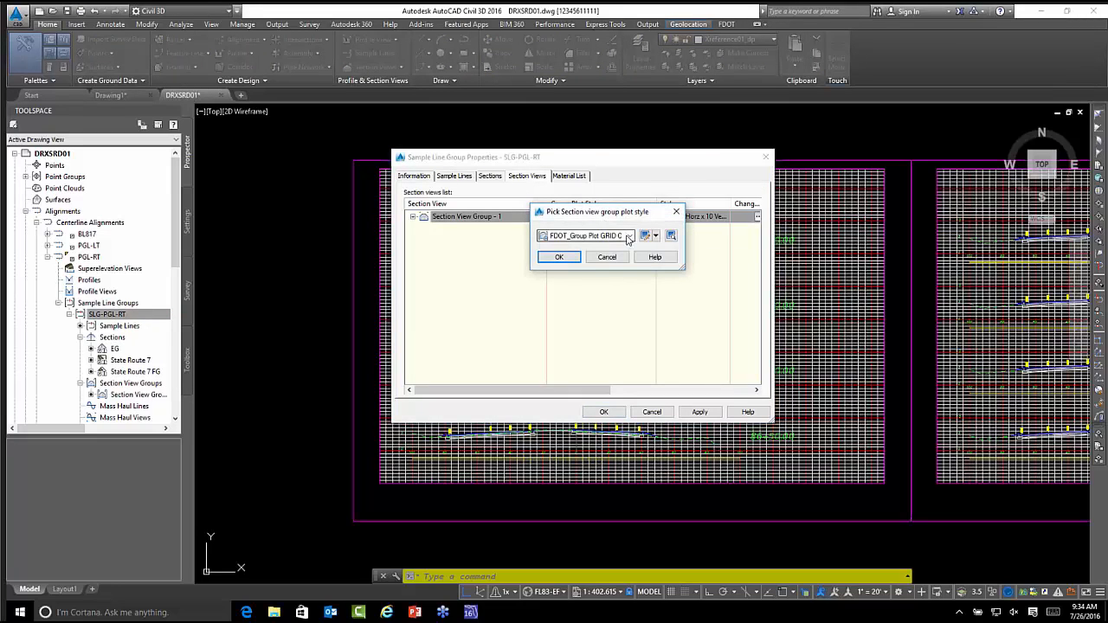
left_click(629, 235)
left_click(594, 250)
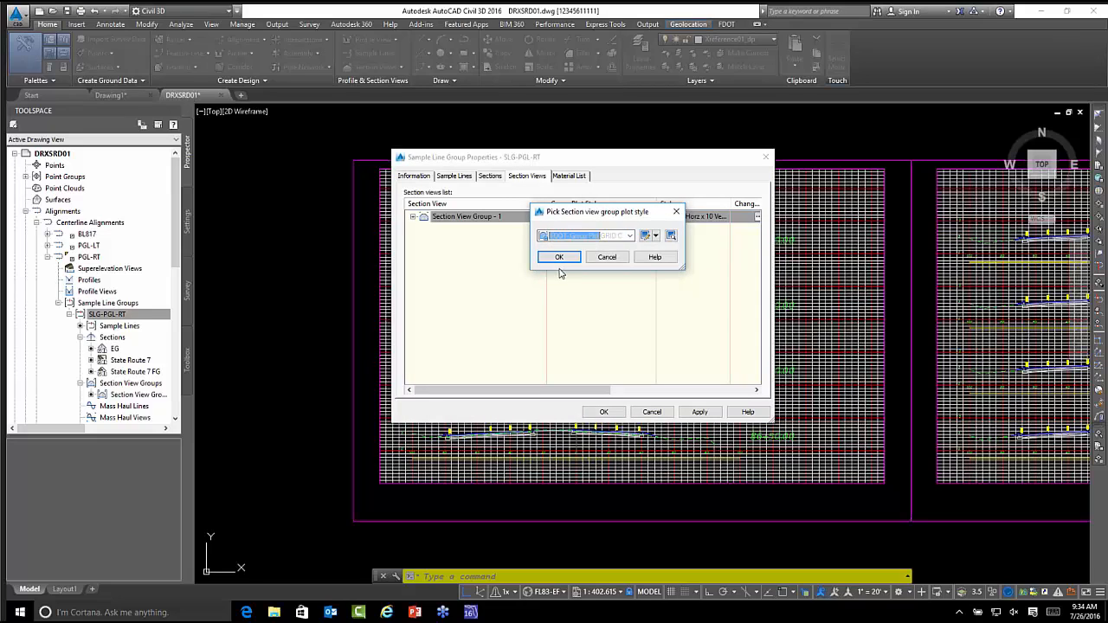
left_click(559, 257)
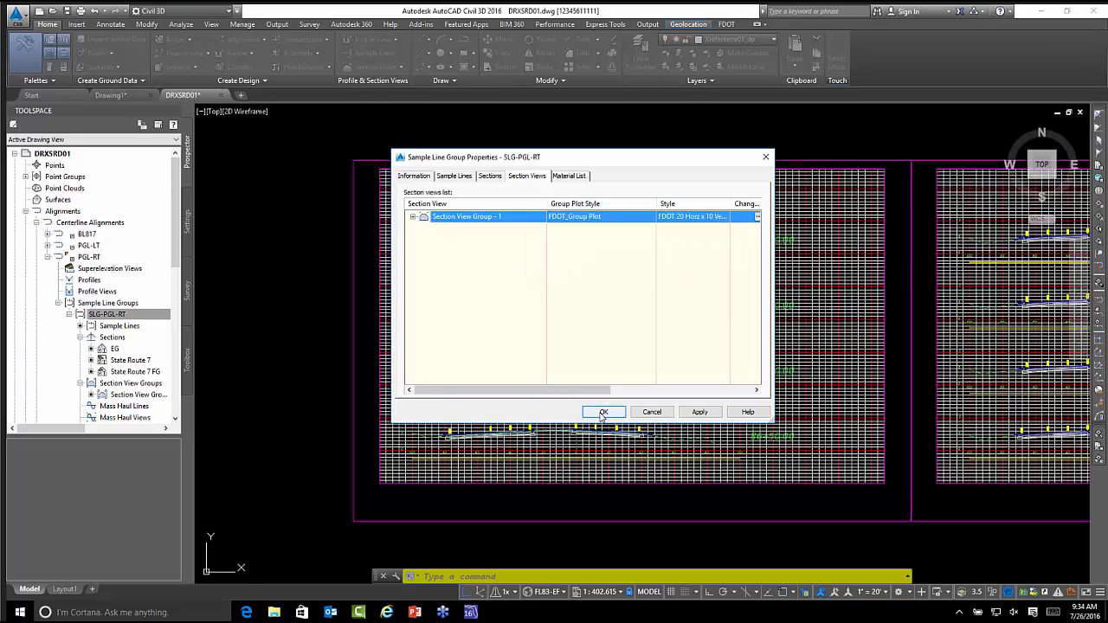
left_click(603, 413)
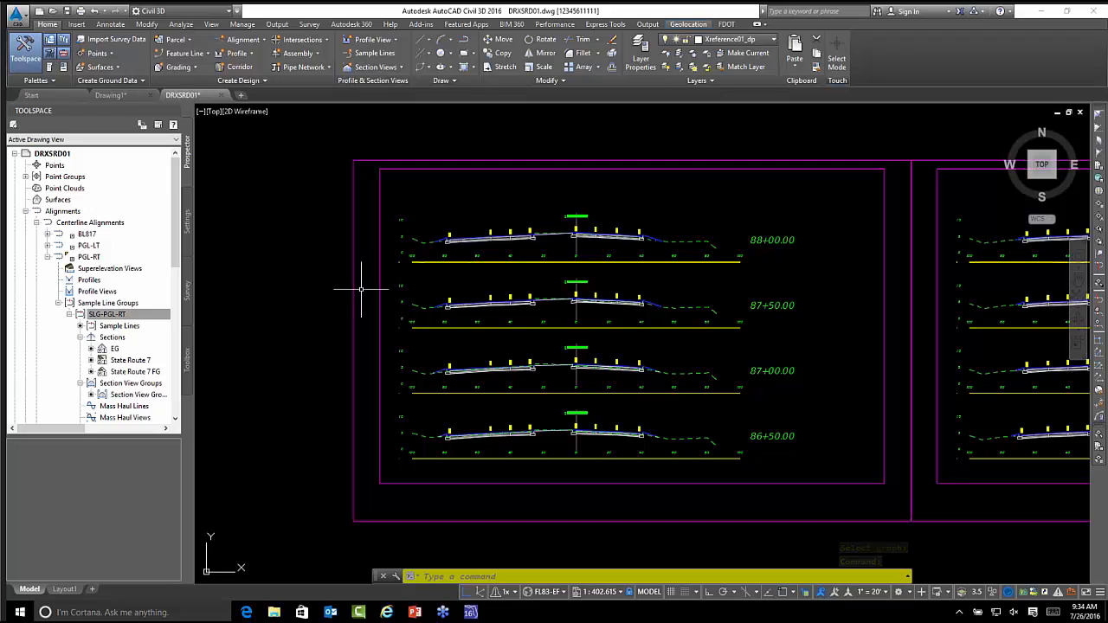
- Collapse the alignment branches of the drawing and of the data shortcuts in the project tree
scroll(334, 315, "down", 1)
scroll(427, 313, "up", 1)
mouse_move(428, 313)
middle_mouse_down()
mouse_move(484, 311)
mouse_move(405, 307)
middle_mouse_up()
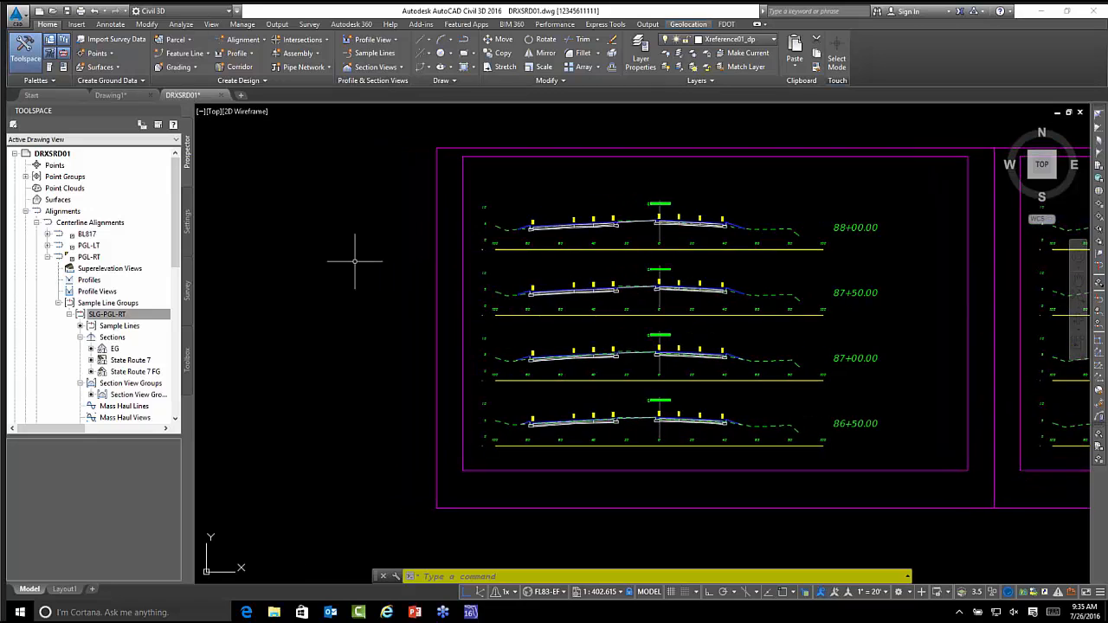
left_click(59, 302)
left_click(48, 257)
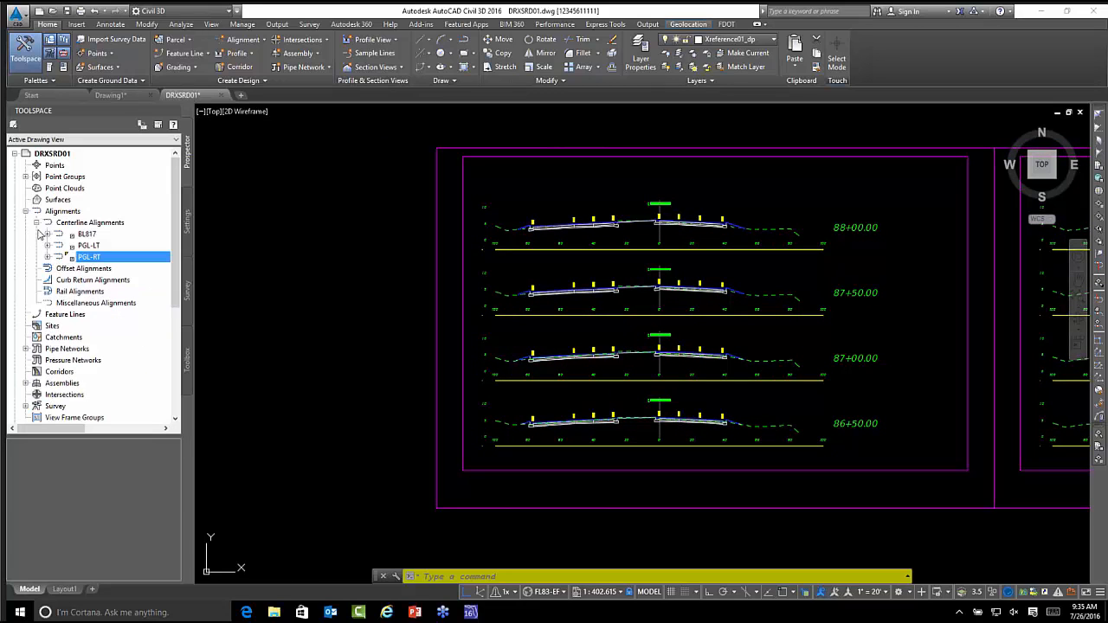
left_click(37, 223)
left_click(26, 212)
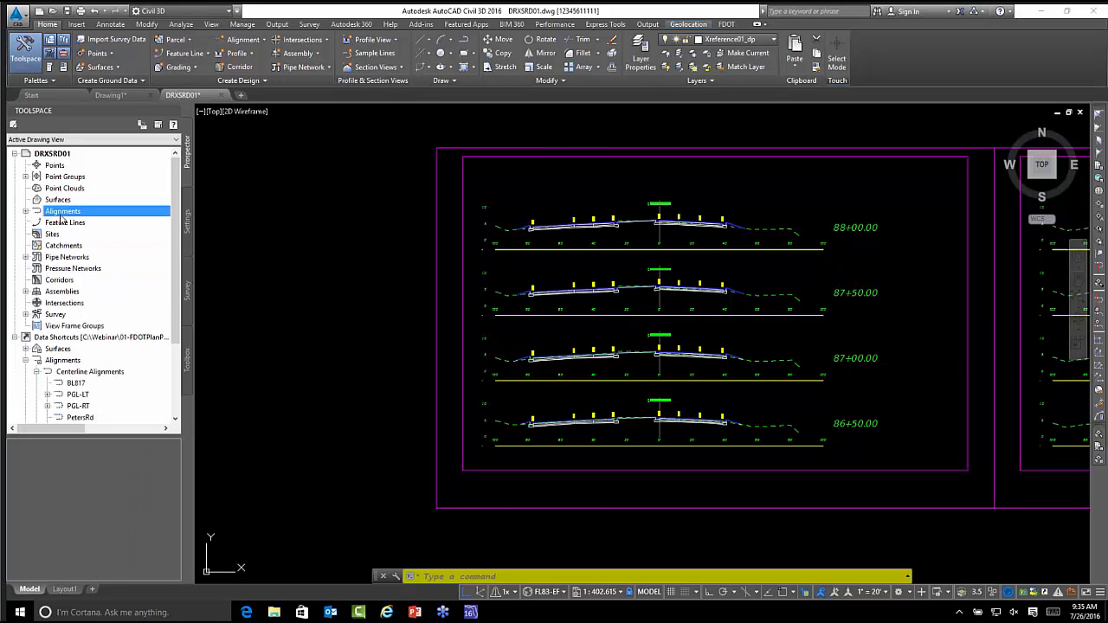
left_click(26, 360)
left_click(53, 373)
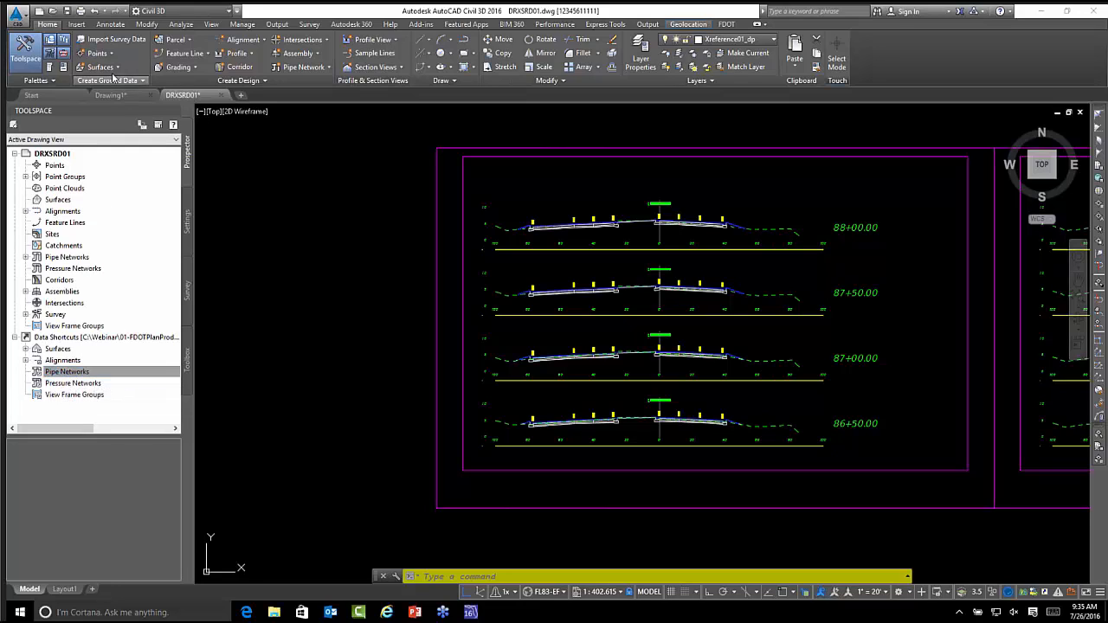
- Save the cross section drawing and open DRPRRD01 from the project's Drainage folder
left_click(67, 12)
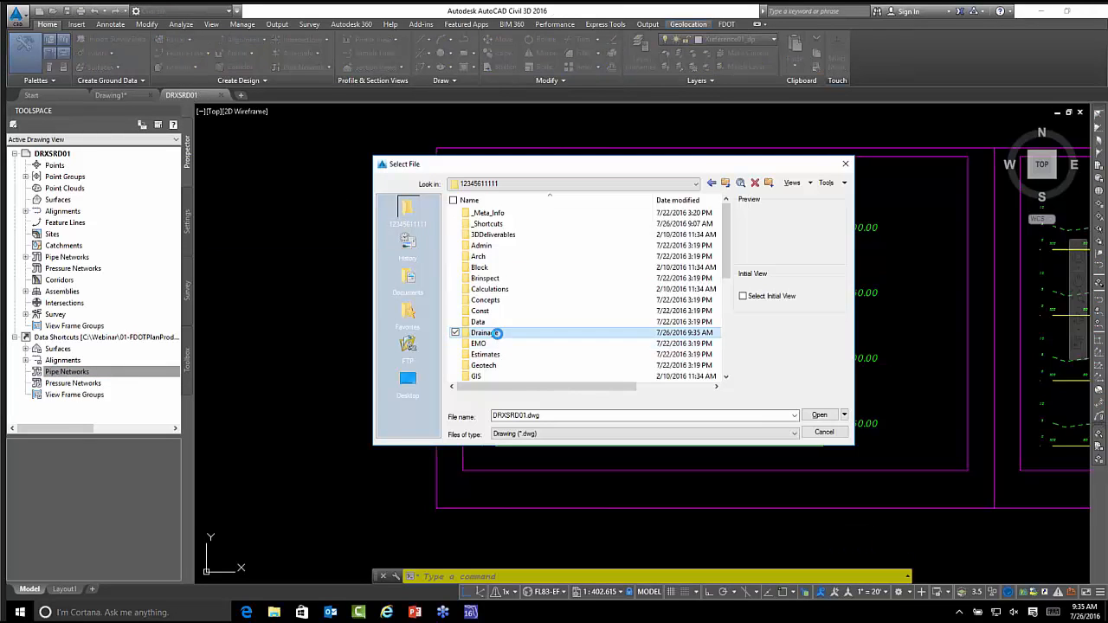
double_click(495, 332)
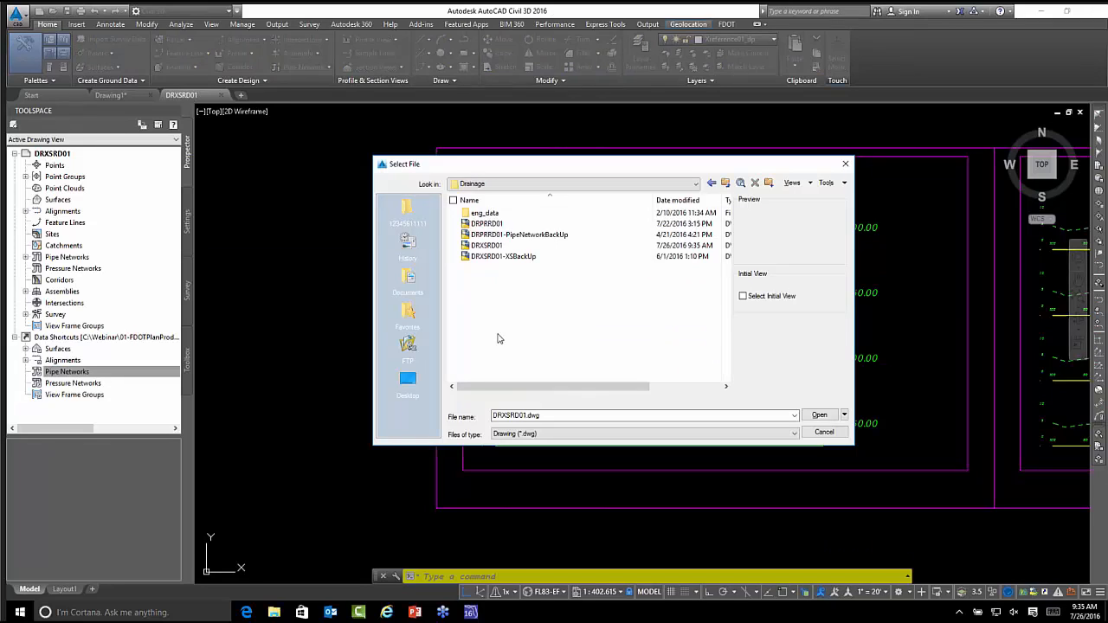
left_click(490, 224)
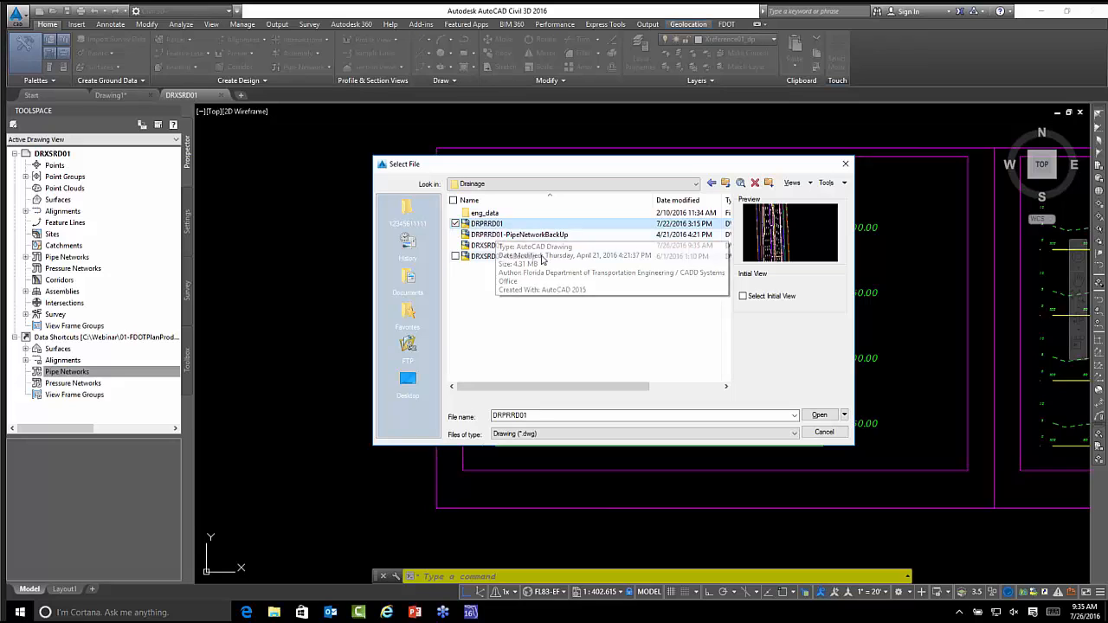
left_click(820, 415)
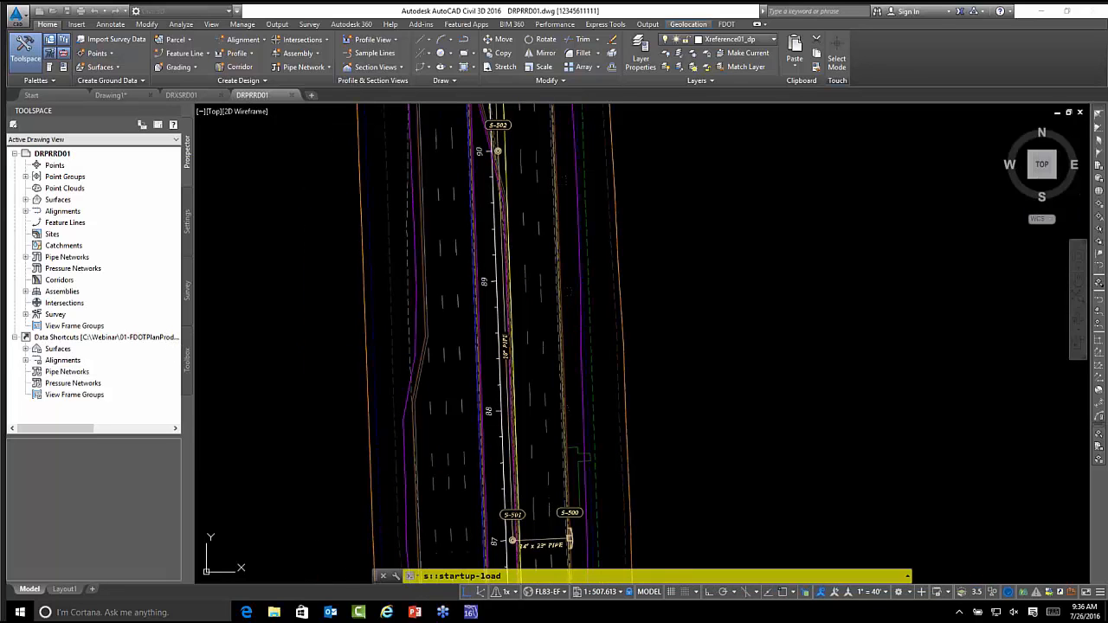
left_click(157, 337)
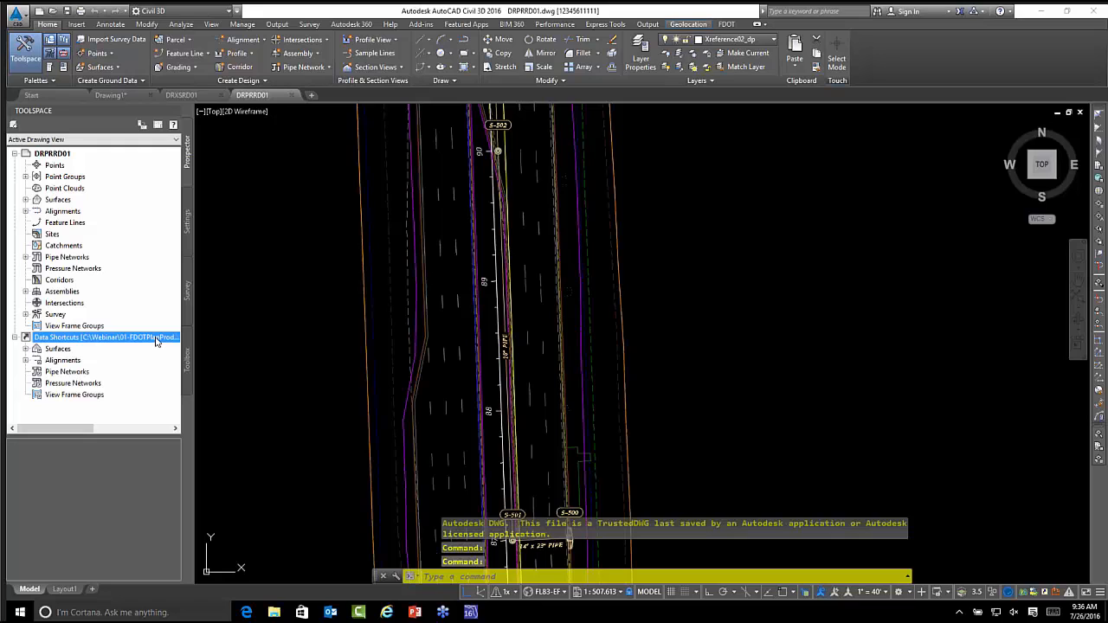
right_click(156, 340)
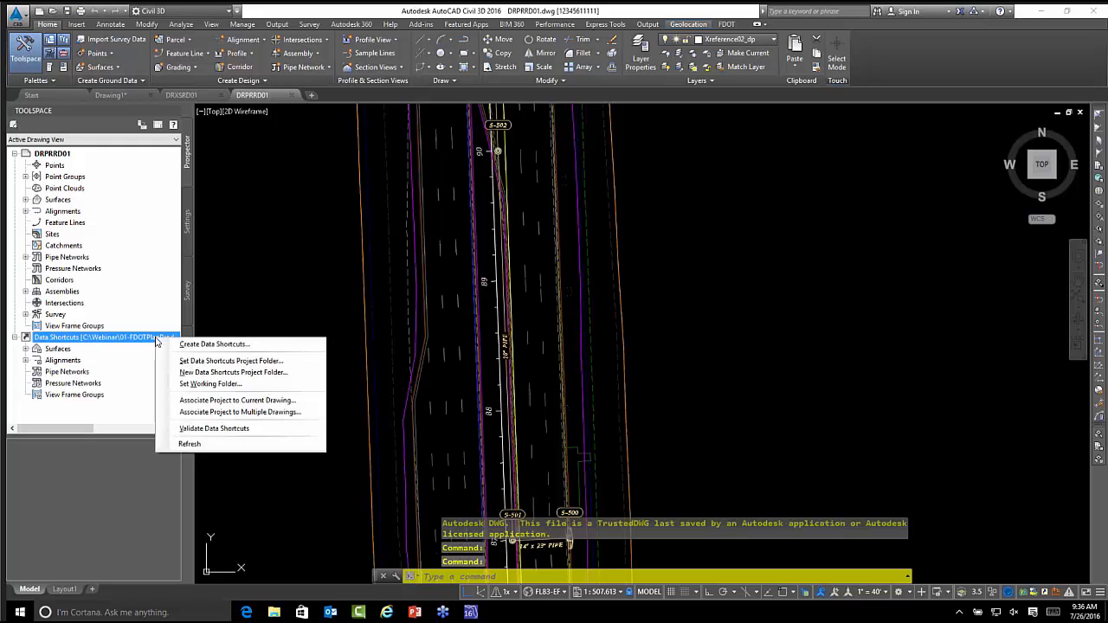
left_click(251, 401)
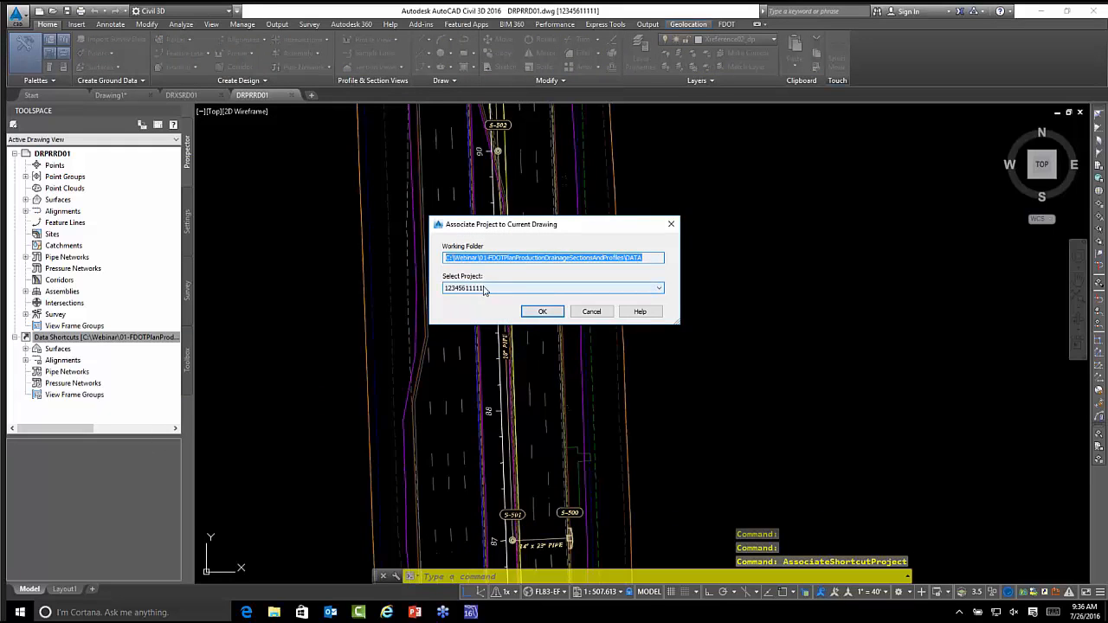
left_click(538, 313)
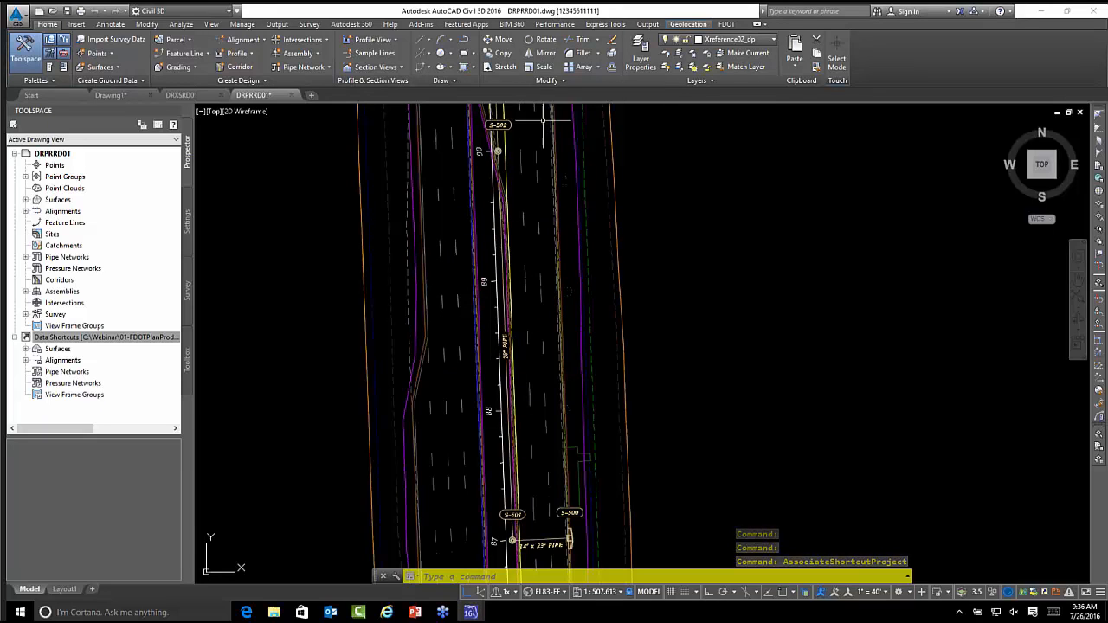
middle_click_drag(514, 198, 539, 227)
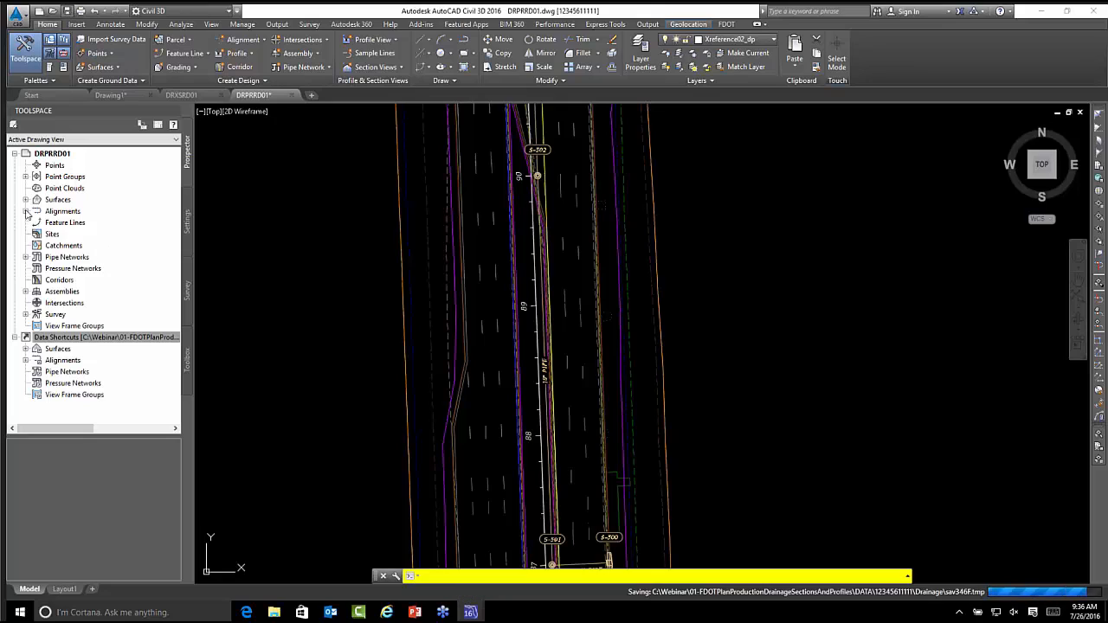
key("ctrl+s")
- Expand the drawing's pipe networks and select the PROP-DRAIN network
left_click(26, 257)
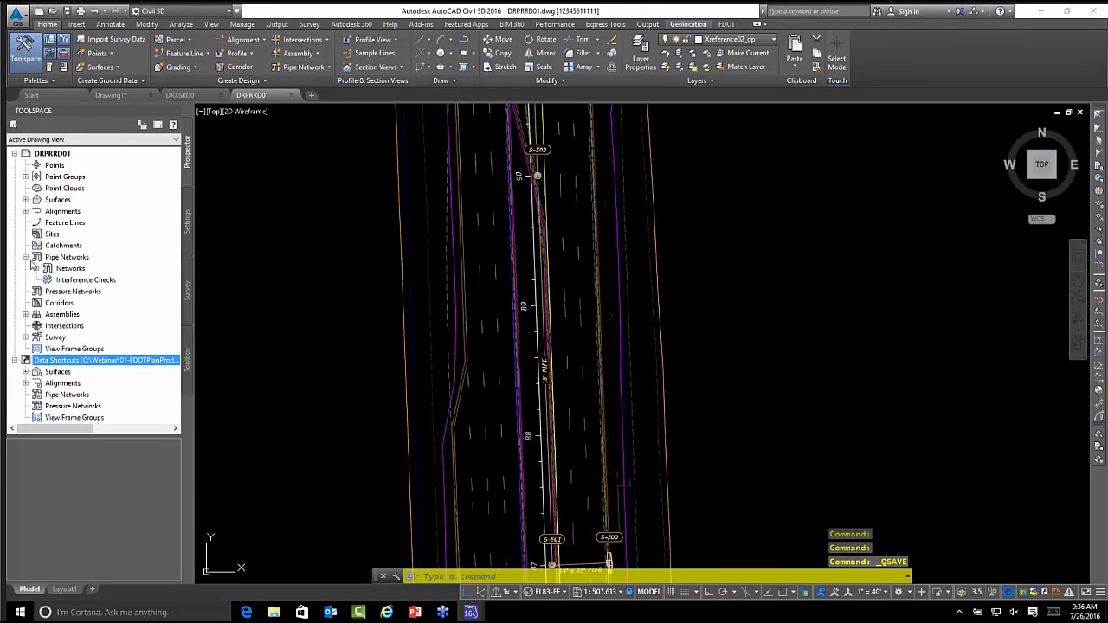
left_click(36, 268)
left_click(57, 279)
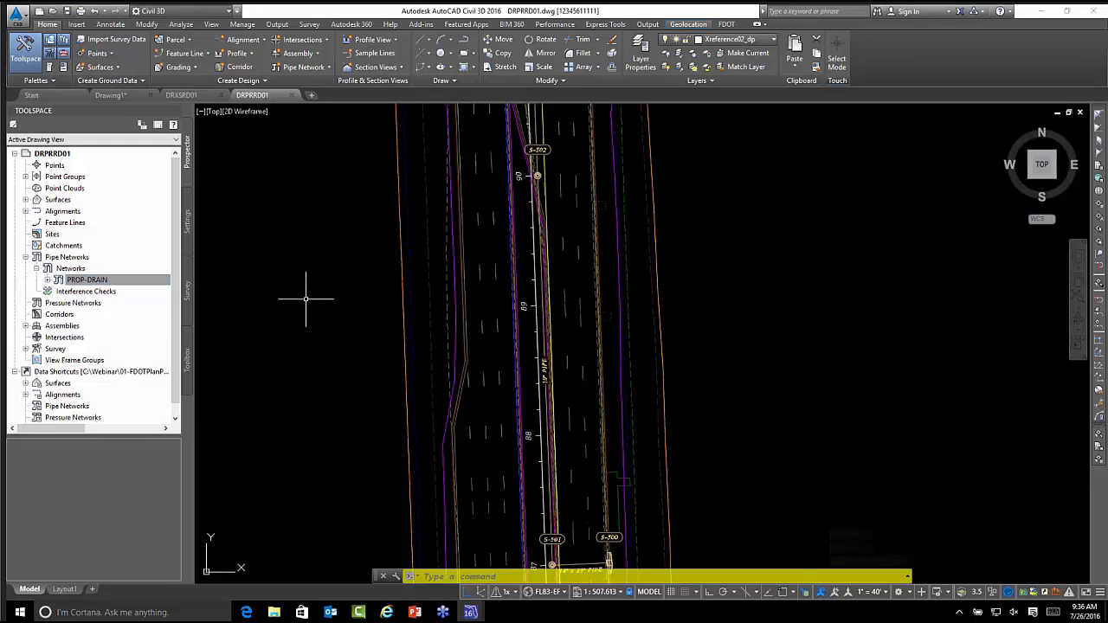
- Examine the PROP-DRAIN pipes and structures along the roadway in plan, up to structures S-504 and S-503 near station 93
middle_click_drag(378, 288, 370, 327)
middle_click_drag(383, 267, 361, 393)
scroll(441, 354, "up", 7)
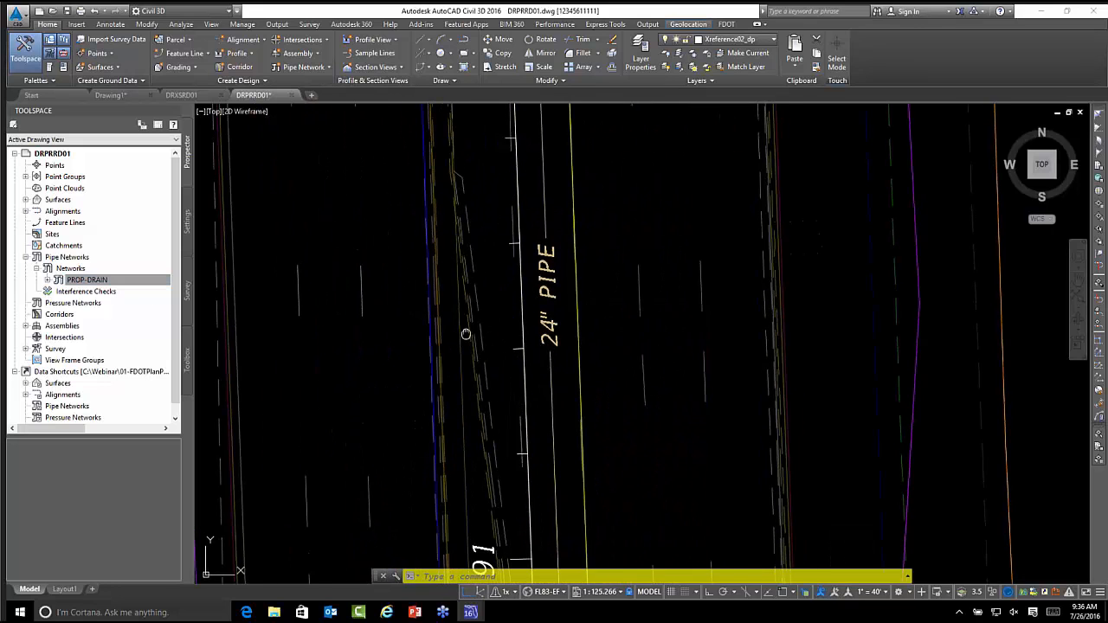
scroll(433, 413, "down", 2)
middle_click_drag(453, 316, 463, 415)
mouse_move(463, 286)
middle_mouse_down()
mouse_move(470, 421)
mouse_move(475, 295)
mouse_move(478, 346)
middle_mouse_up()
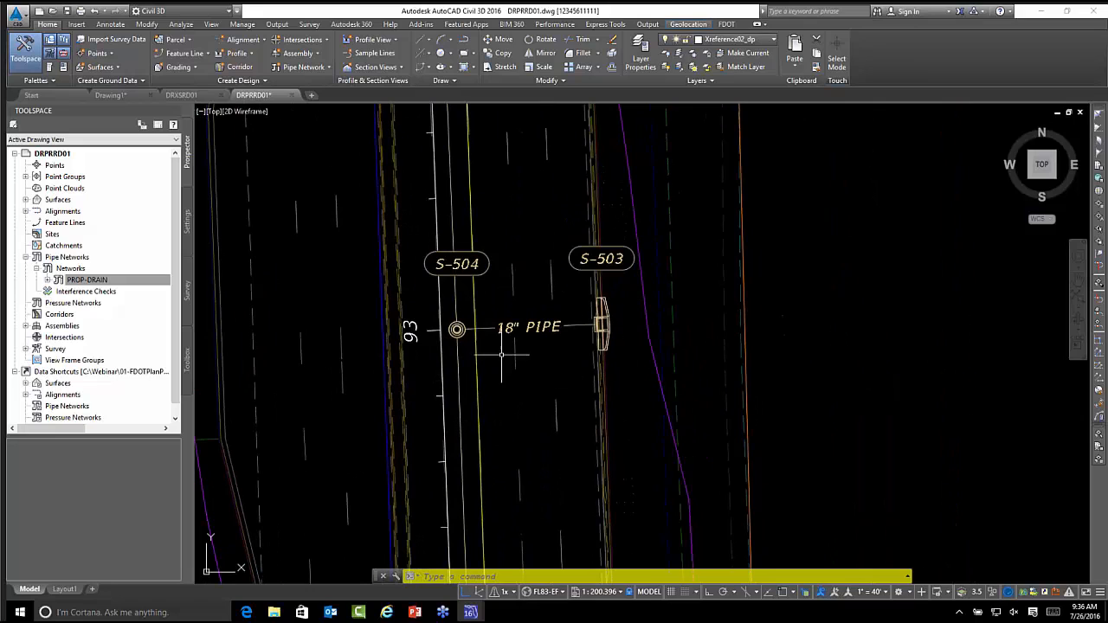
middle_click_drag(506, 344, 527, 275)
- Create a data shortcut for the PROP-DRAIN pipe network
scroll(164, 286, "down", 1)
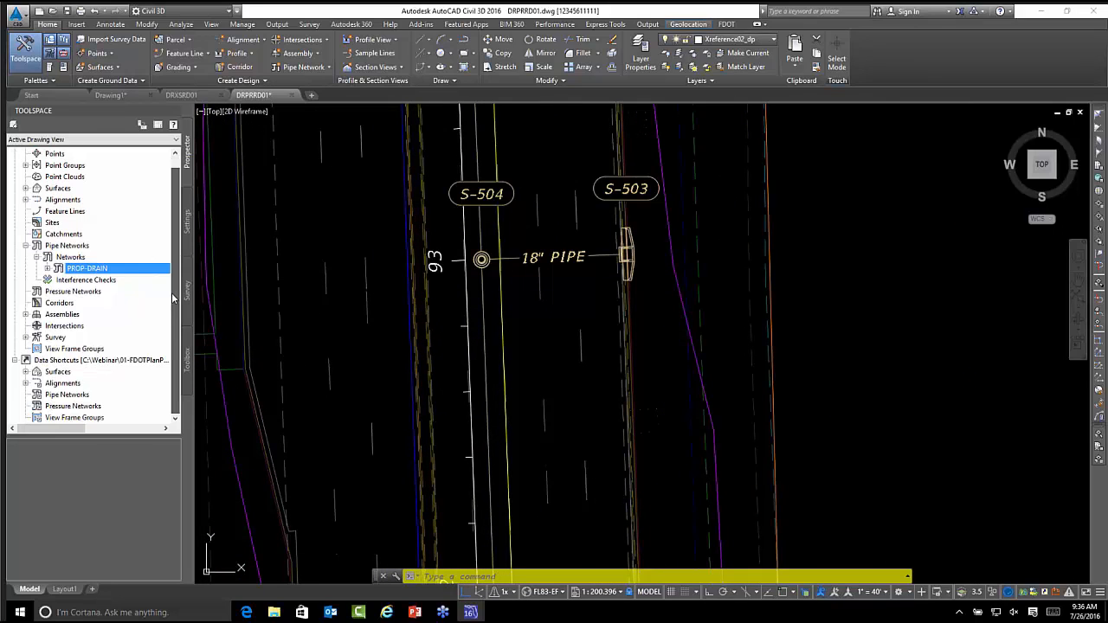
left_click(111, 360)
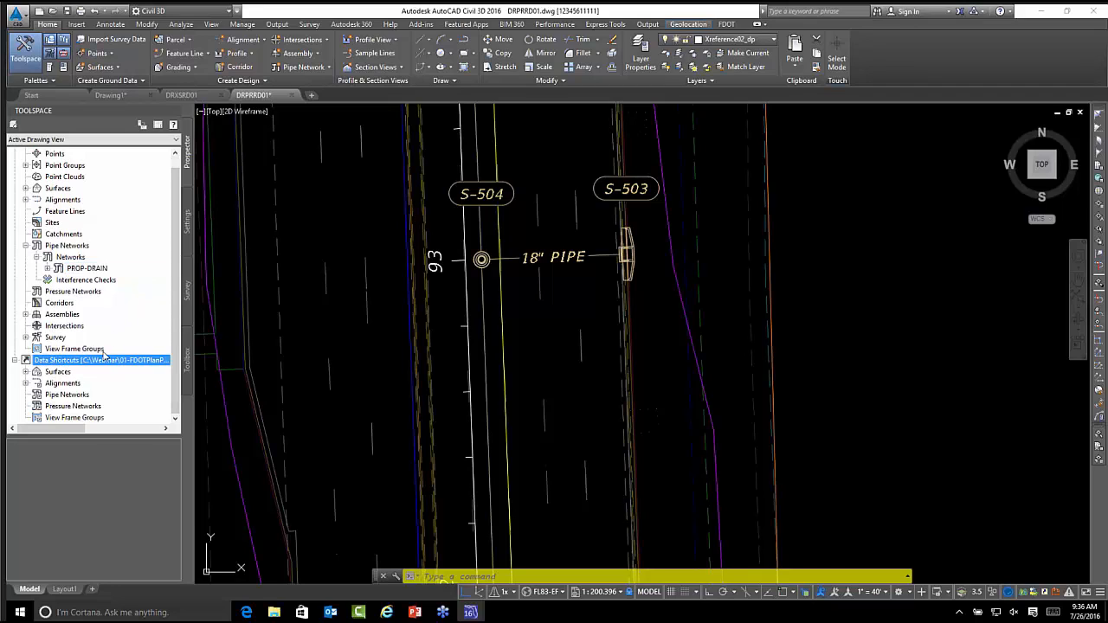
right_click(98, 365)
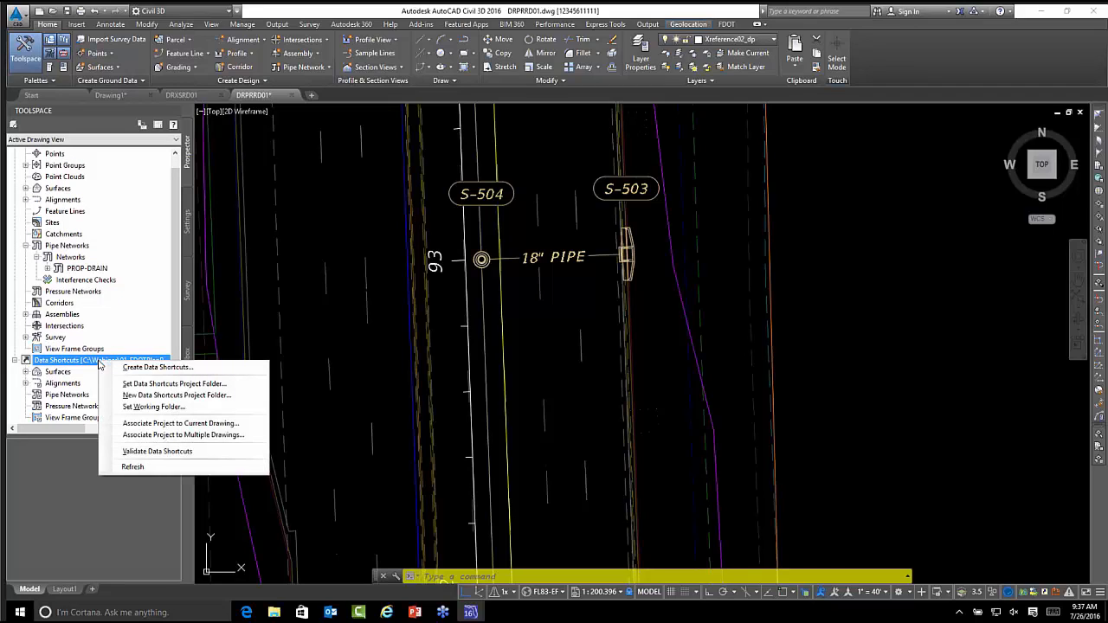
left_click(167, 369)
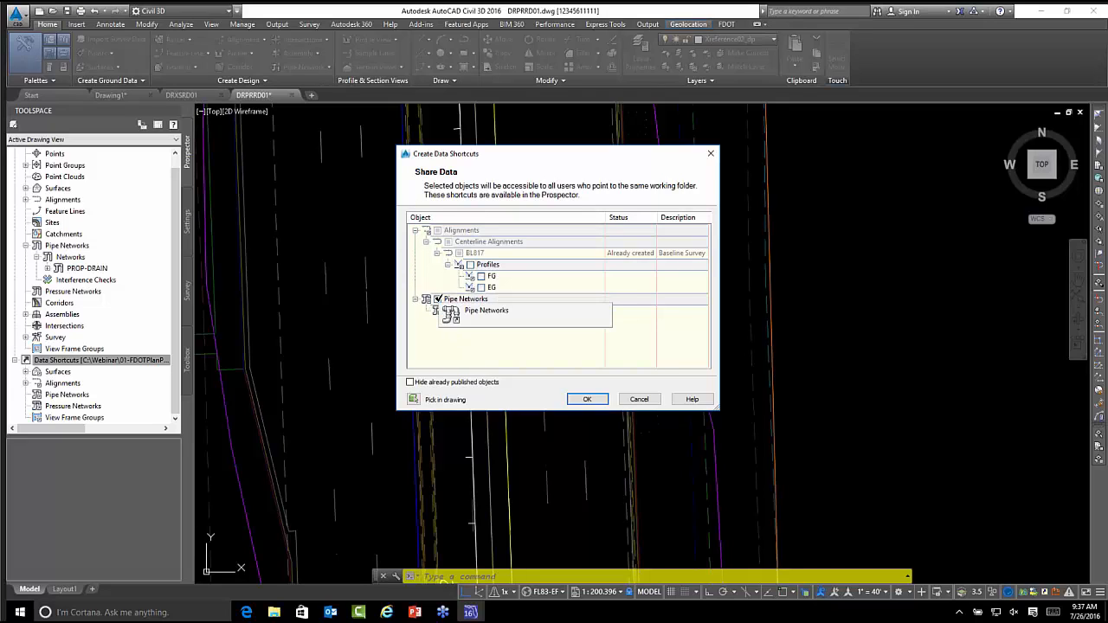
left_click(437, 299)
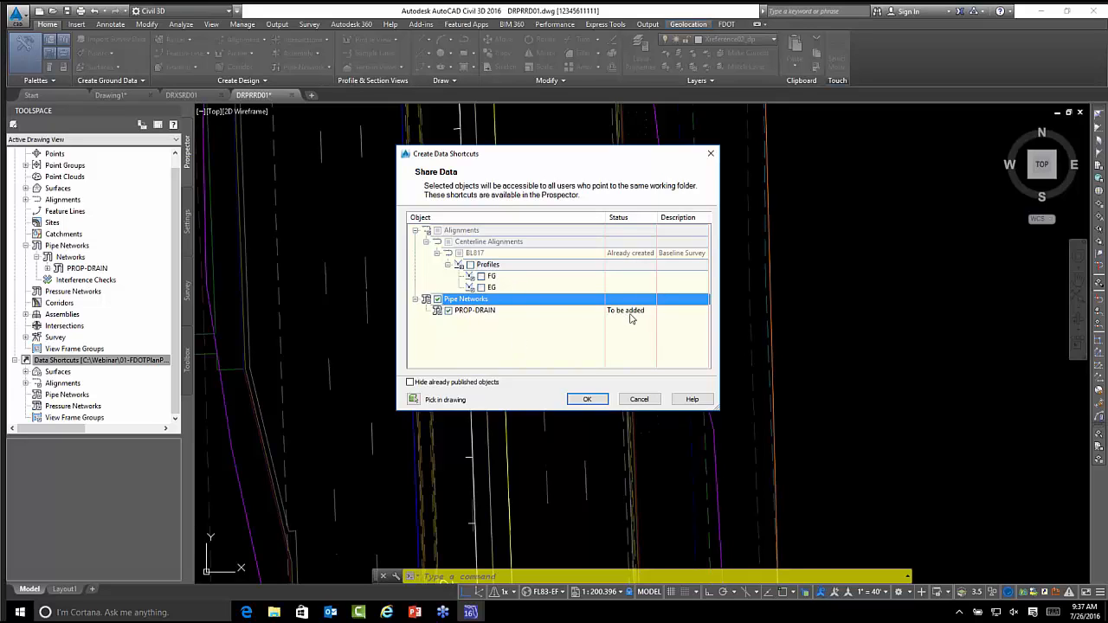
left_click(585, 400)
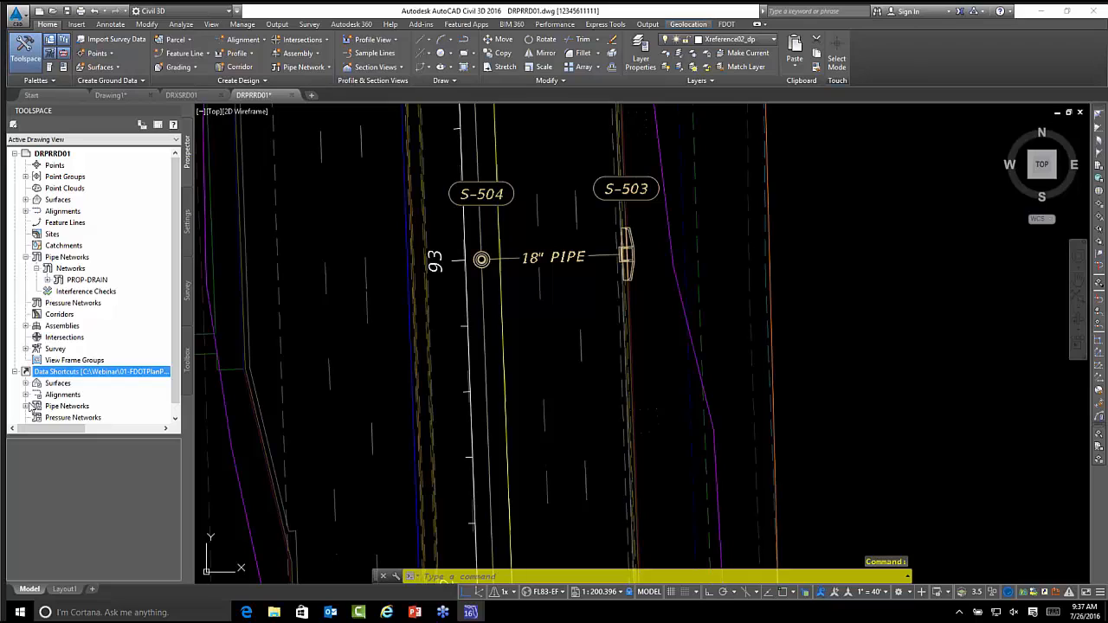
- Expand the pipe networks under the data shortcuts and select the PROP-DRAIN shortcut
left_click(26, 406)
left_click(63, 418)
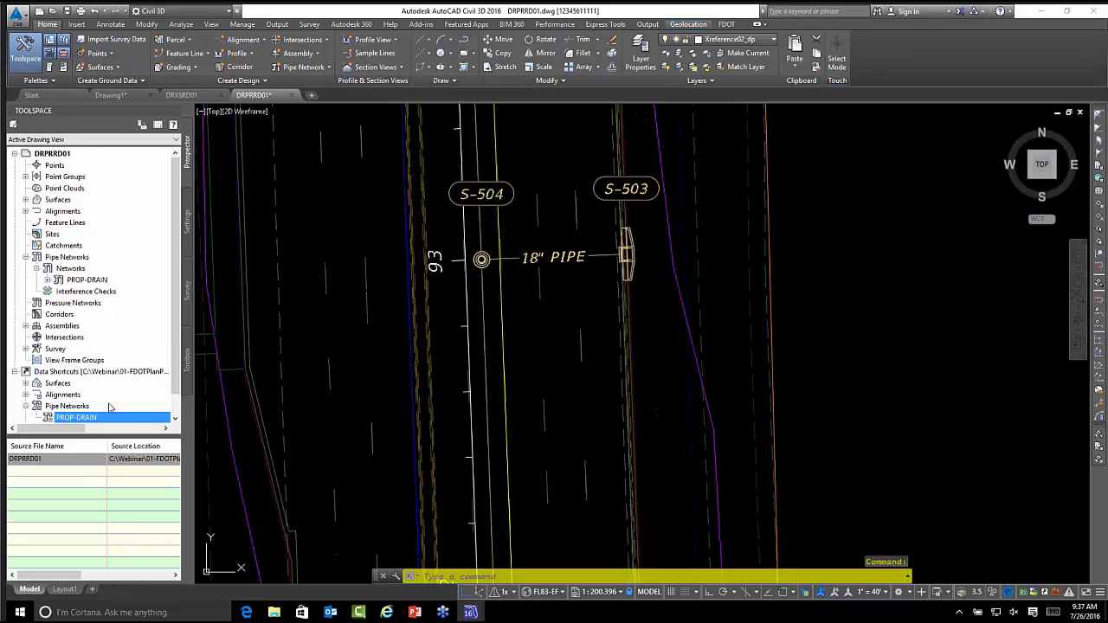
scroll(175, 365, "down", 1)
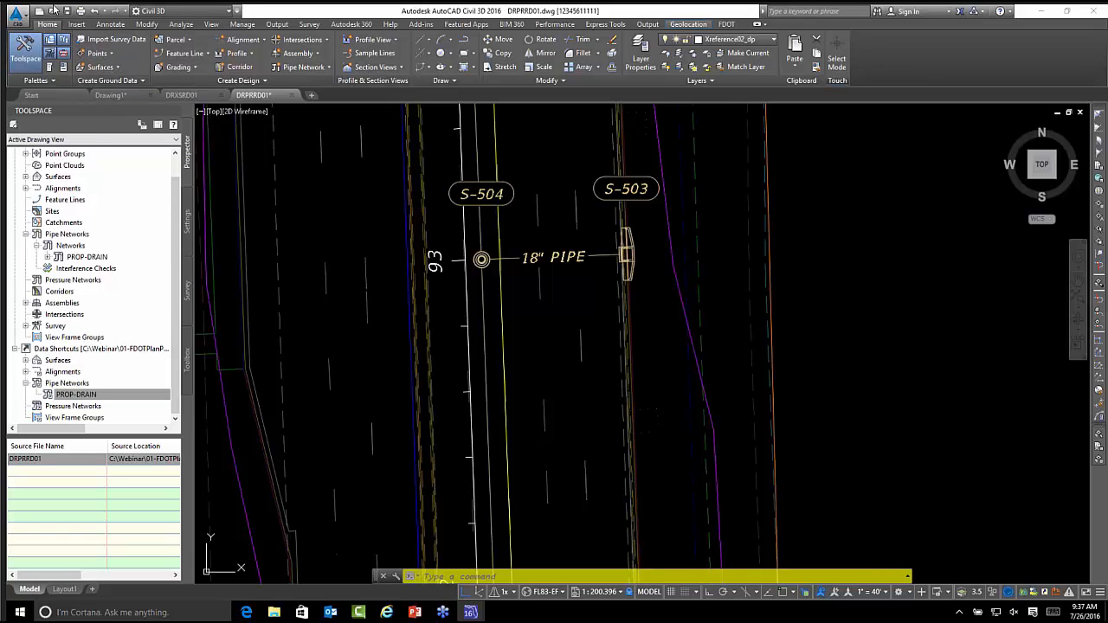
- Close the DRPRRD01 drawing and save its changes
left_click(25, 16)
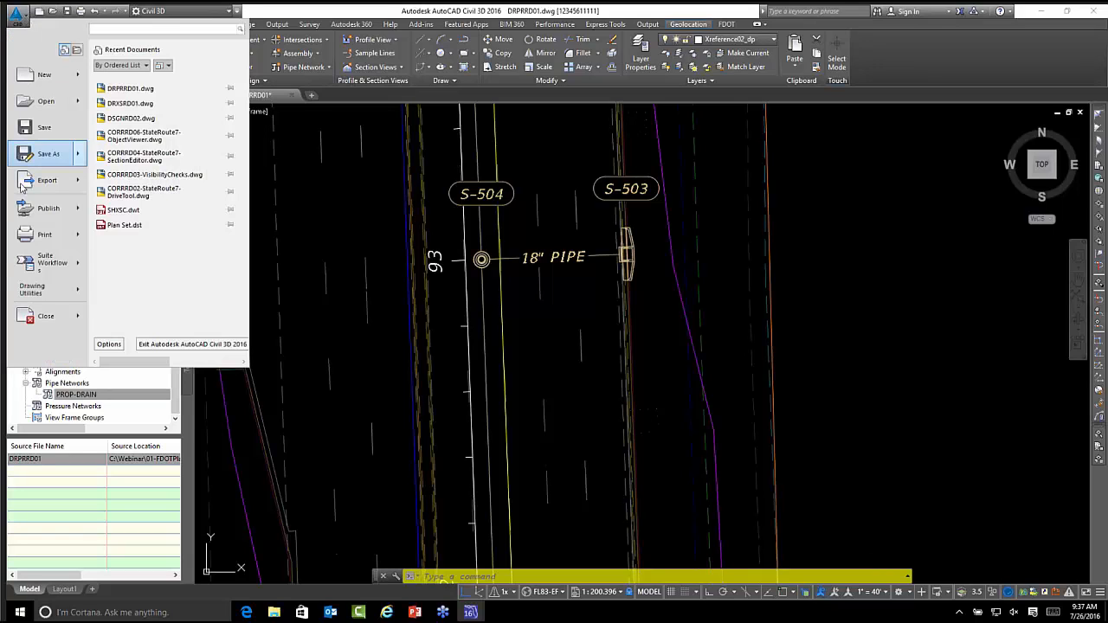
left_click(40, 318)
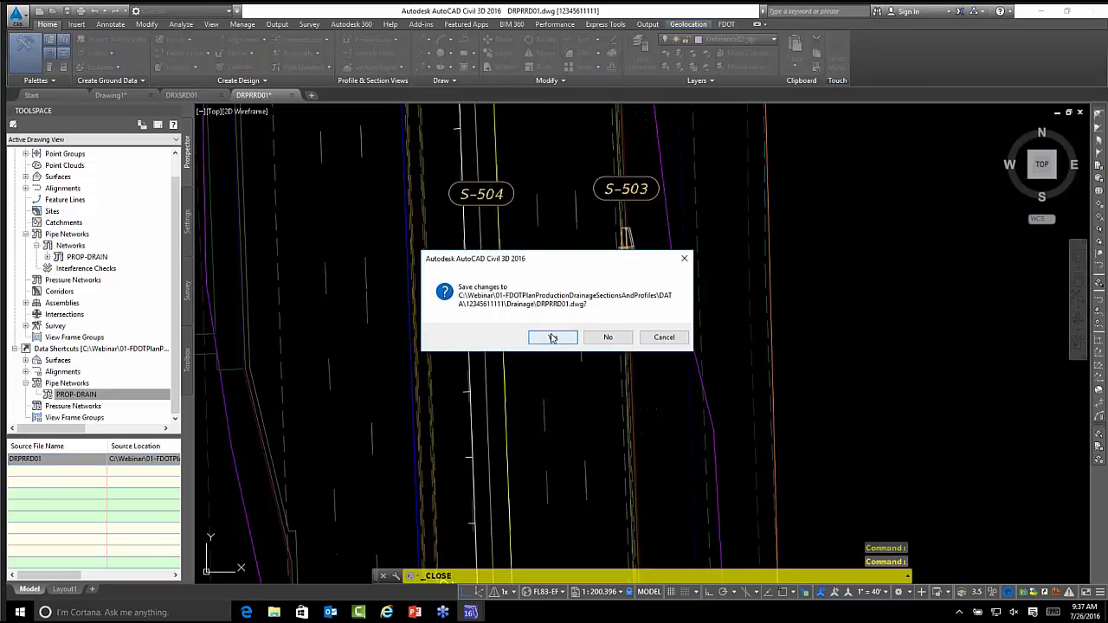
left_click(552, 338)
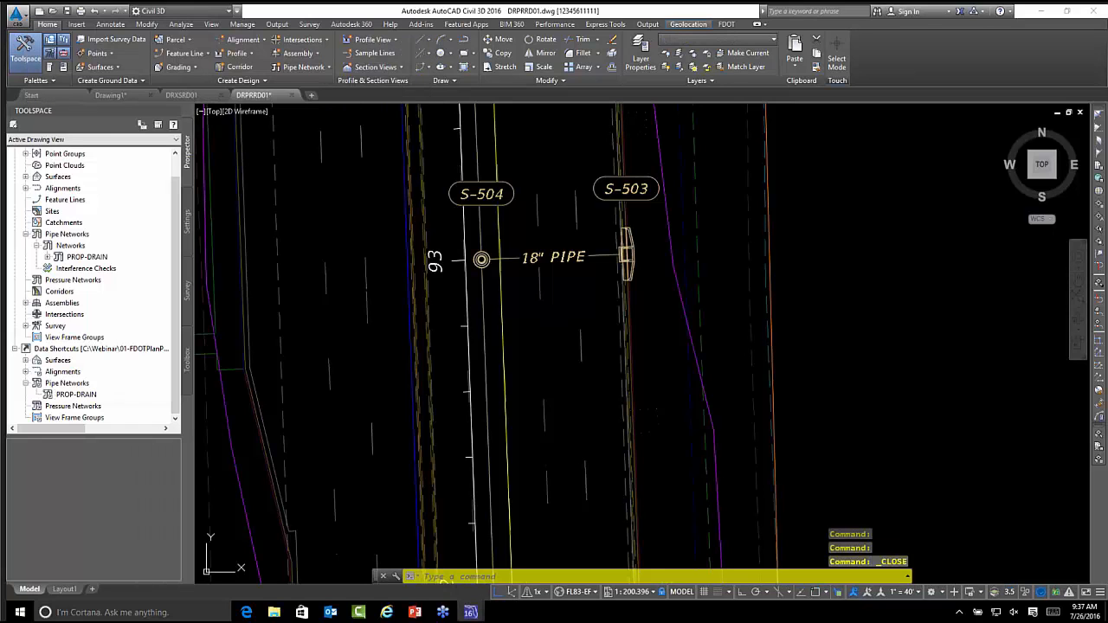
- Start a reference to the PROP-DRAIN pipe network shortcut in DRXSRD01, using the FDOT Drainage parts list
middle_click_drag(511, 301, 483, 311)
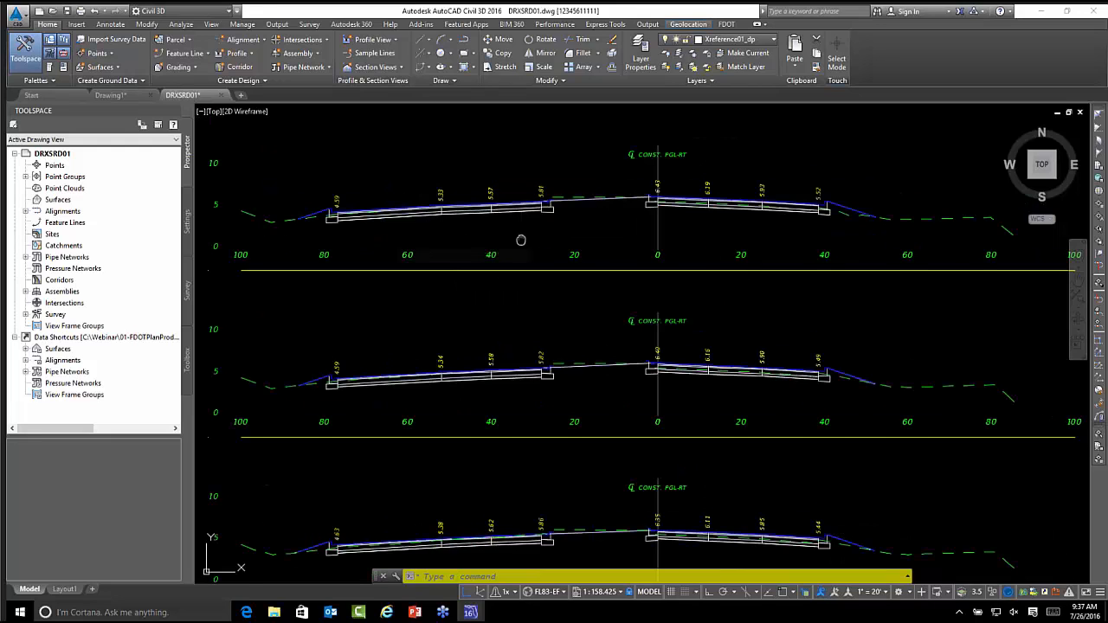
middle_click_drag(519, 240, 532, 237)
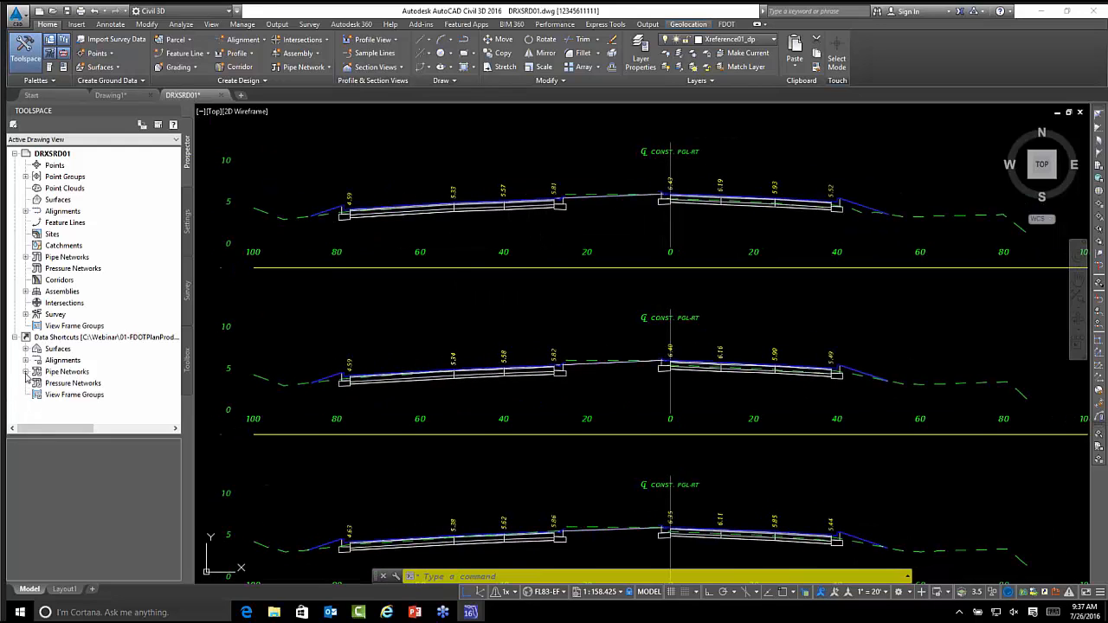
left_click(26, 372)
left_click(78, 385)
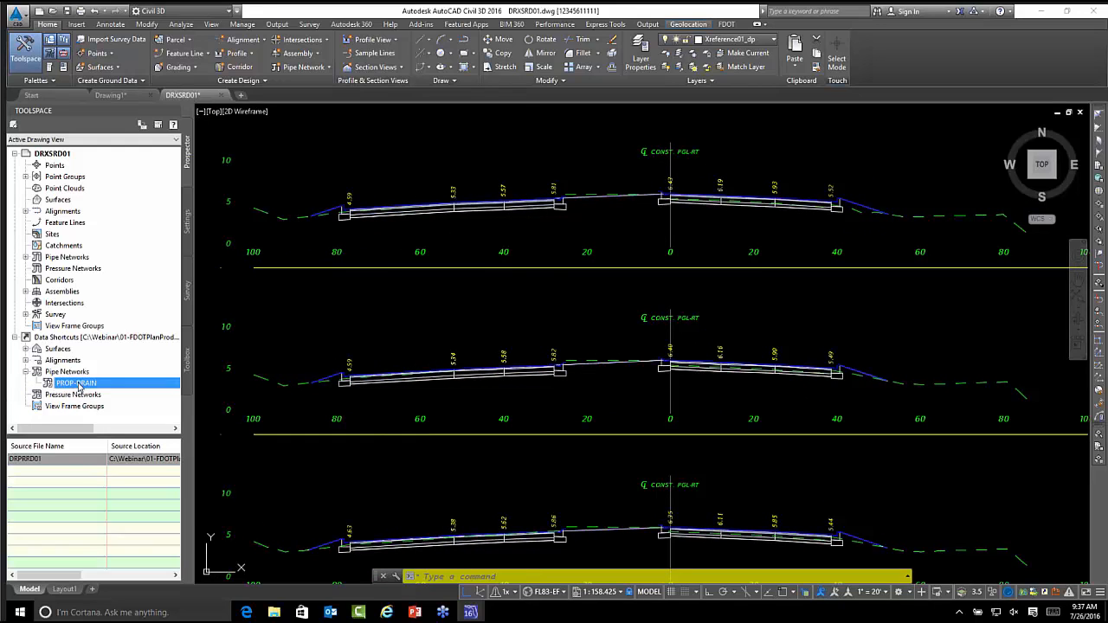
right_click(86, 386)
left_click(138, 389)
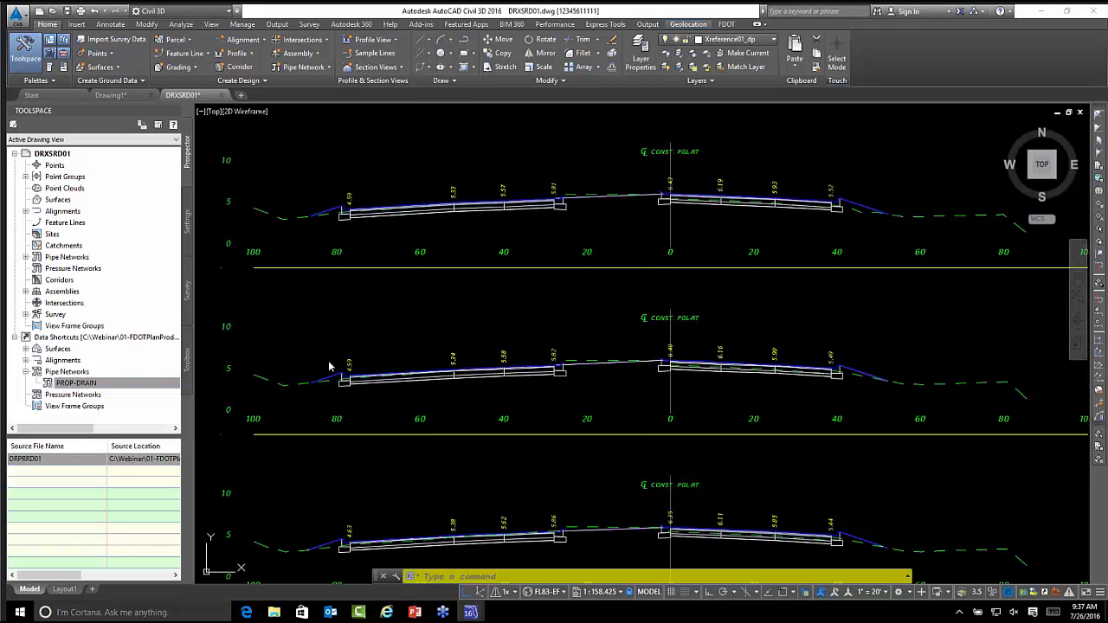
left_click_drag(547, 154, 550, 135)
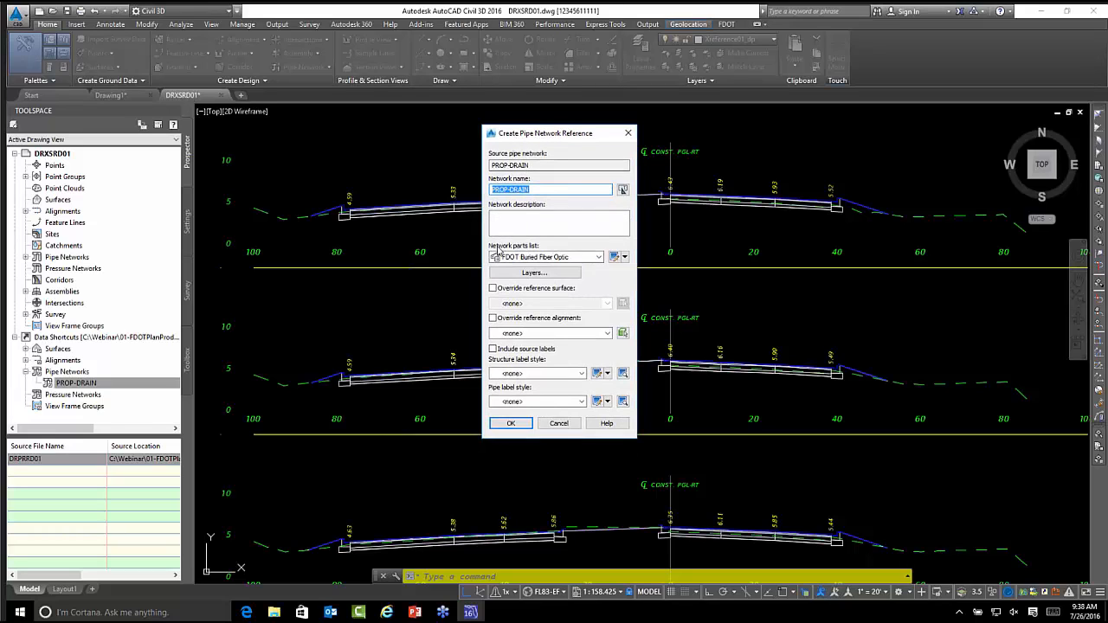
left_click(597, 257)
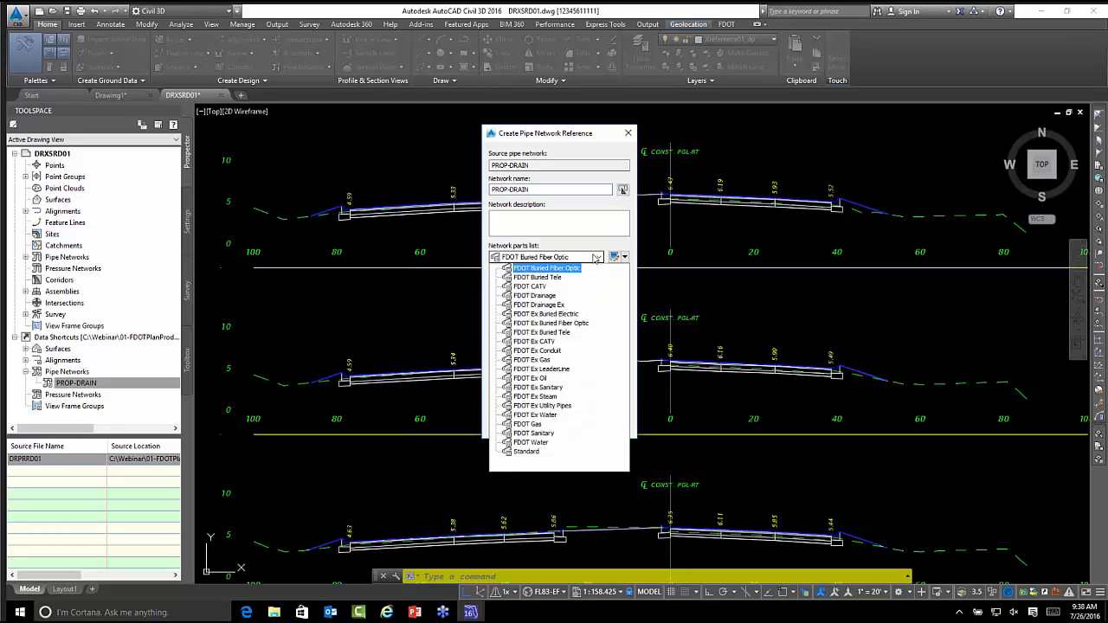
left_click(541, 297)
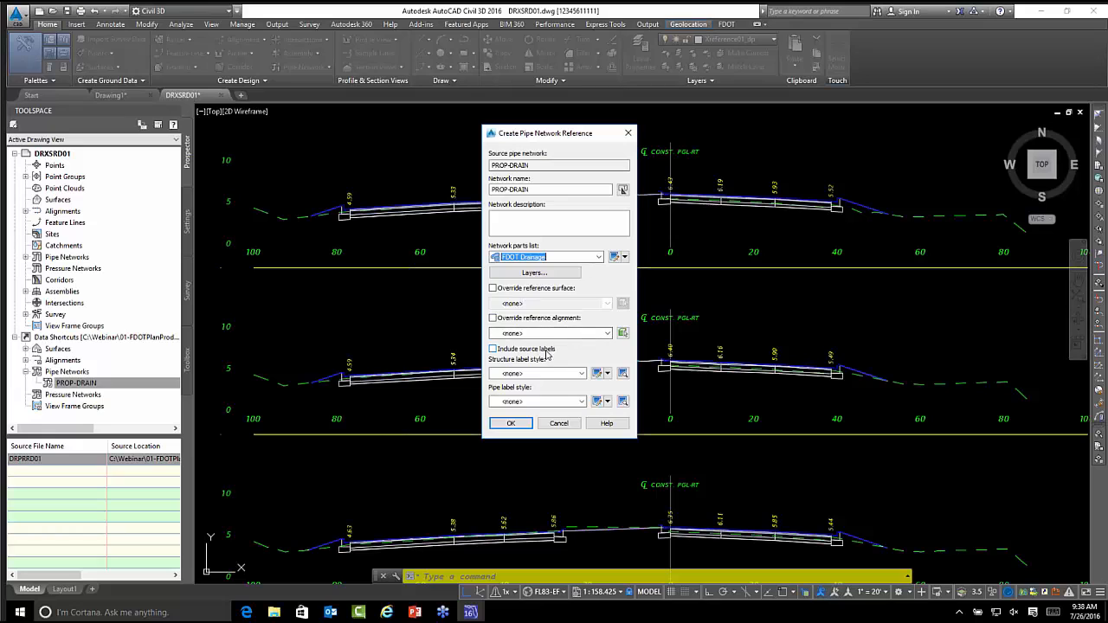
- Create the network reference without source labels, using the FDOT Structure-Plan and FDOT Pipe Plan label styles
left_click(493, 349)
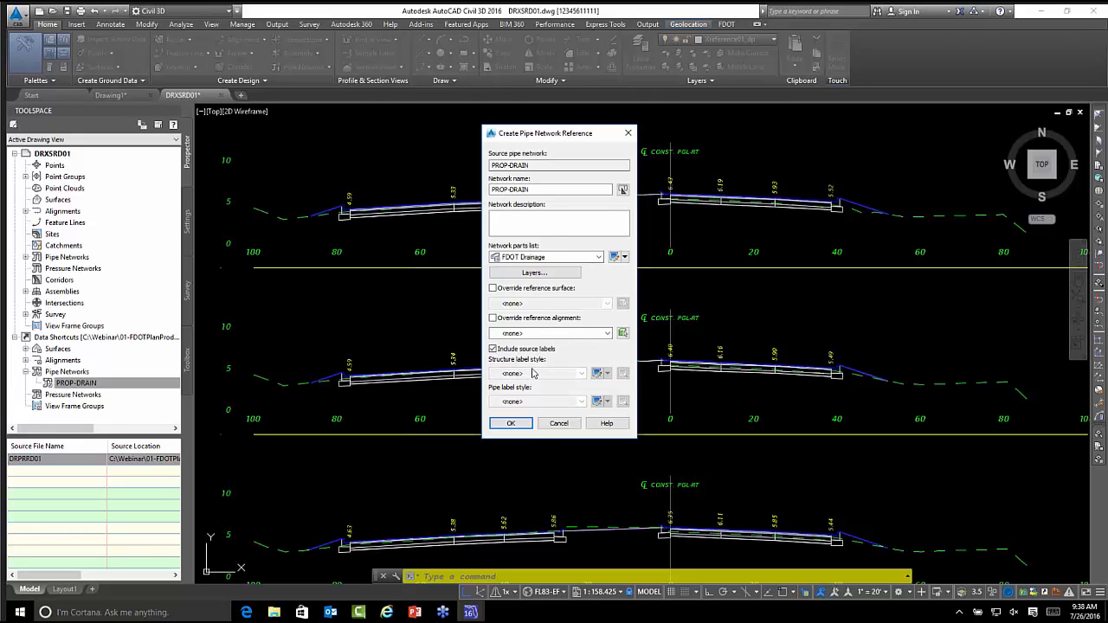
left_click(492, 348)
left_click(533, 373)
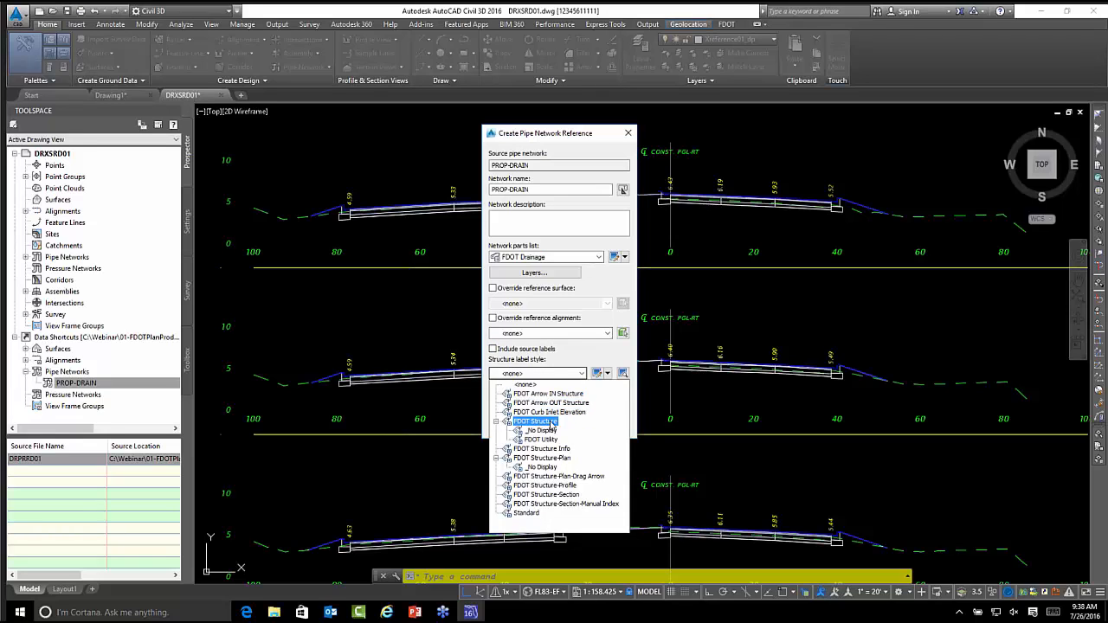
left_click(546, 459)
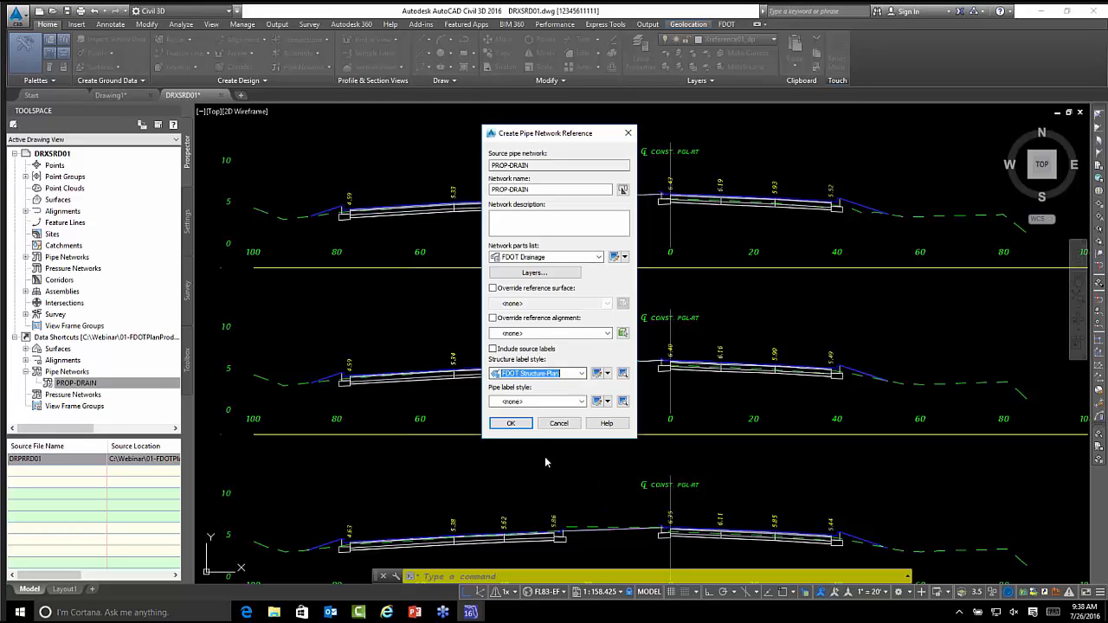
left_click(547, 402)
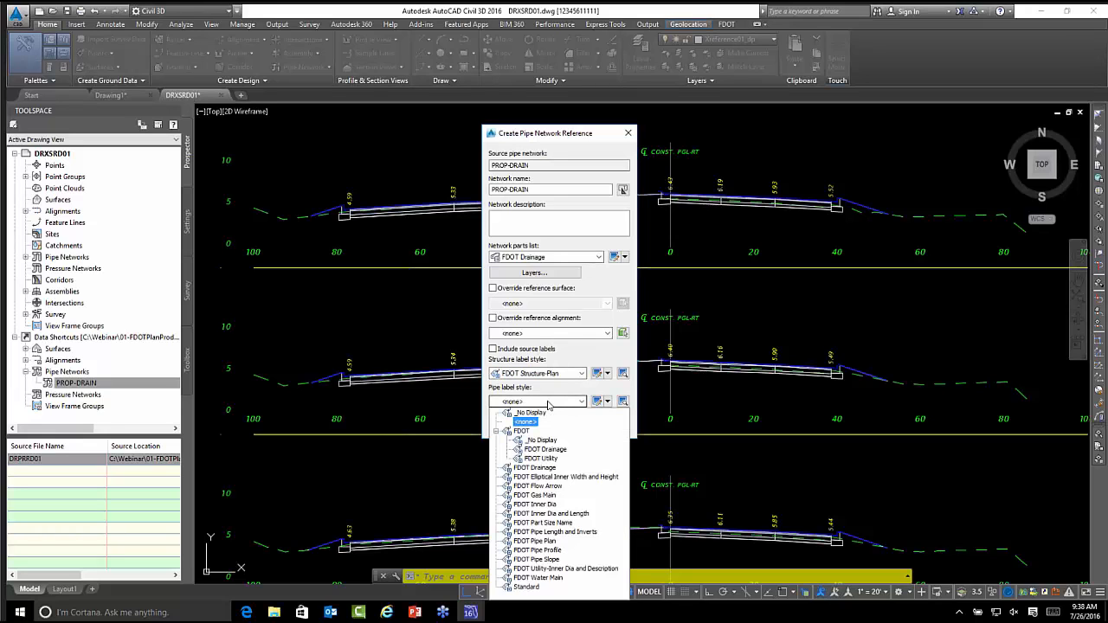
left_click(547, 540)
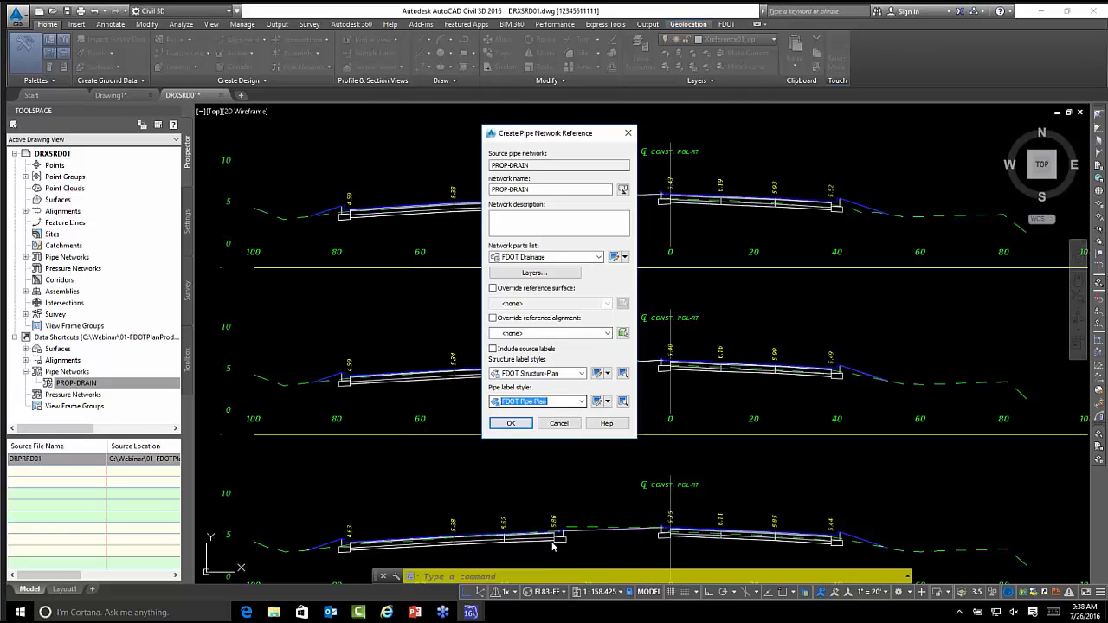
left_click(511, 424)
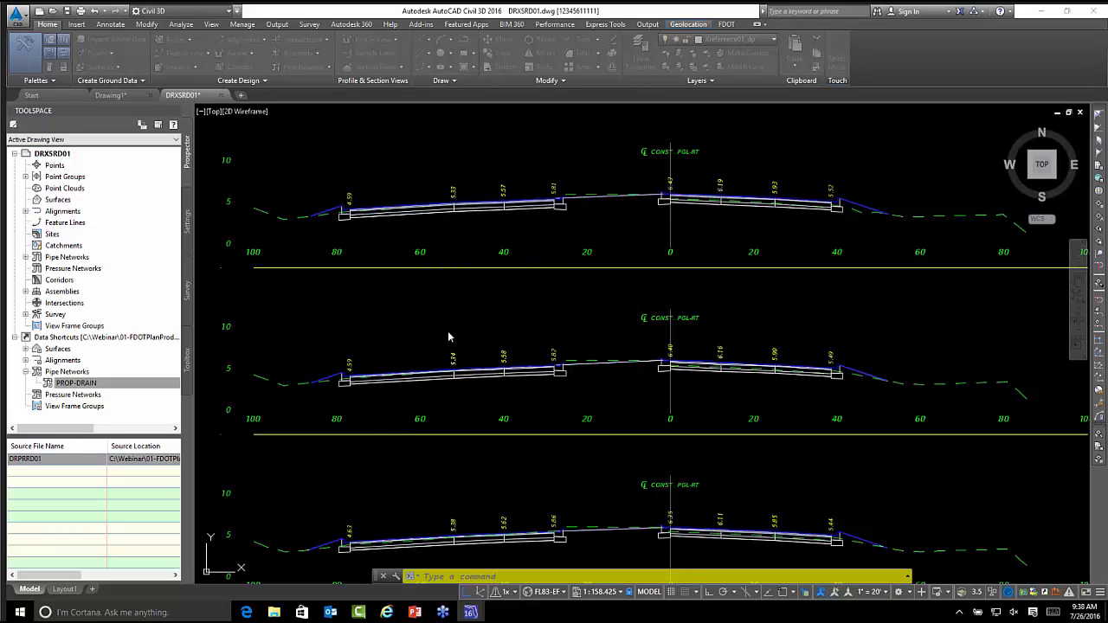
- Examine the referenced pipe network against the PGL-RT sample lines in plan and compare it with the cross section sheets
left_click(363, 312)
scroll(429, 344, "down", 5)
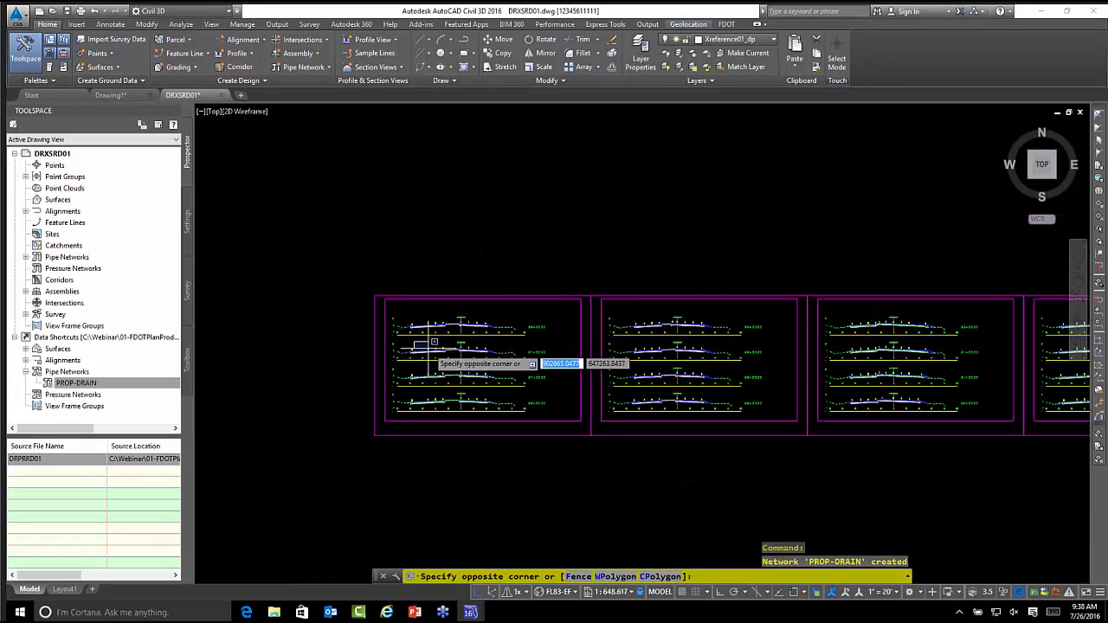
key("Escape")
scroll(519, 233, "up", 8)
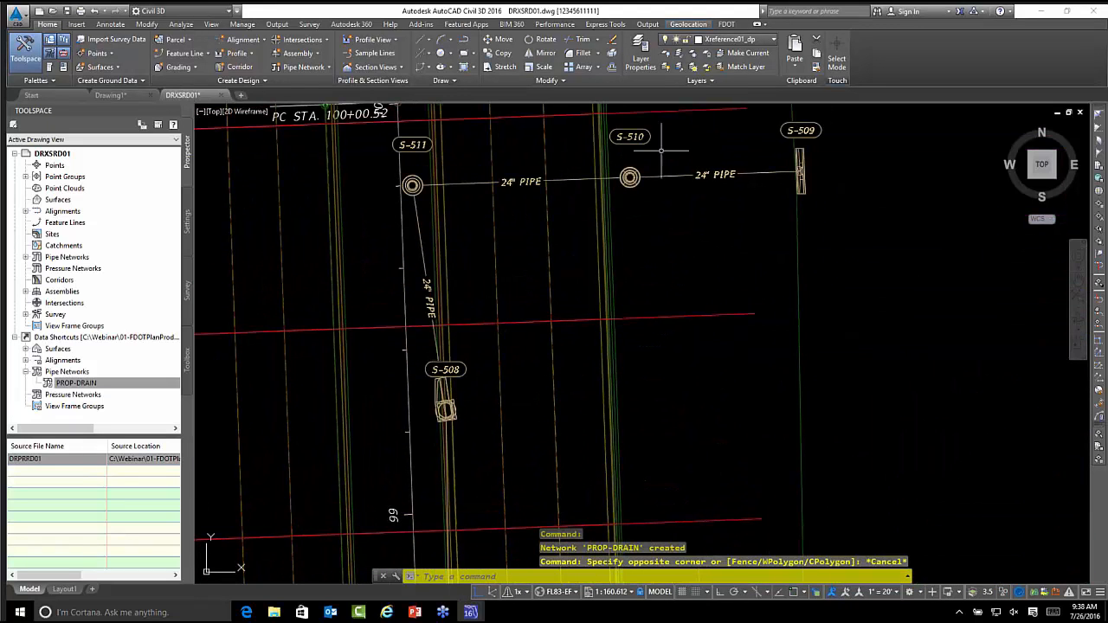
middle_click_drag(508, 260, 481, 221)
scroll(534, 265, "down", 5)
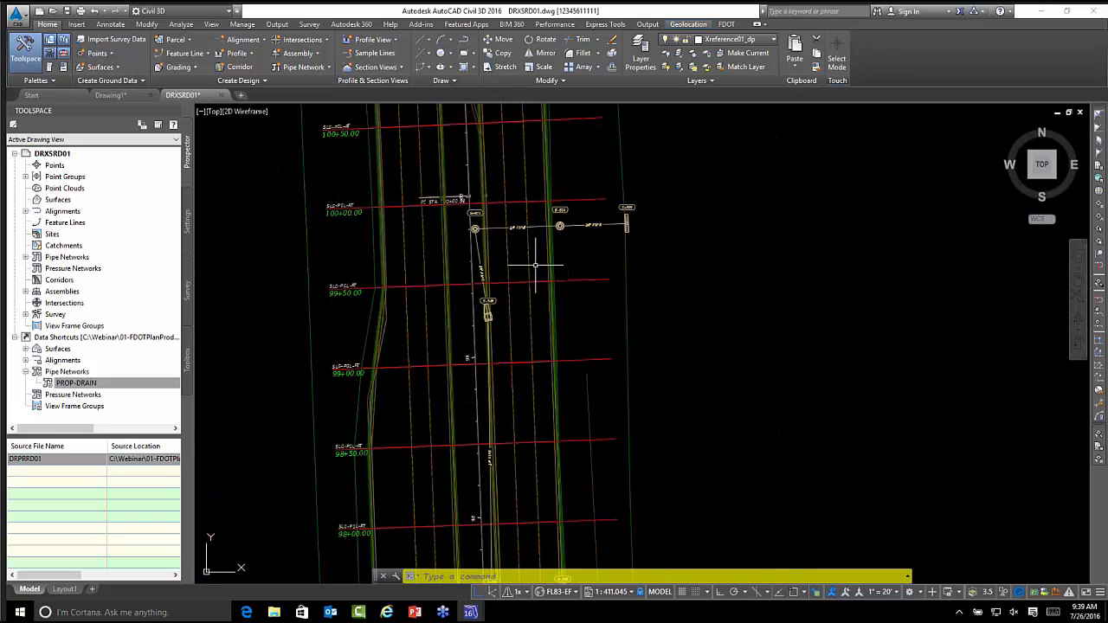
scroll(537, 268, "up", 3)
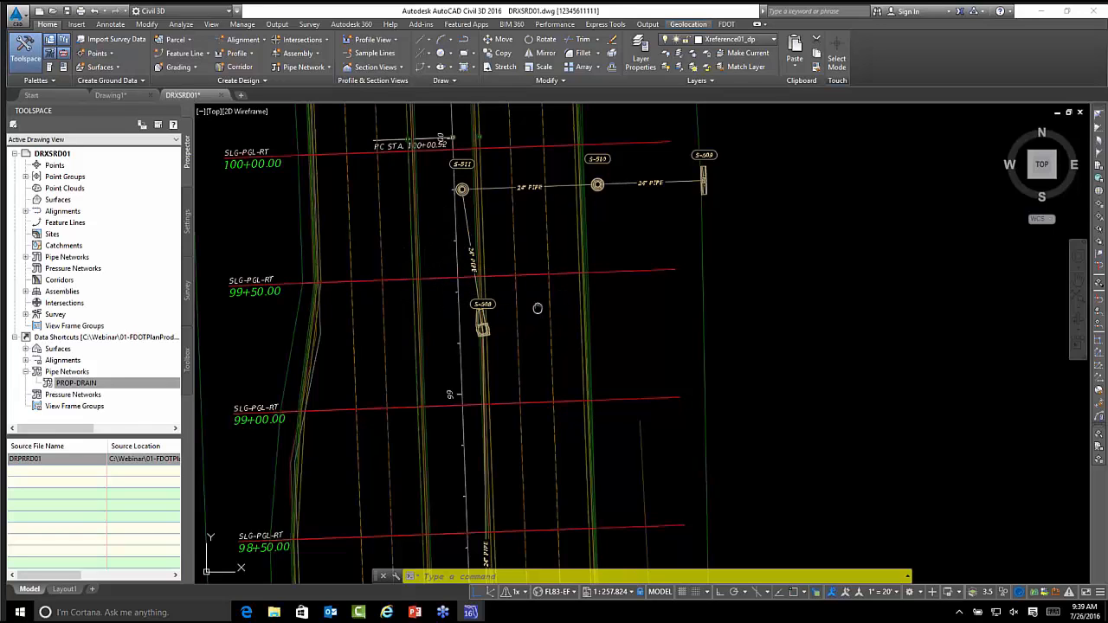
middle_click_drag(536, 308, 519, 320)
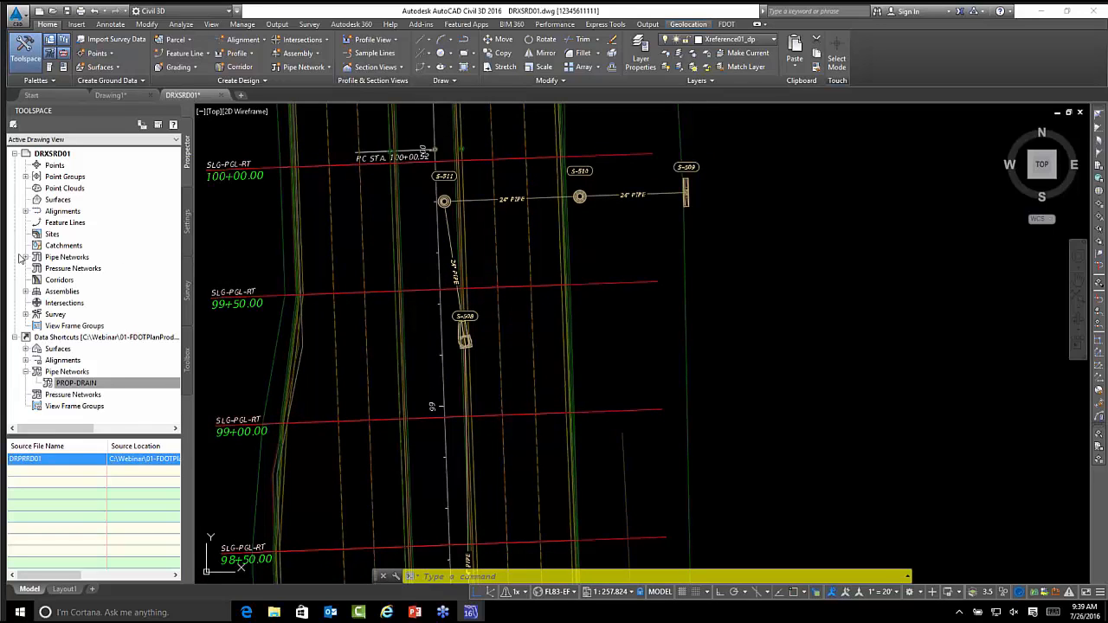
scroll(524, 267, "down", 3)
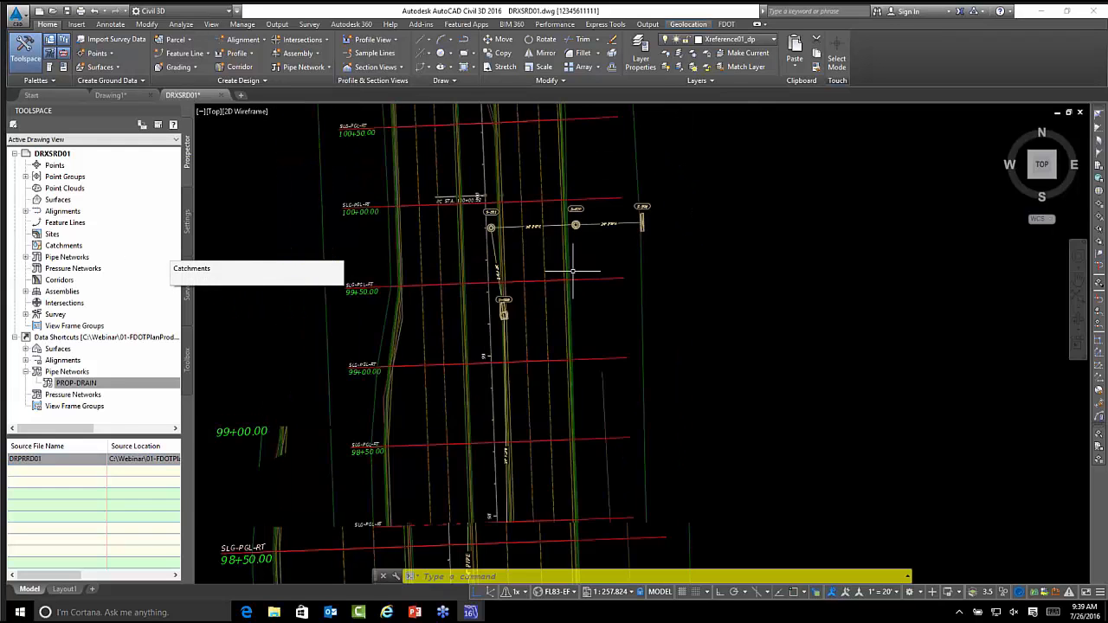
middle_click_drag(577, 231, 602, 294)
scroll(602, 293, "up", 5)
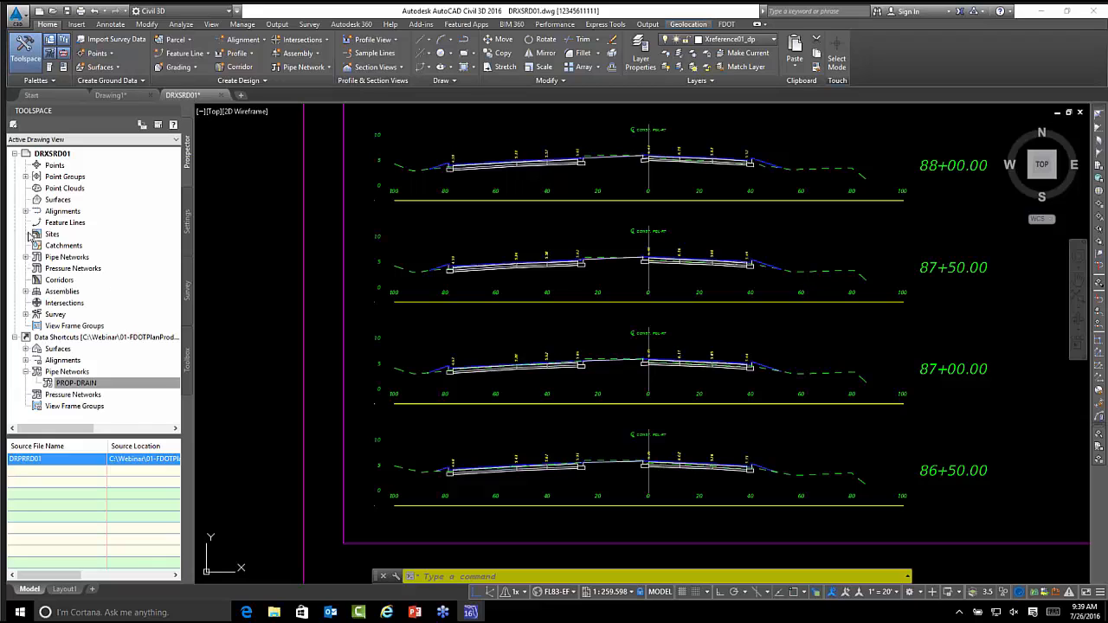
- Expand the drawing's centerline alignments down to the sample line groups of PGL-RT
left_click(25, 211)
left_click(36, 223)
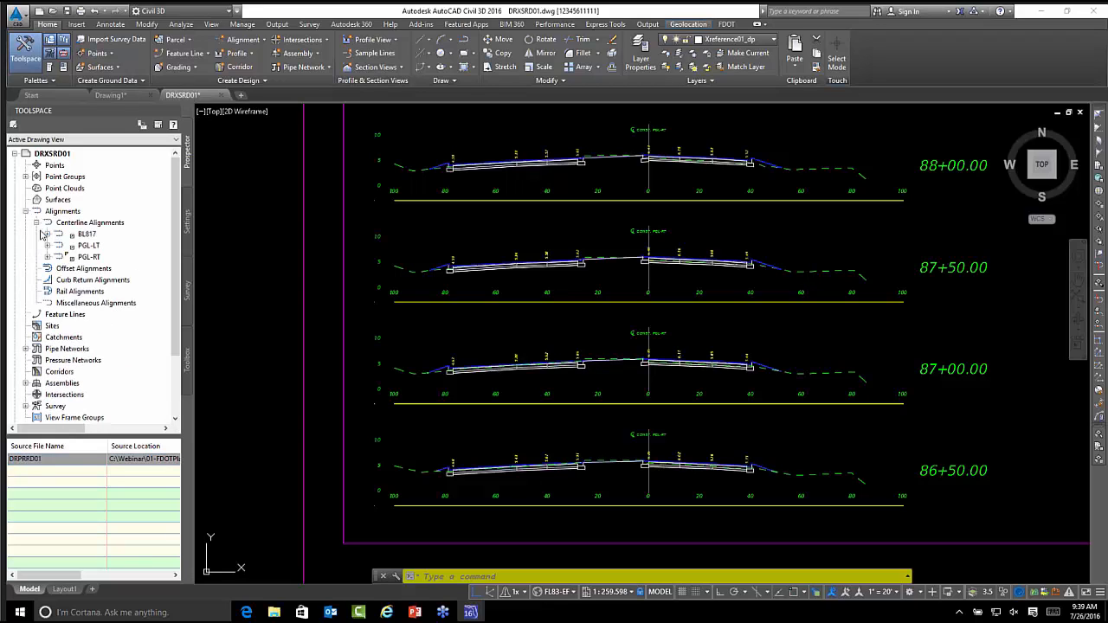
left_click(47, 257)
left_click(59, 303)
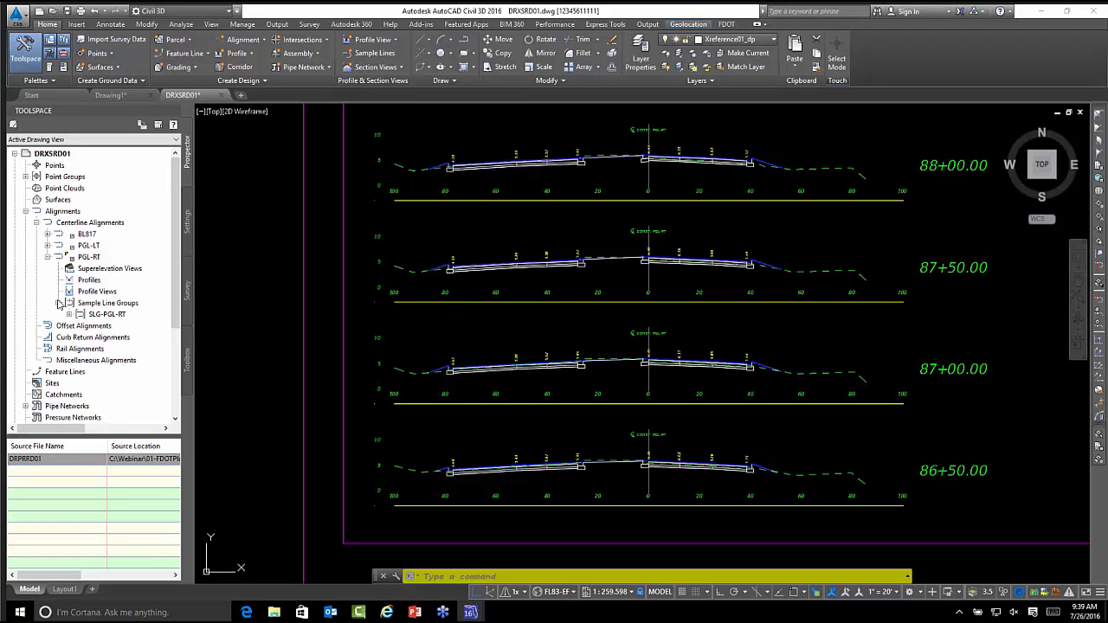
- Open the properties of sample line group SLG-PGL-RT and bring up its list of sampled sections
left_click(105, 317)
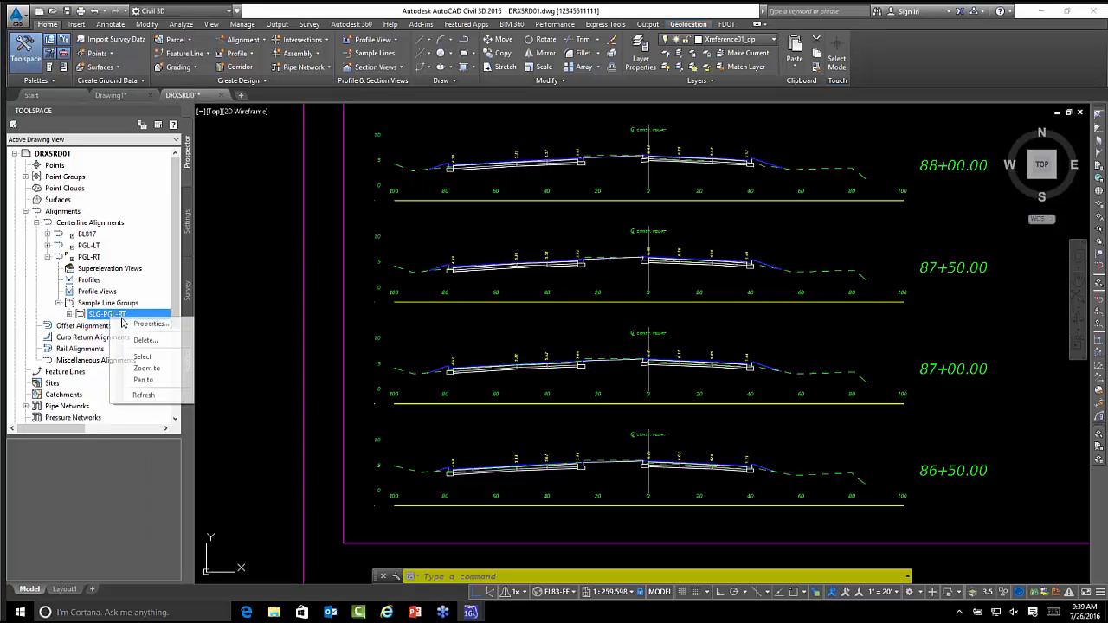
right_click(109, 317)
left_click(158, 325)
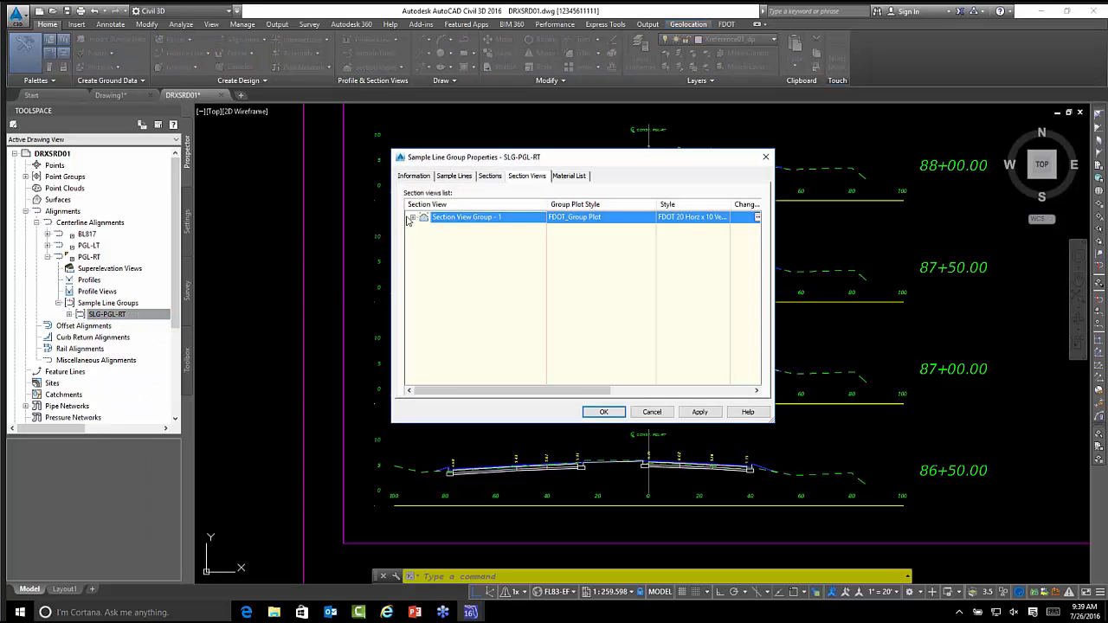
left_click(457, 178)
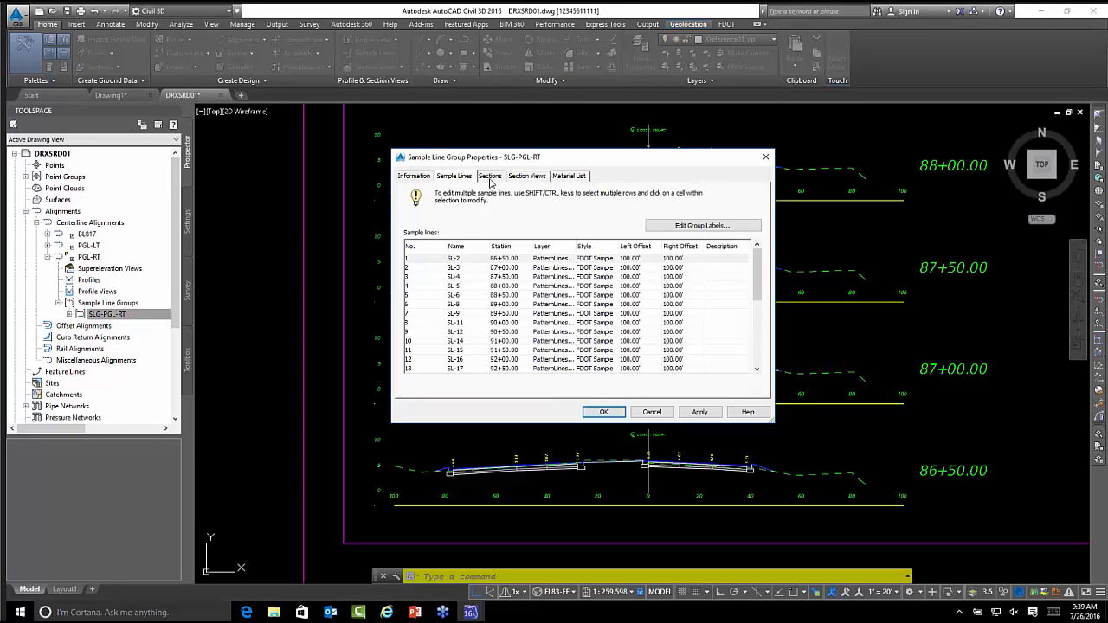
left_click(490, 176)
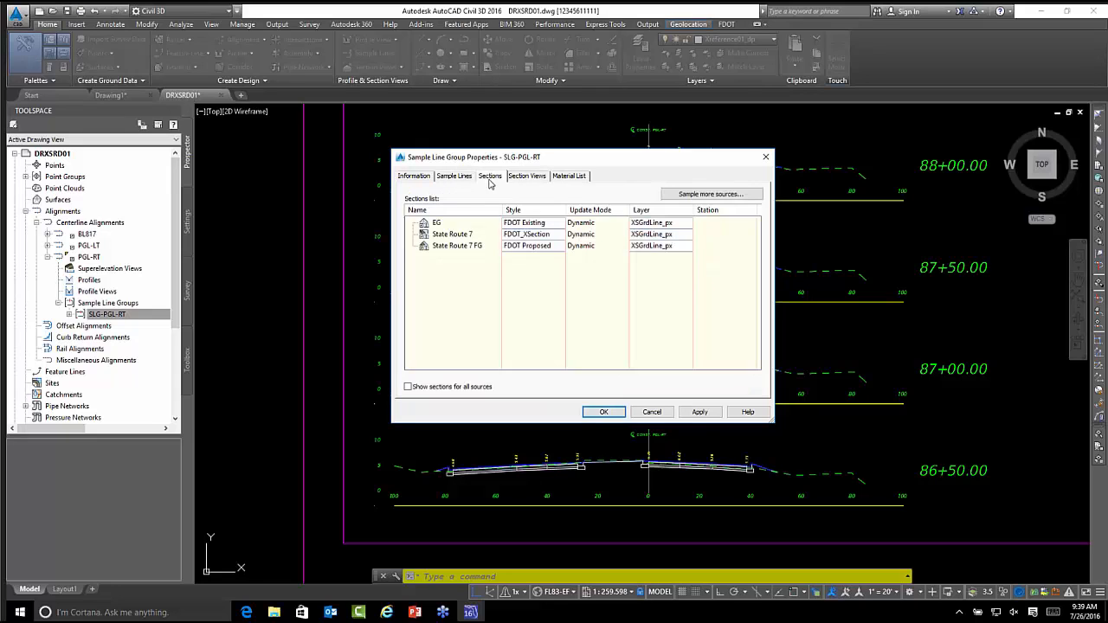
- Add the PROP-DRAIN pipe network to the sampled section sources of SLG-PGL-RT and accept the group properties
left_click(711, 194)
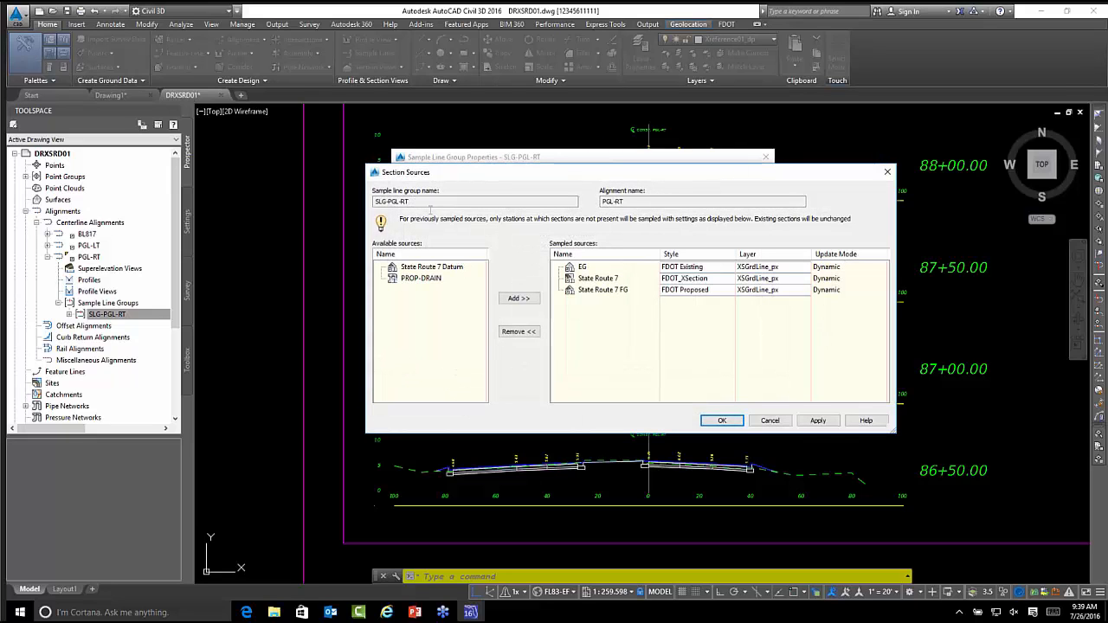
left_click(422, 280)
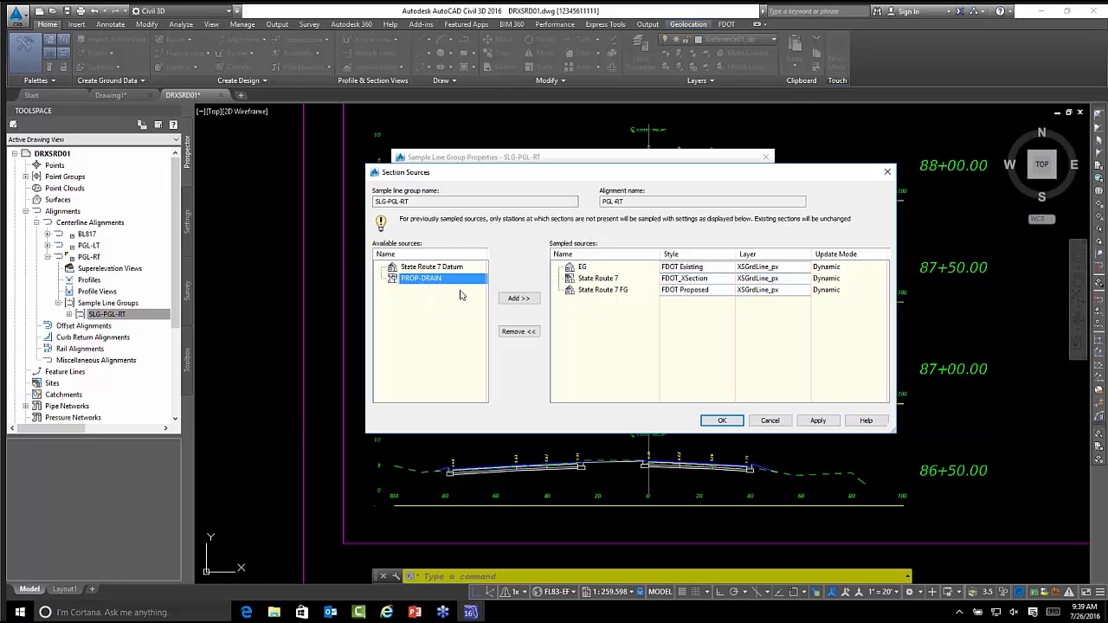
left_click(517, 300)
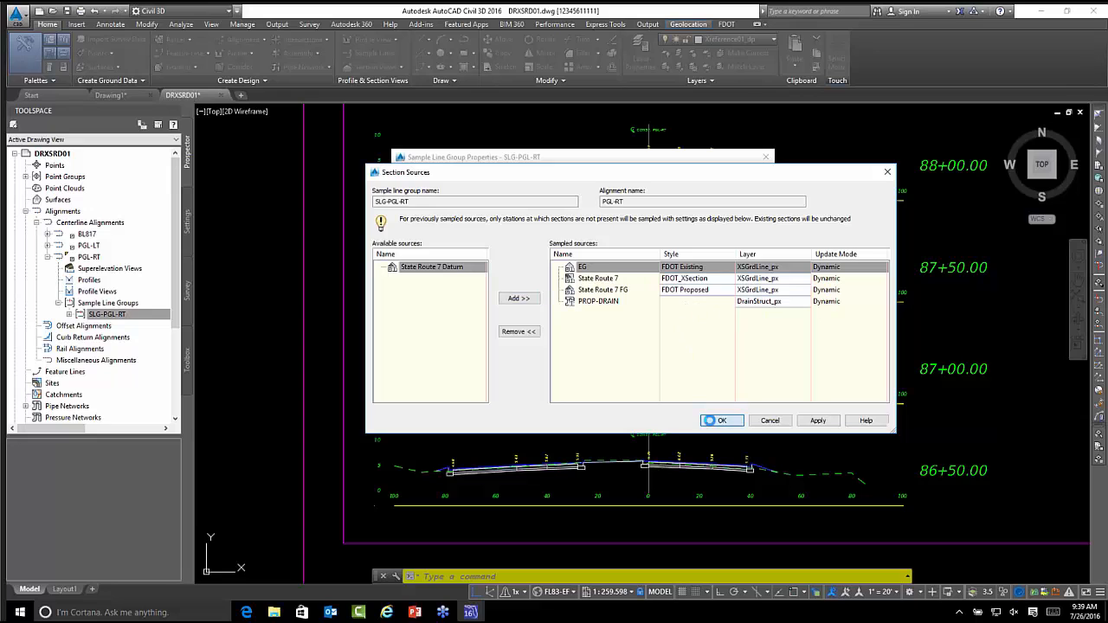
left_click(715, 421)
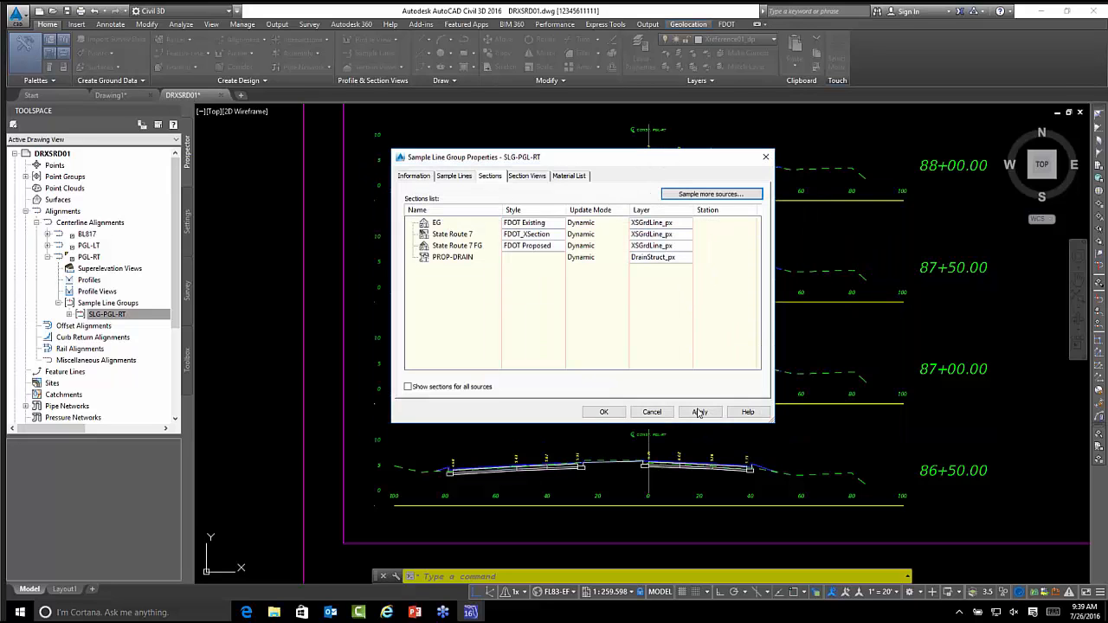
left_click(603, 412)
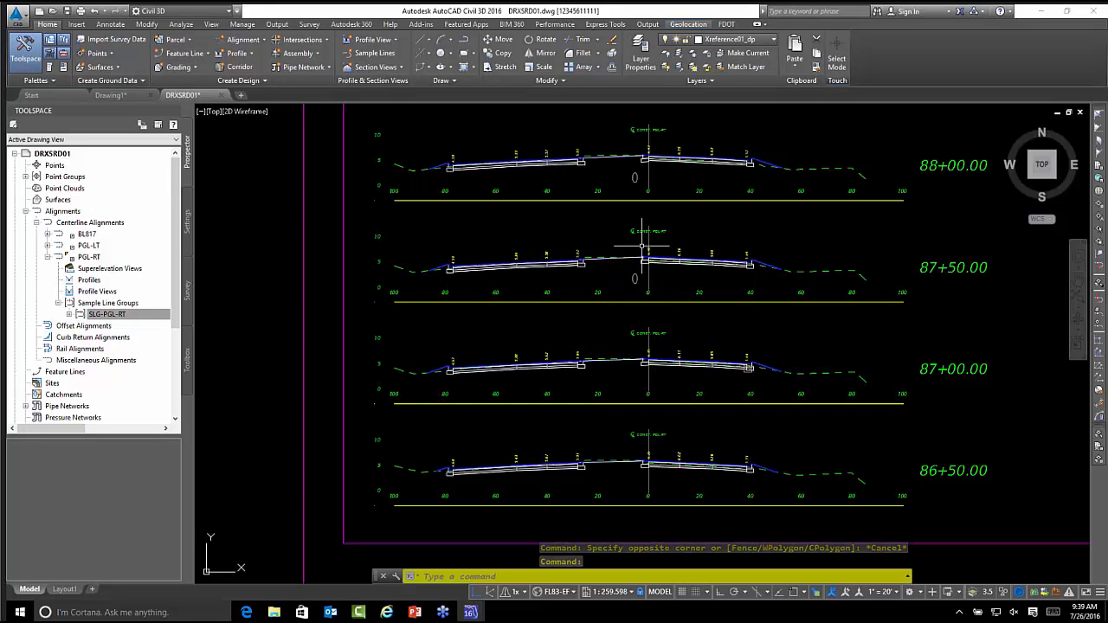
- Examine how the PROP-DRAIN pipes are drawn in the cross sections from station 86+50.00 to 88+00.00
scroll(622, 177, "up", 4)
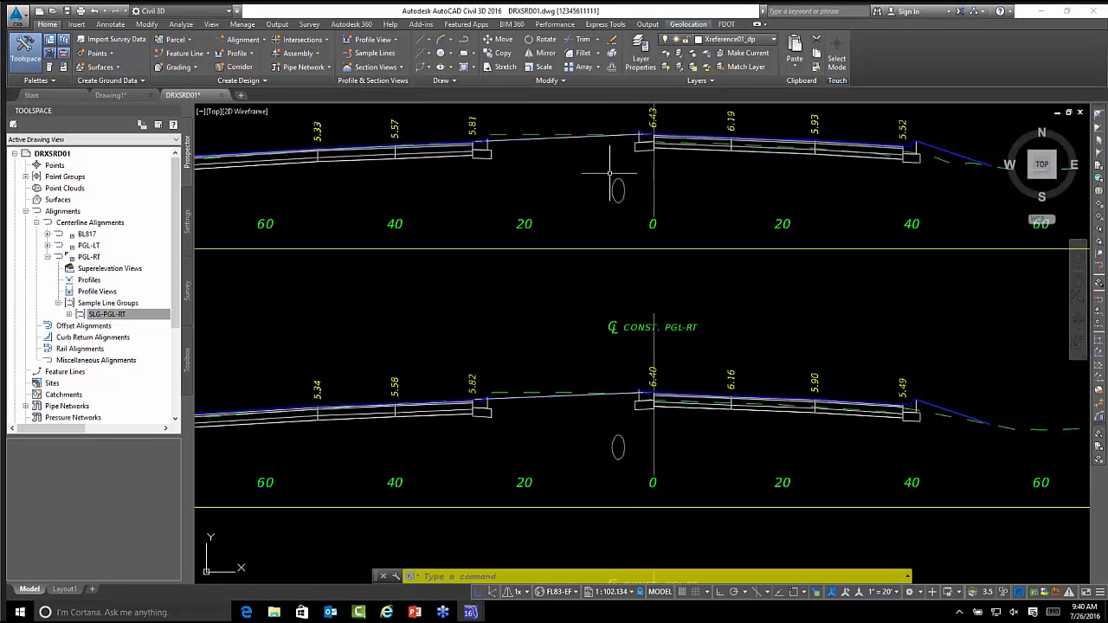
scroll(598, 282, "down", 6)
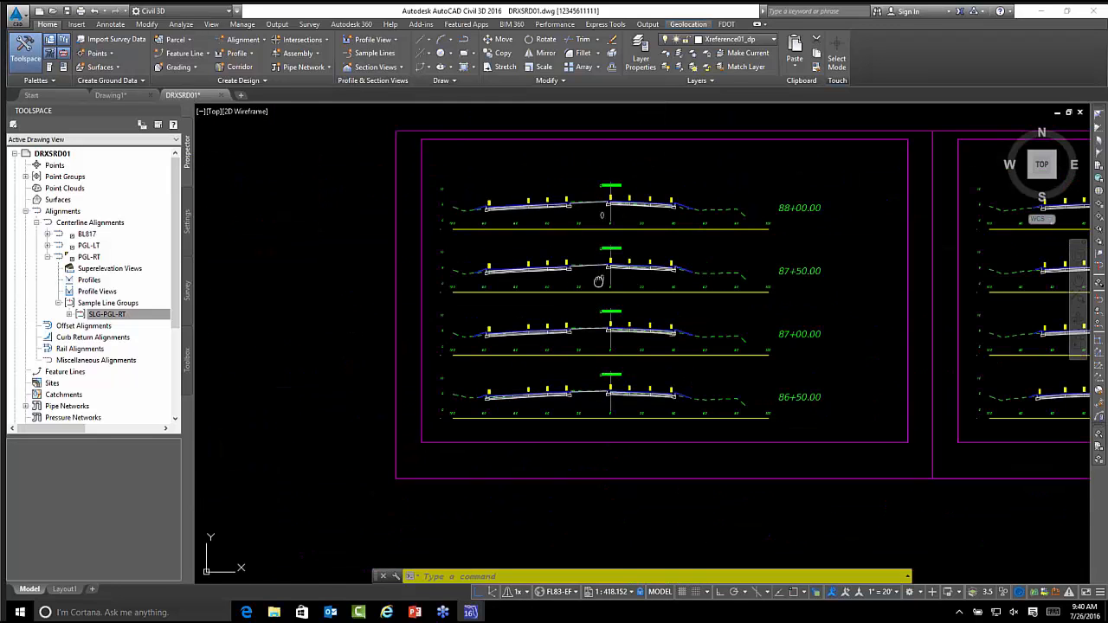
middle_click_drag(598, 282, 610, 255)
scroll(610, 256, "down", 2)
scroll(623, 277, "up", 2)
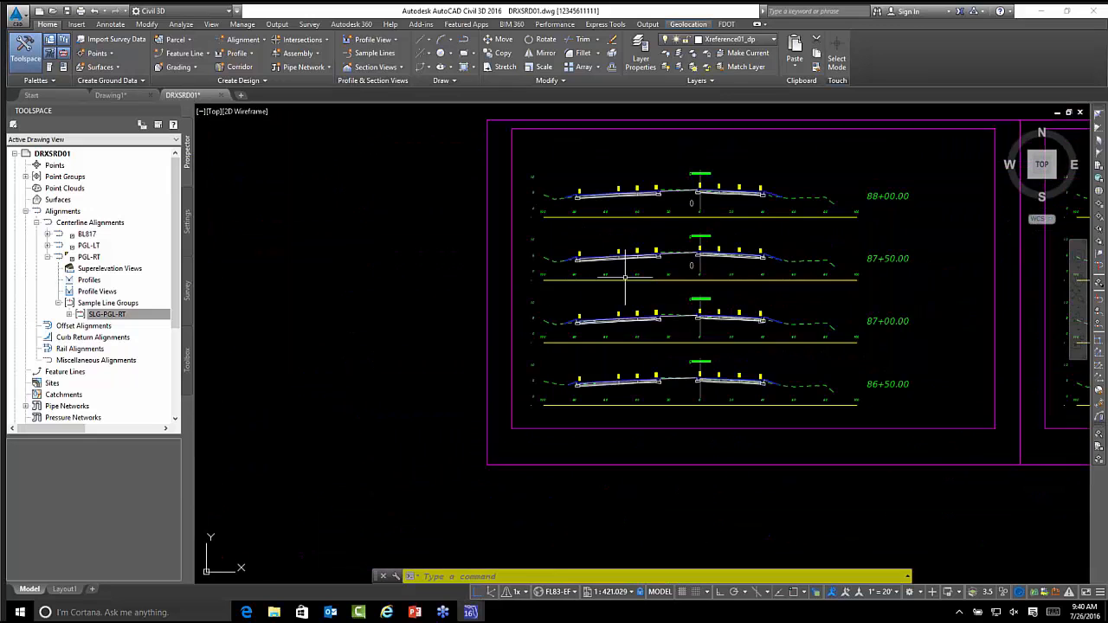
- Examine in plan how the pipe run from S-511 to S-509 lies relative to the sample lines near station 100+00.00
middle_click_drag(549, 242, 631, 247)
middle_click_drag(446, 246, 774, 254)
middle_click_drag(641, 251, 699, 248)
middle_click_drag(476, 301, 598, 301)
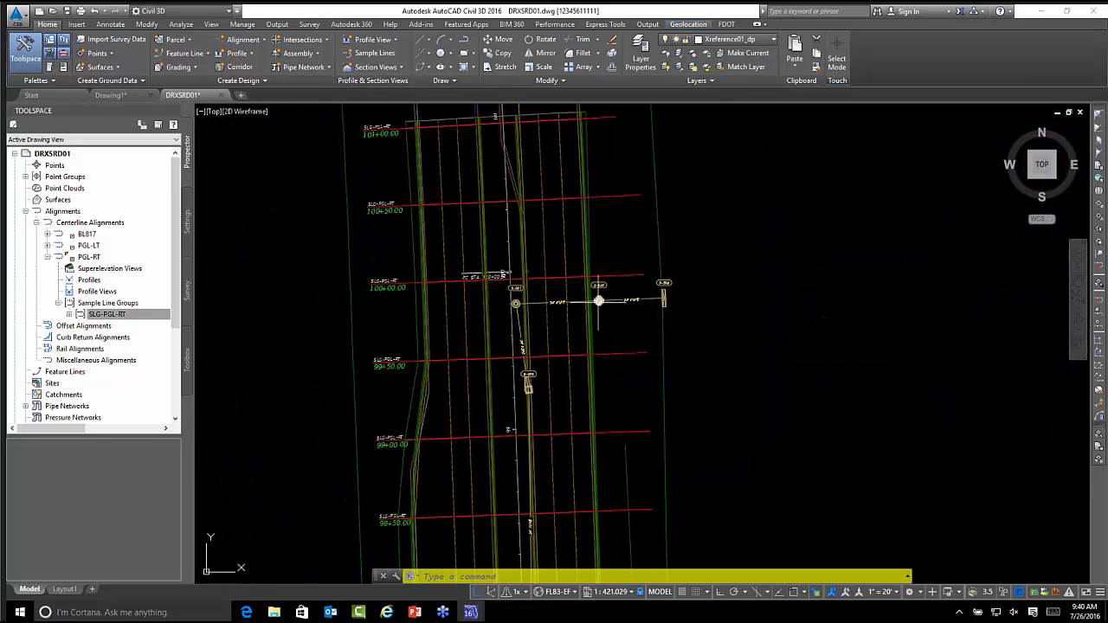
scroll(598, 301, "up", 4)
mouse_move(315, 279)
middle_mouse_down()
mouse_move(383, 277)
mouse_move(532, 302)
middle_mouse_up()
scroll(396, 280, "down", 3)
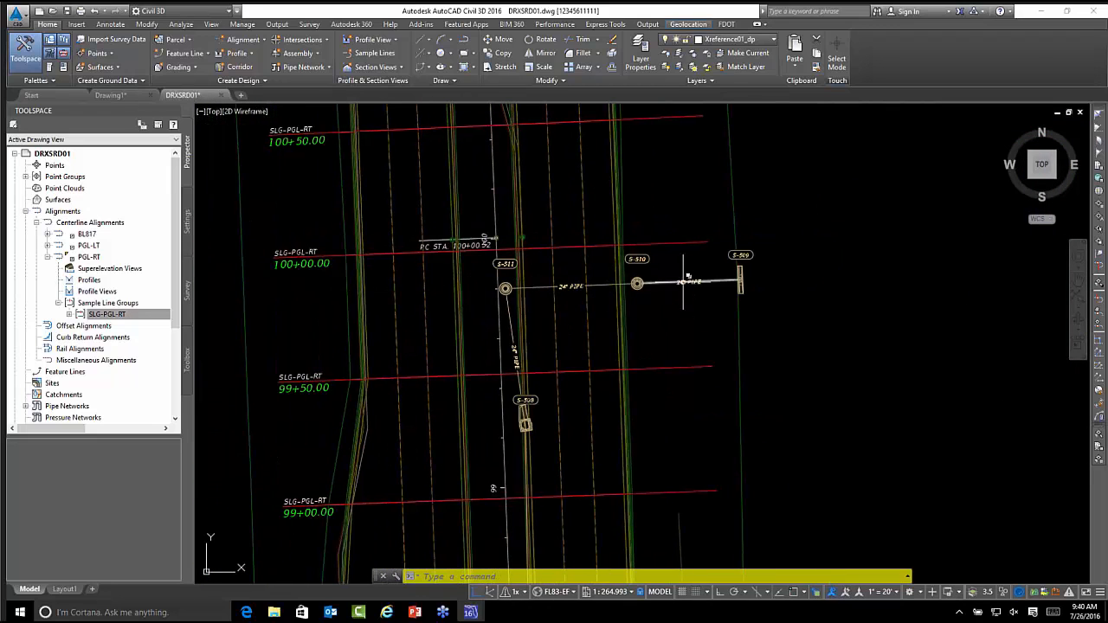
scroll(637, 284, "down", 4)
mouse_move(648, 279)
middle_mouse_down()
mouse_move(465, 279)
mouse_move(558, 297)
middle_mouse_up()
scroll(517, 277, "up", 2)
scroll(517, 277, "up", 2)
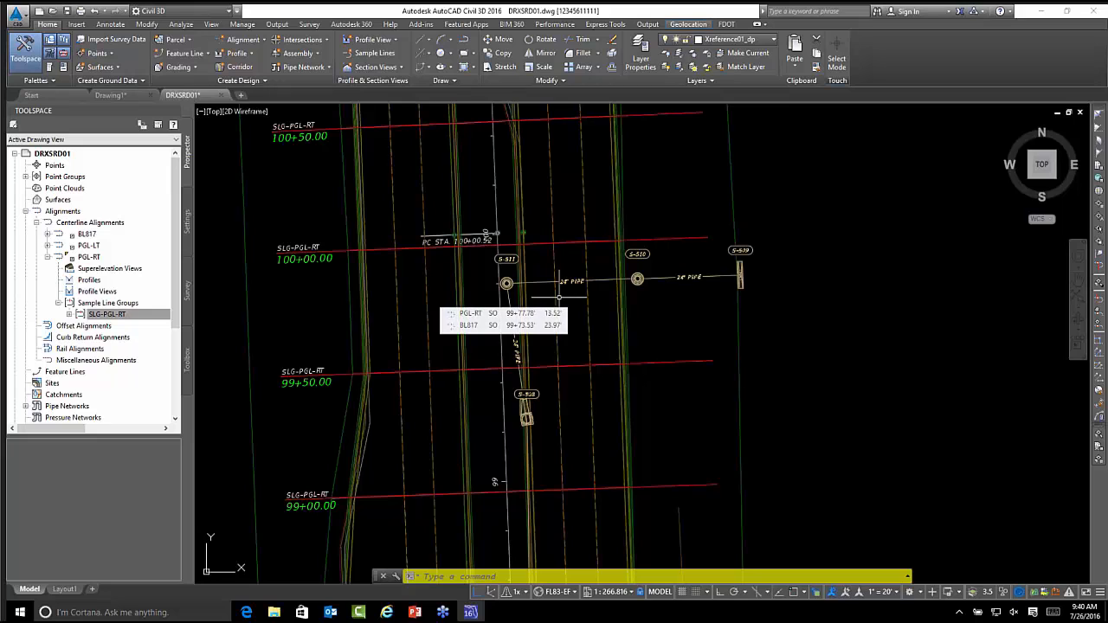
middle_click_drag(450, 279, 498, 278)
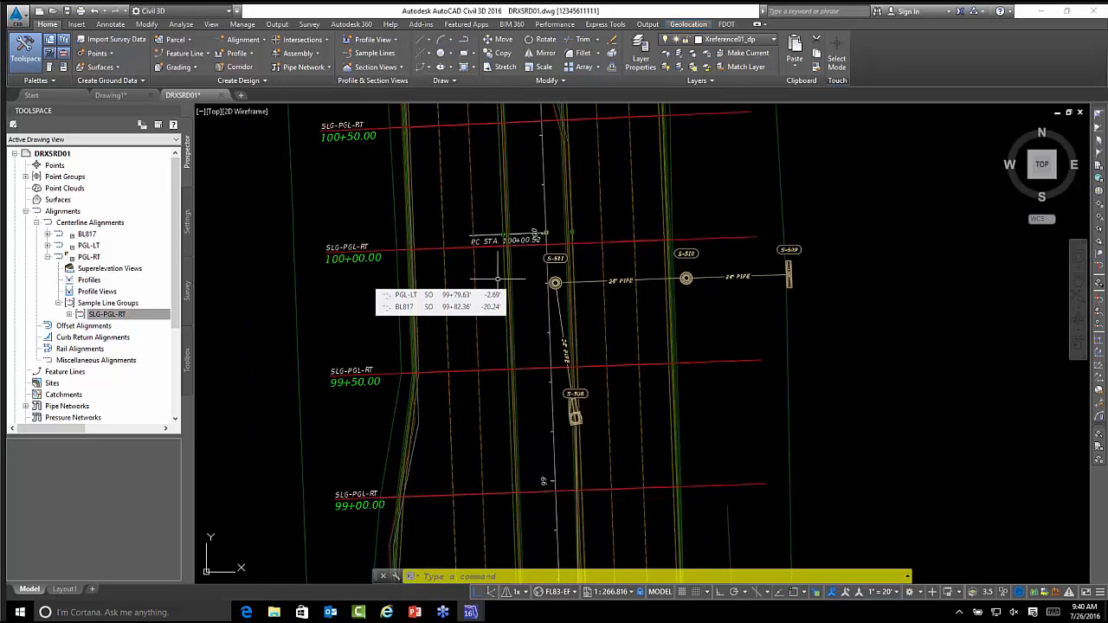
- Insert the SampleLinesLayout-Block drawing from the Roadway folder as an exploded block at 0,0,0 with scale 1 and rotation 0
left_click(76, 24)
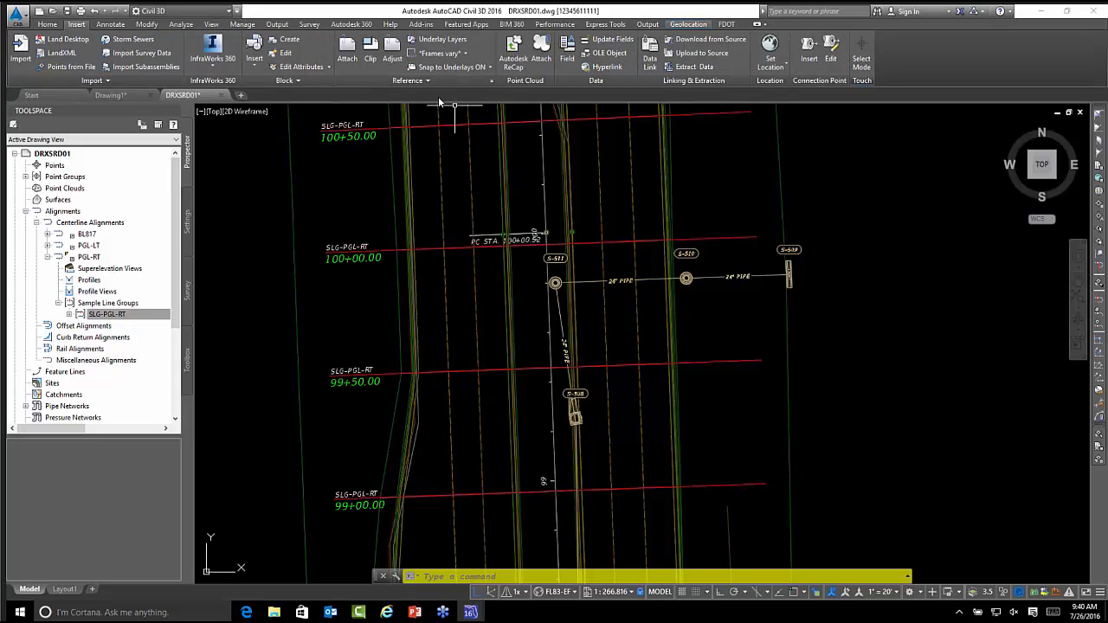
left_click(254, 61)
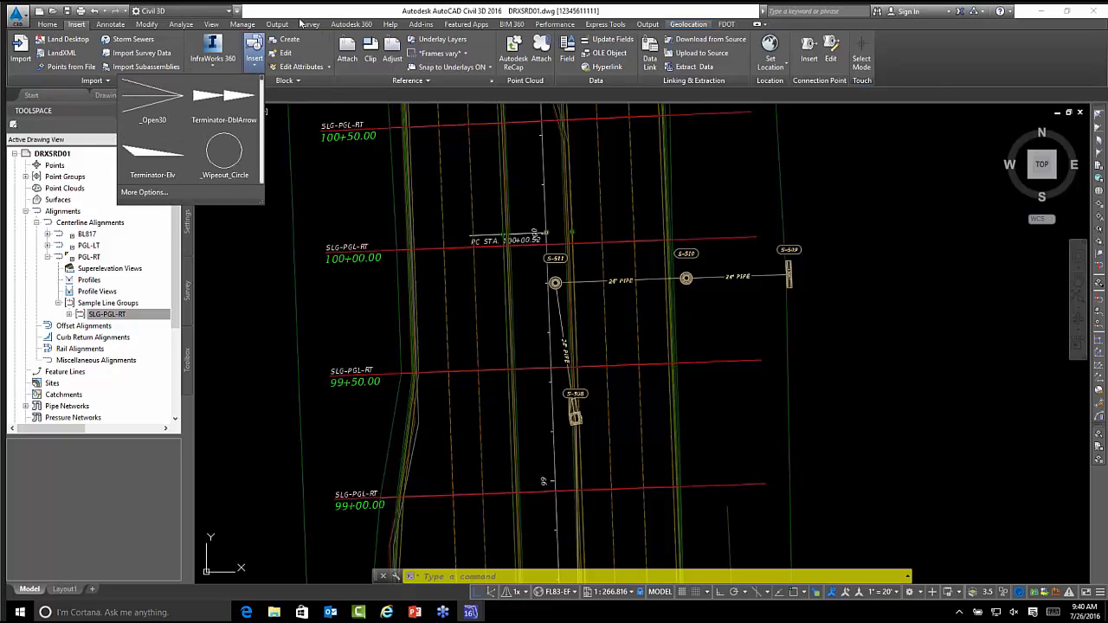
left_click(144, 193)
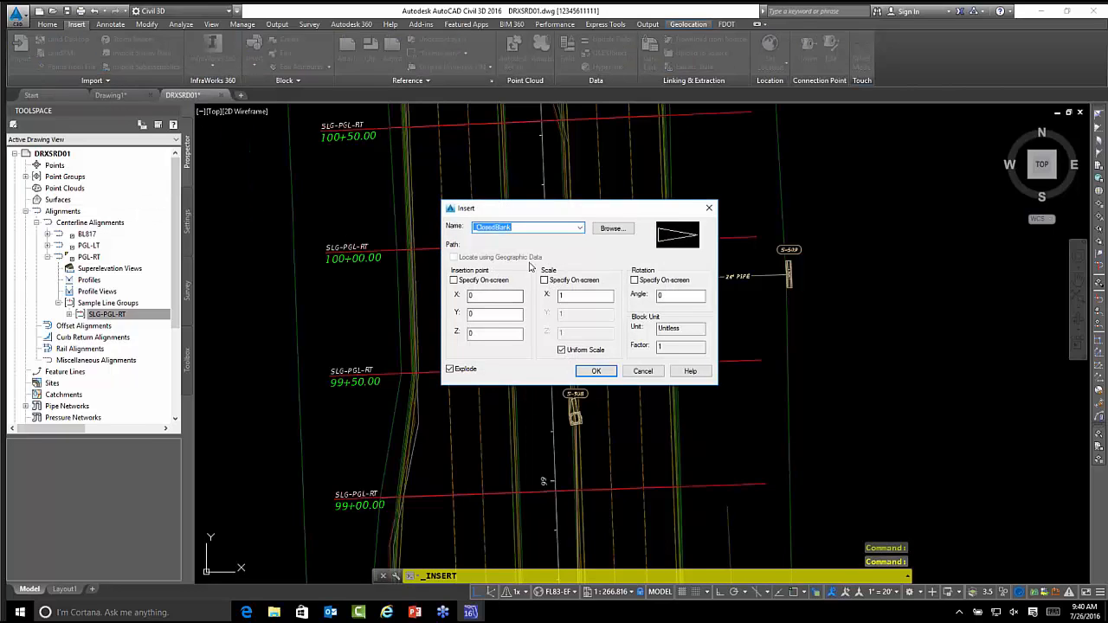
left_click(597, 230)
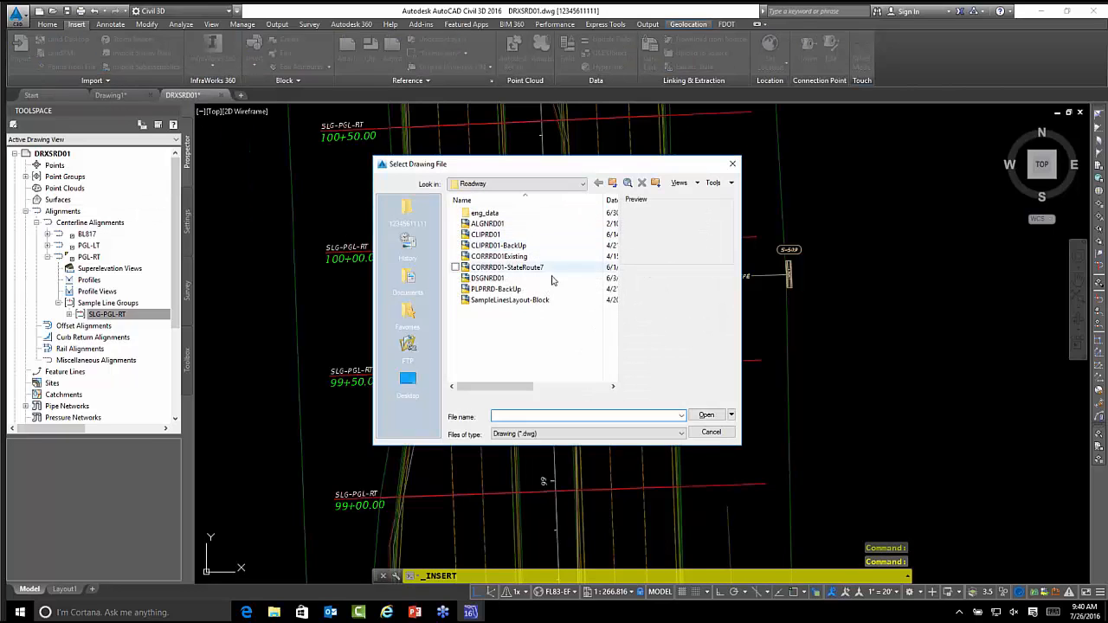
left_click(500, 301)
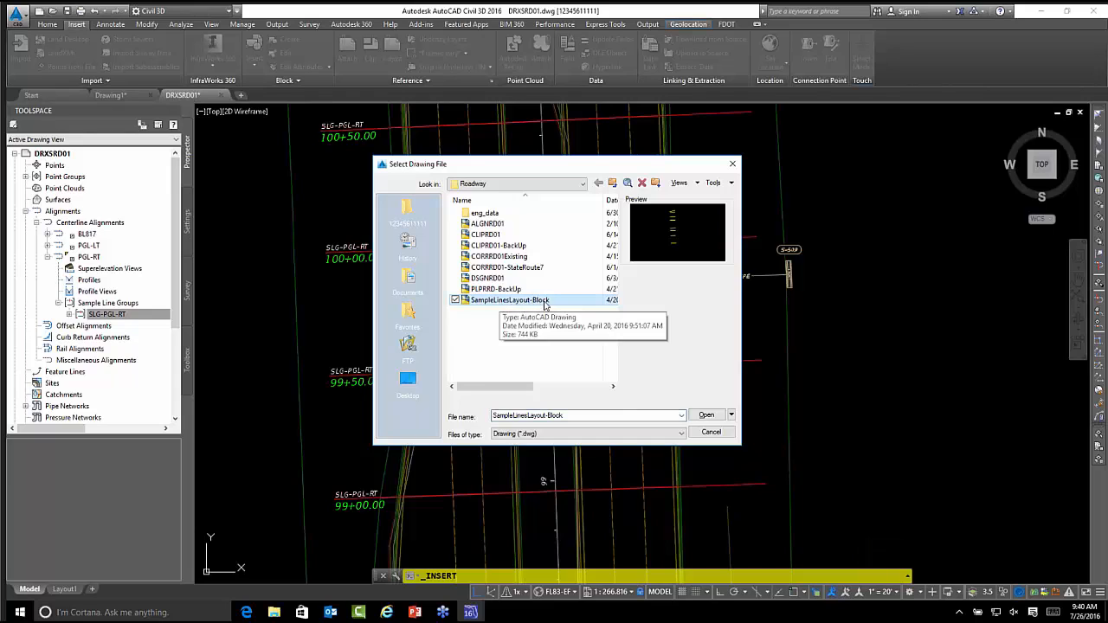
left_click(699, 416)
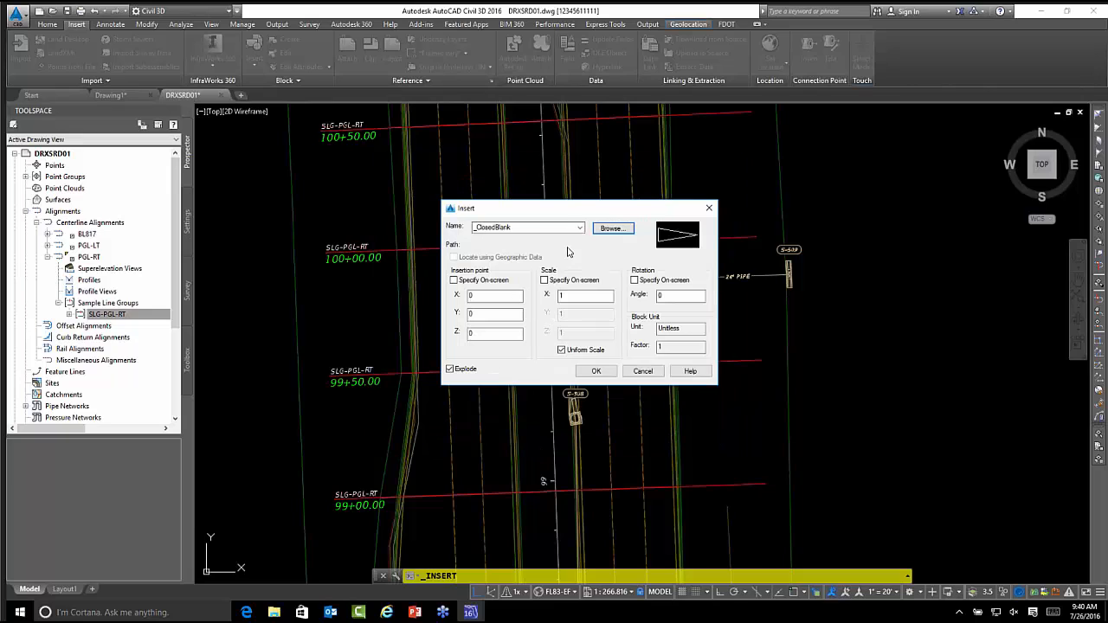
left_click(451, 372)
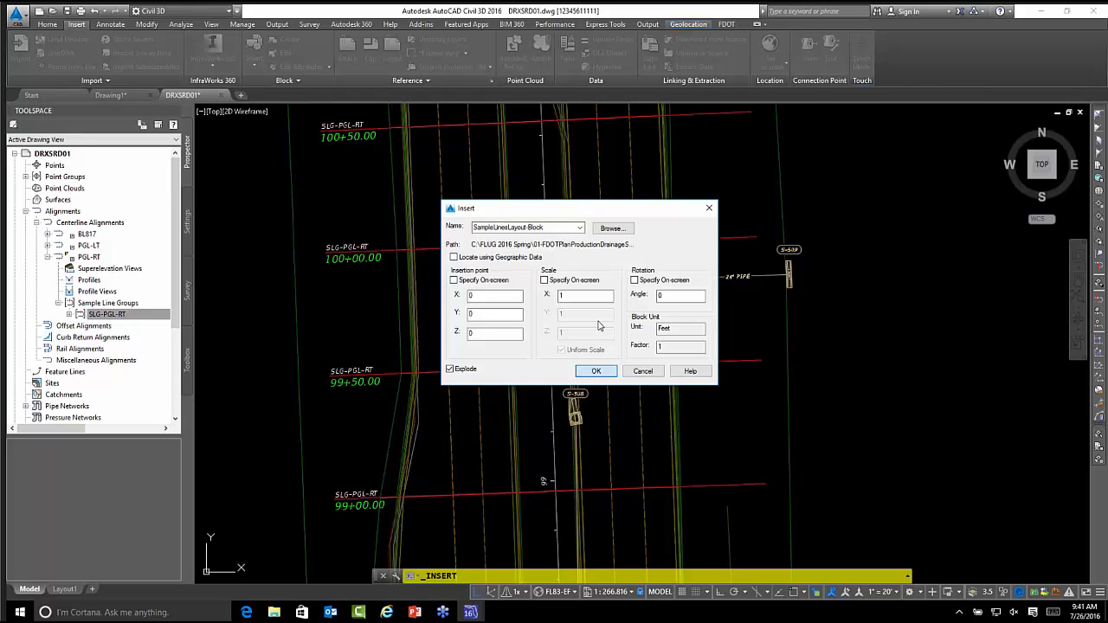
key("Return")
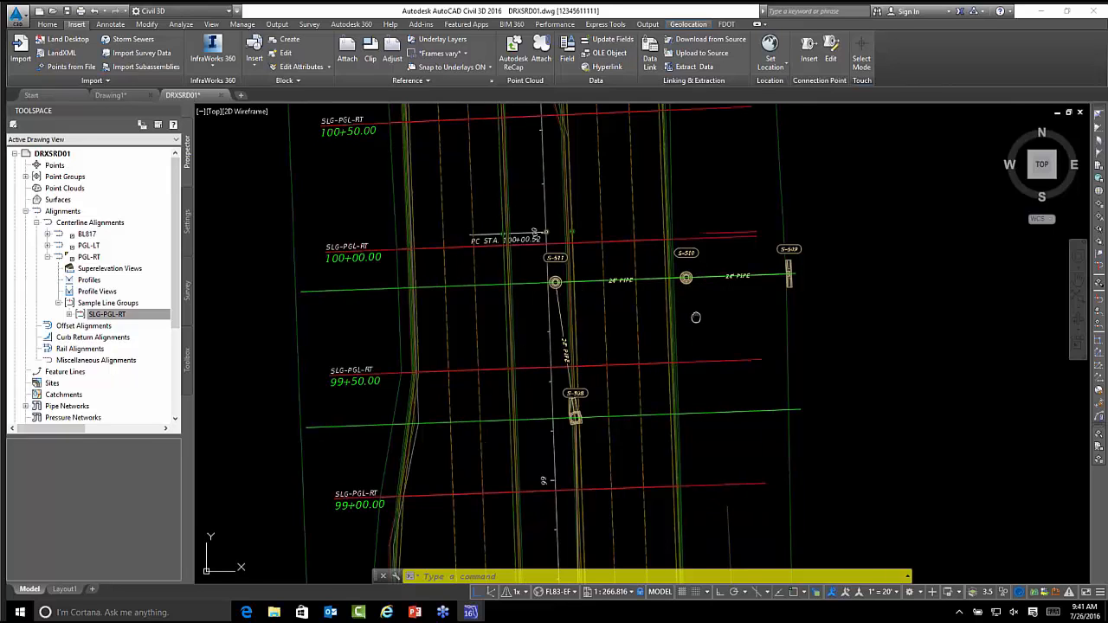
- Start editing the PGL-RT sample lines and pick the 100+50.00 line to make SLG-PGL-RT the active group
mouse_move(356, 398)
middle_mouse_down()
mouse_move(366, 324)
mouse_move(350, 377)
middle_mouse_up()
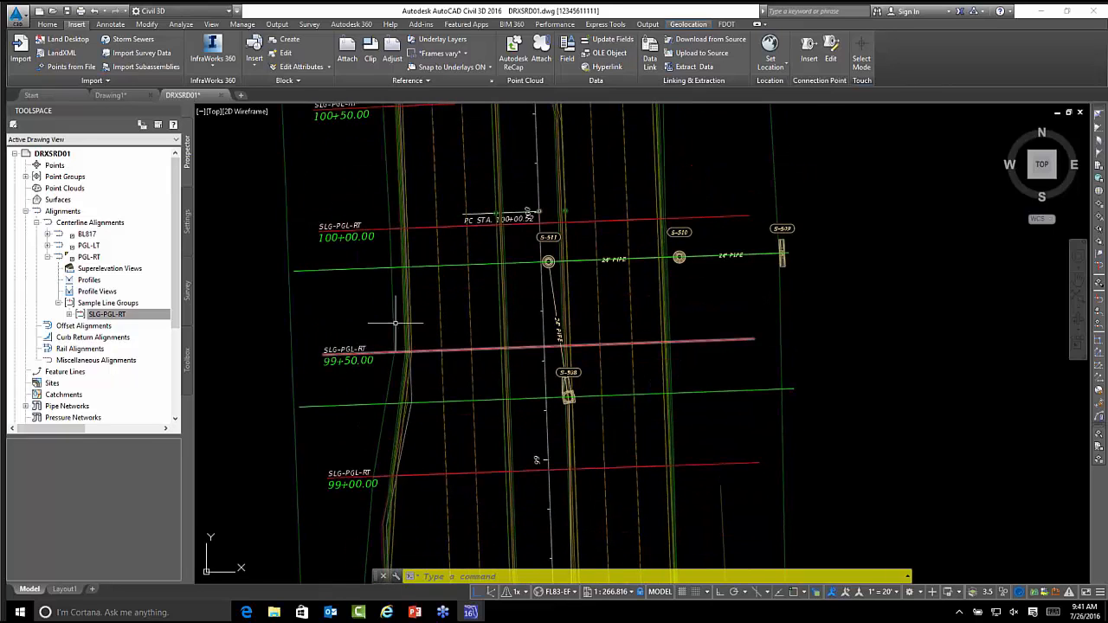
middle_click_drag(398, 321, 394, 352)
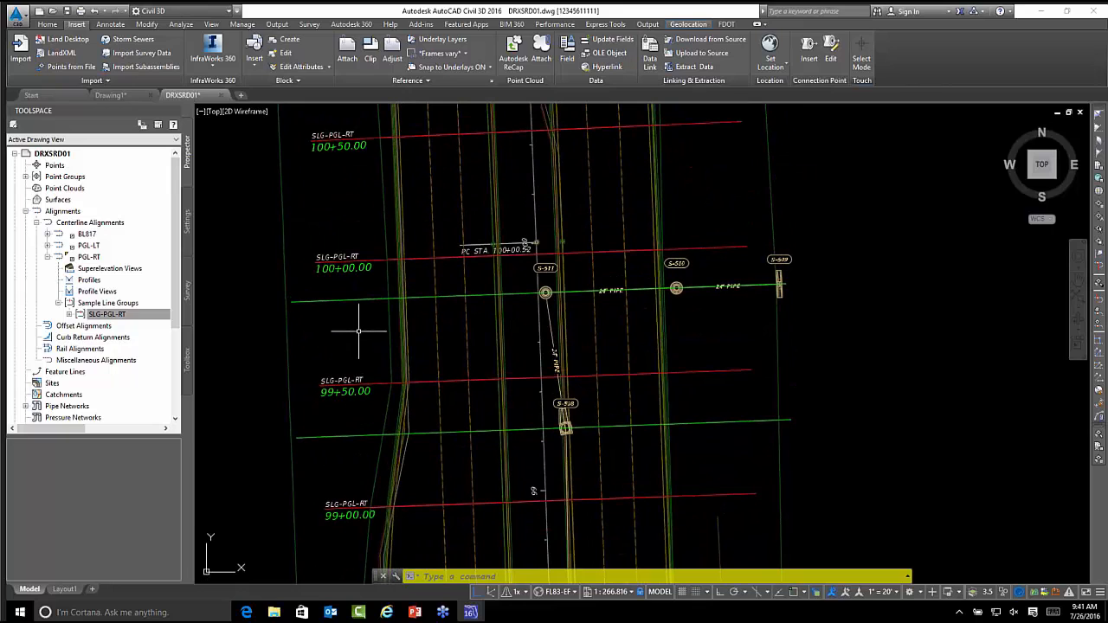
middle_click_drag(556, 317, 545, 381)
scroll(667, 321, "down", 2)
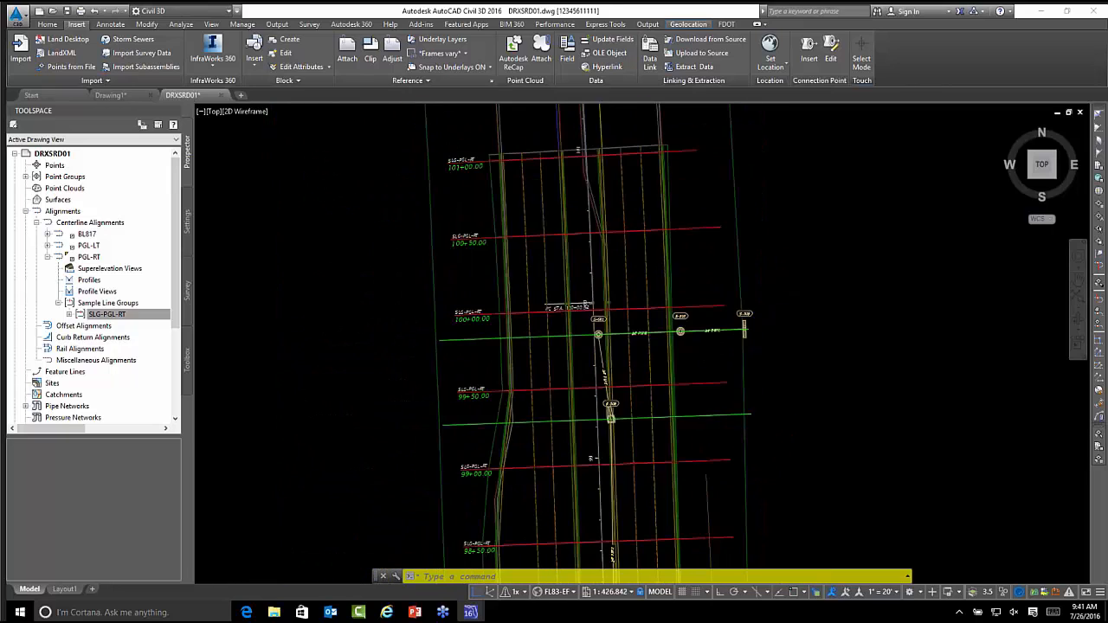
scroll(707, 307, "up", 2)
left_click(697, 304)
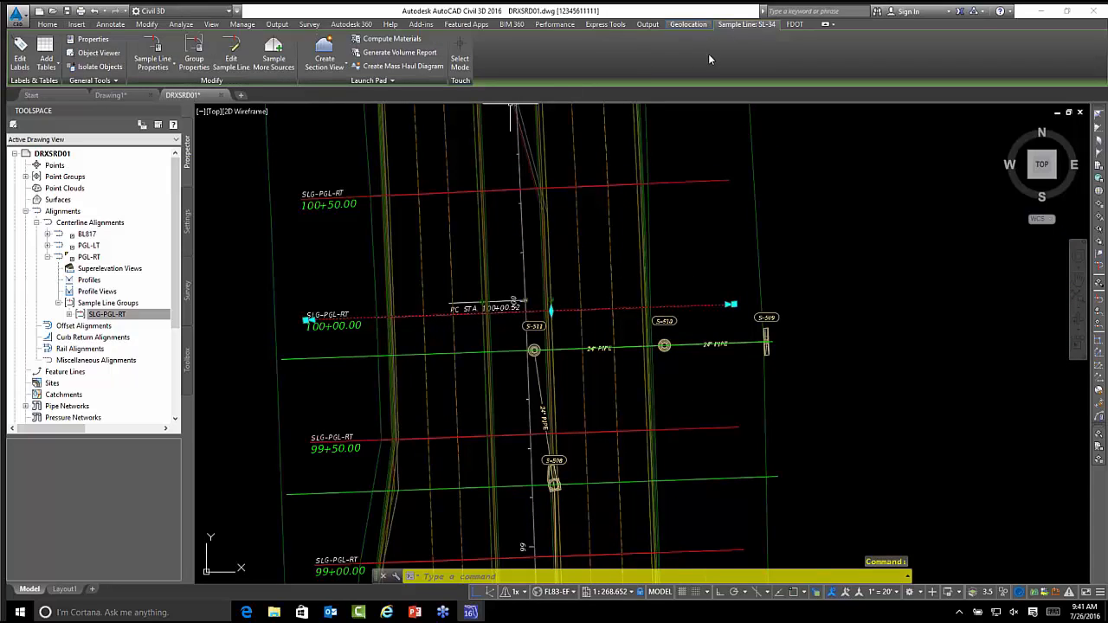
left_click(232, 54)
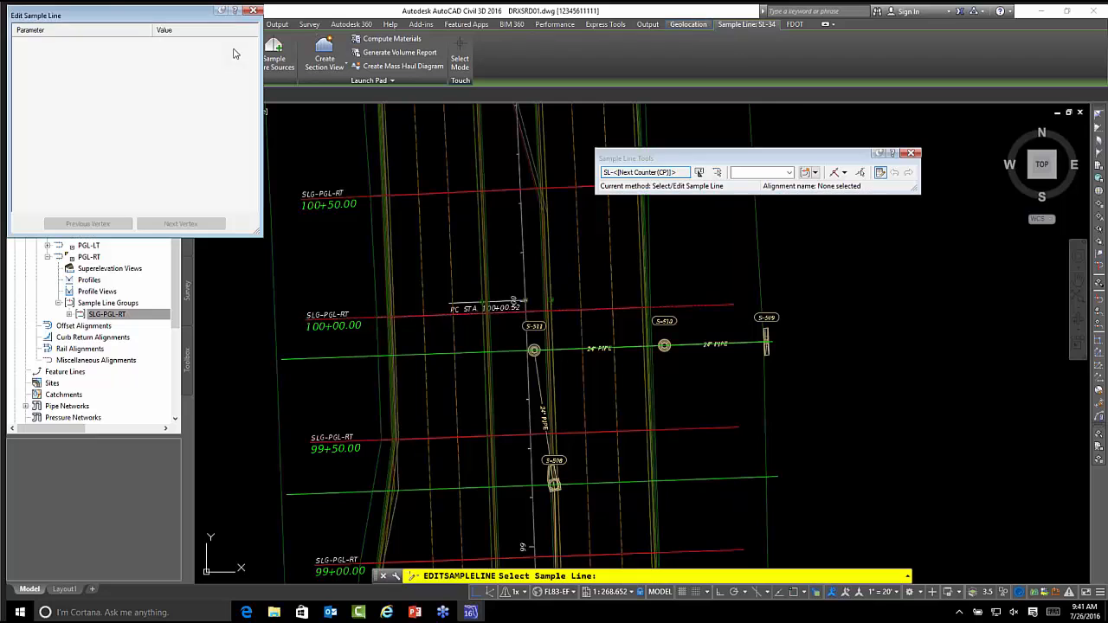
mouse_move(473, 264)
middle_mouse_down()
mouse_move(472, 294)
mouse_move(494, 313)
middle_mouse_up()
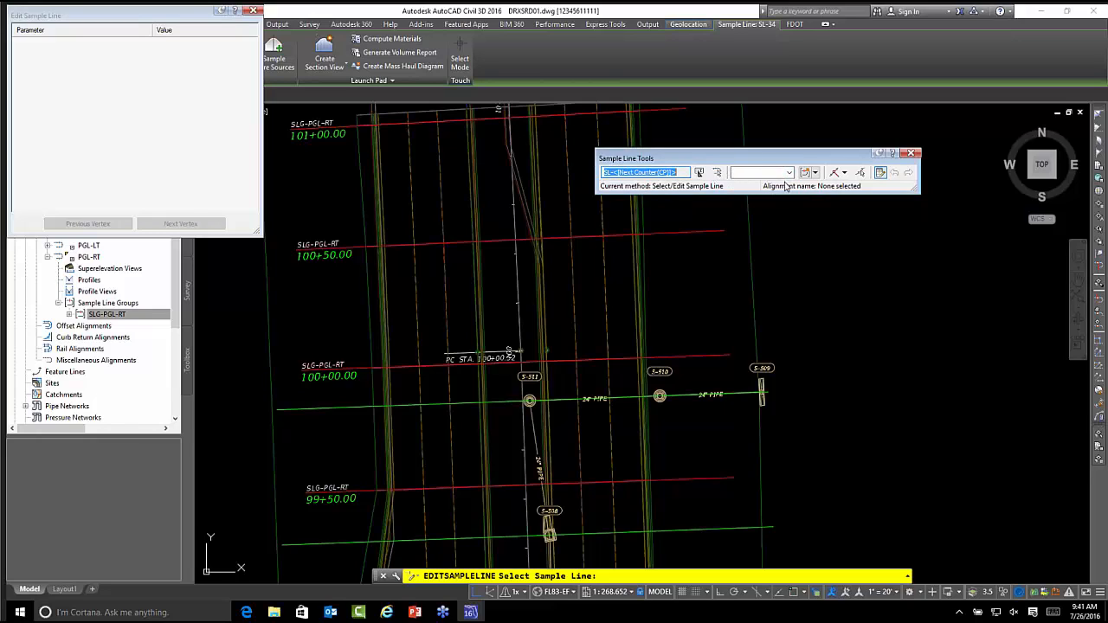
left_click(680, 232)
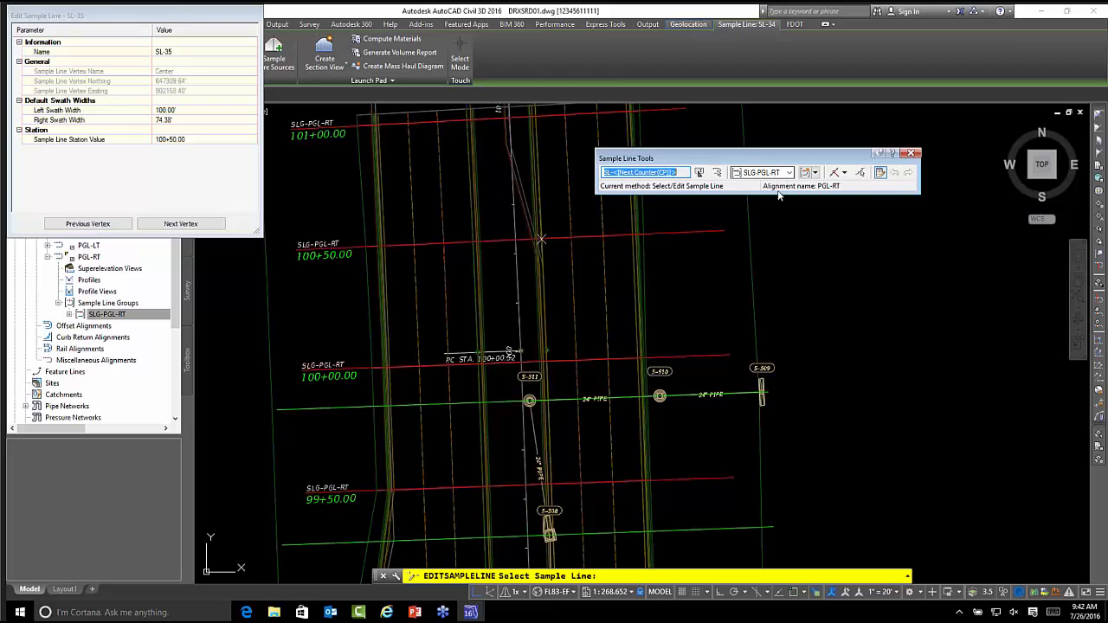
- Set the sample line creation method to Select existing polylines and pick the layout polylines through structures S-511 and S-508
left_click(845, 174)
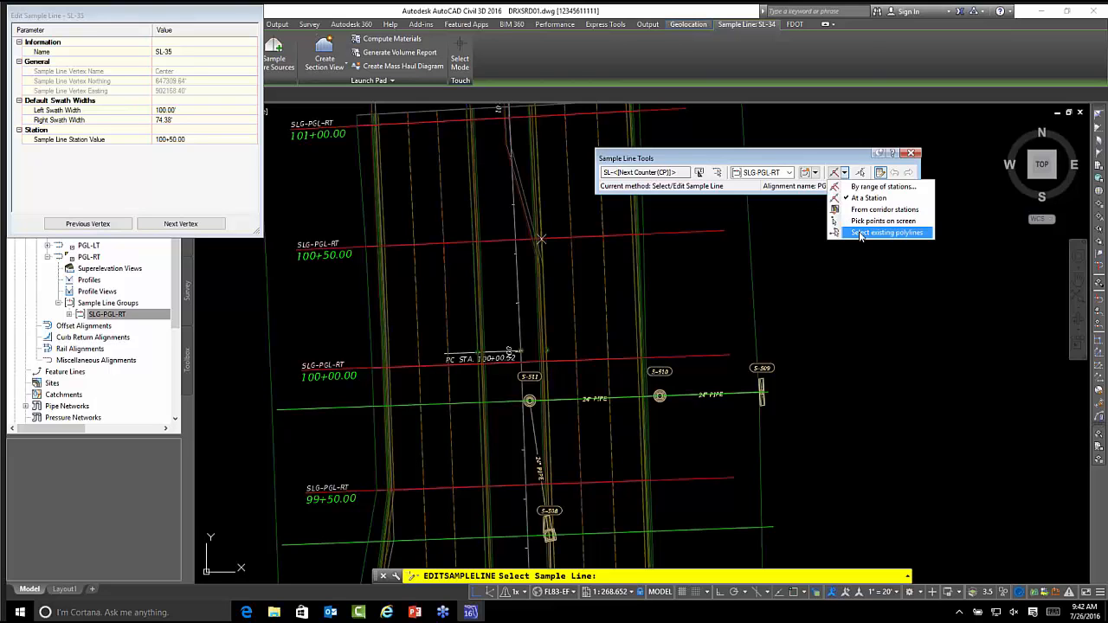
left_click(886, 233)
scroll(662, 275, "down", 3)
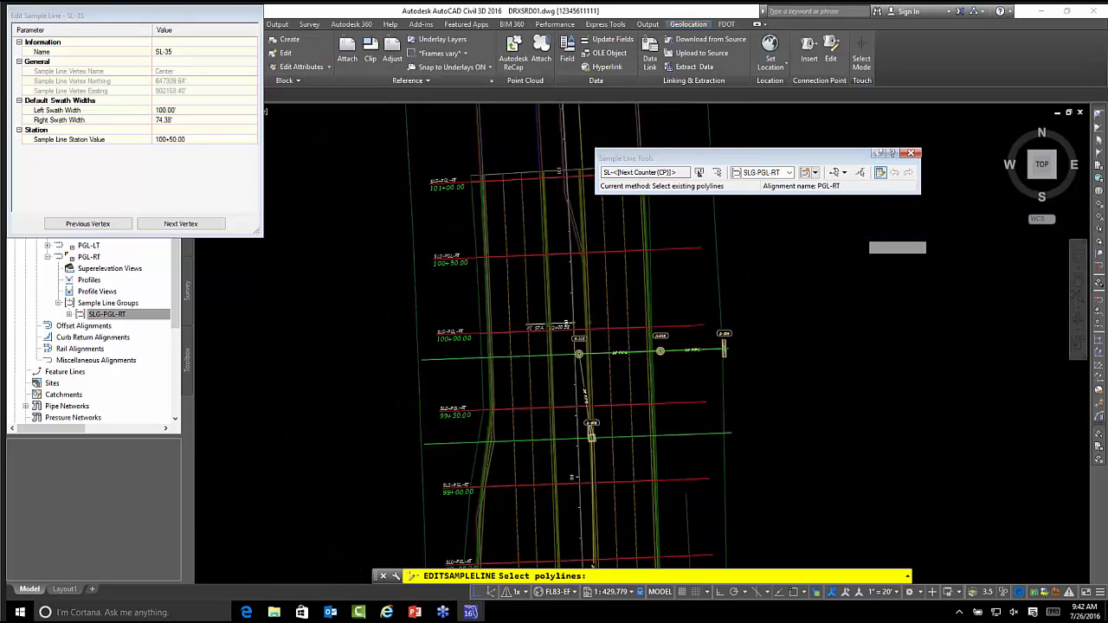
scroll(663, 281, "up", 3)
middle_click_drag(672, 306, 727, 262)
left_click(403, 364)
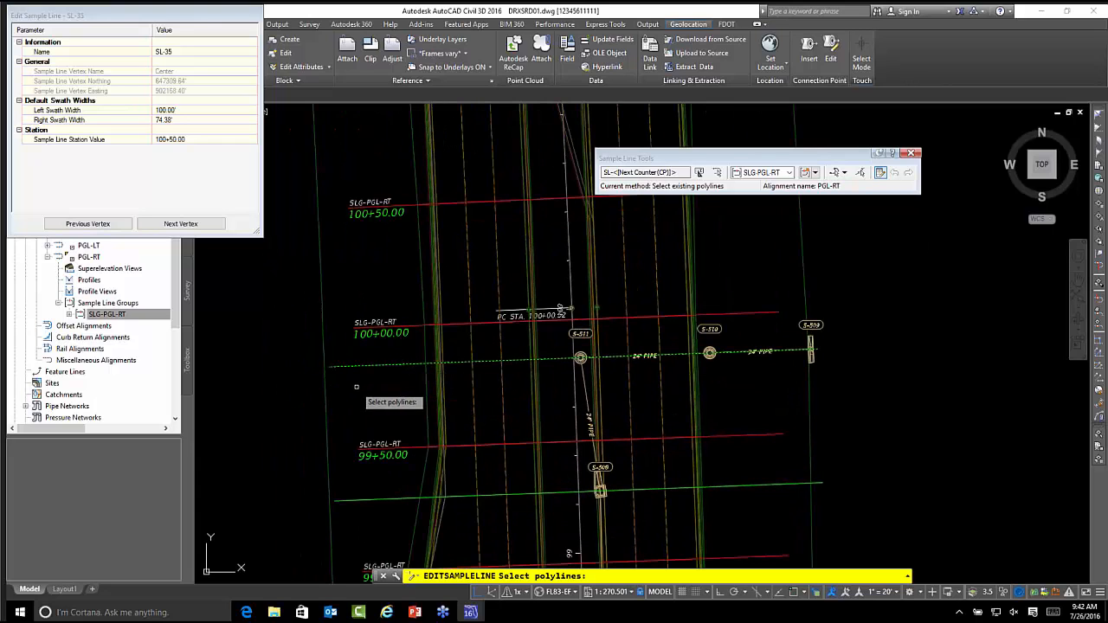
middle_click_drag(356, 386, 349, 271)
left_click(350, 384)
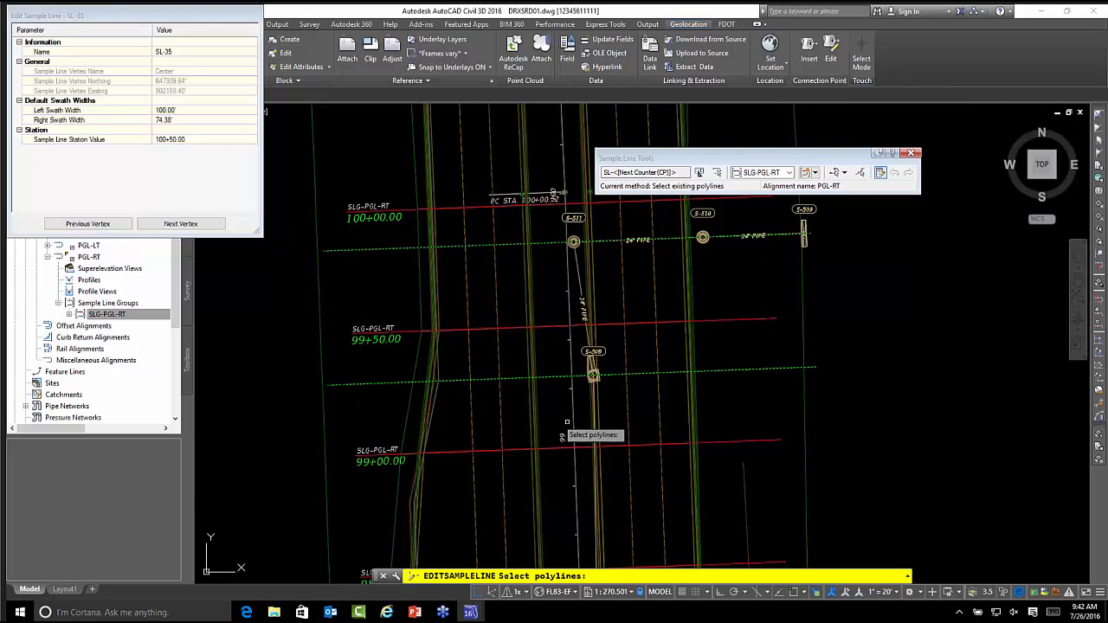
- Add the next layout polylines along PGL-RT to the selection, down to the one through S-505 between stations 96+00 and 96+50
middle_click_drag(594, 426, 534, 217)
middle_click_drag(561, 397, 533, 254)
middle_click_drag(639, 444, 625, 317)
left_click(625, 319)
middle_click_drag(601, 370, 596, 221)
middle_click_drag(658, 485, 664, 336)
left_click(665, 335)
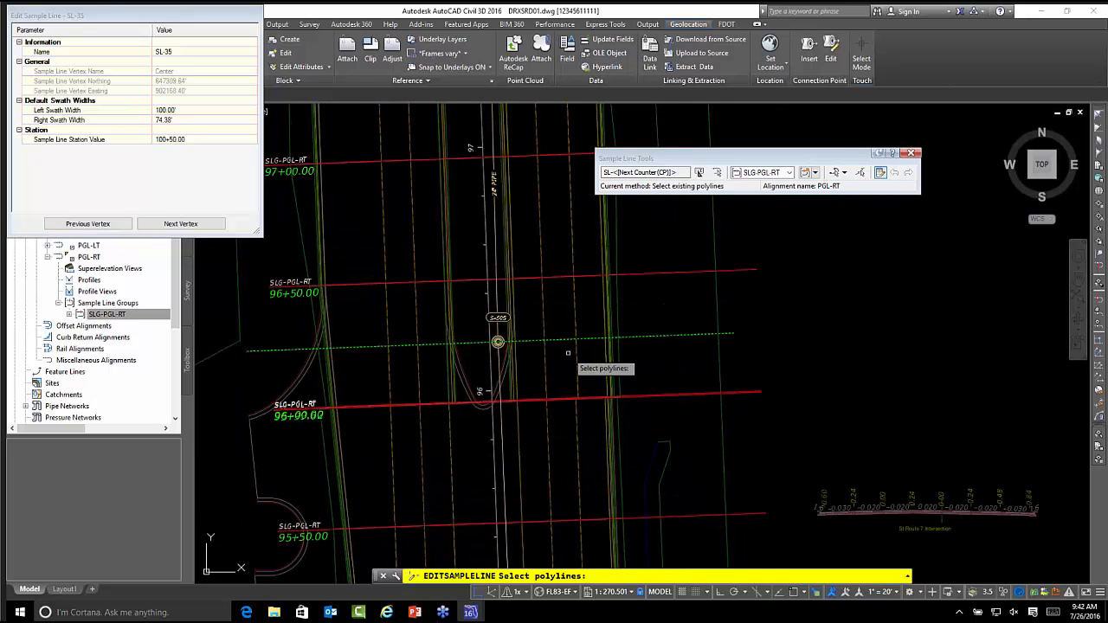
- Pick the remaining layout polylines down to S-501 near station 87+00 and create SLG-PGL-RT sample lines from the selection
scroll(567, 355, "down", 3)
middle_click_drag(643, 492, 653, 308)
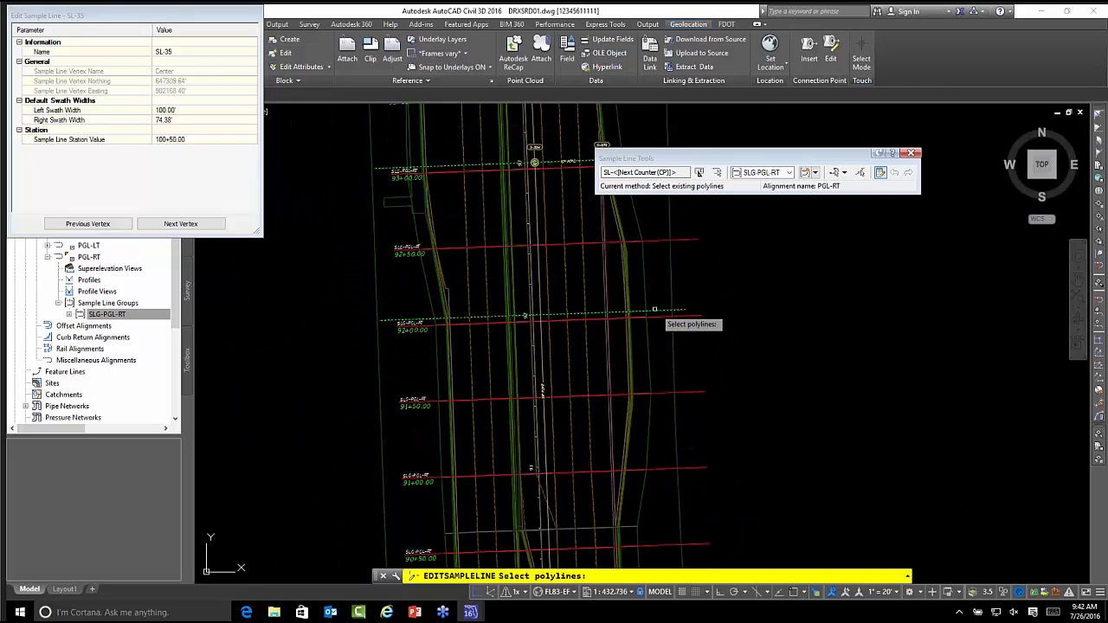
middle_click_drag(640, 578, 606, 311)
left_click(604, 310)
middle_click_drag(544, 343, 520, 152)
mouse_move(609, 552)
middle_mouse_down()
mouse_move(598, 321)
mouse_move(632, 337)
middle_mouse_up()
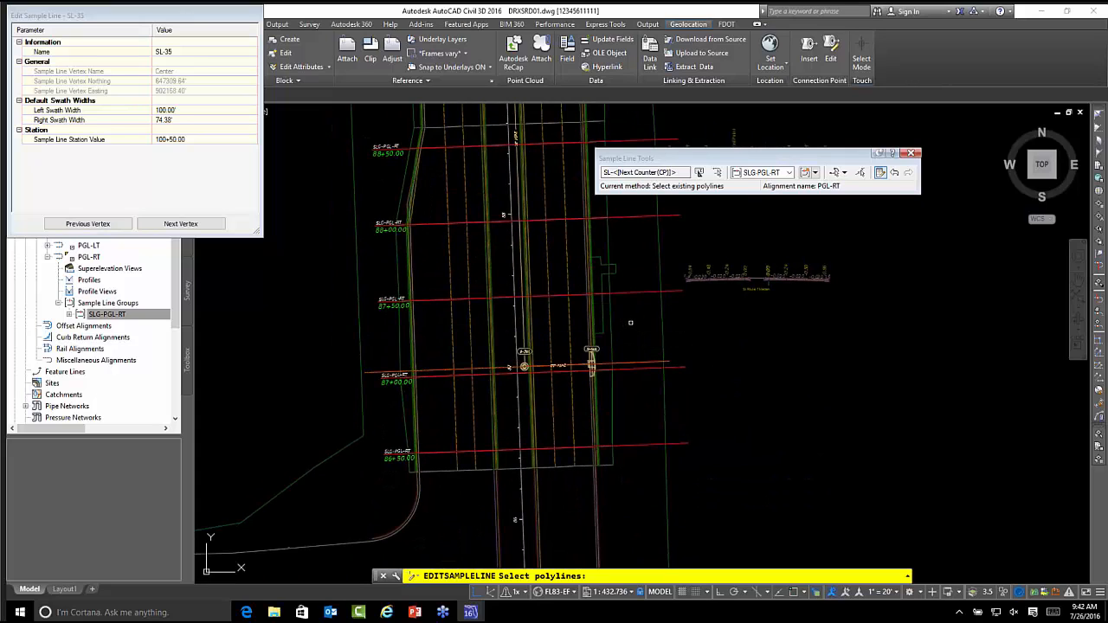
key("Return")
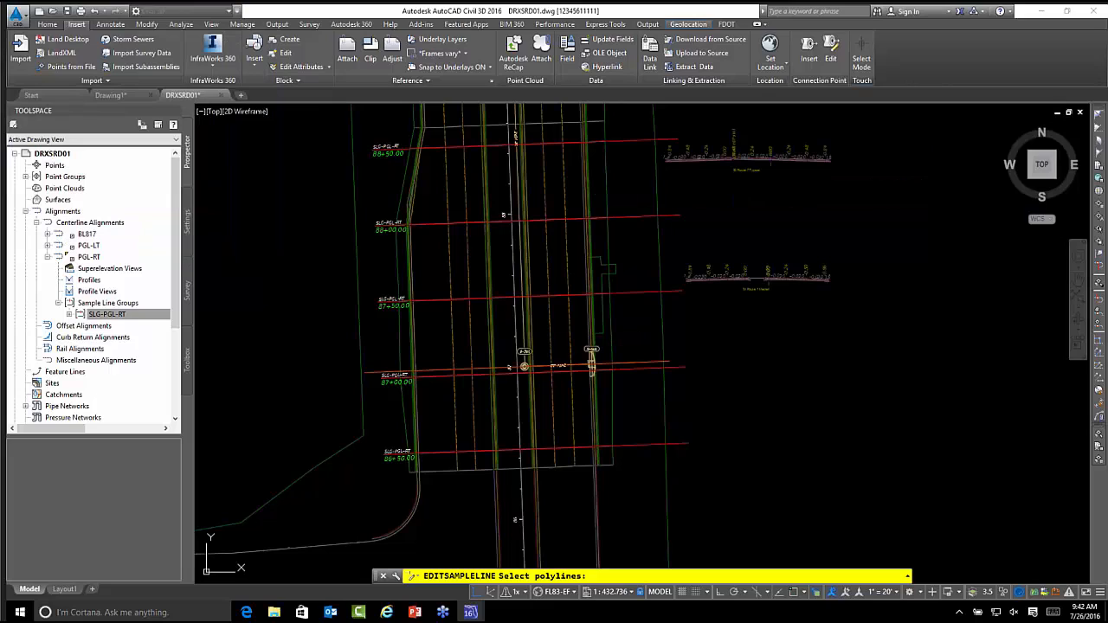
key("Return")
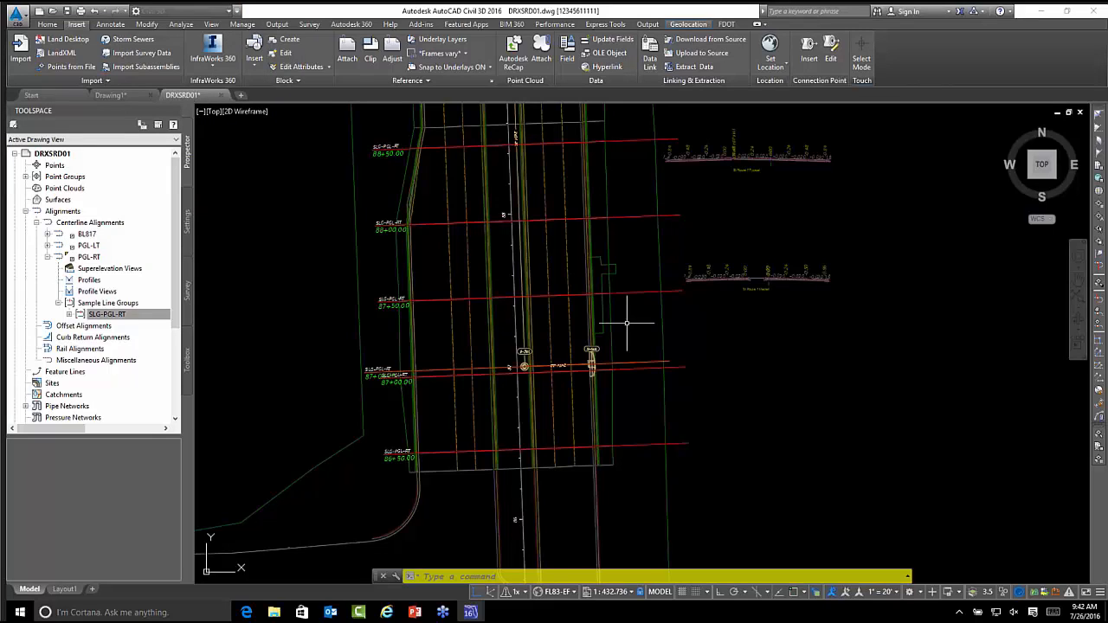
- Examine the new sample line through S-501 and S-500 and how it lies relative to the 87+00.00 line
left_click(415, 363)
scroll(421, 366, "up", 5)
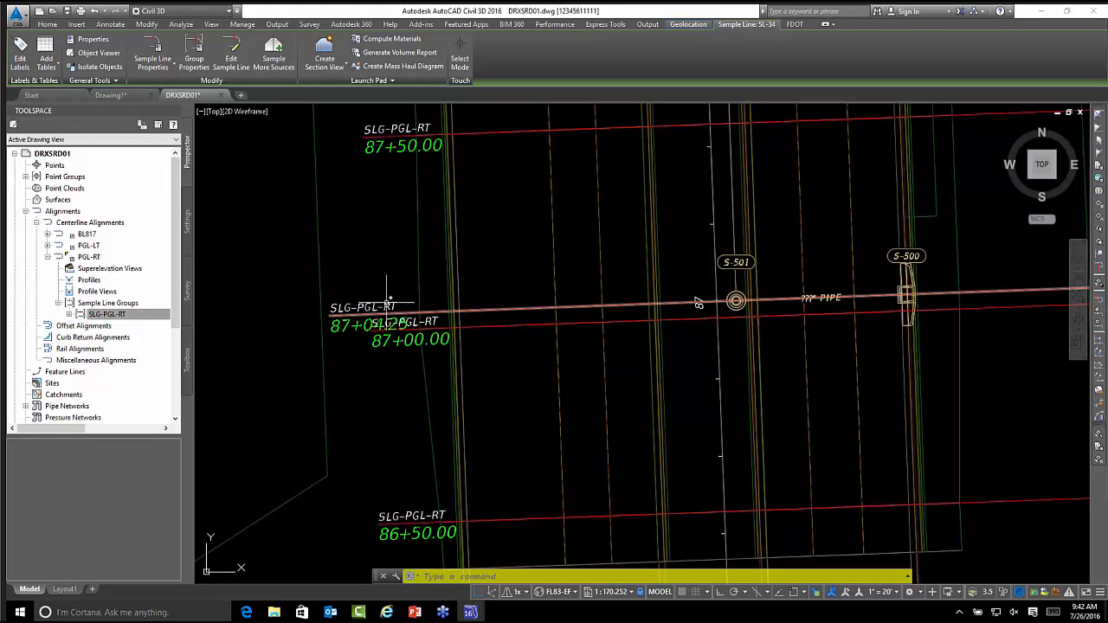
middle_click_drag(617, 313, 373, 326)
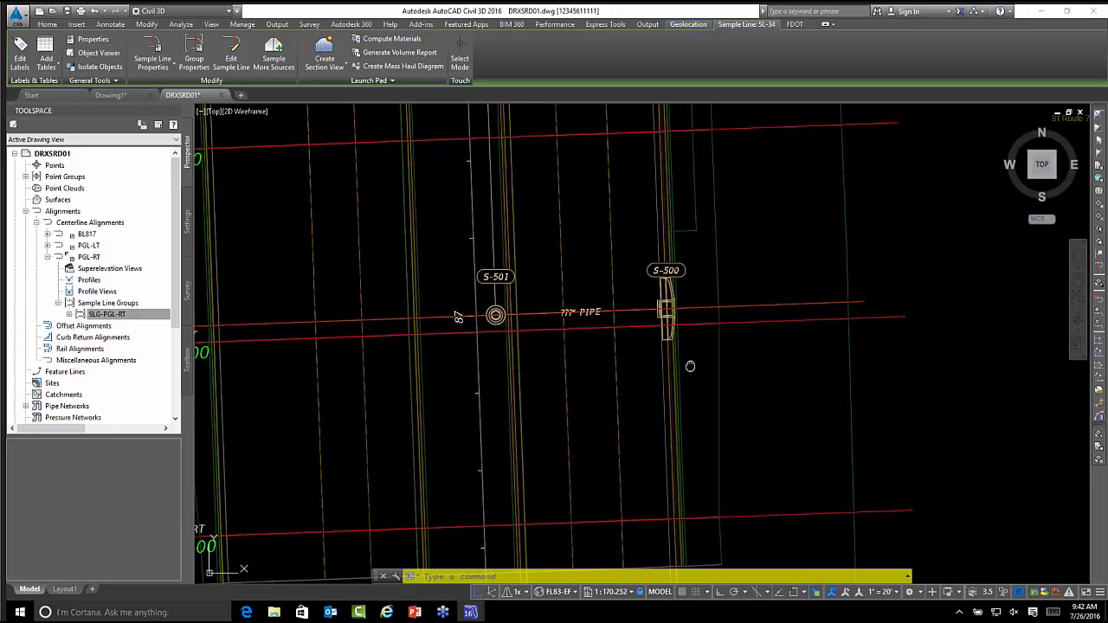
scroll(748, 310, "up", 2)
scroll(747, 310, "up", 2)
key("Escape")
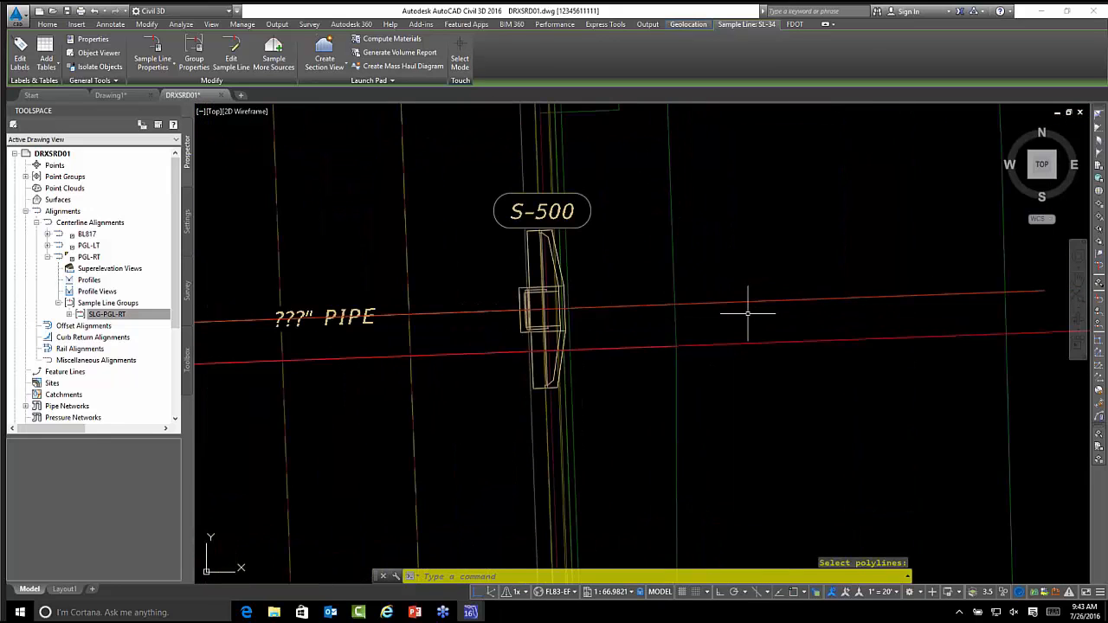
scroll(753, 313, "down", 2)
scroll(753, 313, "down", 2)
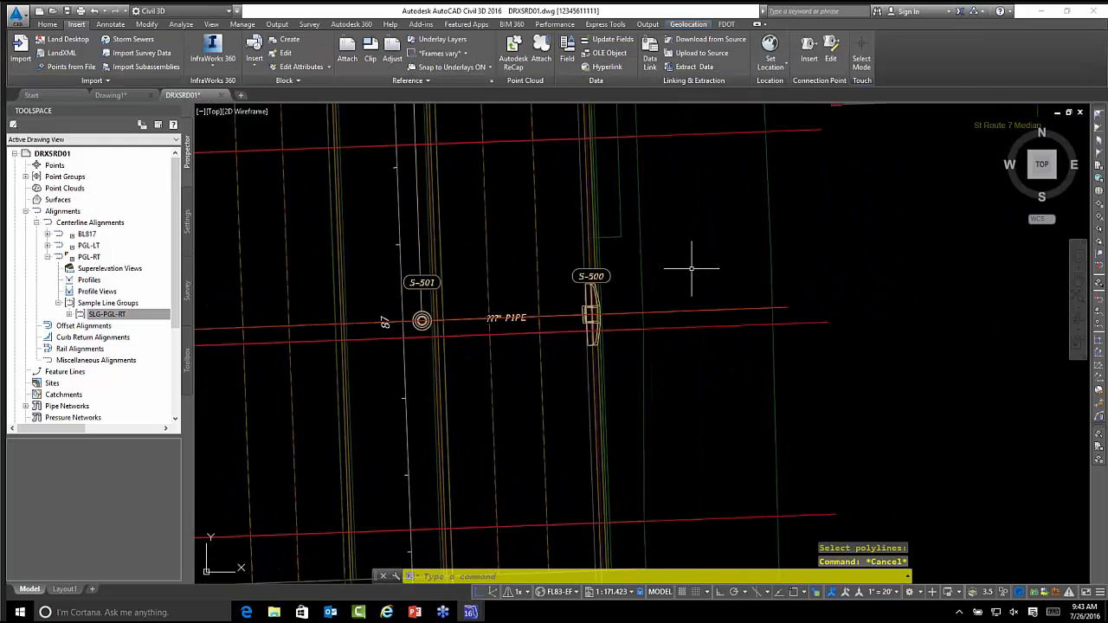
middle_click_drag(681, 265, 729, 250)
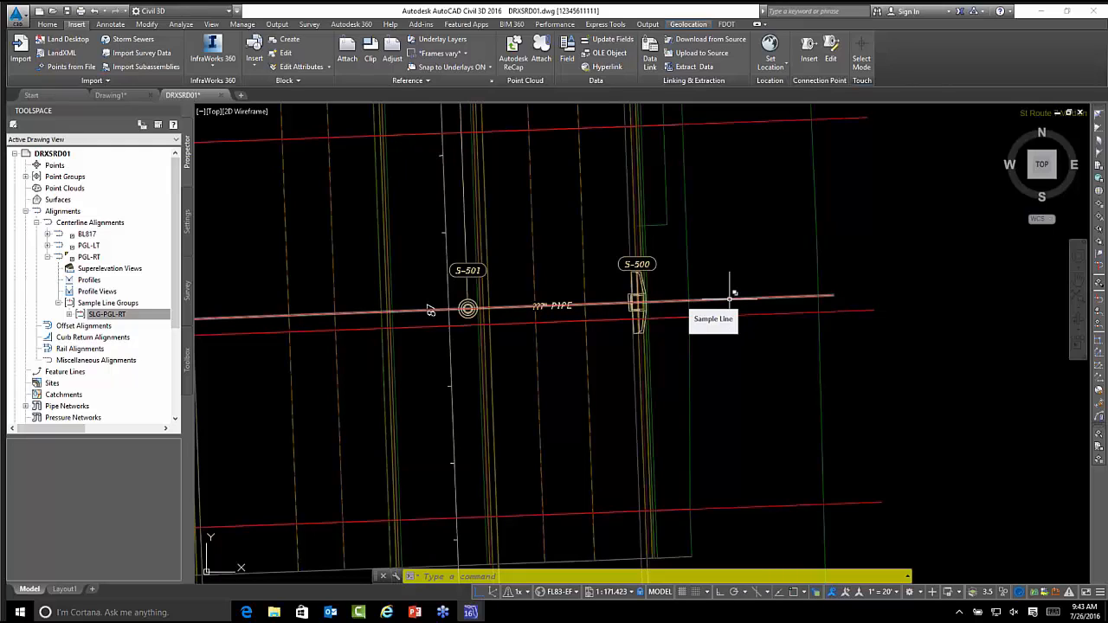
- Pick the layout polyline beneath the new sample line at S-501, select all similar polylines and delete them
left_click(729, 298)
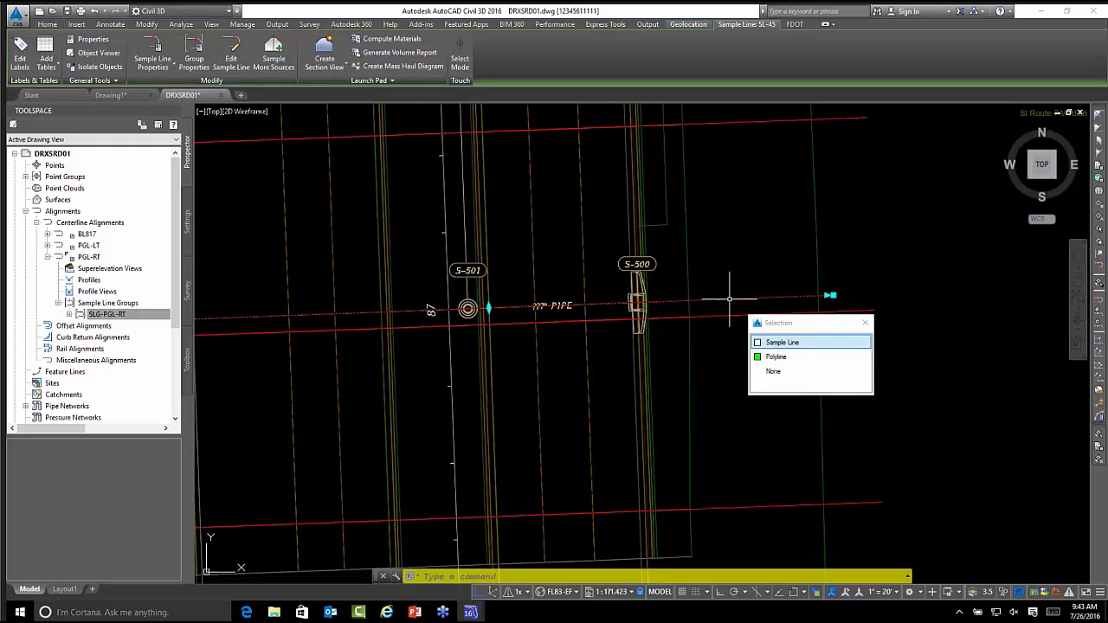
left_click(775, 358)
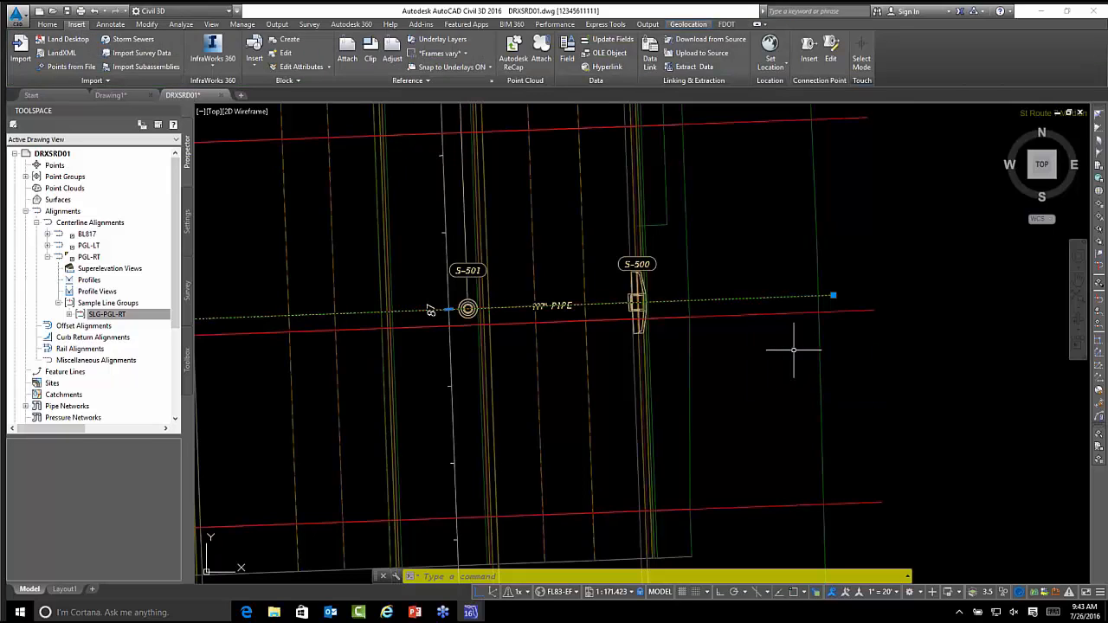
scroll(769, 322, "down", 3)
right_click(763, 274)
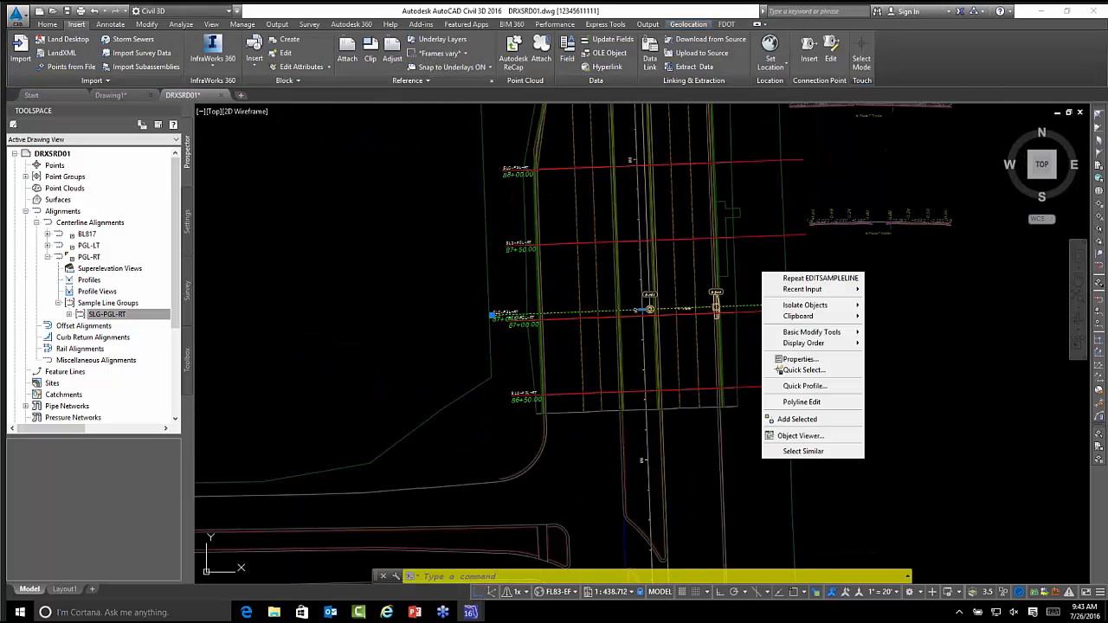
left_click(807, 452)
scroll(722, 286, "down", 2)
middle_click_drag(722, 285, 671, 451)
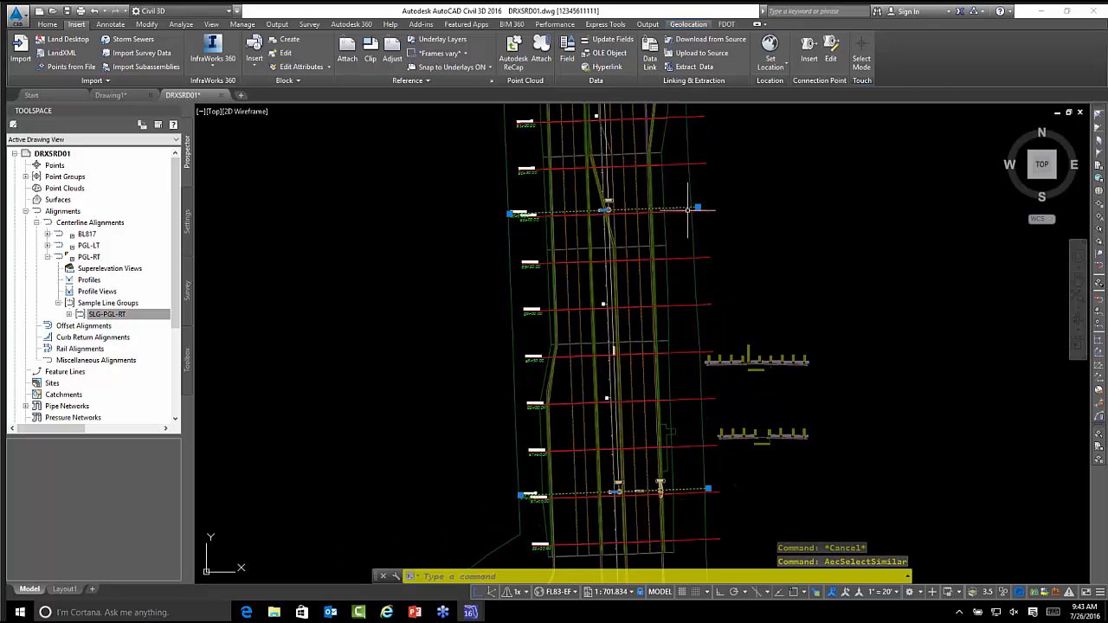
middle_click_drag(688, 209, 677, 233)
key("Delete")
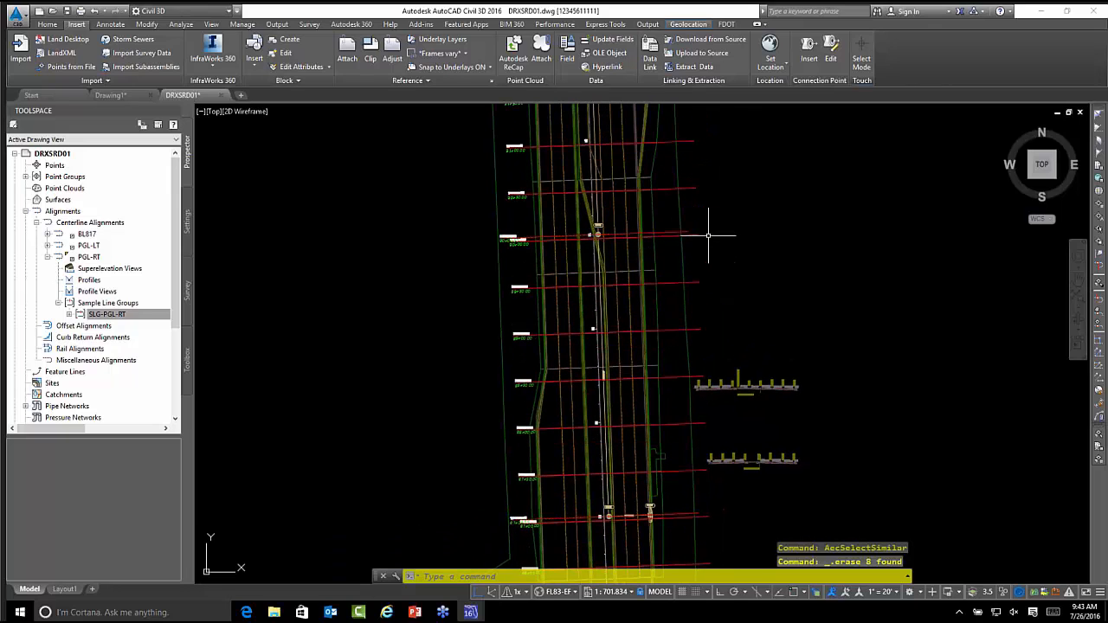
- Draw a diagonal marker line from the lower-left corner of the first cross section sheet outward, snapping its start to the endpoint
scroll(698, 223, "down", 4)
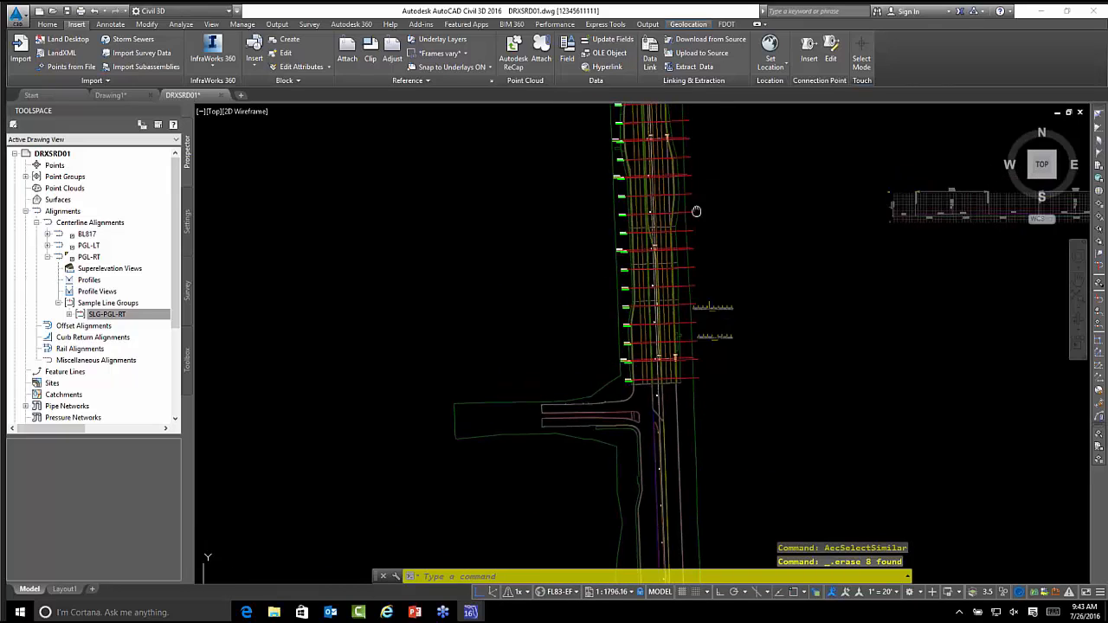
mouse_move(699, 210)
middle_mouse_down()
mouse_move(686, 232)
mouse_move(680, 218)
mouse_move(579, 210)
mouse_move(600, 349)
middle_mouse_up()
scroll(600, 324, "up", 4)
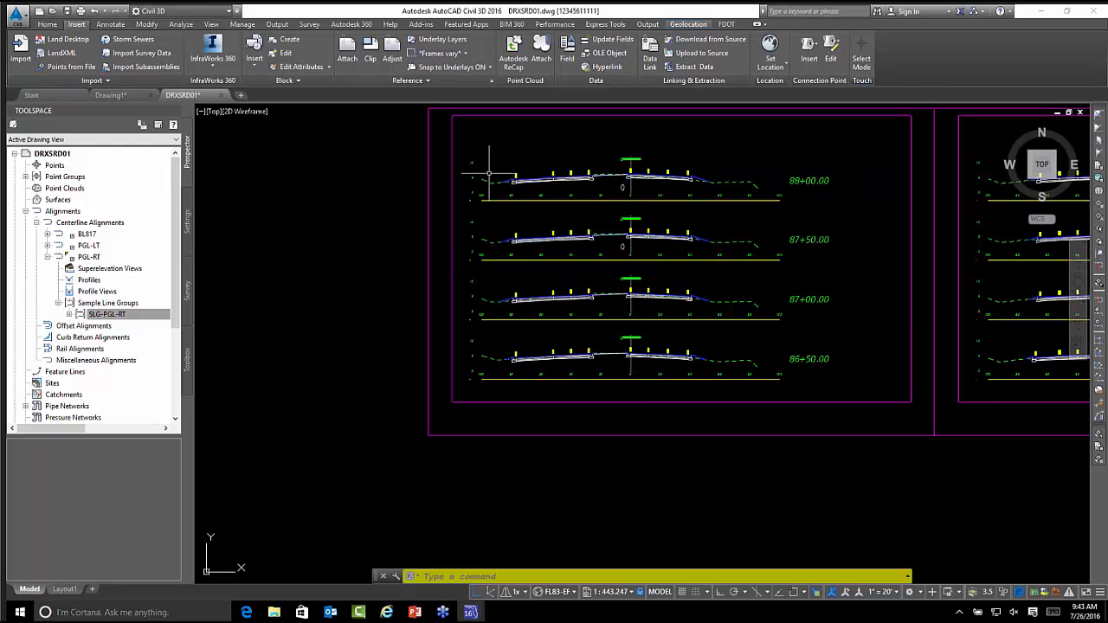
middle_click_drag(638, 416, 687, 390)
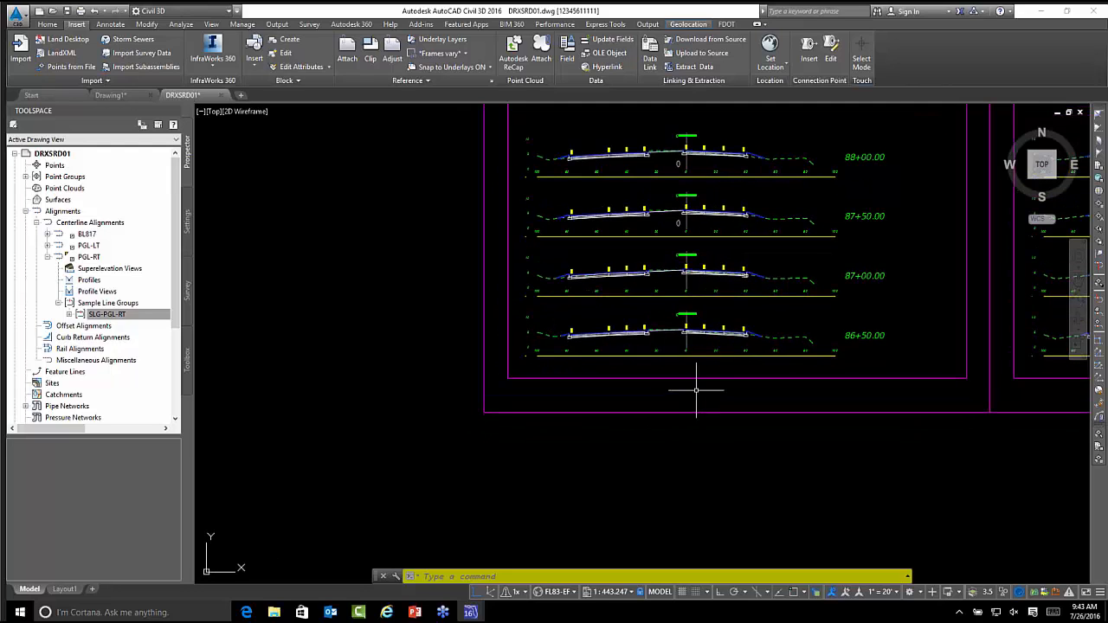
scroll(675, 264, "down", 2)
mouse_move(673, 263)
middle_mouse_down()
mouse_move(504, 295)
mouse_move(552, 291)
middle_mouse_up()
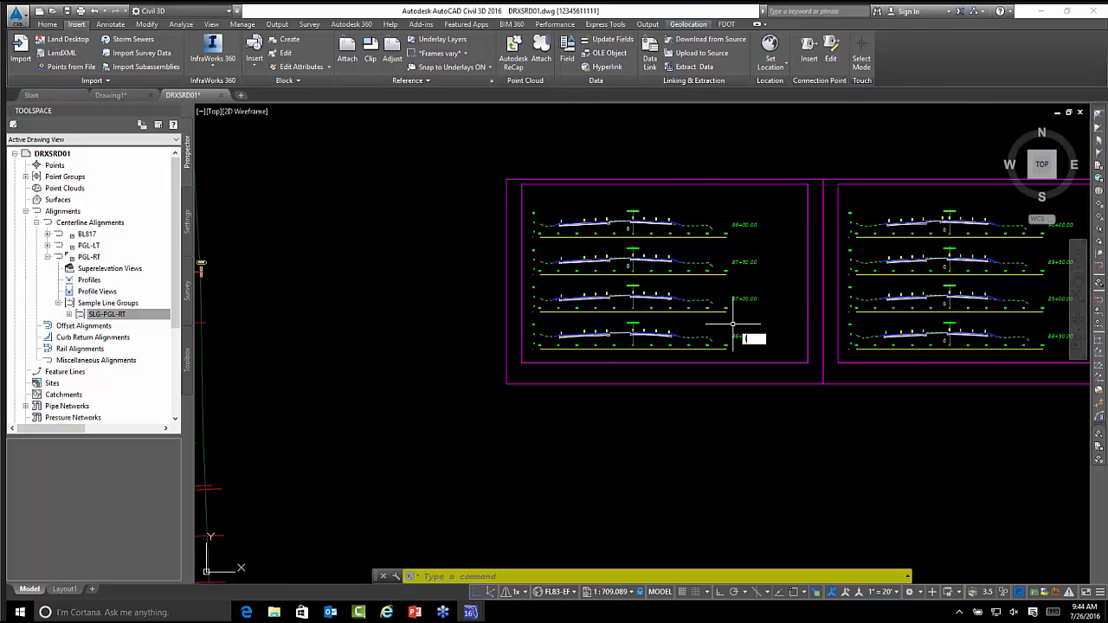
type("l")
key("Return")
right_click(433, 226, "shift")
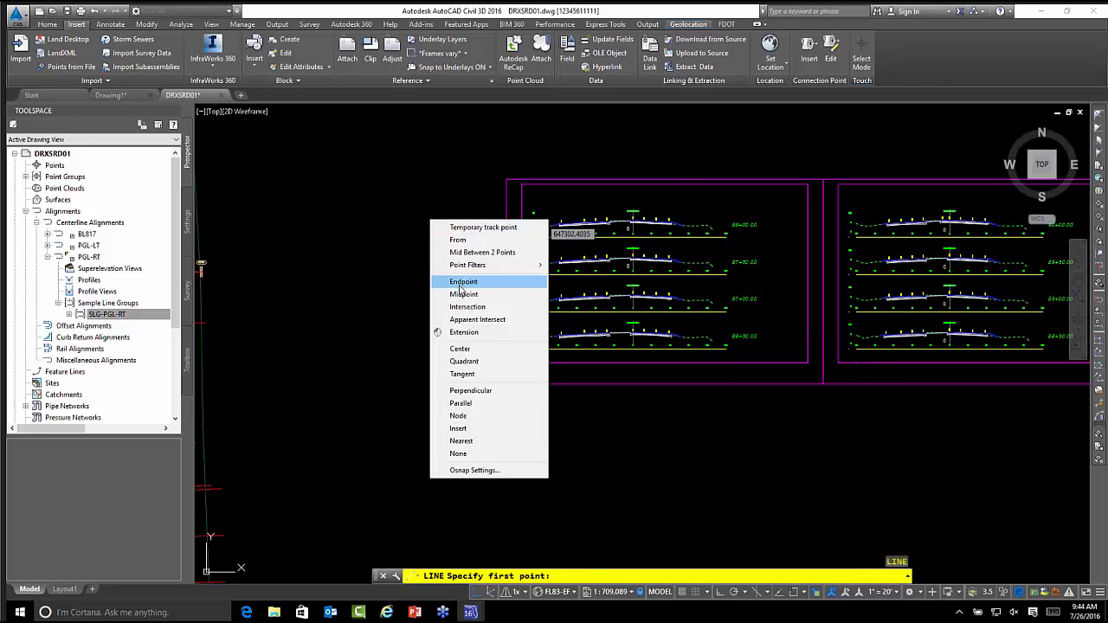
left_click(462, 282)
left_click(506, 383)
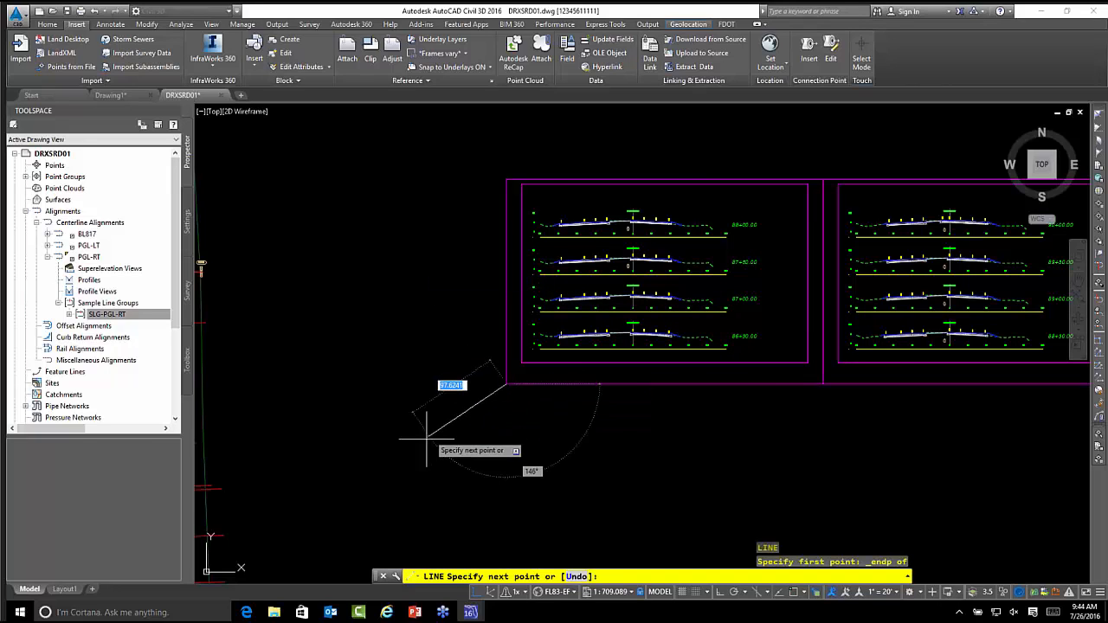
left_click(370, 490)
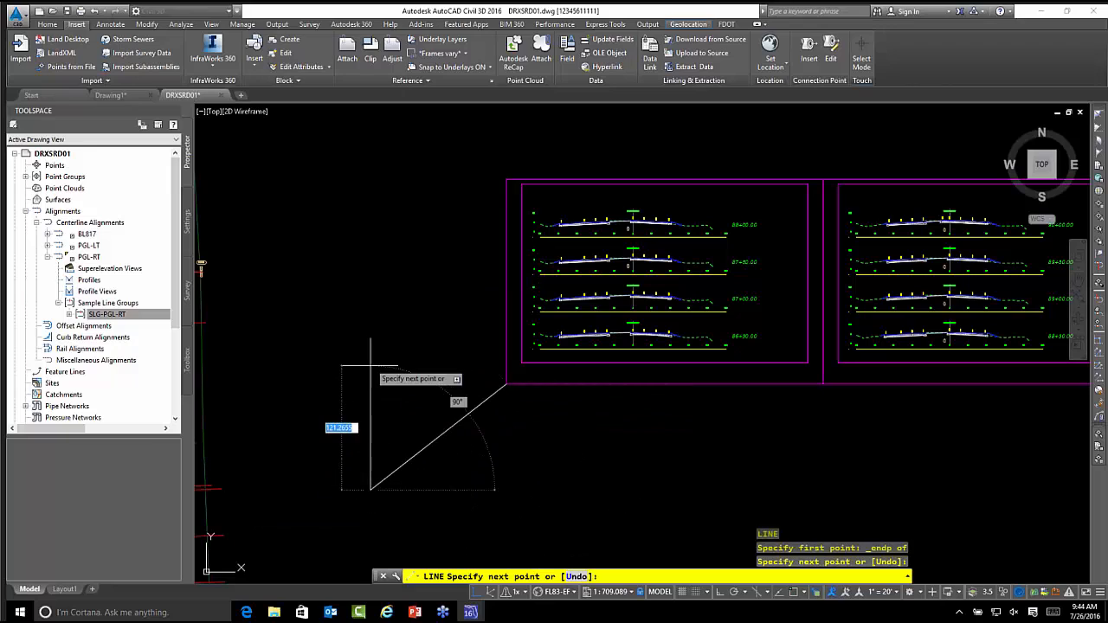
right_click(373, 347)
left_click(401, 354)
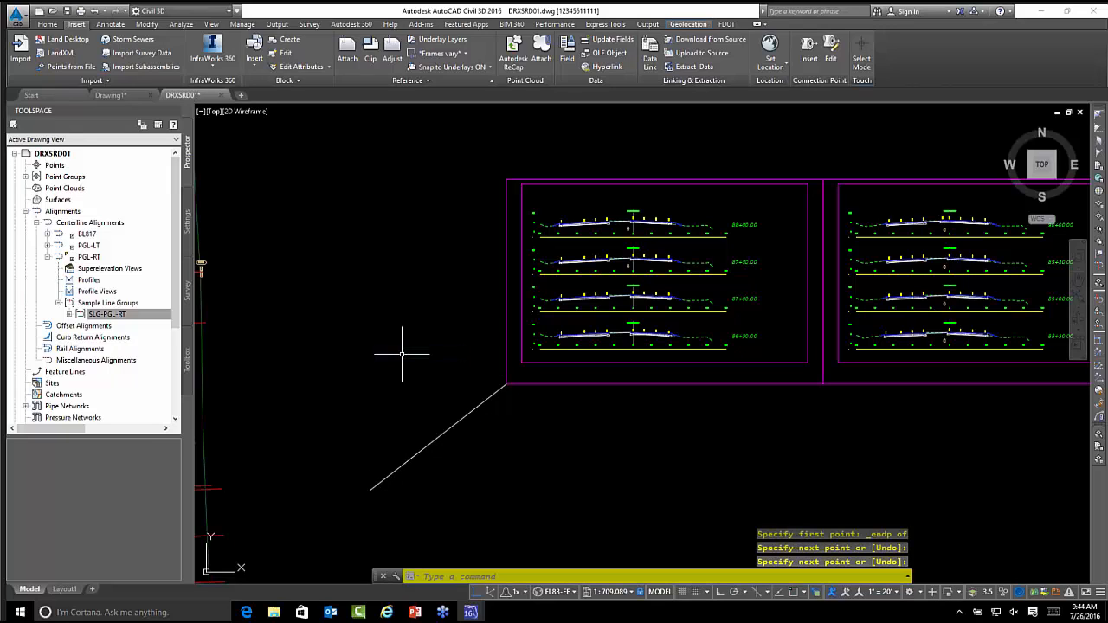
right_click(480, 402)
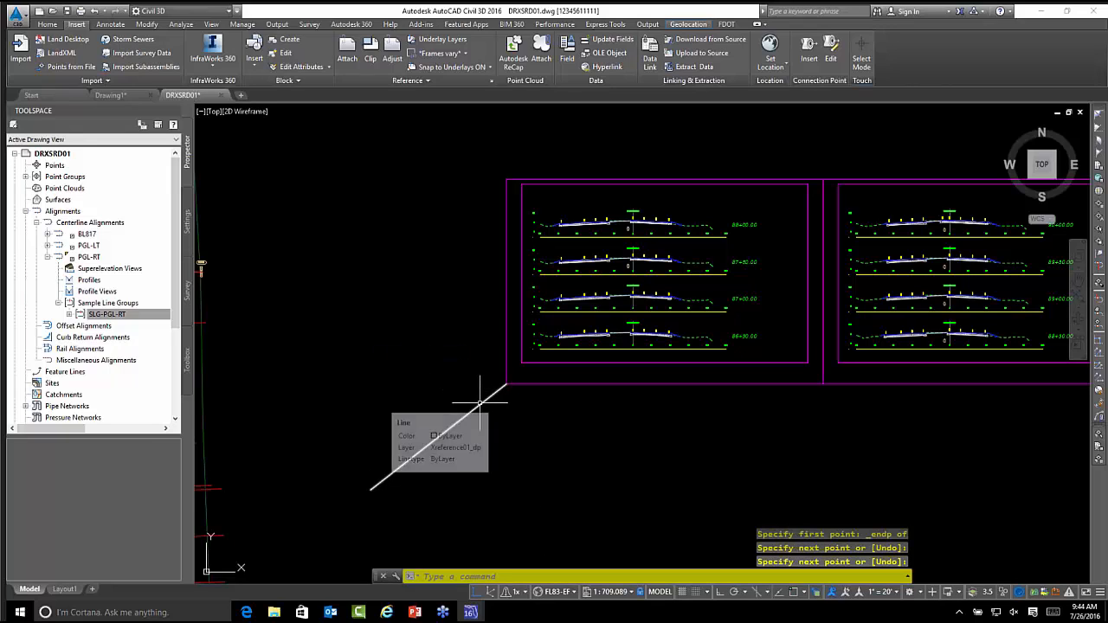
key("Escape")
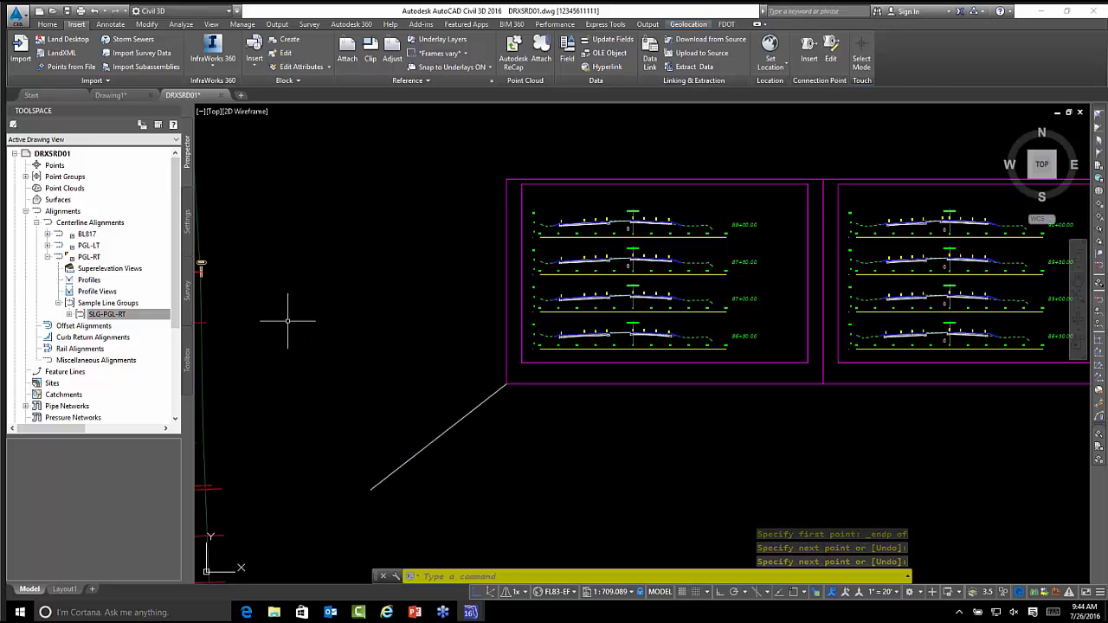
- Delete the existing section view group belonging to the SLG-PGL-RT sample line group
left_click(95, 314)
left_click(69, 315)
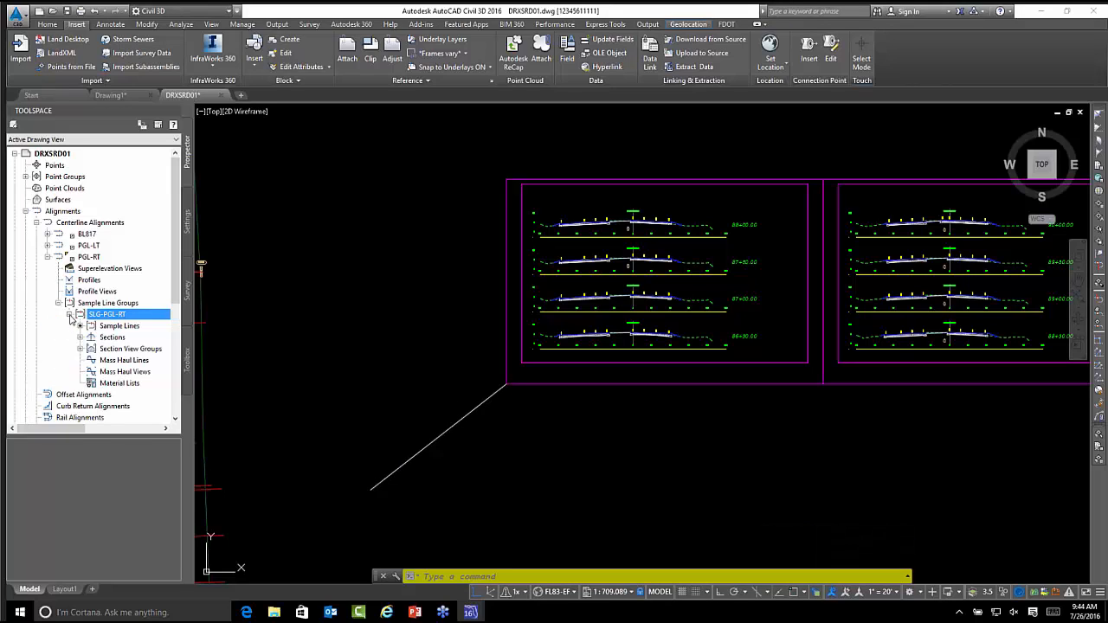
left_click(79, 349)
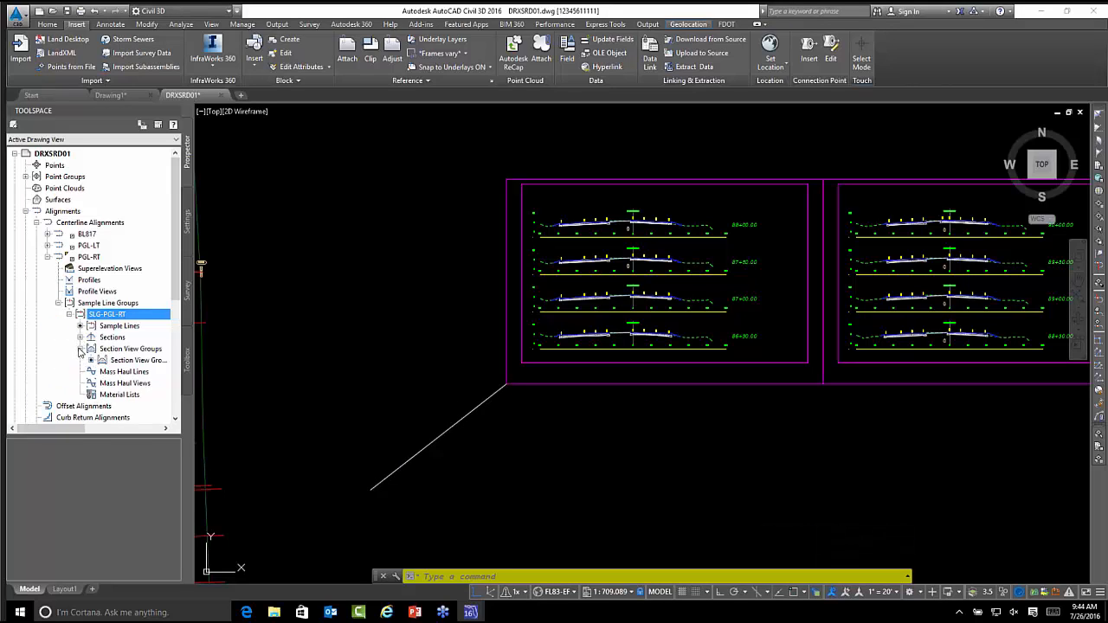
left_click(137, 360)
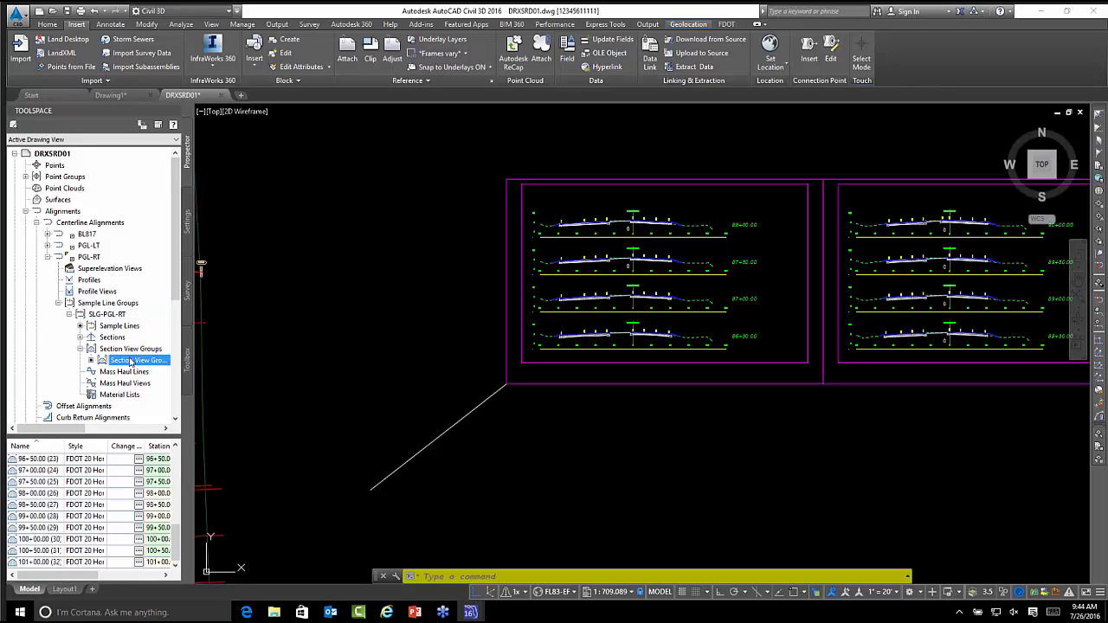
right_click(128, 362)
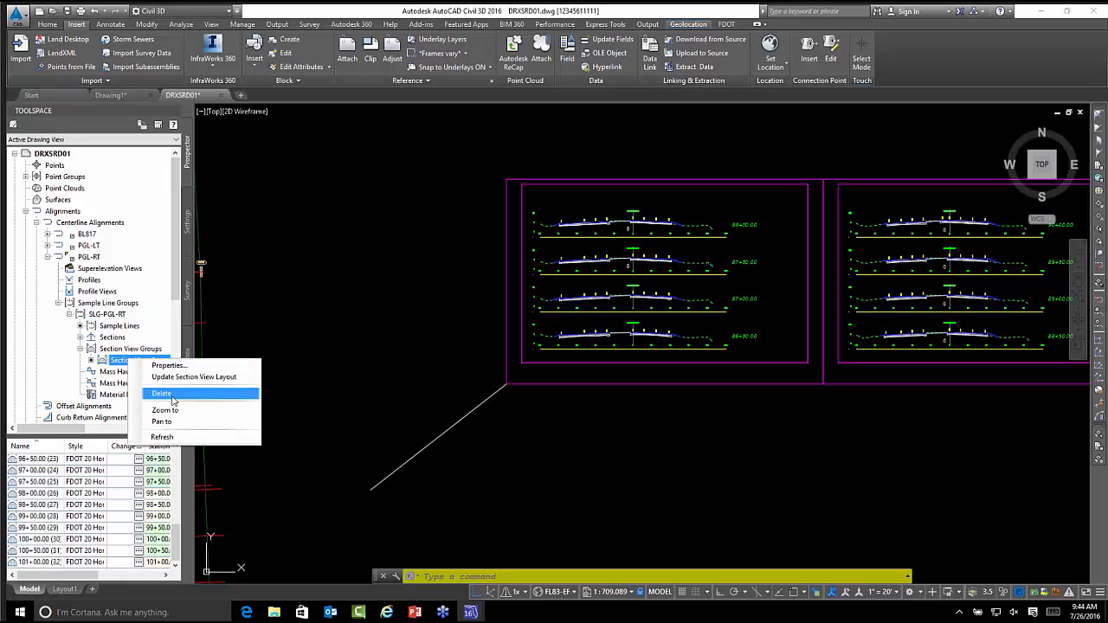
left_click(389, 353)
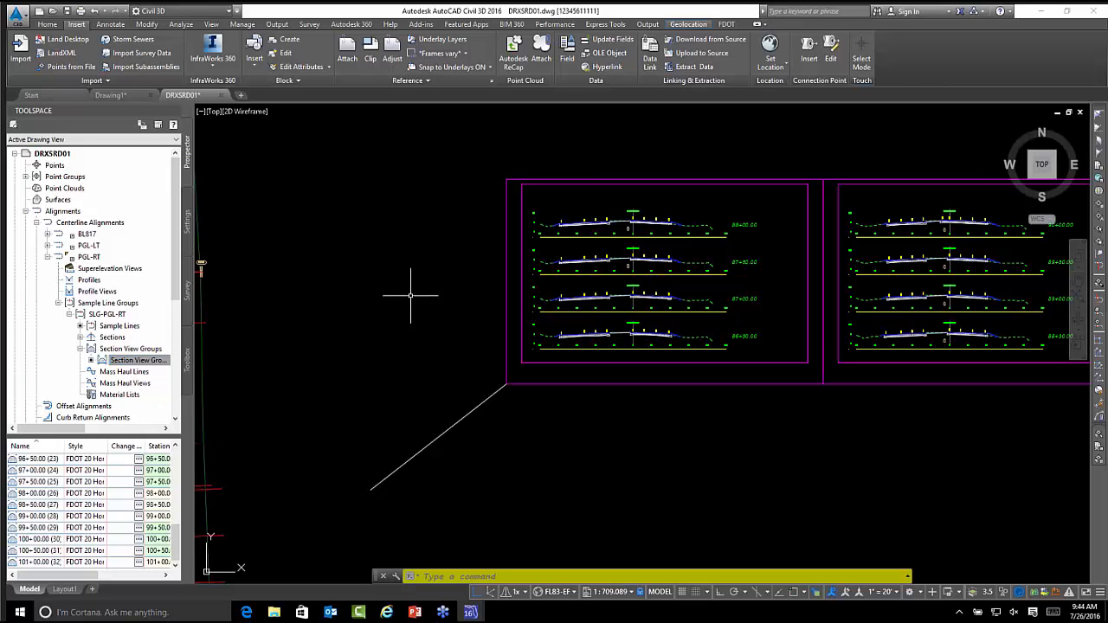
scroll(424, 272, "down", 8)
left_click(422, 259)
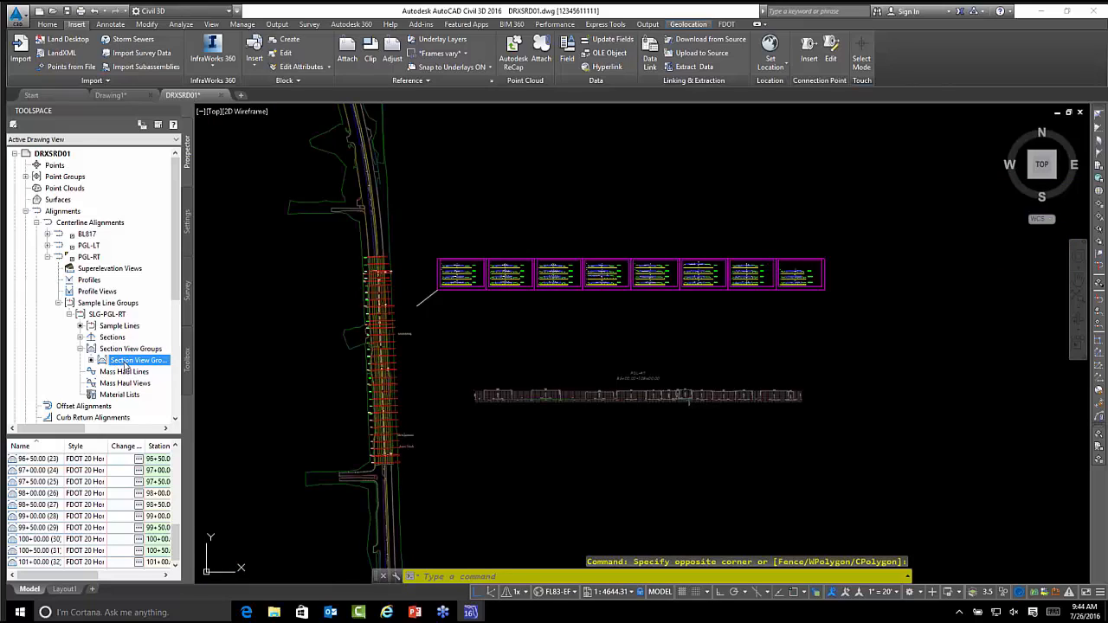
right_click(125, 366)
left_click(163, 400)
- Create multiple section views for SLG-PGL-RT with production placement, the 20 Horiz x 10 Vert sheet template, FDOT_Group Plot and automatic offset range
scroll(460, 284, "up", 5)
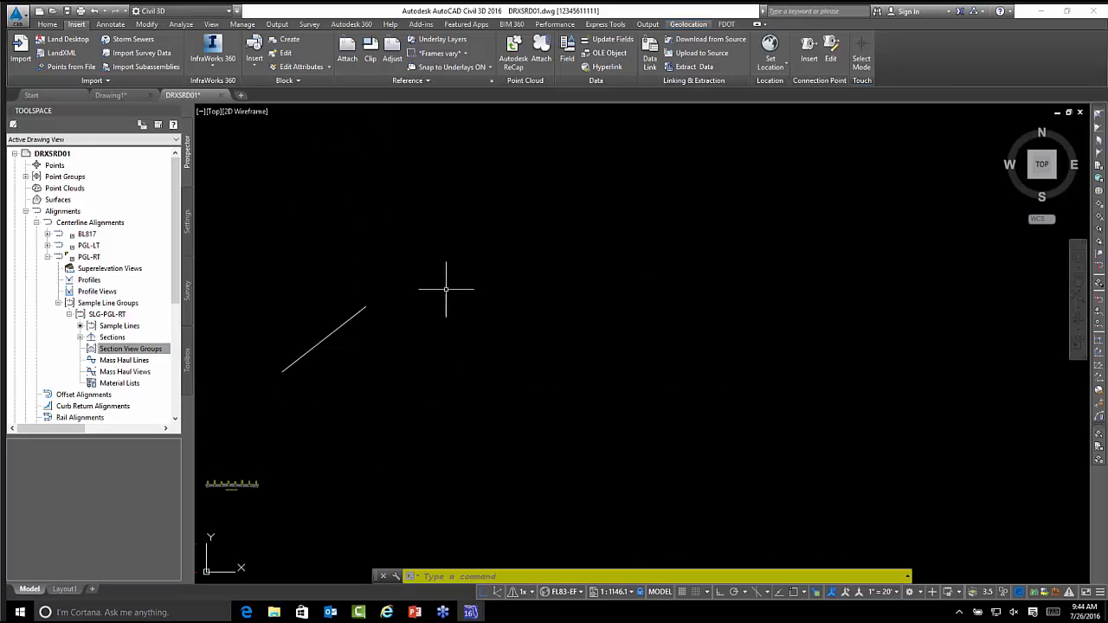
left_click(48, 25)
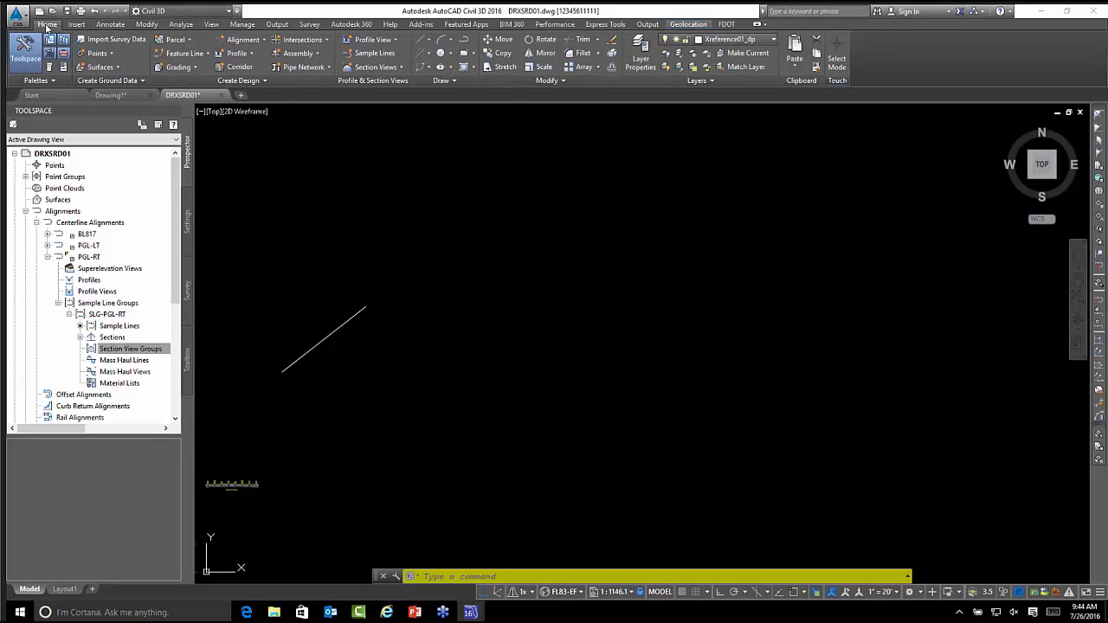
left_click(378, 70)
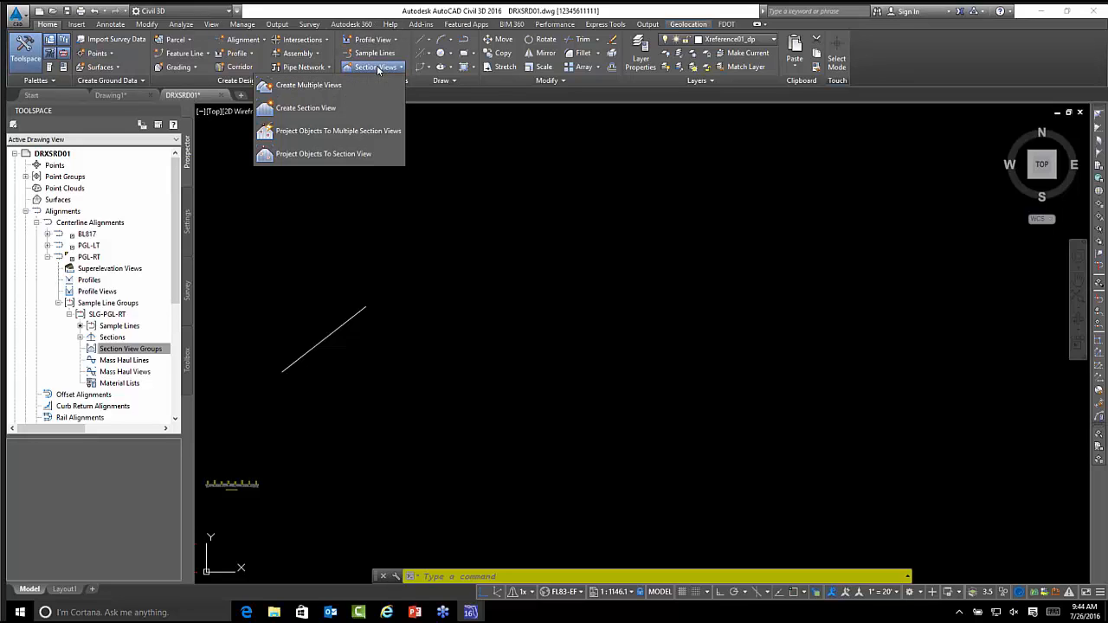
left_click(333, 84)
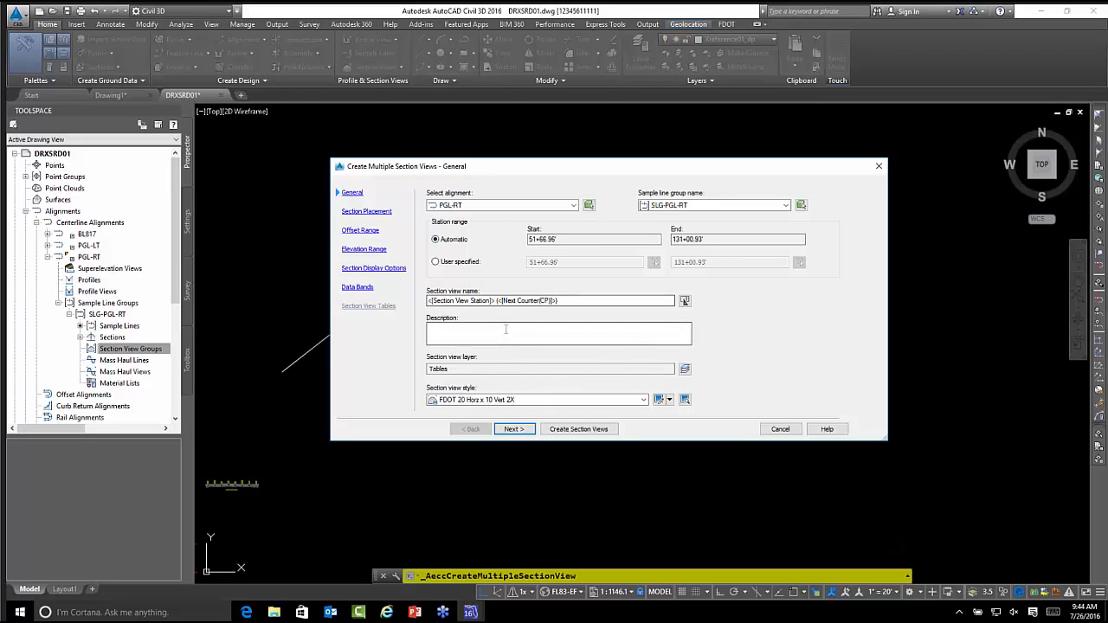
left_click(514, 429)
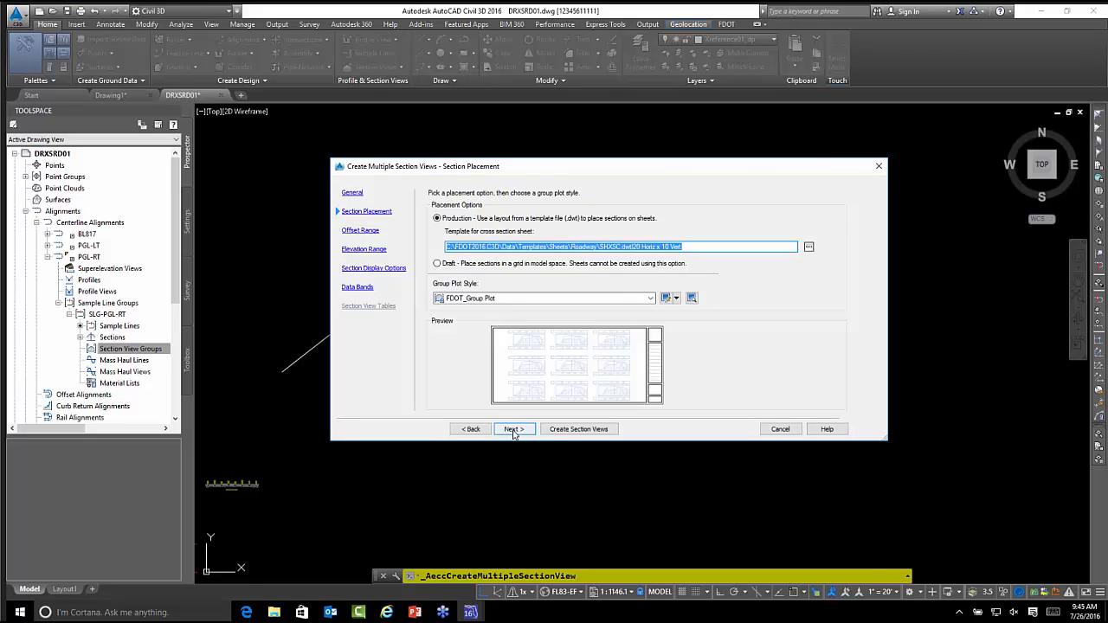
left_click(569, 434)
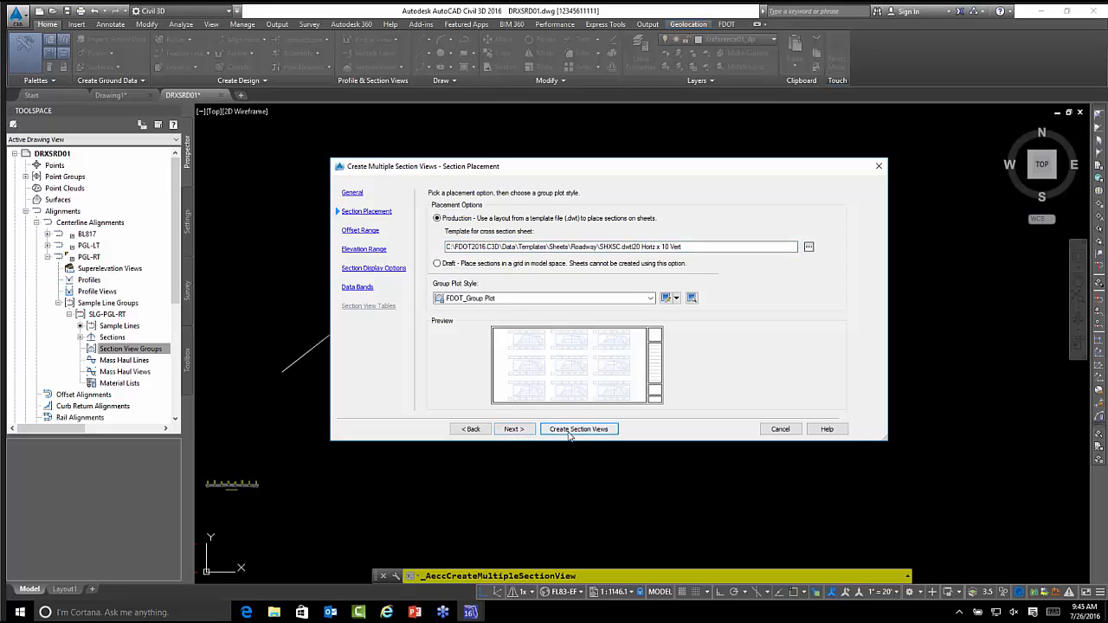
left_click(523, 433)
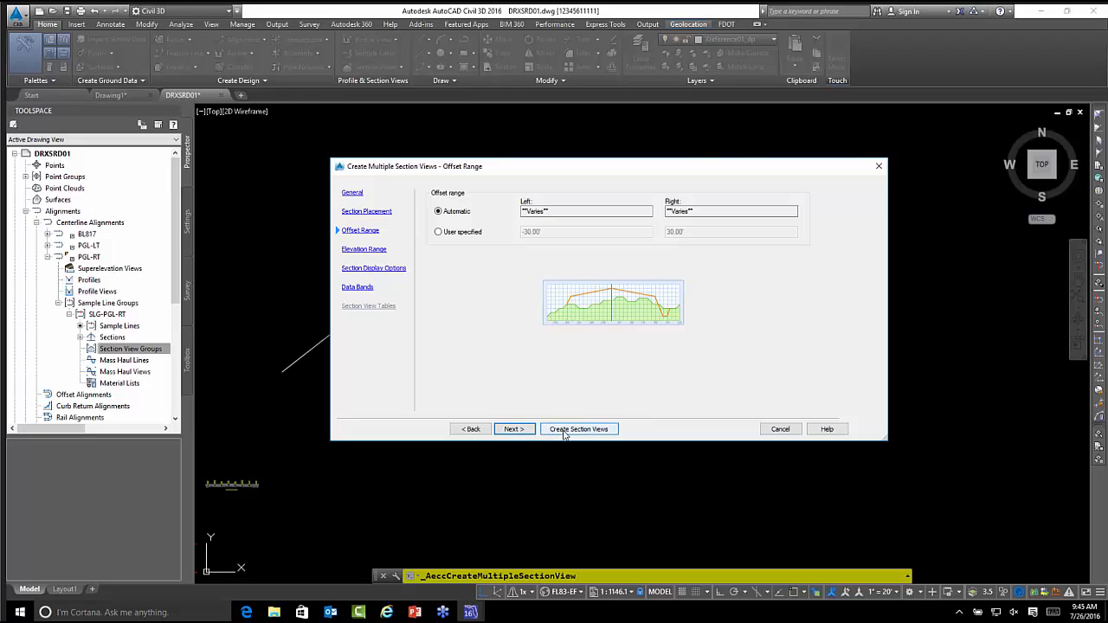
left_click(563, 434)
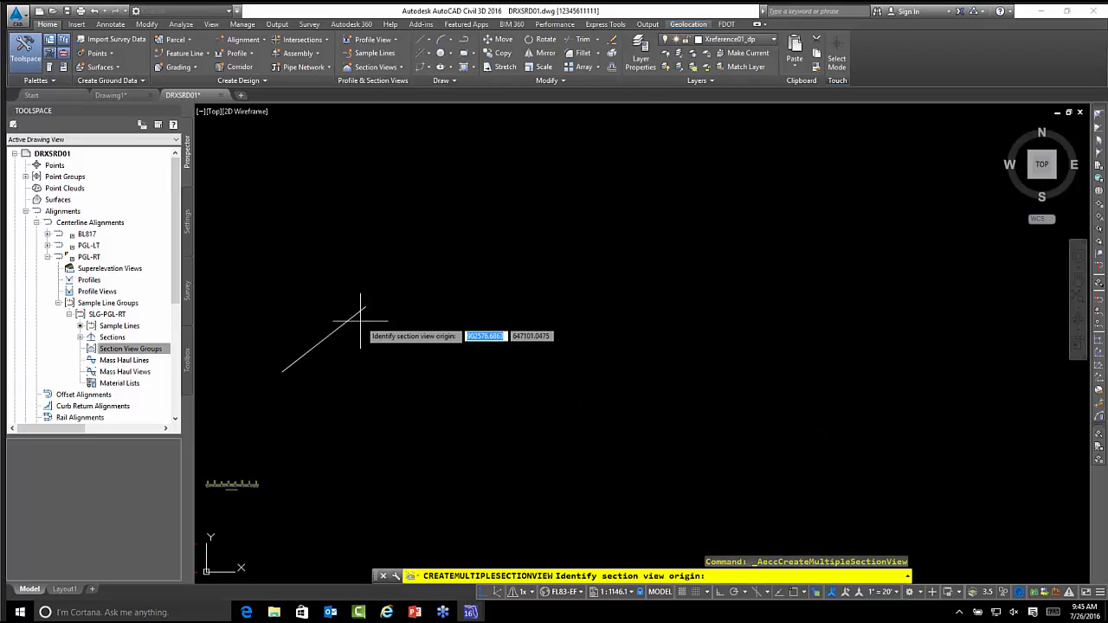
- Place the section view origin at the marker line's upper end, using an endpoint snap
right_click(429, 268, "shift")
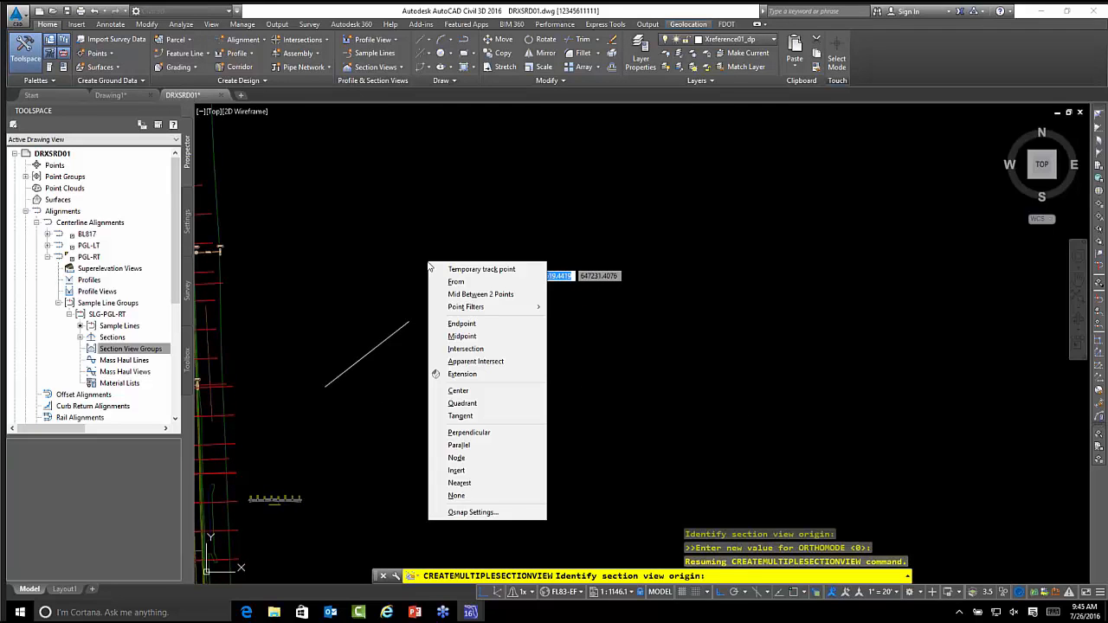
left_click(461, 324)
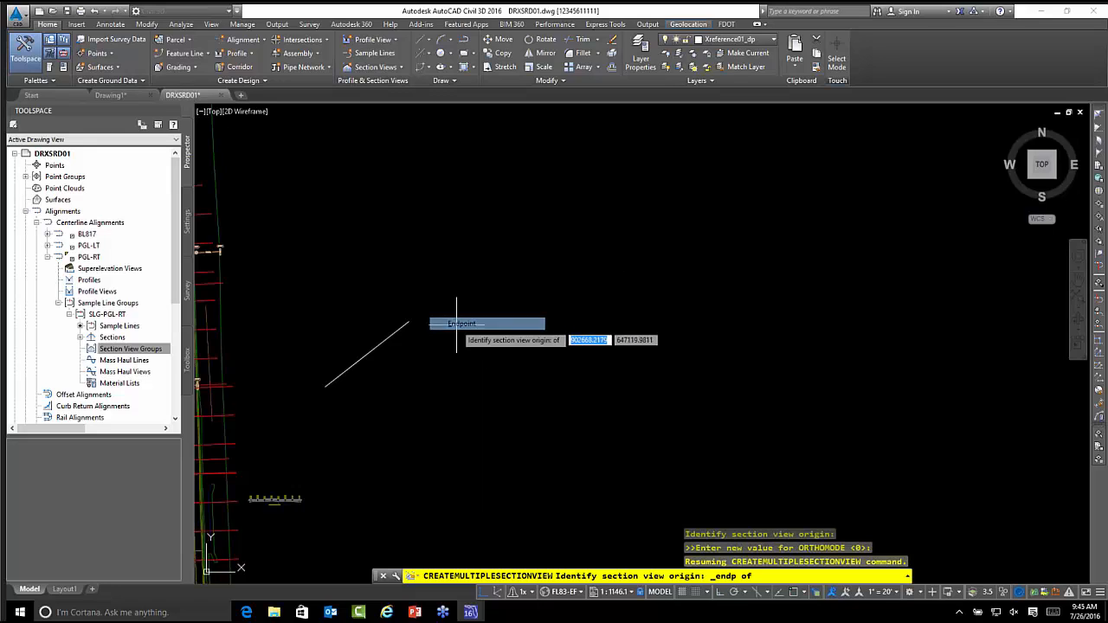
left_click(405, 325)
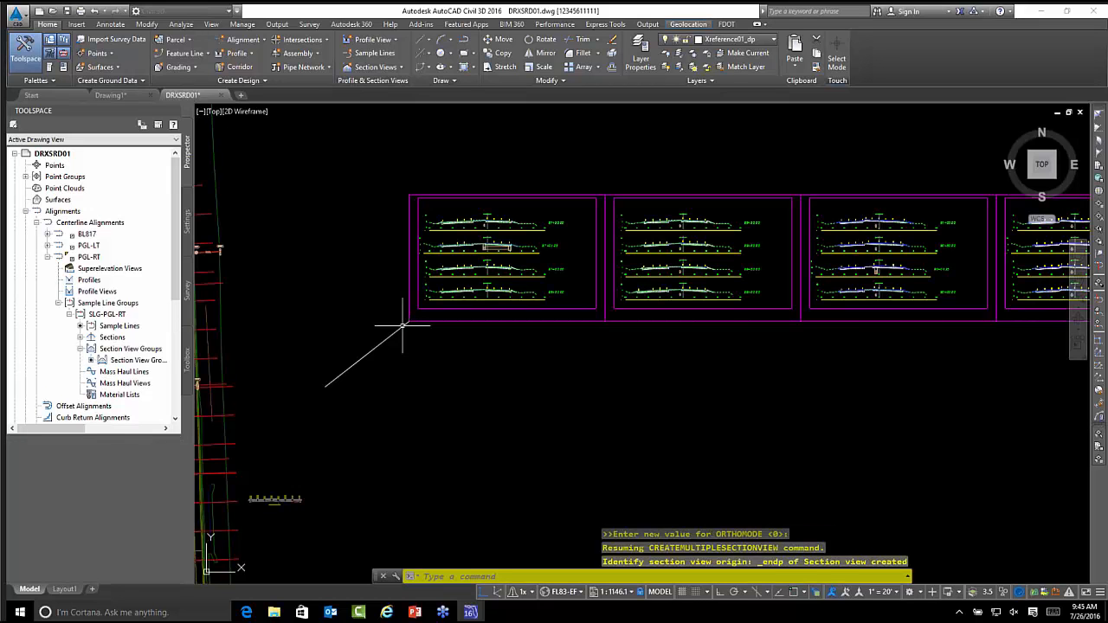
- Examine the 87+04.25 cross section on the first sheet for its drainage structures and connecting pipe, comparing it with the neighbouring sections
scroll(403, 325, "up", 8)
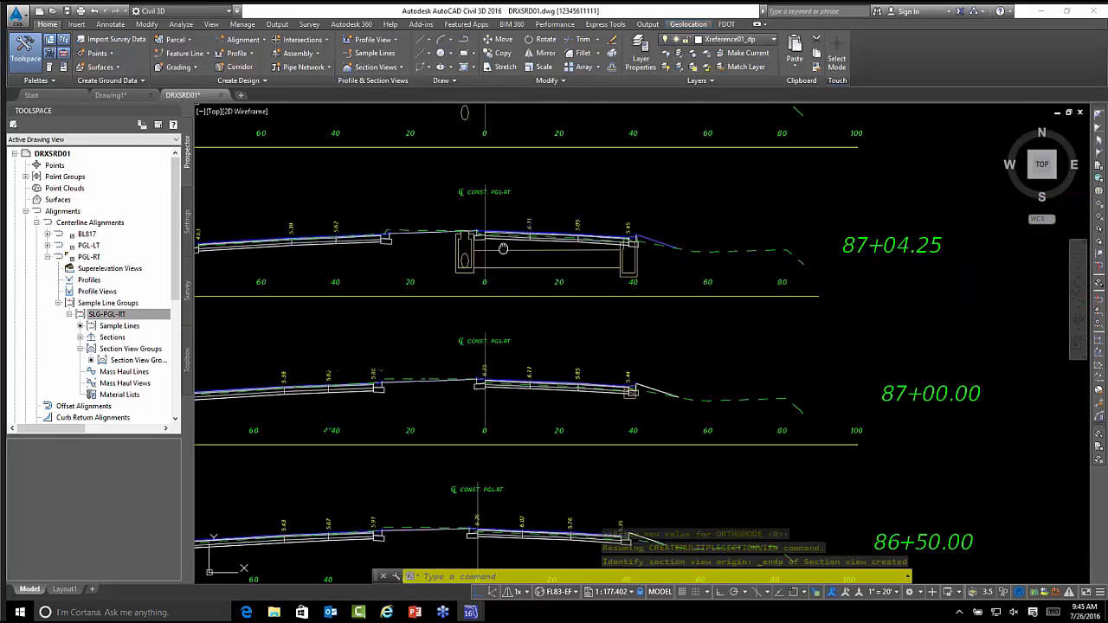
scroll(605, 286, "down", 1)
scroll(684, 256, "up", 2)
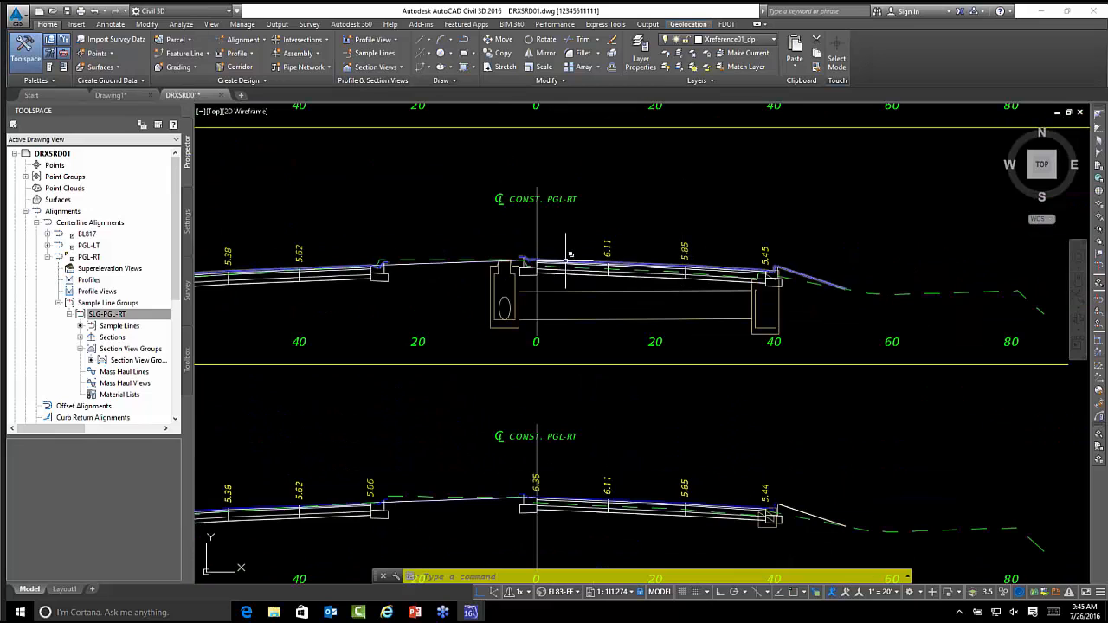
middle_click_drag(481, 262, 536, 254)
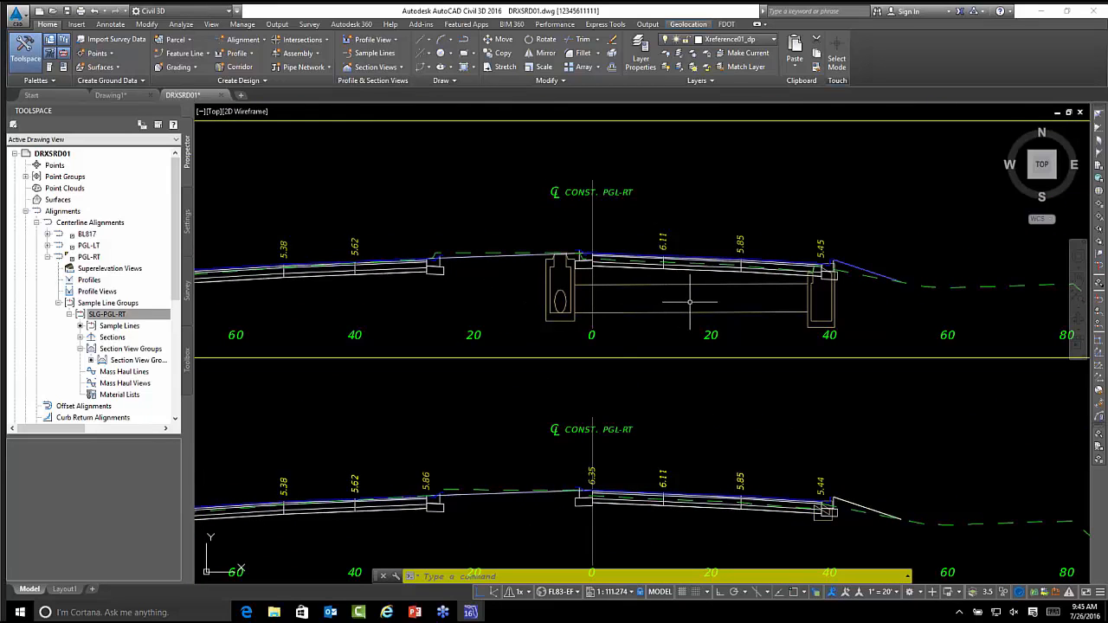
scroll(689, 302, "down", 2)
scroll(657, 286, "down", 2)
middle_click_drag(617, 261, 576, 339)
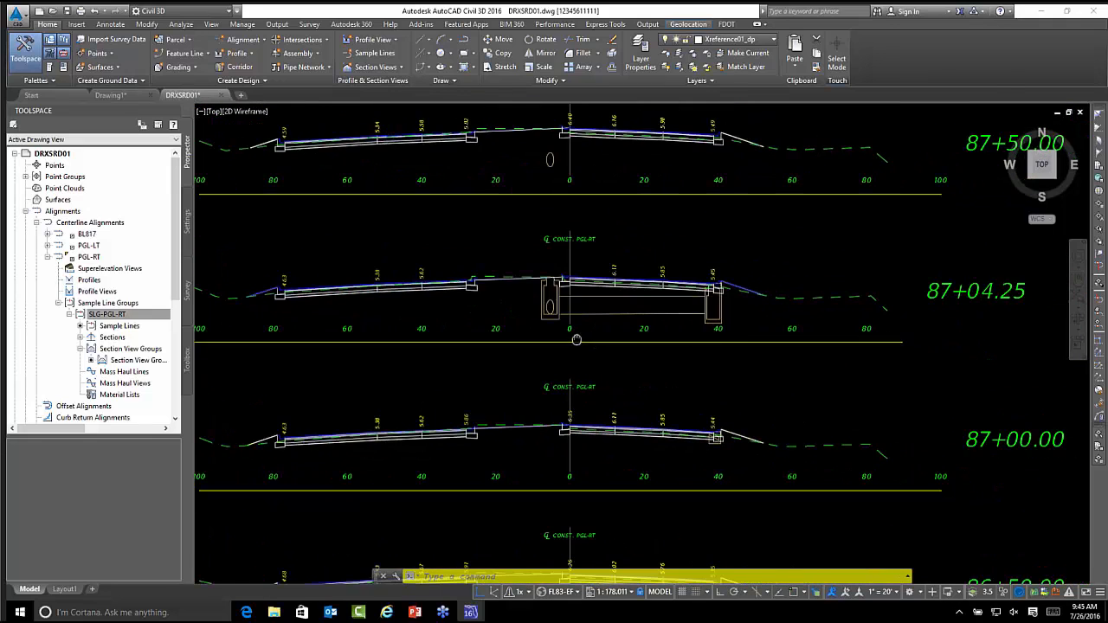
scroll(576, 340, "down", 4)
scroll(462, 314, "up", 1)
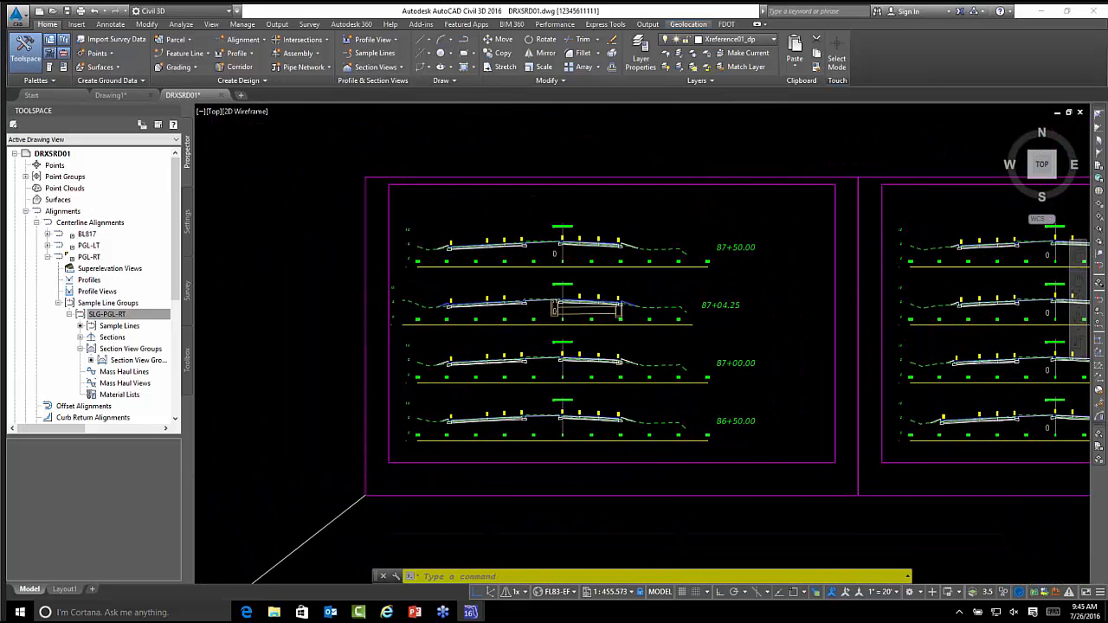
scroll(554, 308, "up", 6)
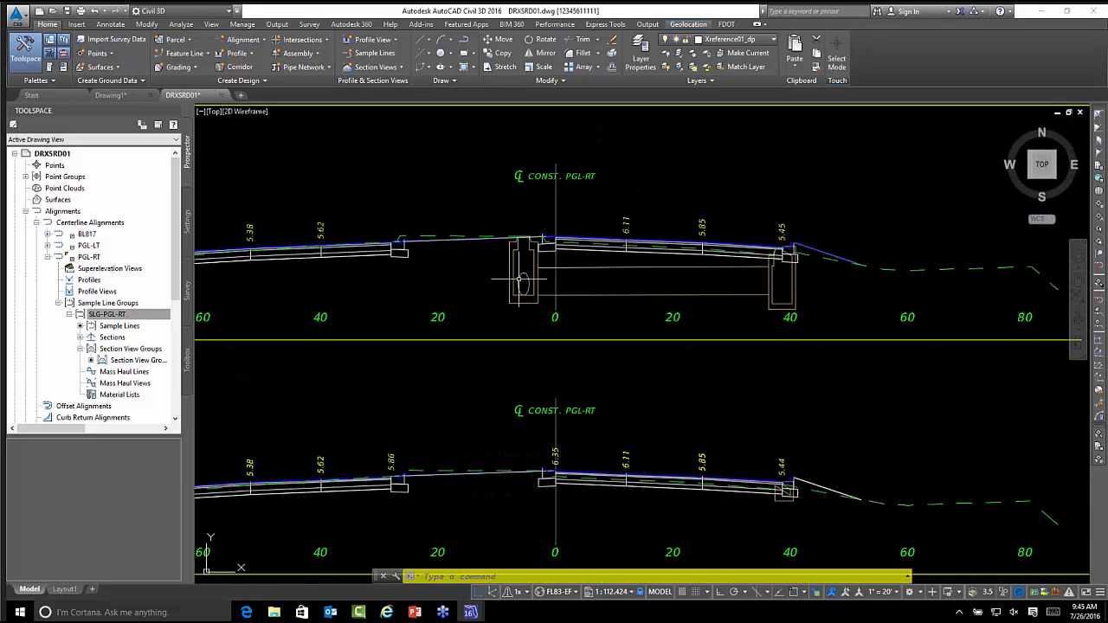
middle_click_drag(515, 300, 462, 296)
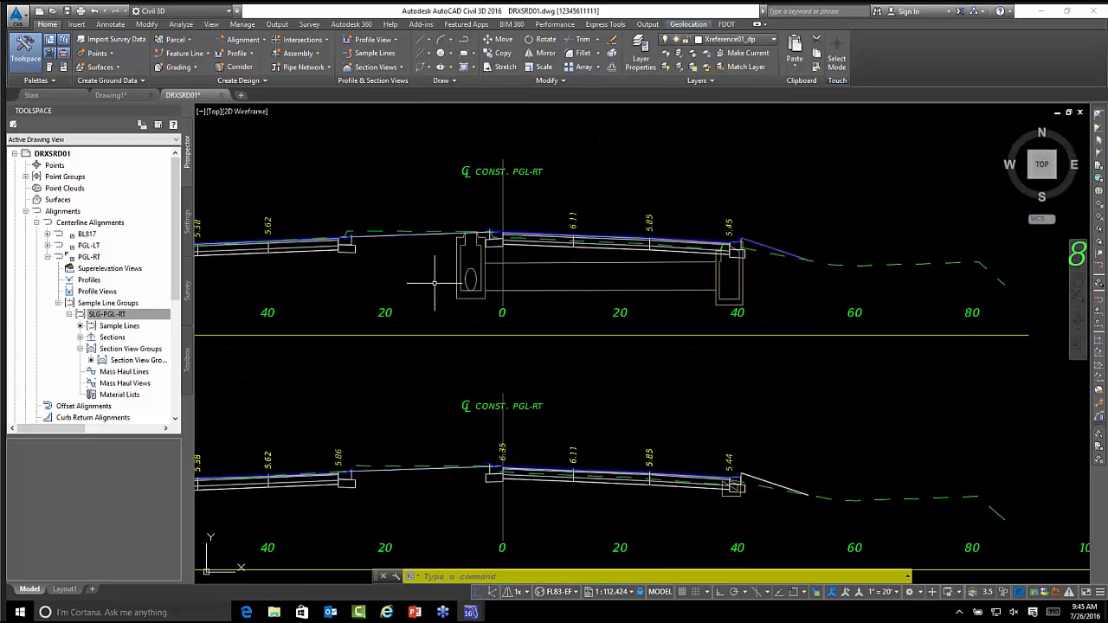
- Save the drawing and set up Add Labels for the Pipe Network feature with the Single Part Section label type
left_click(68, 12)
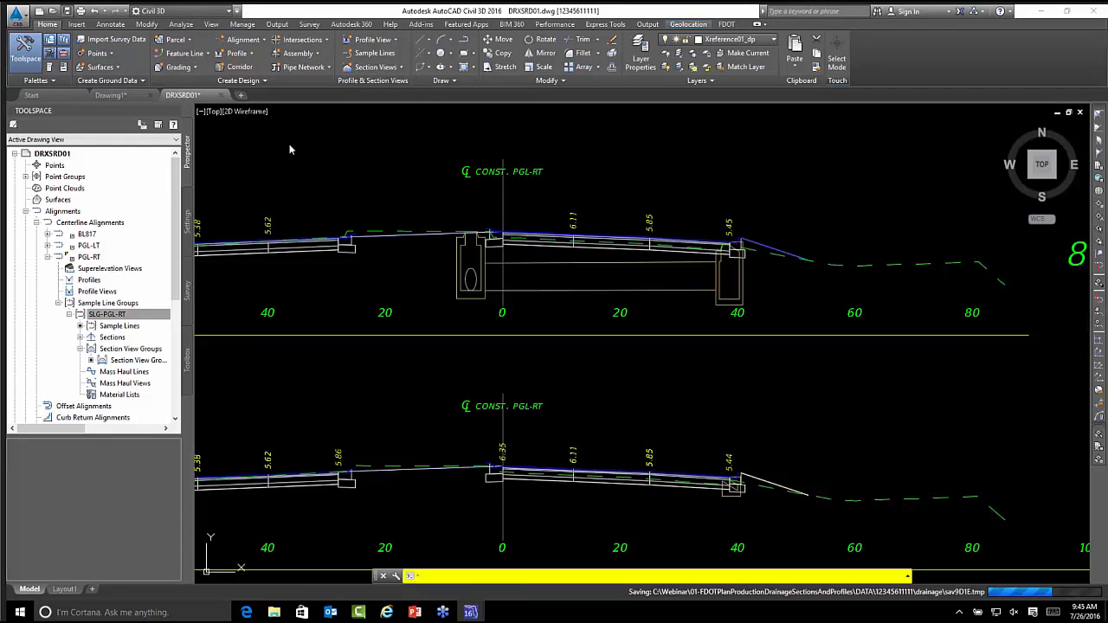
left_click(110, 24)
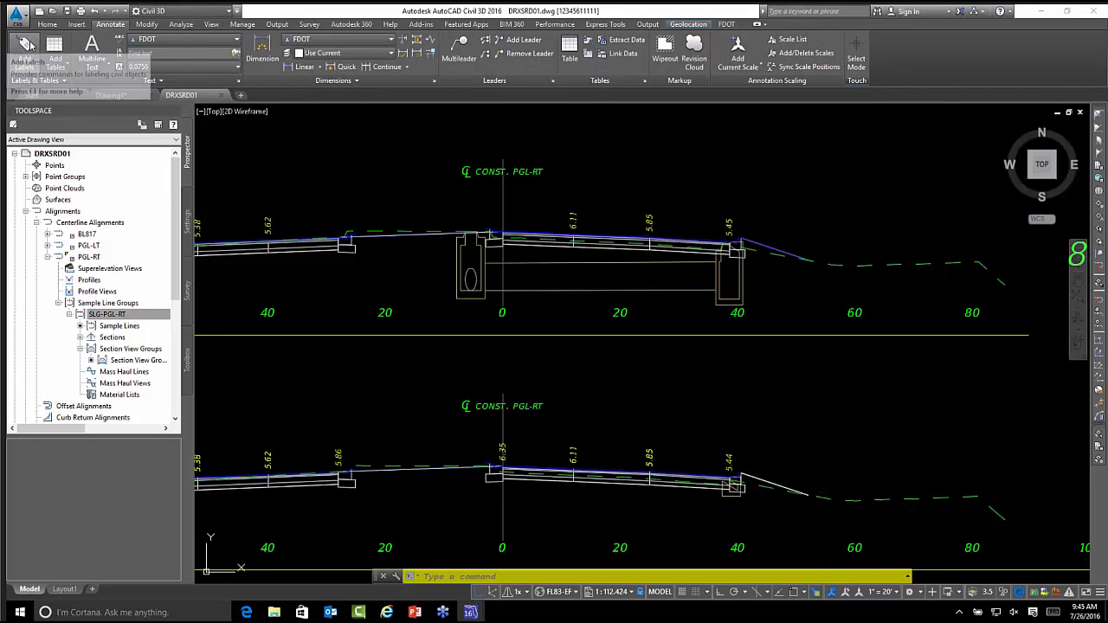
left_click(26, 45)
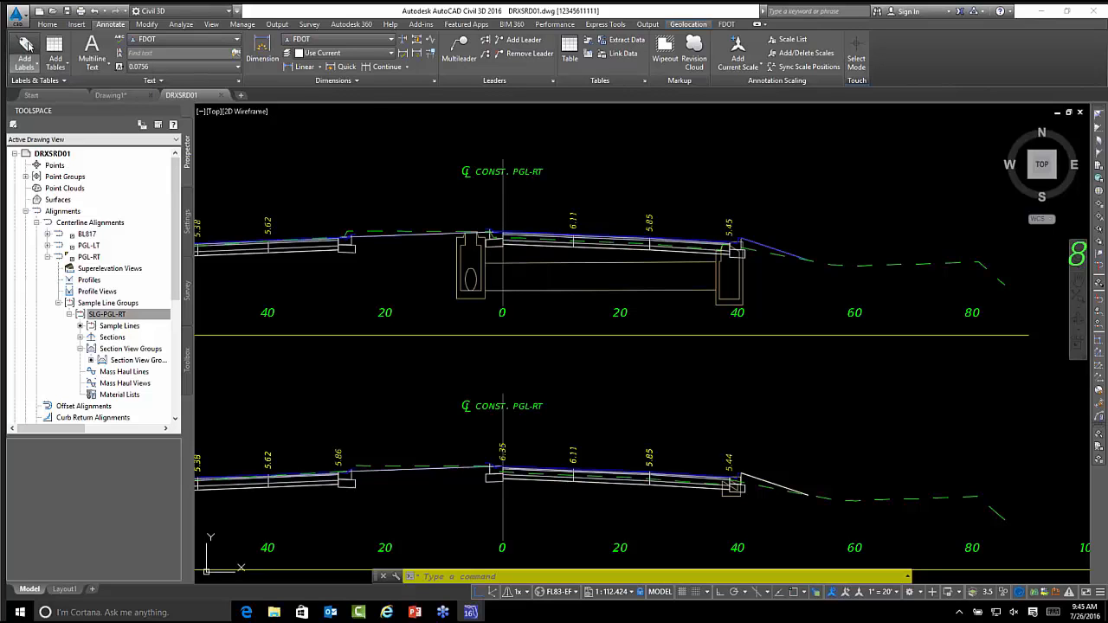
left_click_drag(269, 67, 321, 109)
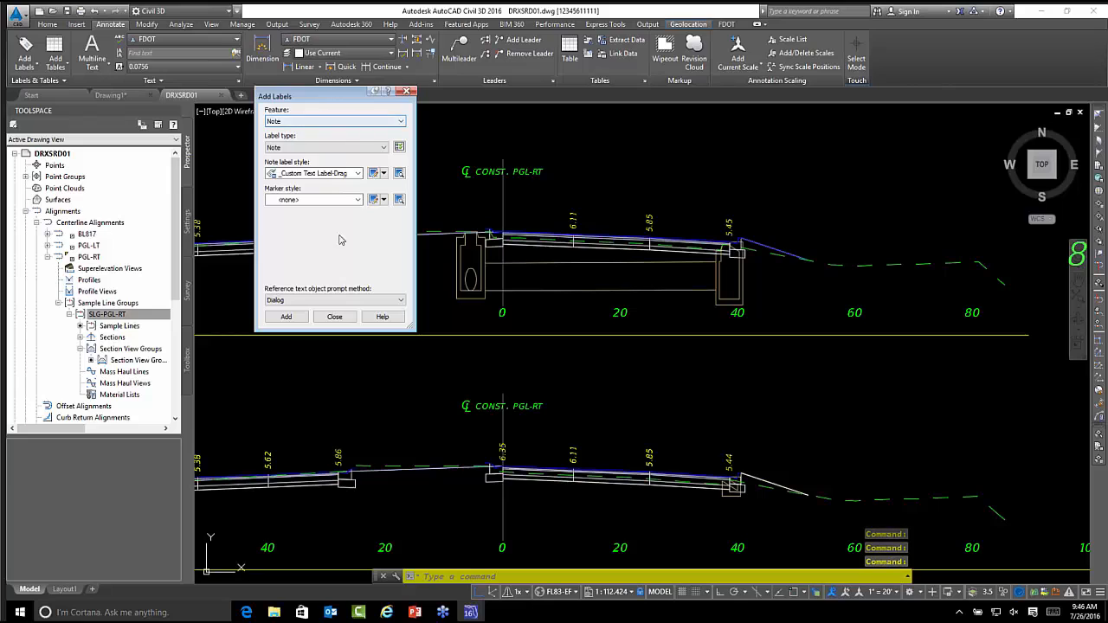
left_click(303, 122)
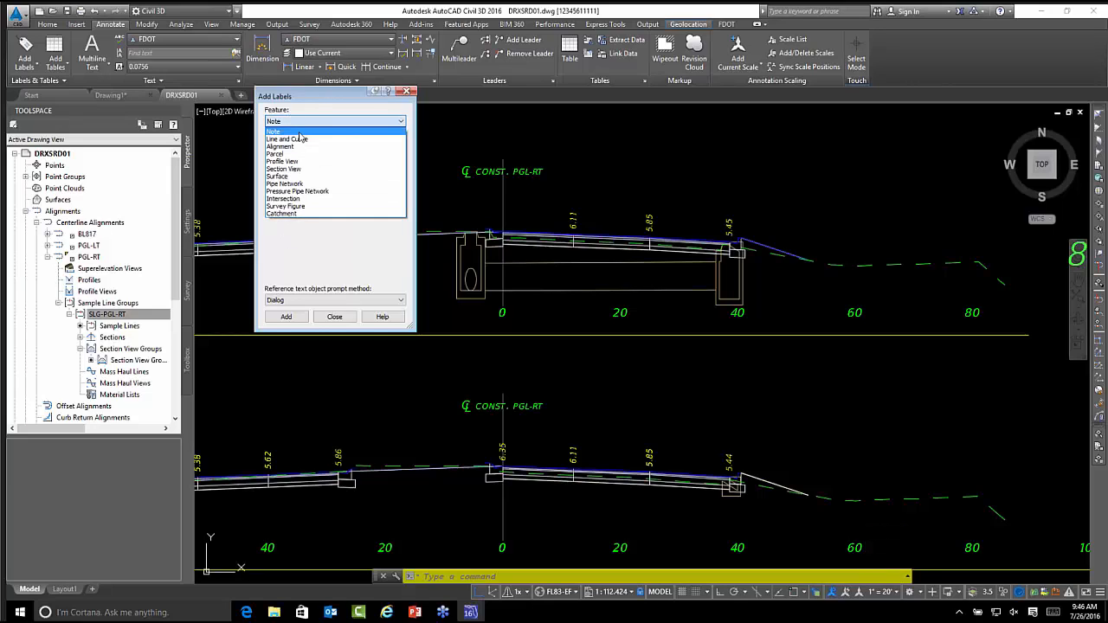
left_click(299, 183)
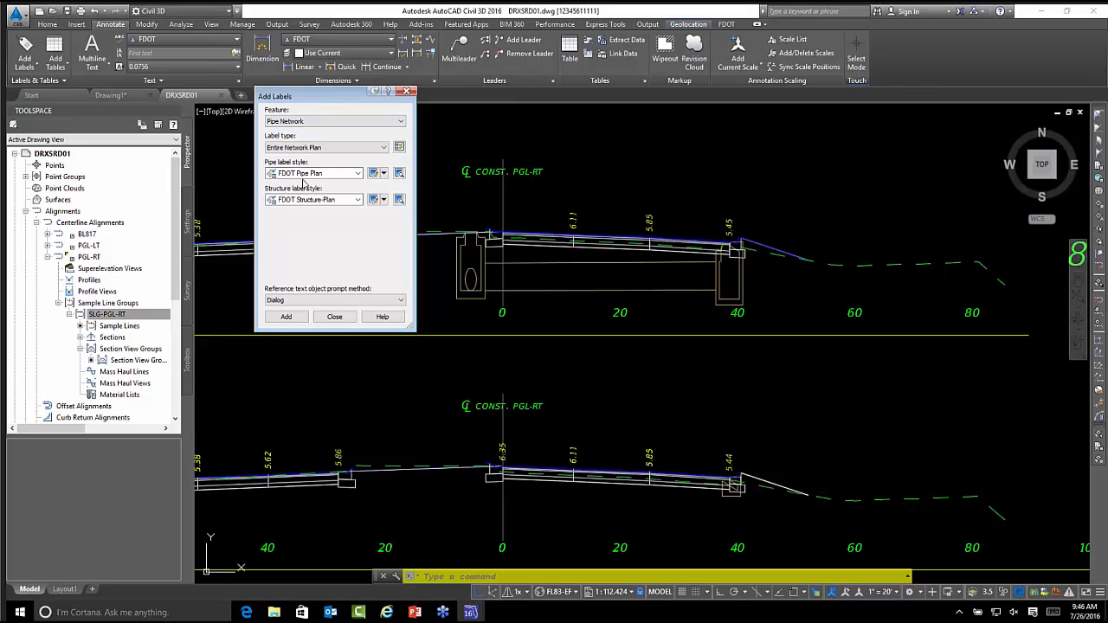
left_click(338, 148)
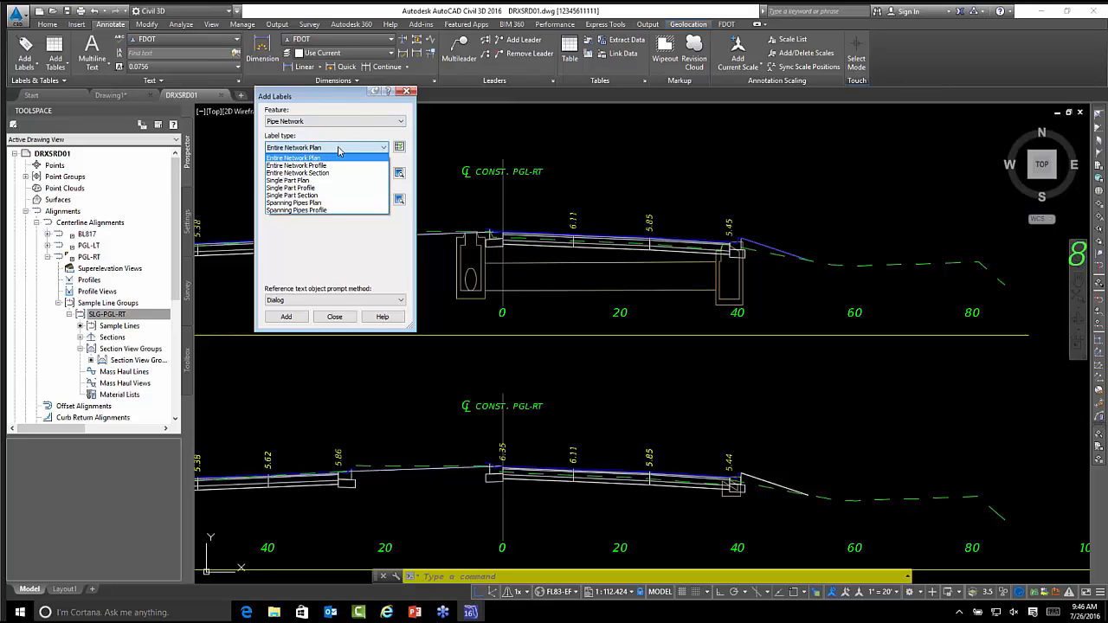
left_click(319, 196)
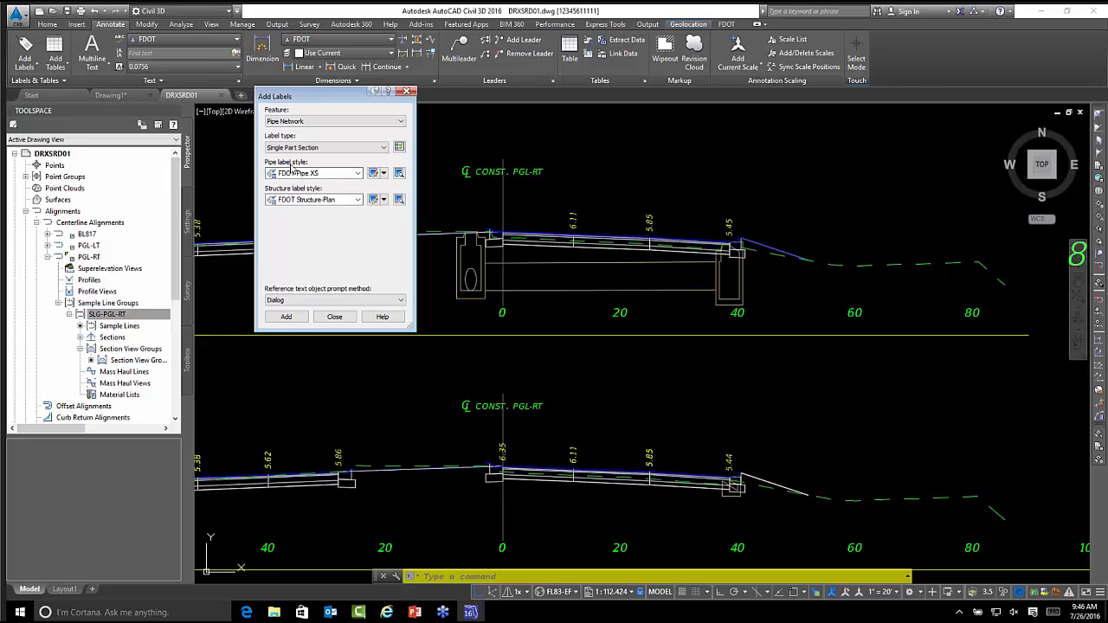
- Label the round pipe in the 87+04.25 section's median structure using the FDOT From Structure to Structure_LT pipe label style
left_click(347, 174)
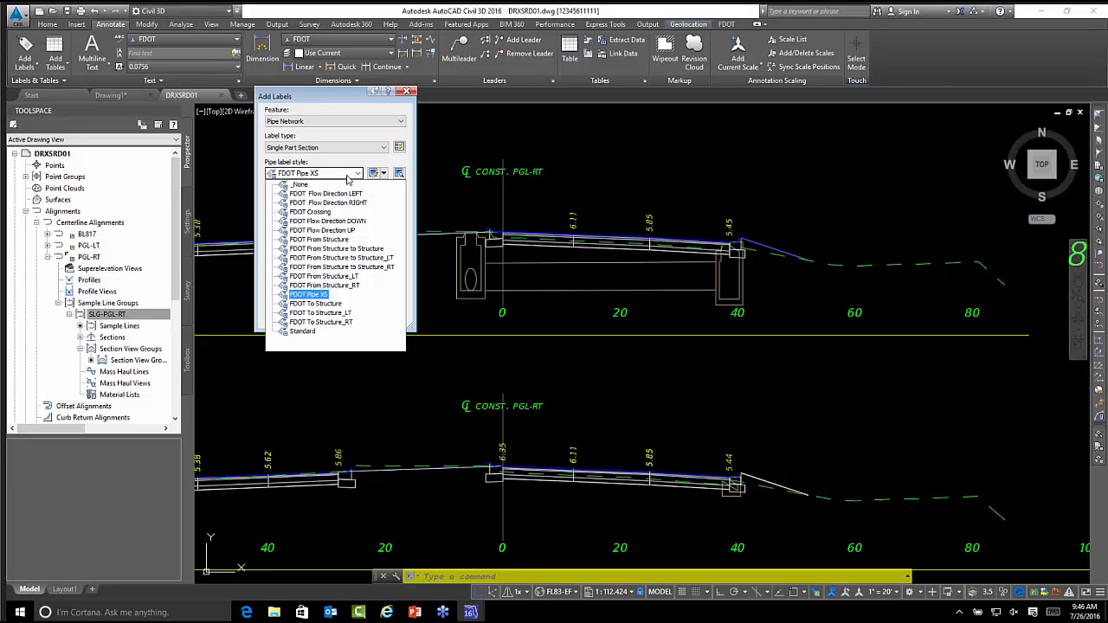
left_click(326, 258)
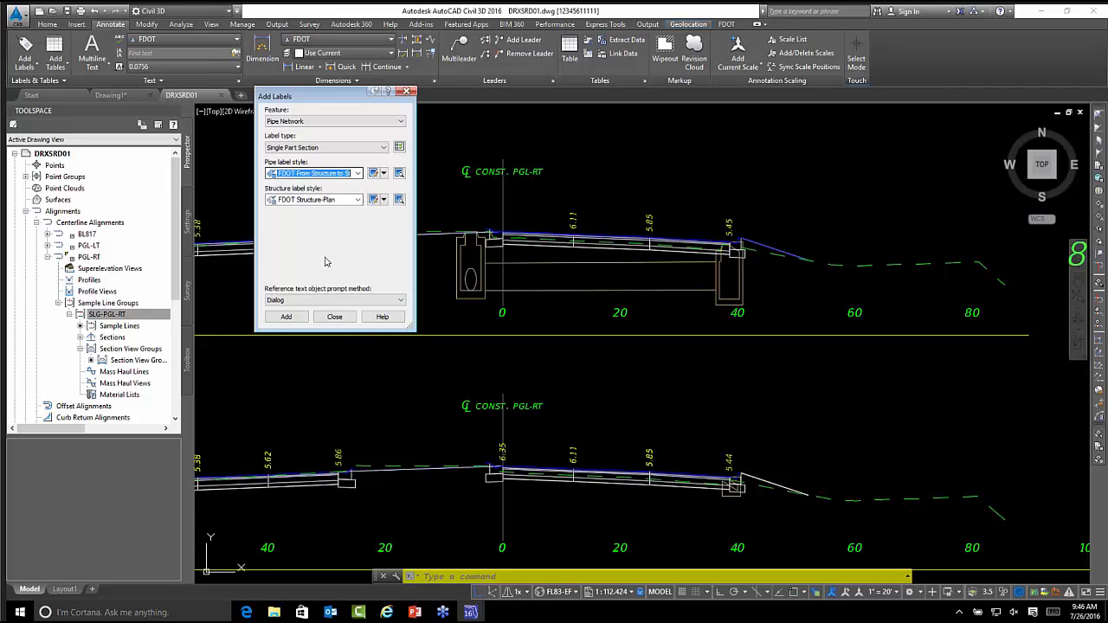
left_click(350, 174)
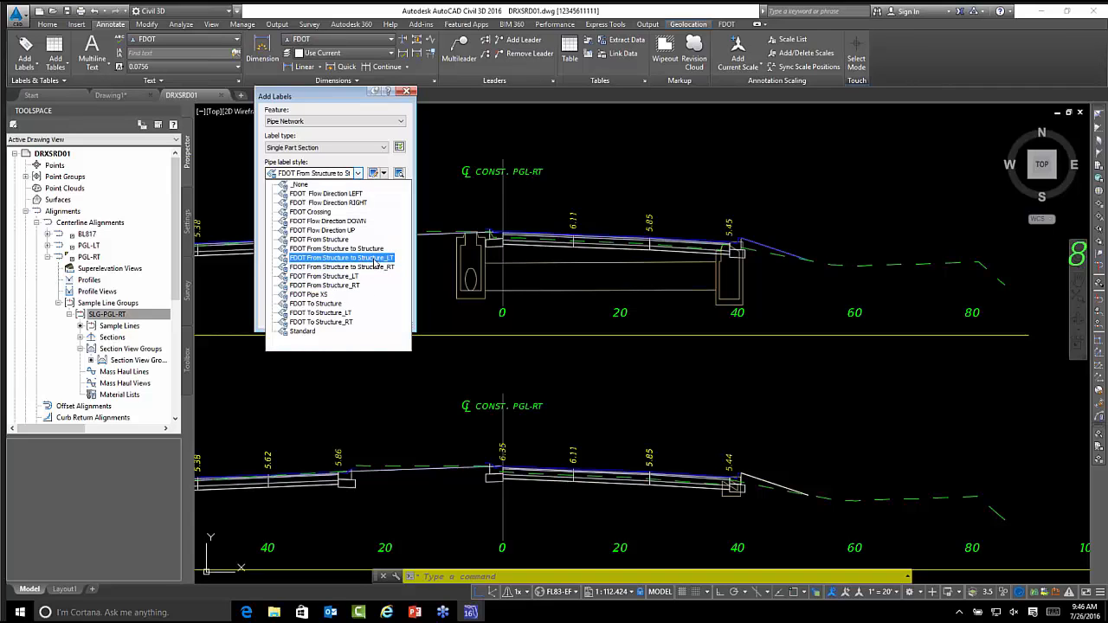
left_click(374, 259)
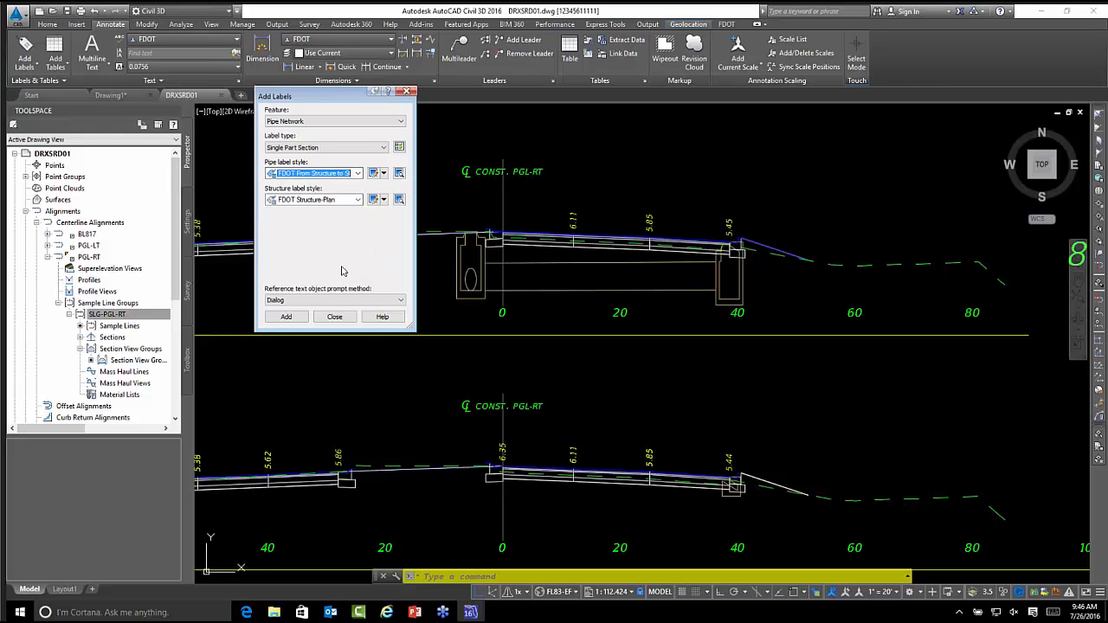
left_click(289, 317)
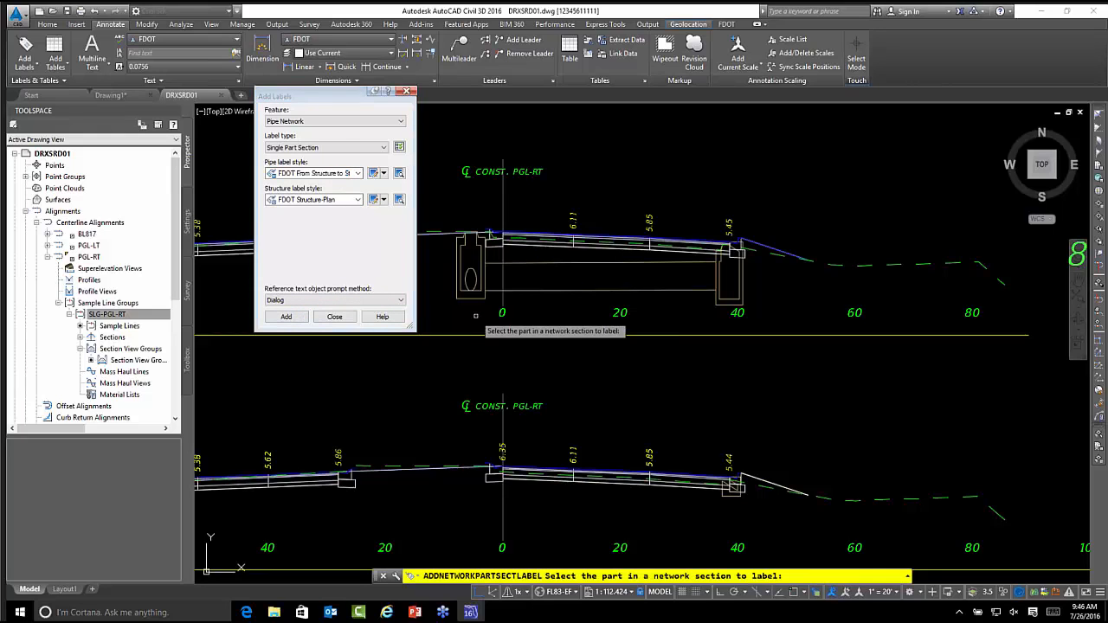
scroll(467, 299, "up", 2)
middle_click_drag(467, 299, 516, 309)
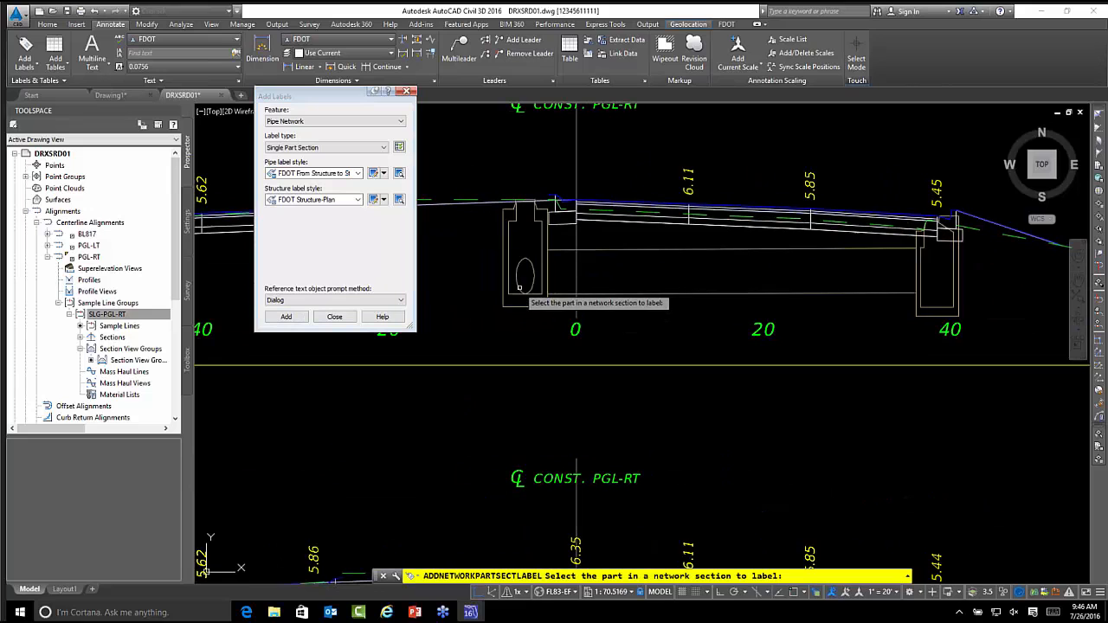
middle_click_drag(423, 317, 542, 415)
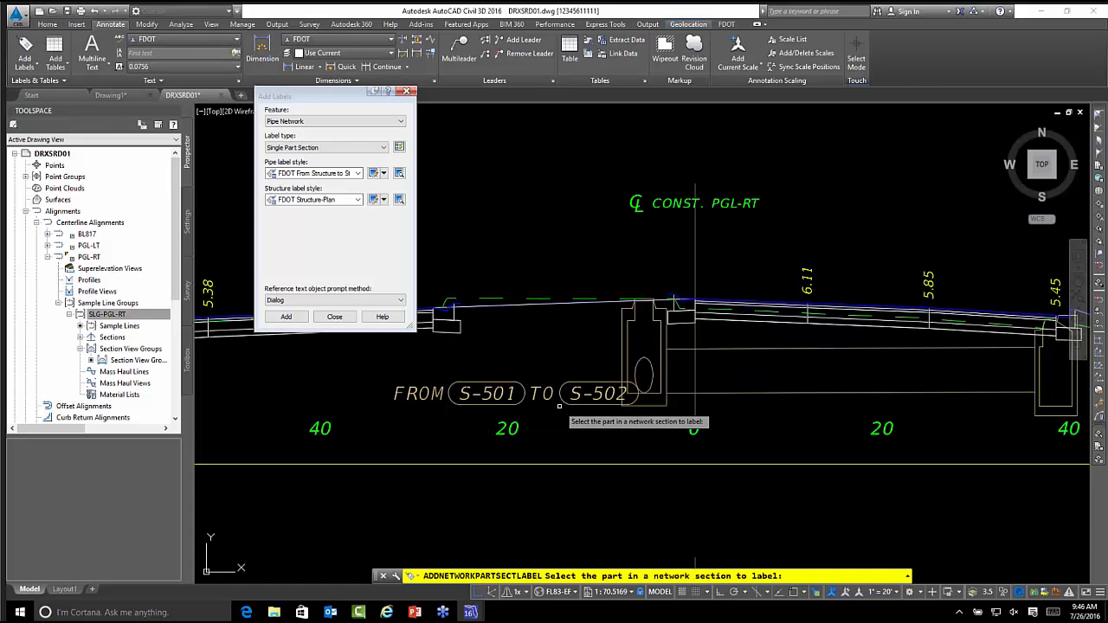
- Add a second label to the same round pipe with the FDOT From Structure to Structure_RT style and finish adding labels
left_click(359, 174)
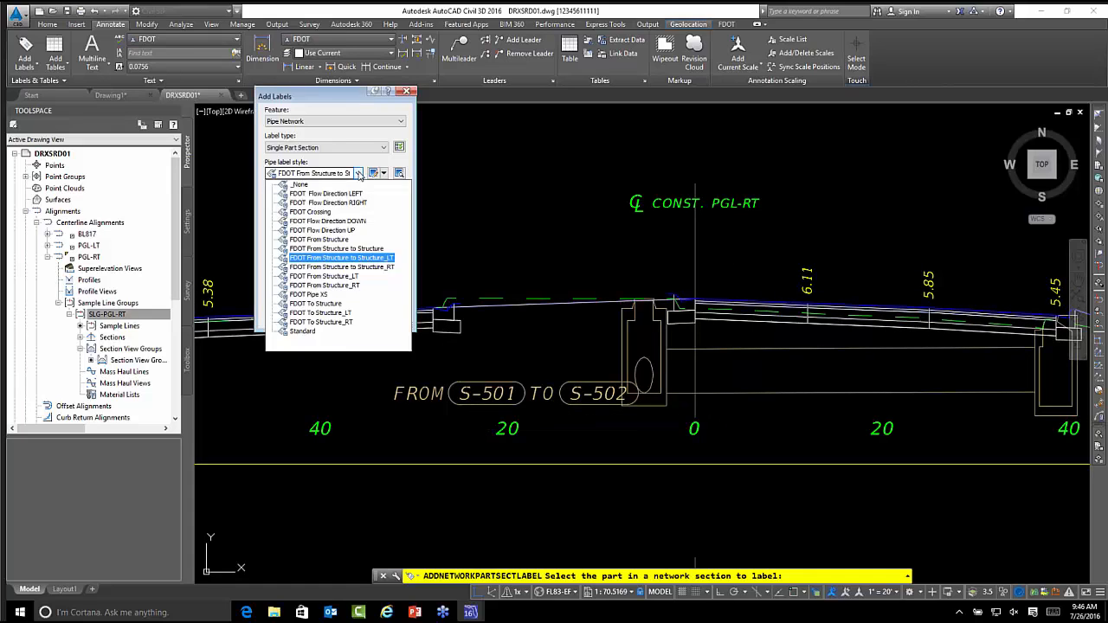
left_click(347, 266)
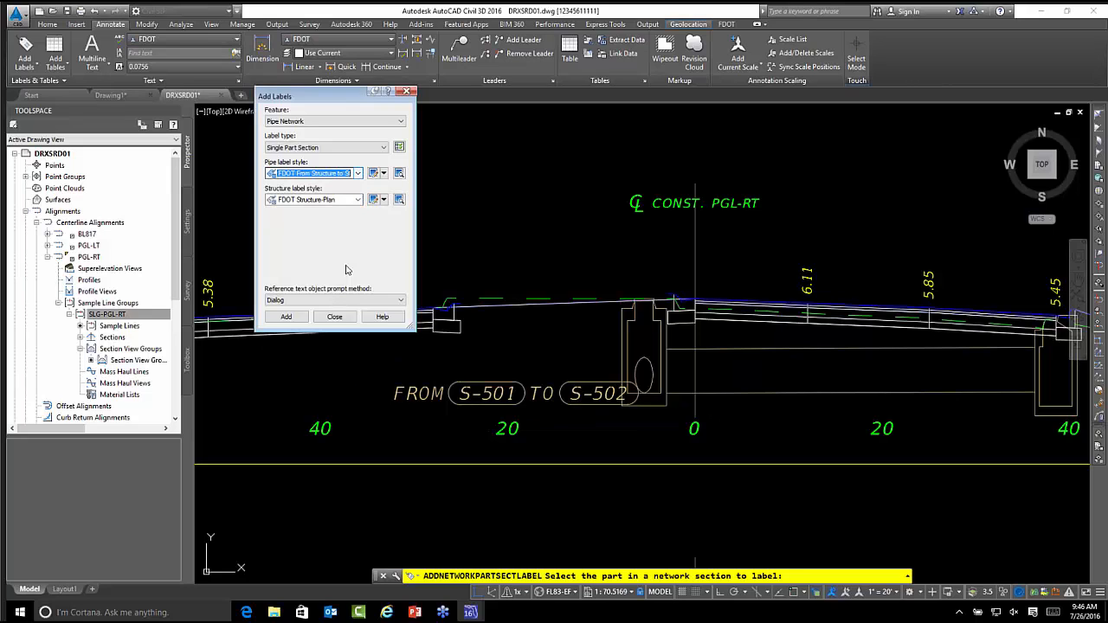
left_click(651, 380)
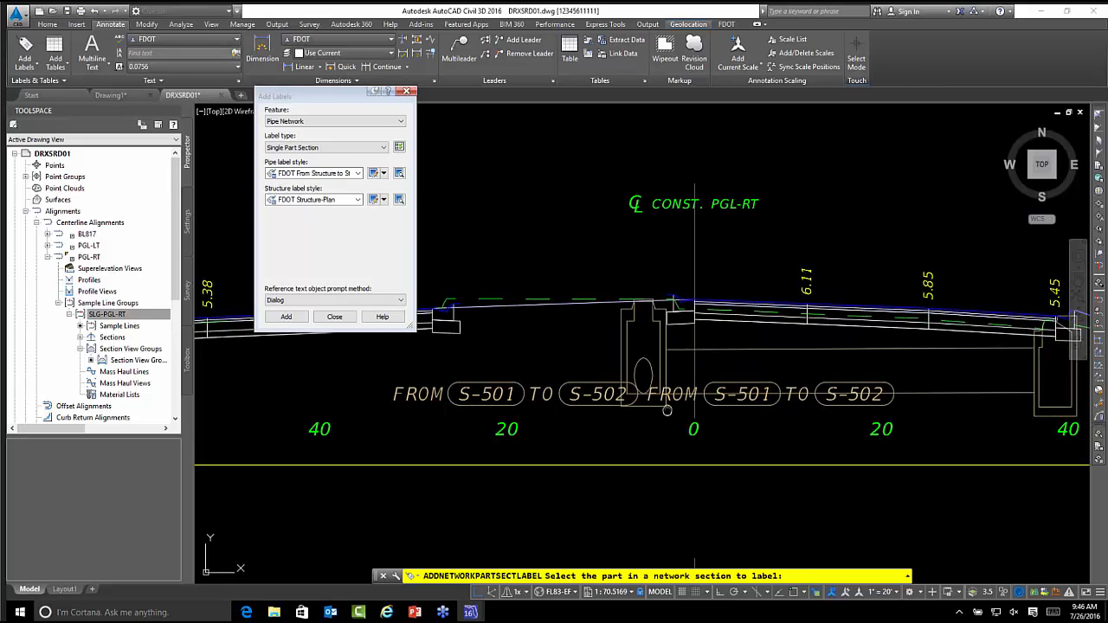
middle_click_drag(652, 406, 627, 408)
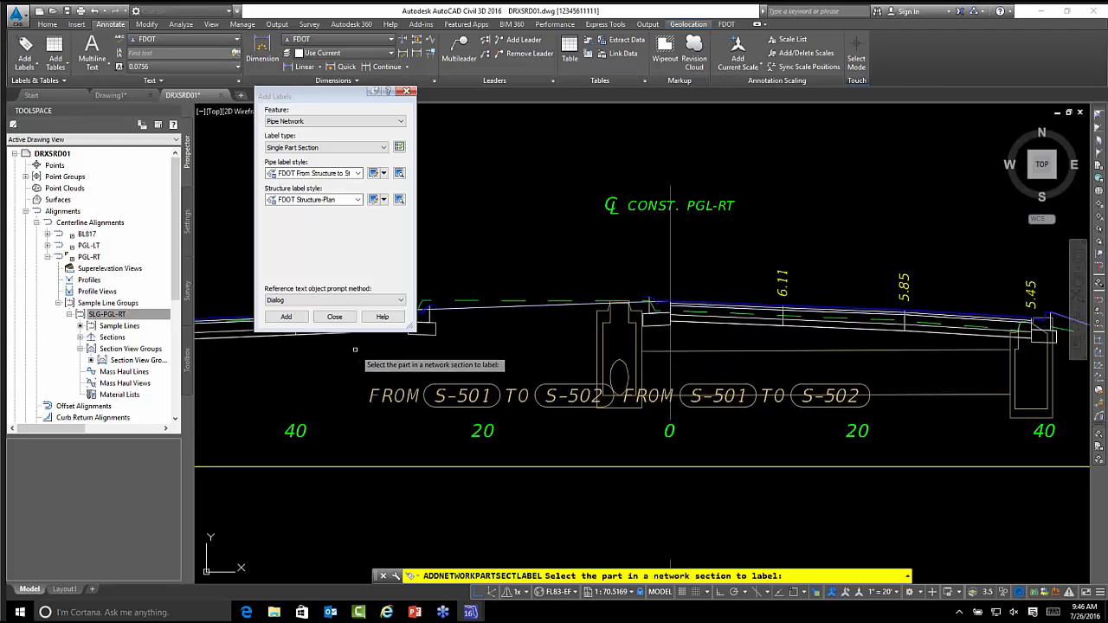
left_click(334, 316)
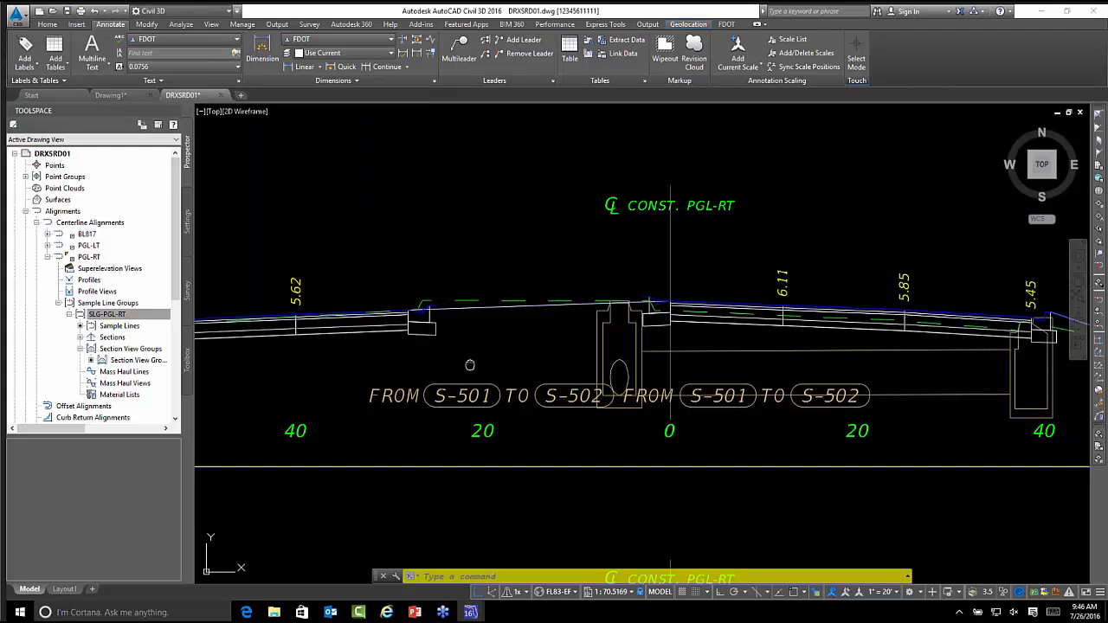
- Move the left-hand FROM S-501 TO S-502 pipe label above the roadway surface, with its leader pointing down to the pipe
middle_click_drag(470, 365, 423, 324)
left_click(495, 344)
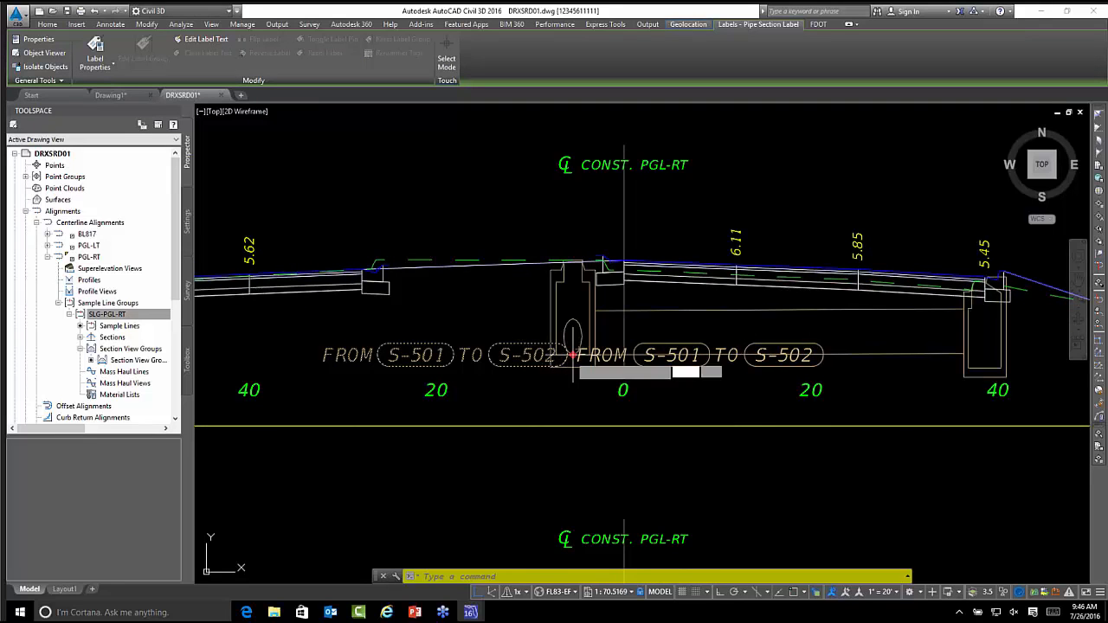
left_click(572, 355)
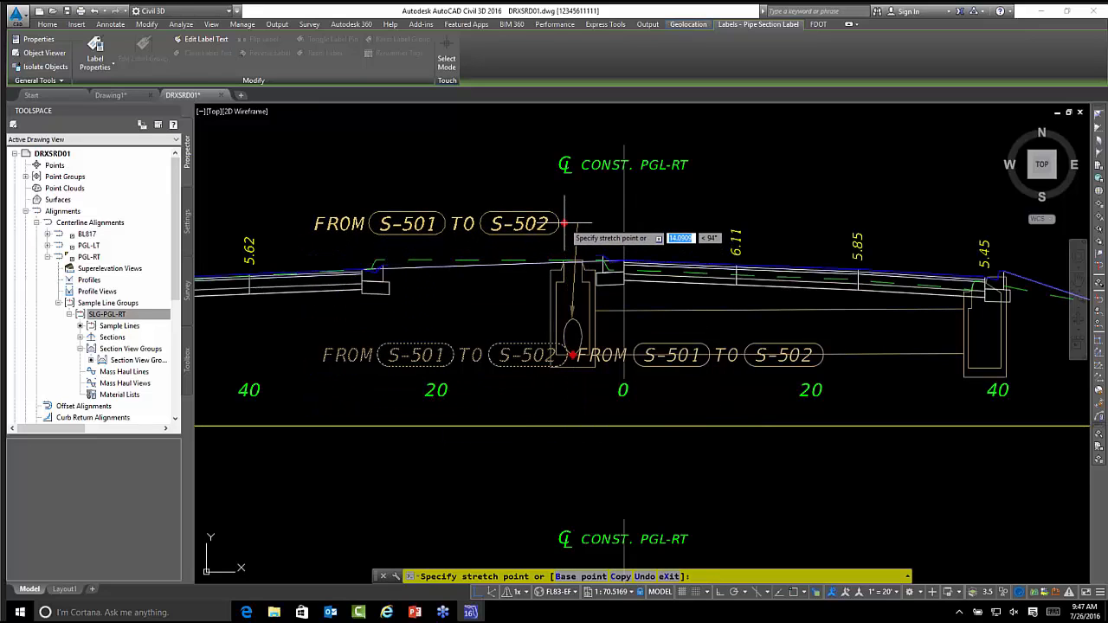
left_click(563, 215)
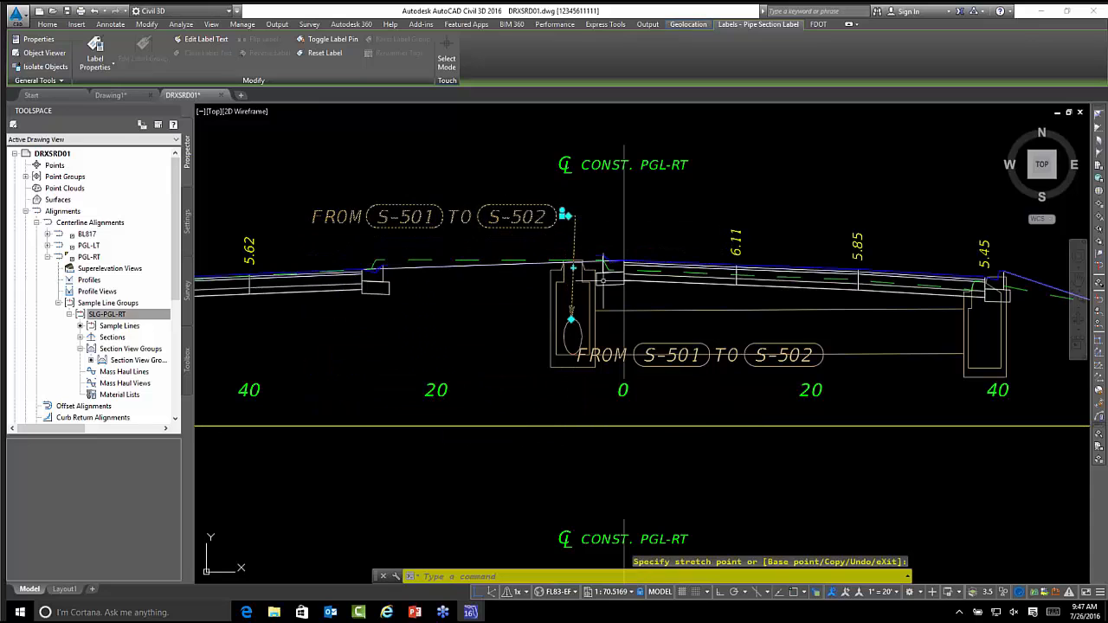
key("Escape")
- Move the right-hand FROM S-501 TO S-502 pipe label below the median structure, keeping its leader on the pipe
left_click(646, 346)
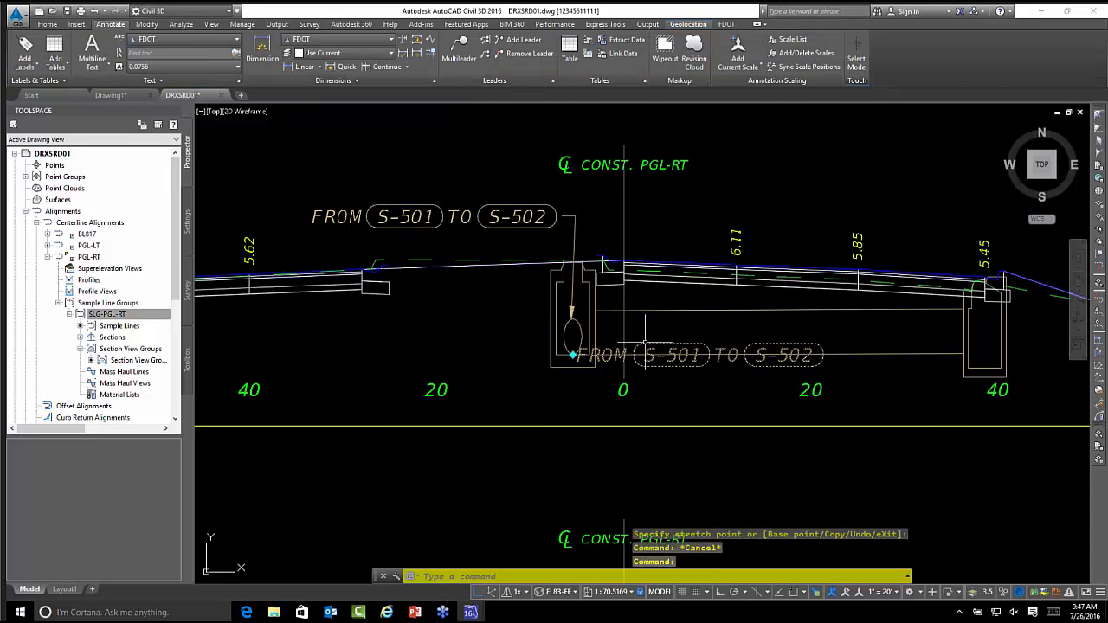
left_click(573, 354)
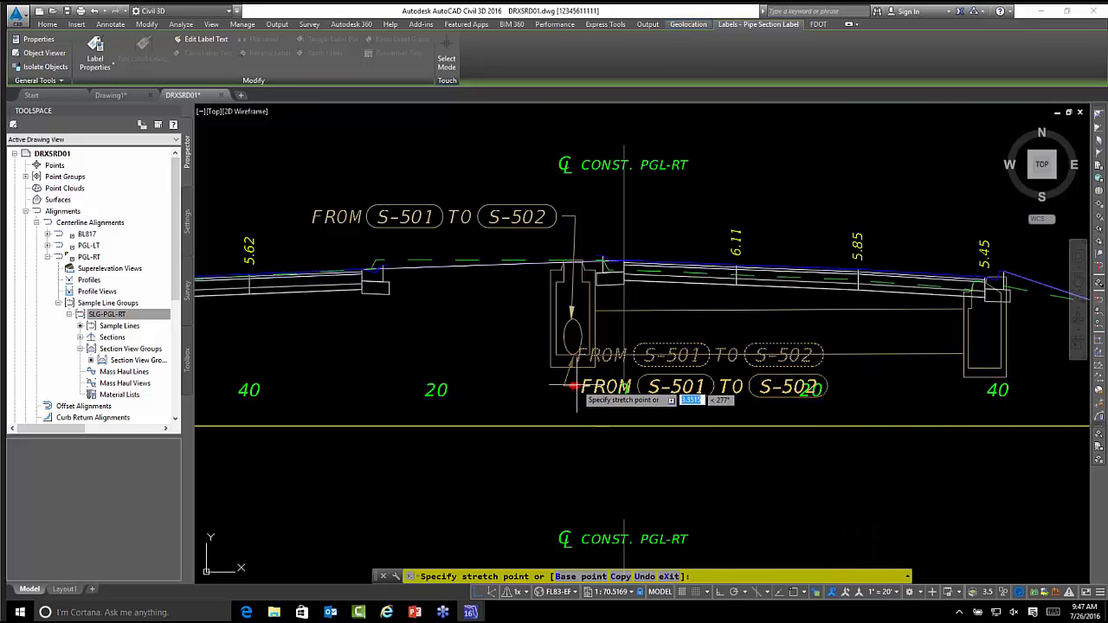
left_click(575, 393)
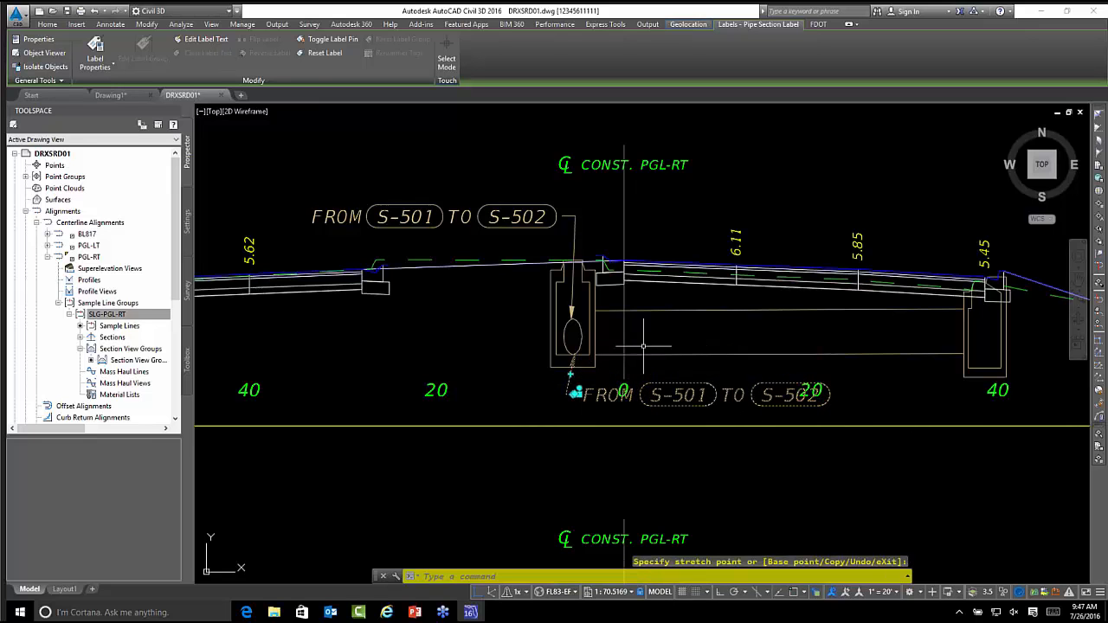
key("Escape")
- Erase the diagonal marker line at the first section sheet's lower-left corner and save the drawing
scroll(666, 324, "down", 6)
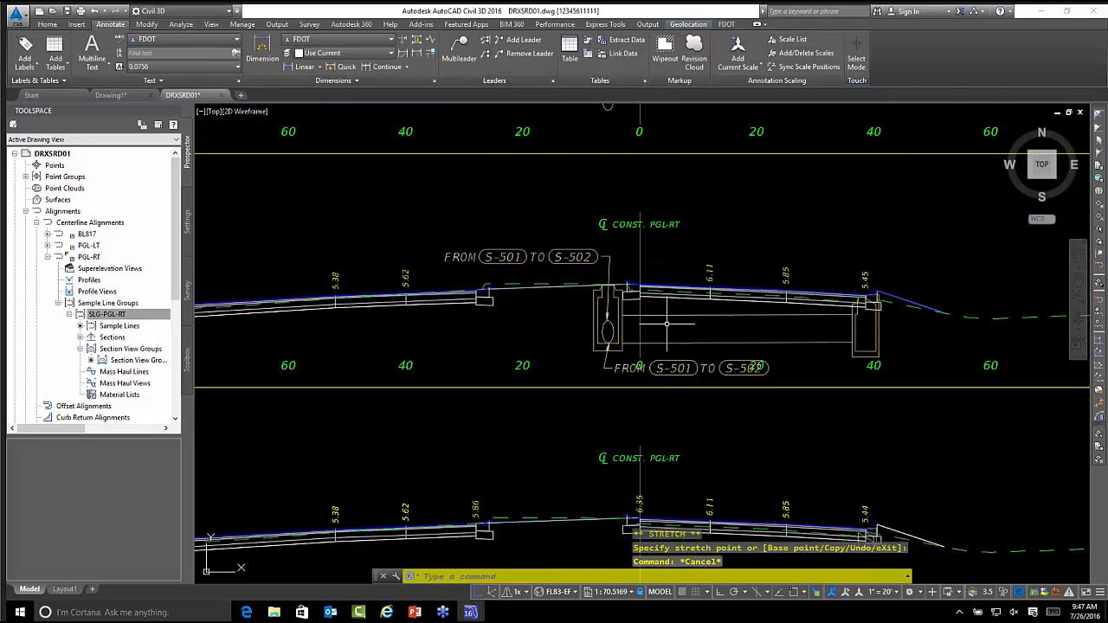
scroll(528, 364, "down", 3)
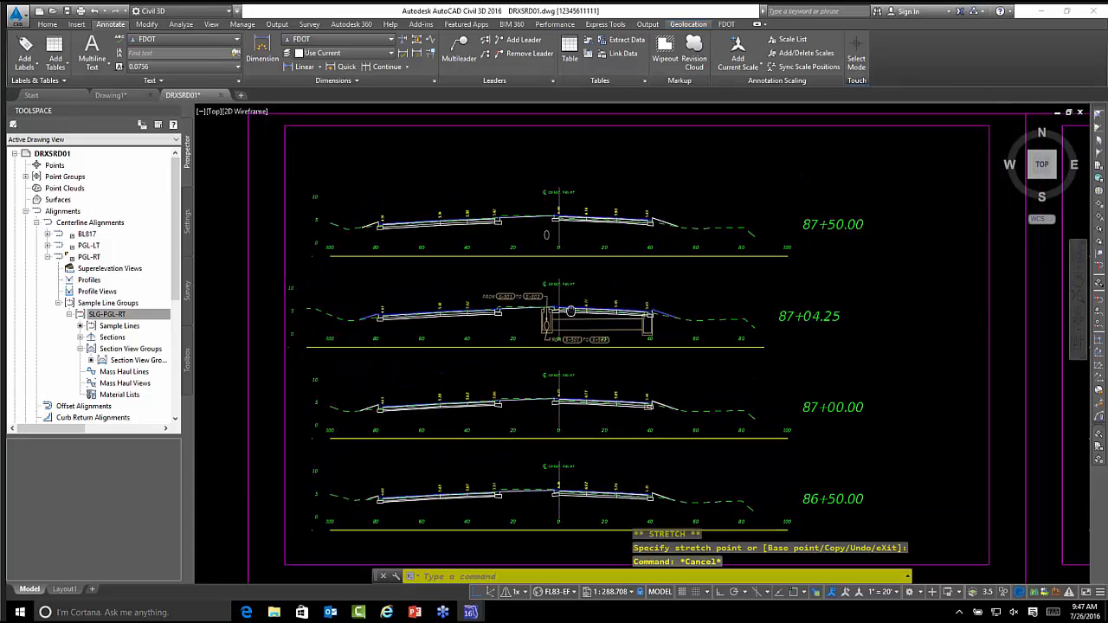
middle_click_drag(490, 323, 506, 236)
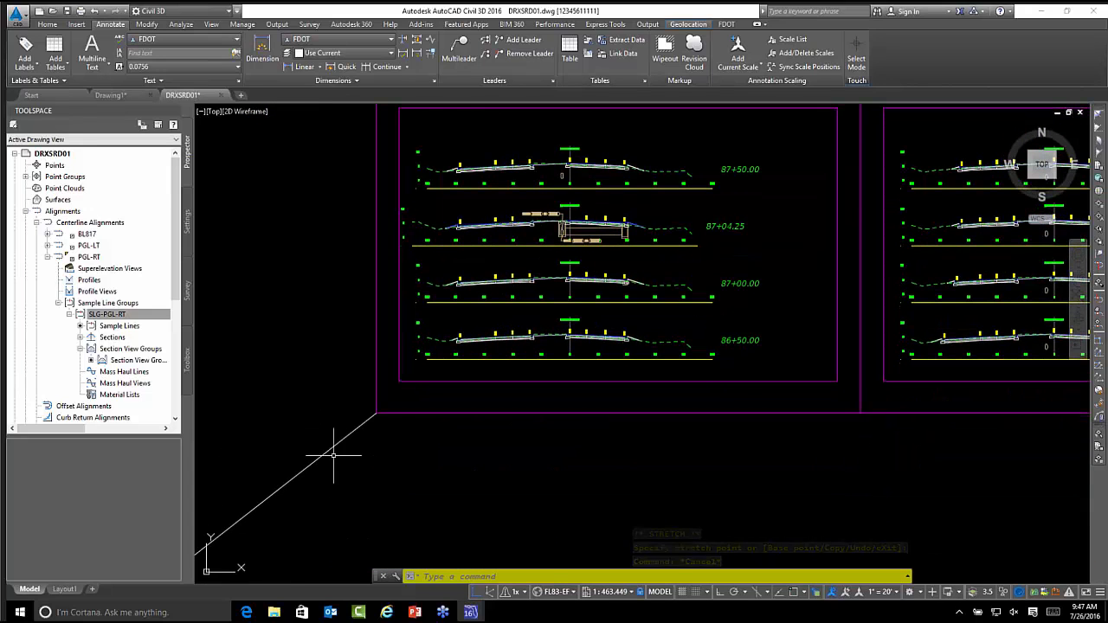
left_click(334, 458)
left_click(292, 430)
key("Delete")
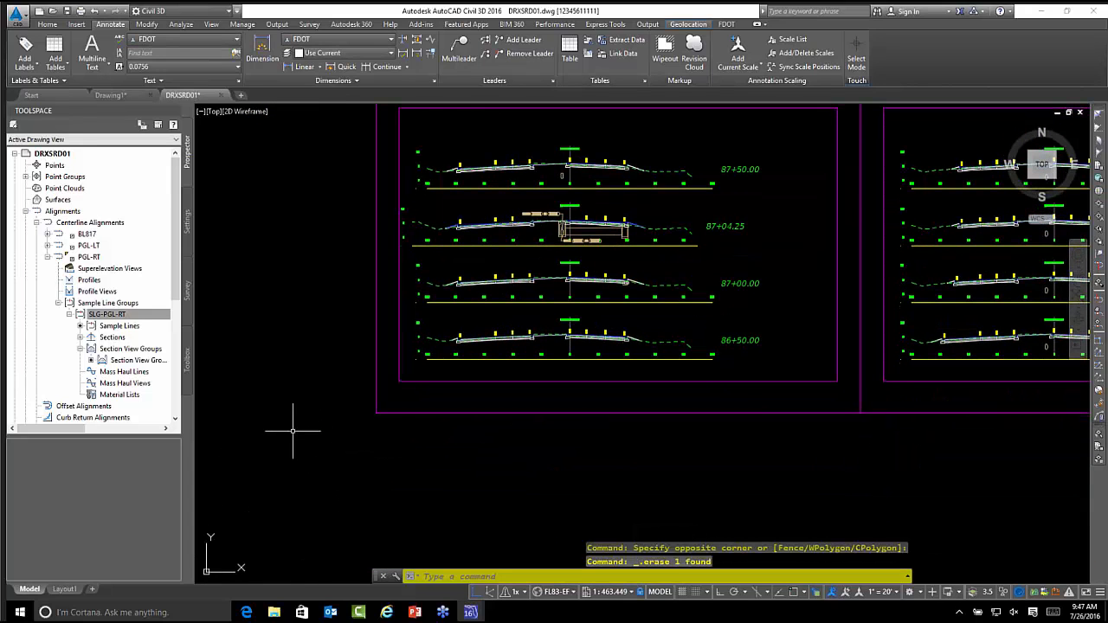
scroll(315, 346, "down", 5)
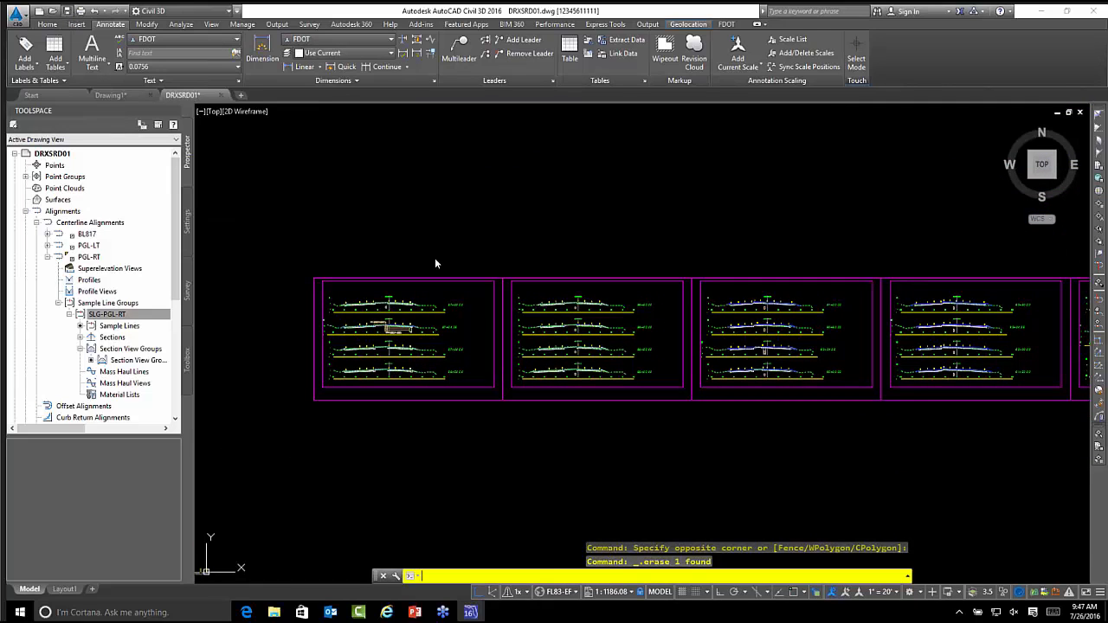
key("ctrl+s")
- Start Create Section Sheets for PGL-RT and SLG-PGL-RT, replacing the layout name's Section Sheet prefix with DRAINAGE SECTIONS before the counter
left_click(277, 24)
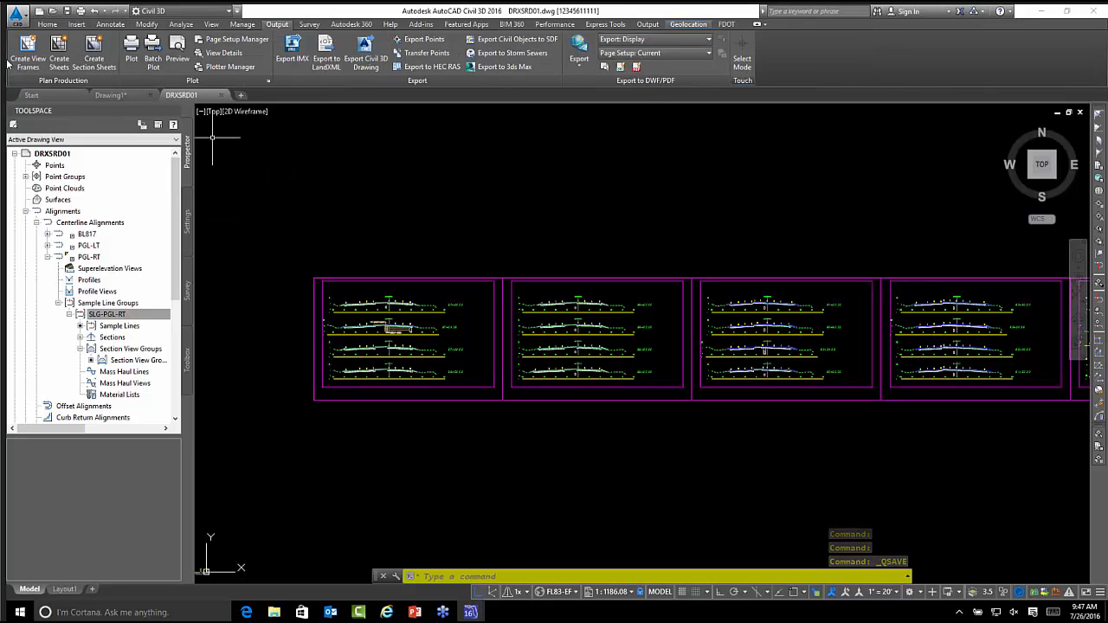
left_click(96, 42)
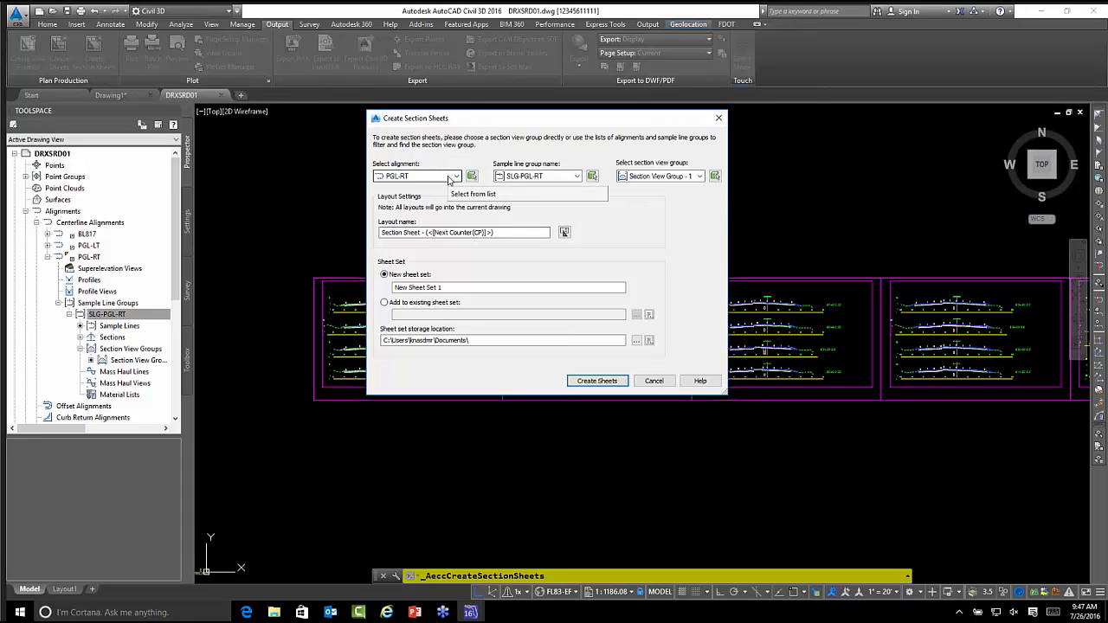
left_click(565, 177)
left_click(565, 176)
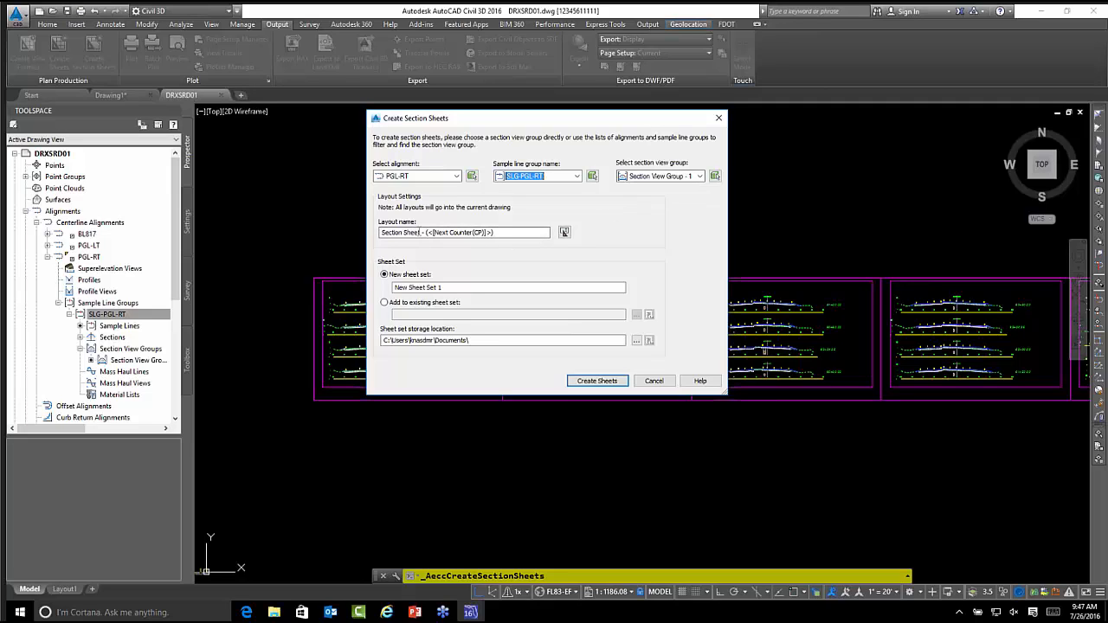
left_click_drag(420, 232, 352, 236)
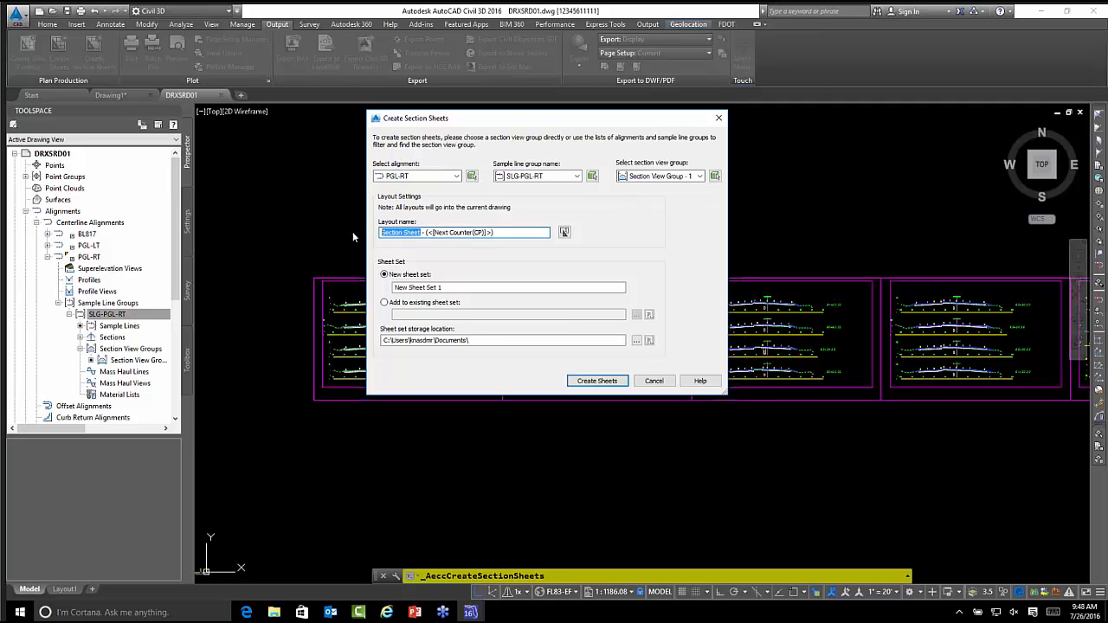
type("DRA")
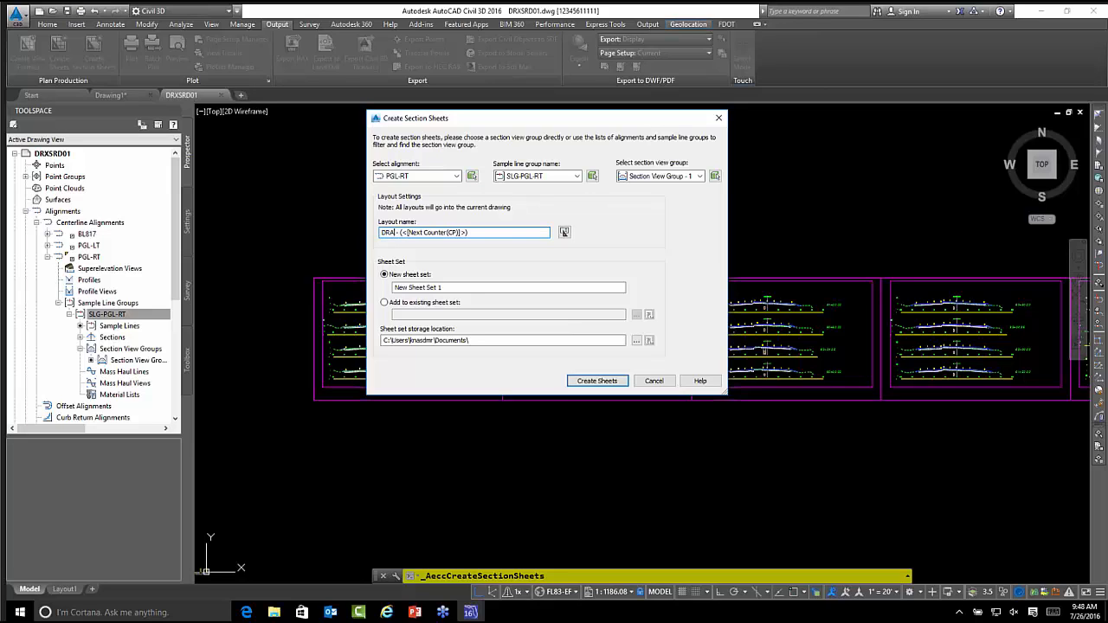
type("INAGE SECTIONS")
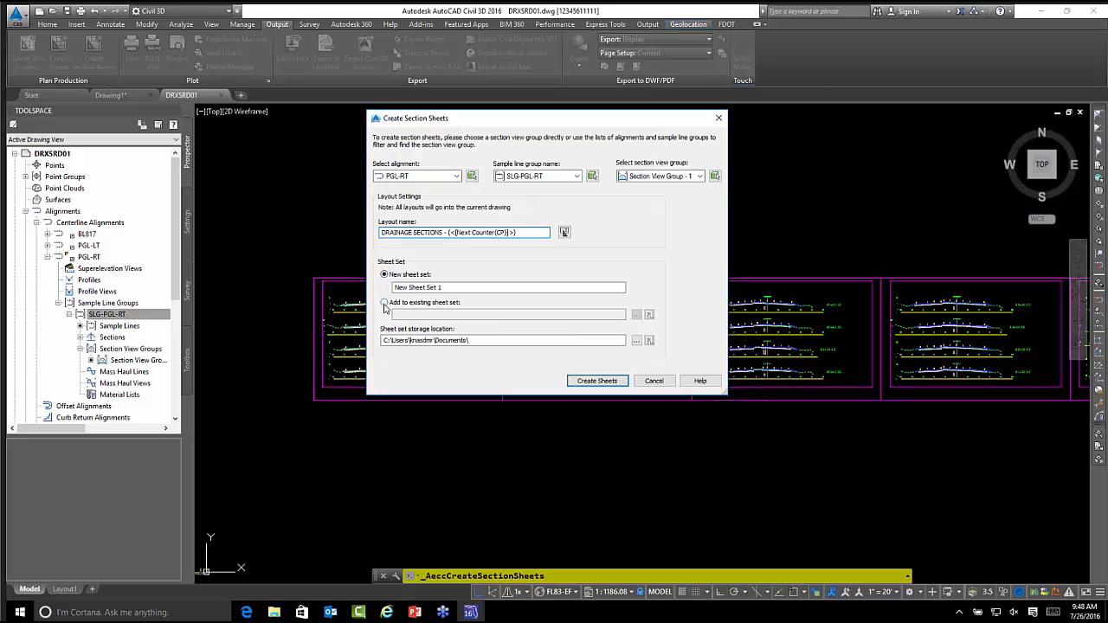
- Add the layouts to the existing Plan Set sheet set from the project's Roadway eng_data folder and create the section sheets, allowing the drawing save
left_click(384, 303)
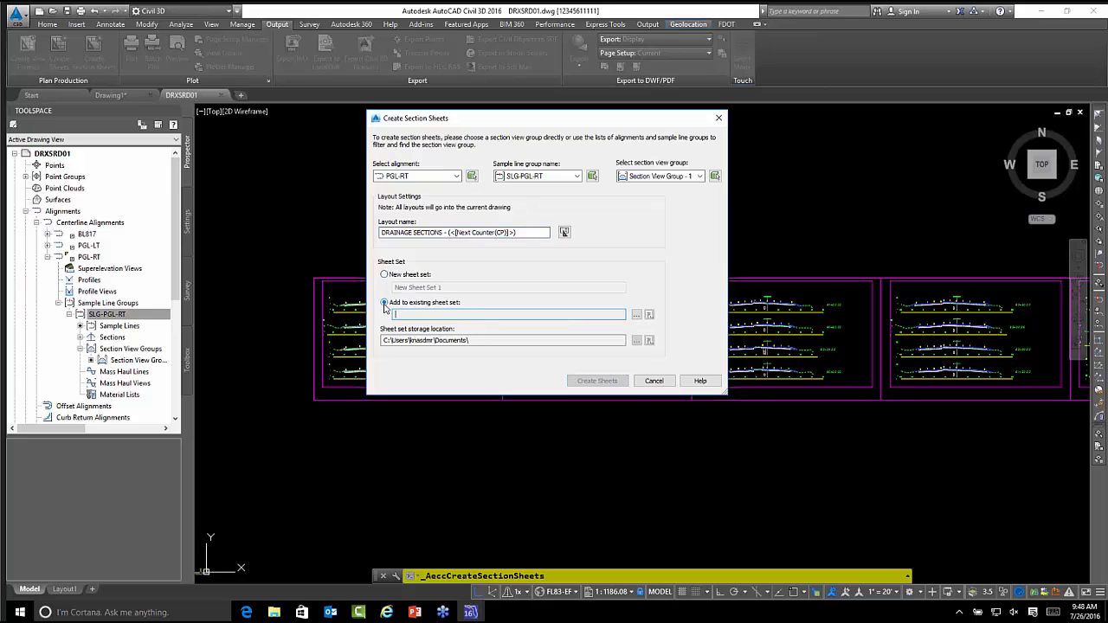
left_click(636, 315)
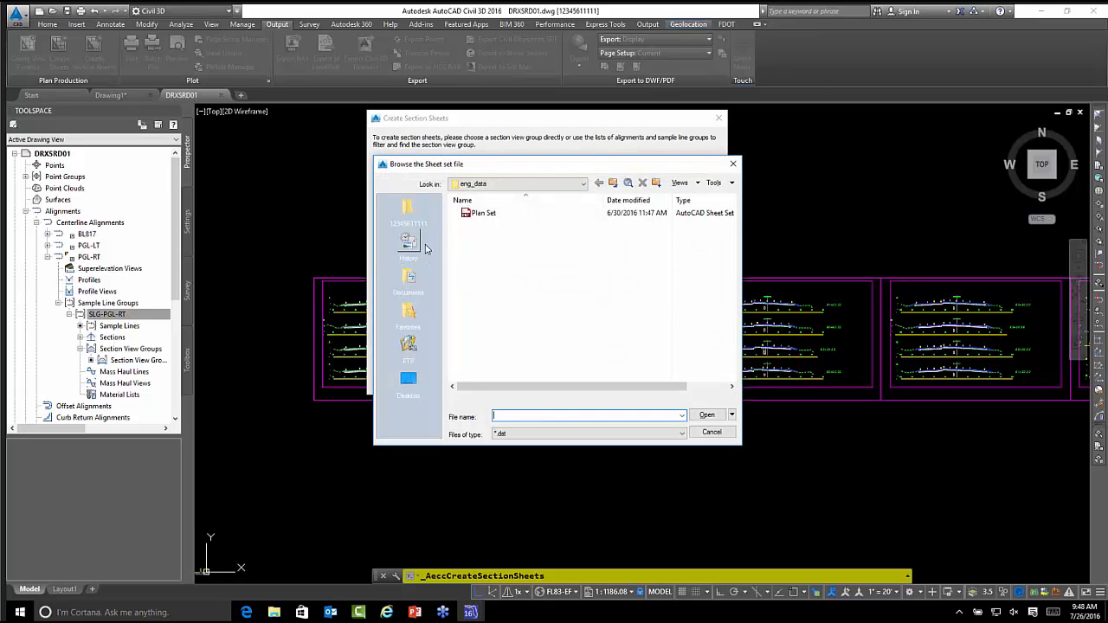
left_click(410, 212)
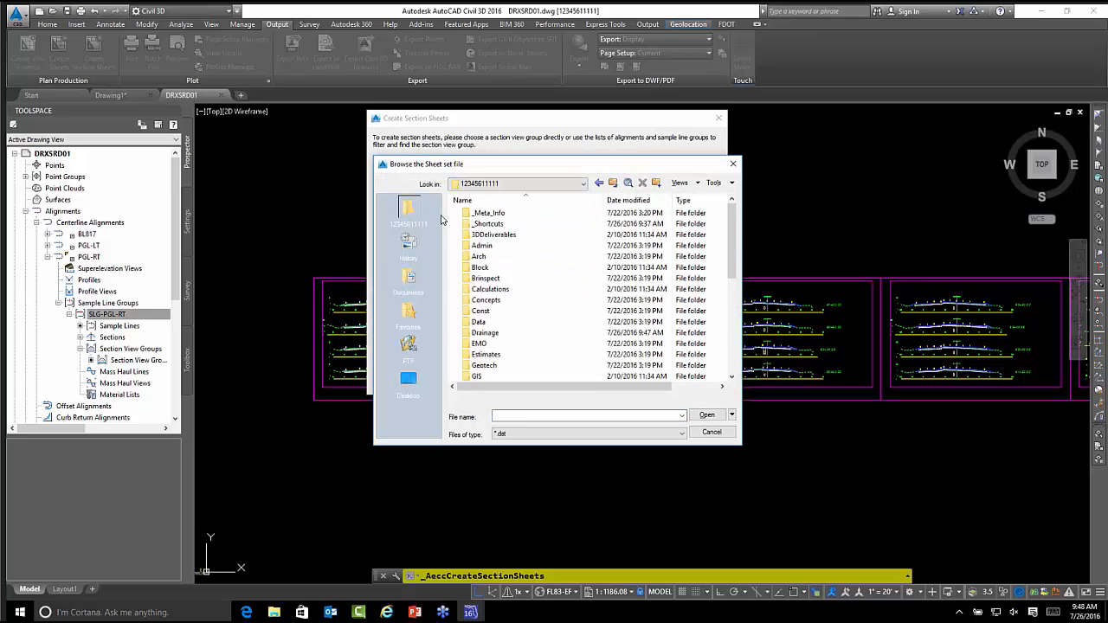
scroll(478, 300, "down", 5)
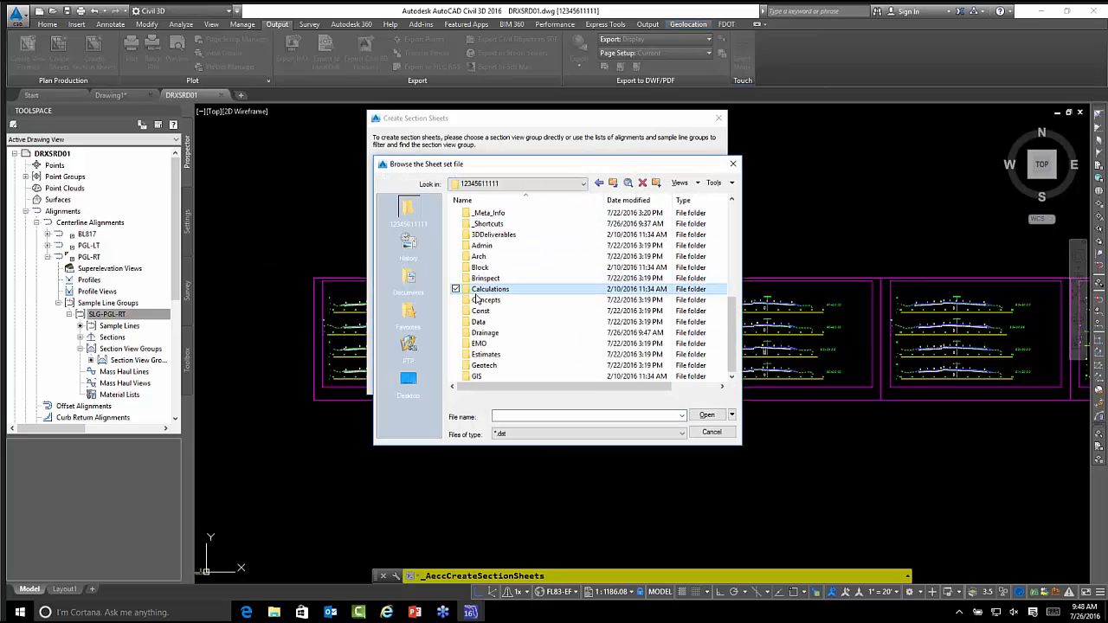
double_click(494, 268)
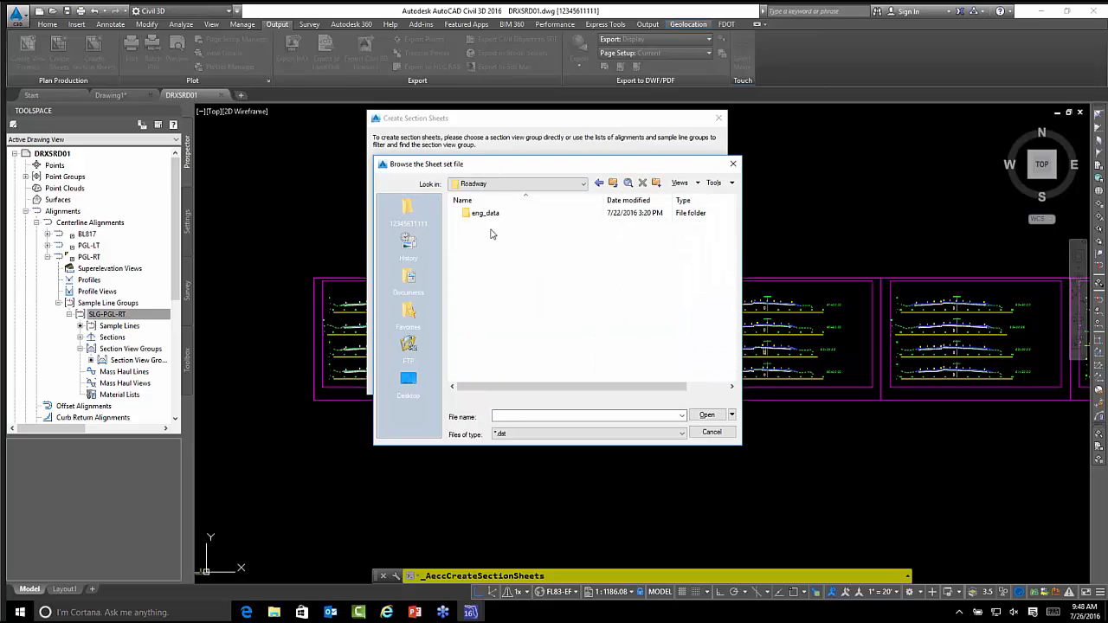
double_click(485, 214)
left_click(486, 218)
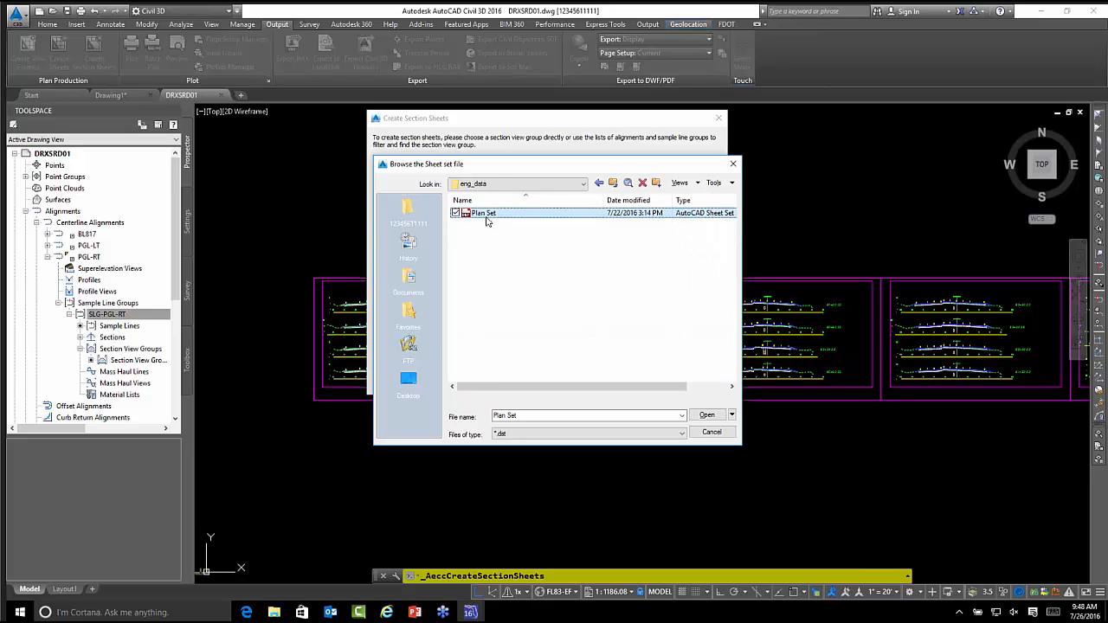
left_click(707, 414)
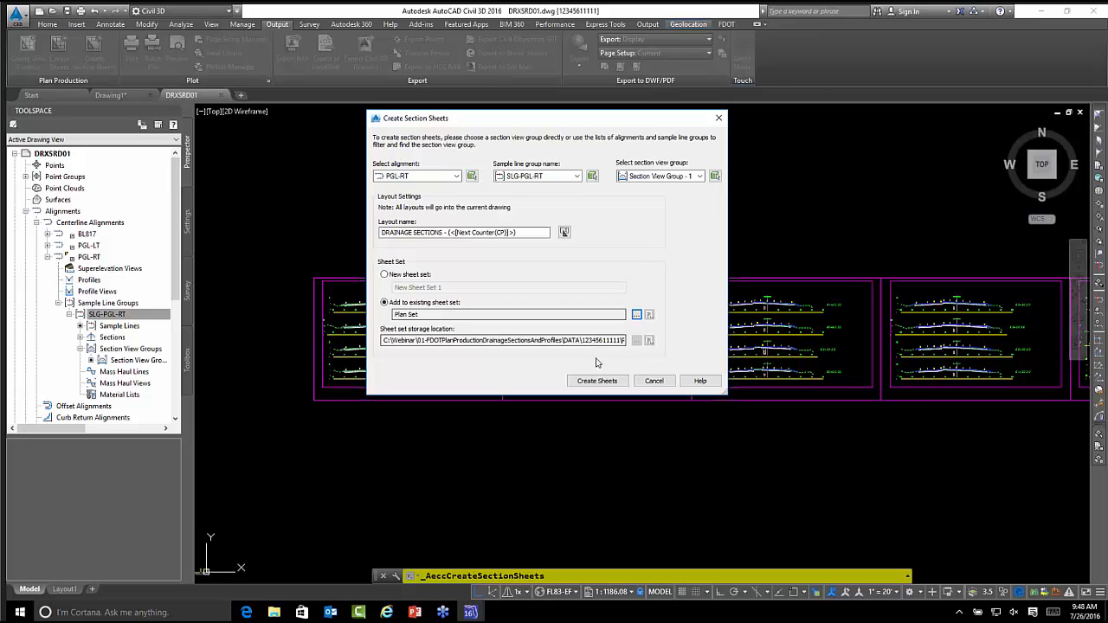
left_click(597, 384)
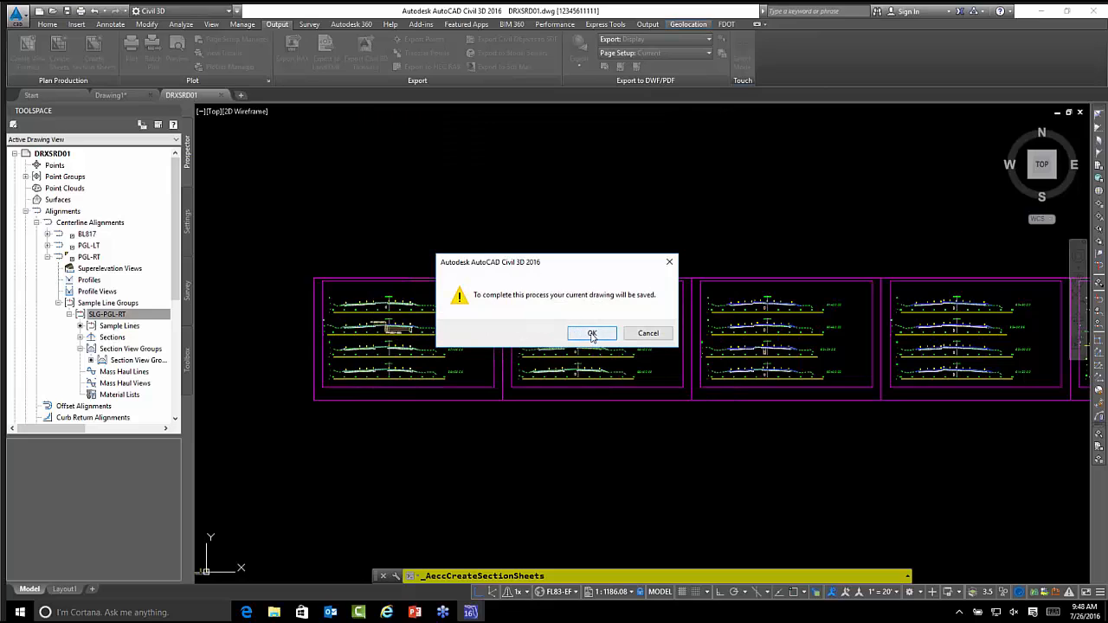
left_click(592, 334)
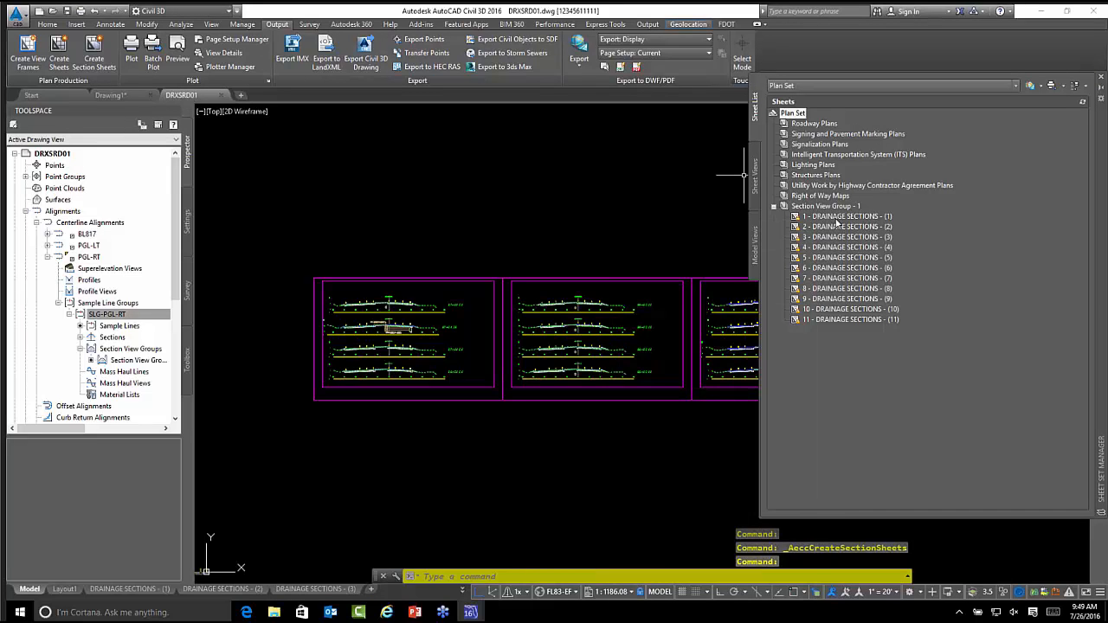
- Open the DRAINAGE SECTIONS - (1) sheet from Plan Set and examine the sheet title and sheet number in its title block
mouse_move(839, 221)
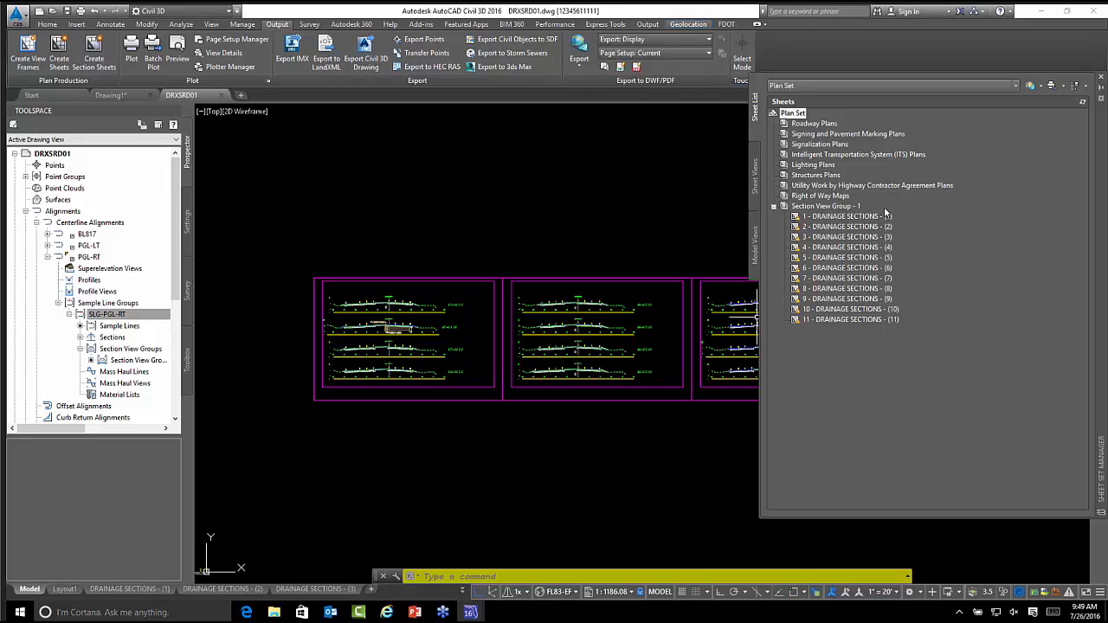
double_click(846, 217)
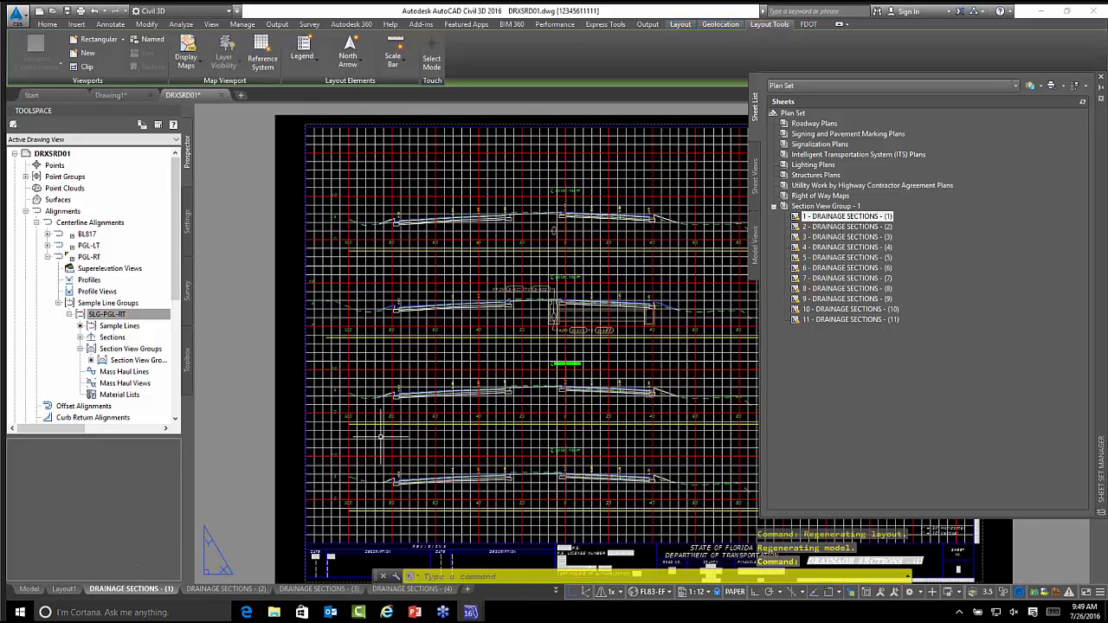
scroll(575, 476, "up", 6)
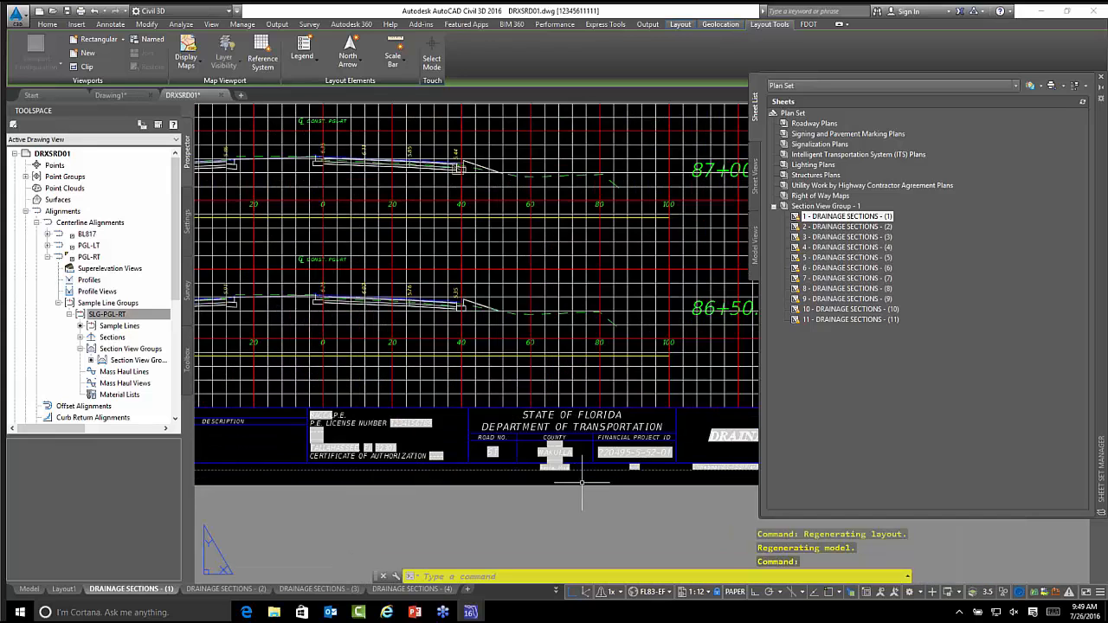
middle_click_drag(575, 469, 266, 399)
middle_click_drag(427, 396, 310, 396)
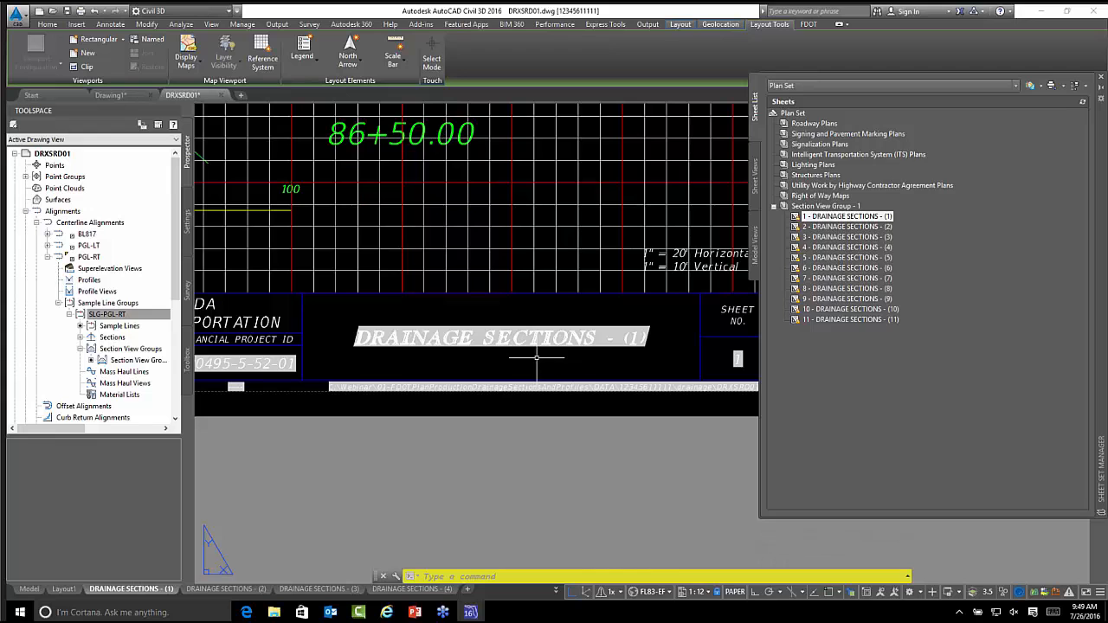
scroll(588, 367, "down", 2)
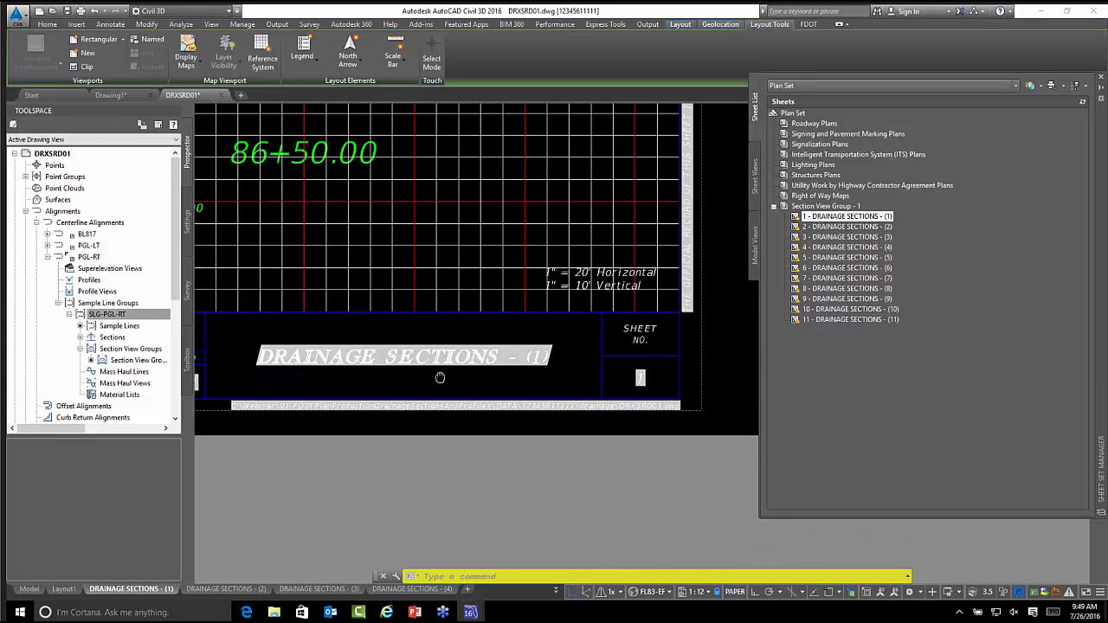
middle_click_drag(638, 376, 732, 397)
- Examine the title block's county, road number, financial project ID and engineer details, and return to the whole sheet
scroll(731, 396, "up", 2)
middle_click_drag(440, 397, 517, 363)
scroll(503, 384, "up", 2)
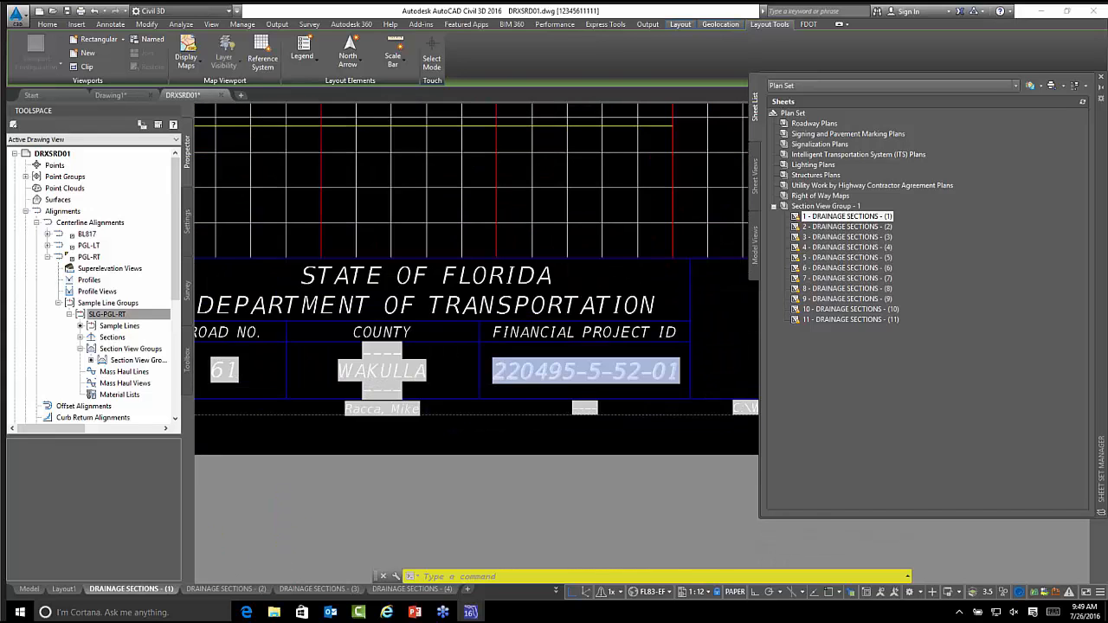
scroll(502, 384, "down", 2)
scroll(506, 384, "down", 2)
middle_click_drag(435, 388, 550, 382)
scroll(370, 376, "up", 4)
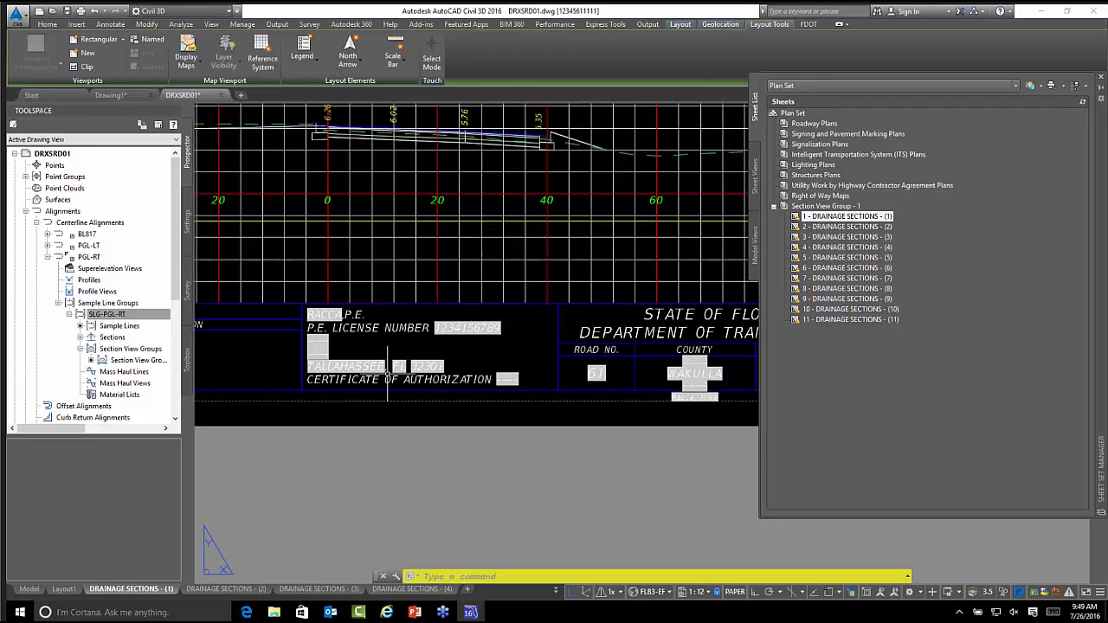
scroll(519, 359, "down", 10)
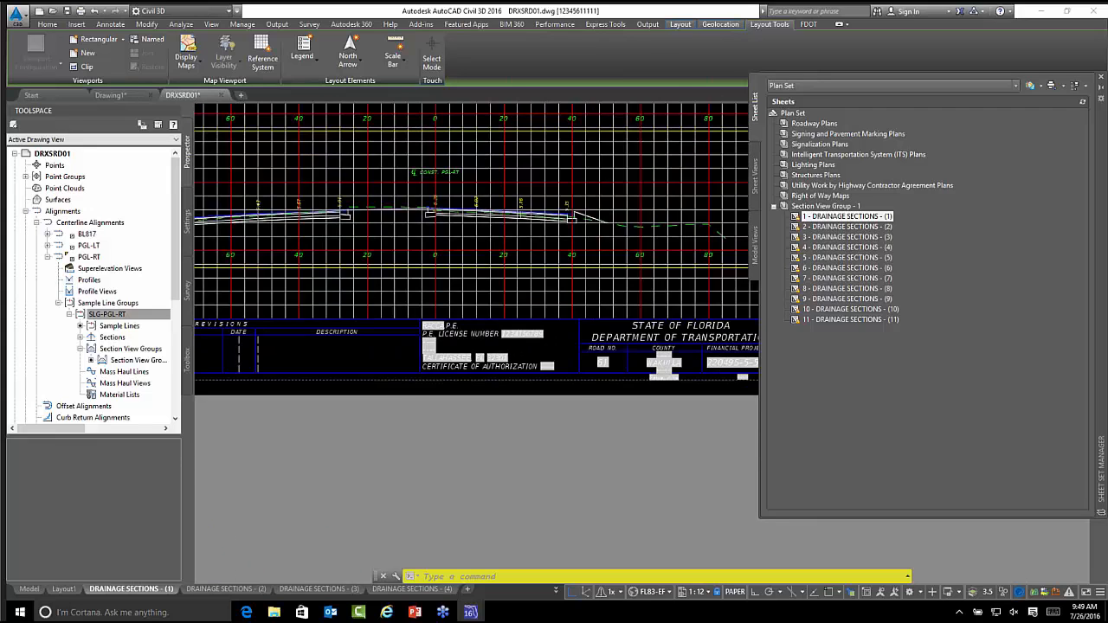
scroll(519, 357, "up", 3)
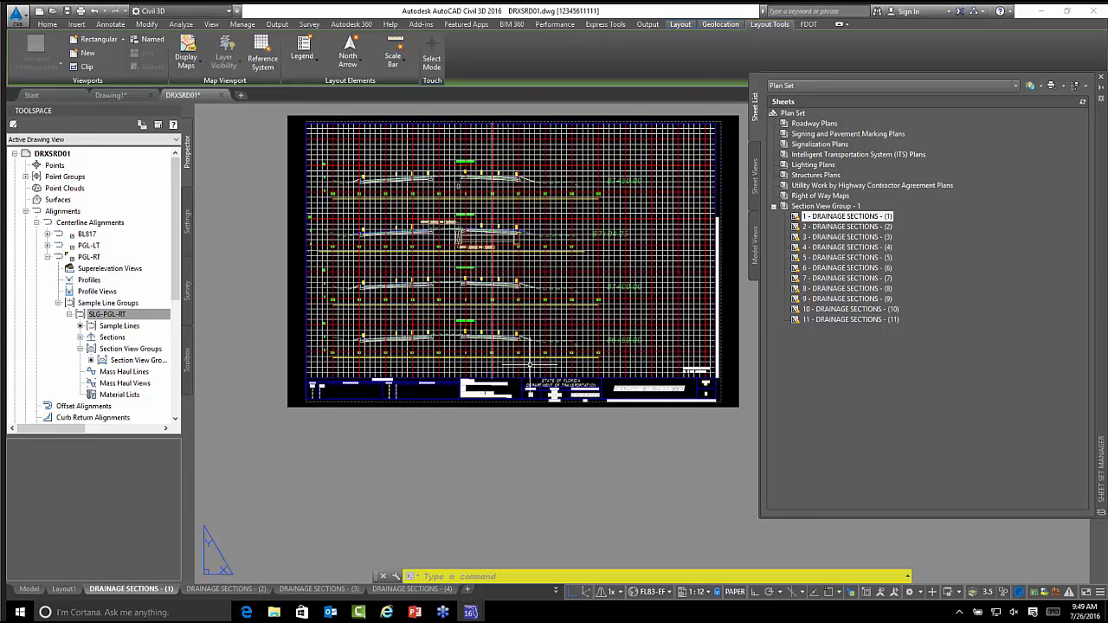
middle_click_drag(526, 367, 542, 408)
- Move all eleven DRAINAGE SECTIONS sheets out of Section View Group - 1 to directly below Roadway Plans in the sheet list
mouse_move(822, 224)
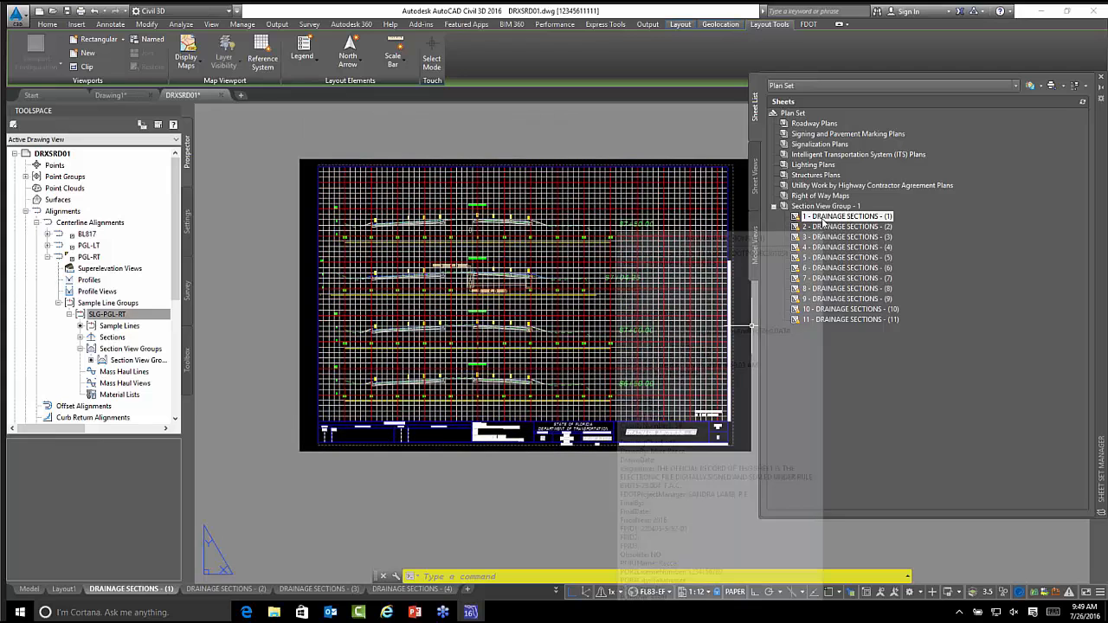
left_click(827, 317, "shift")
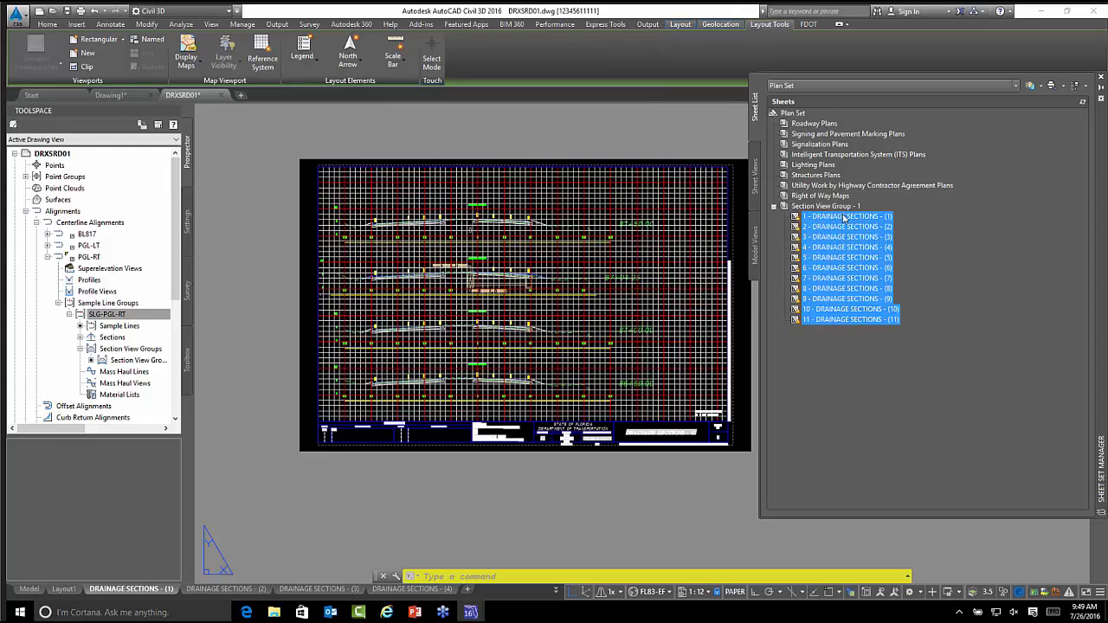
mouse_move(852, 218)
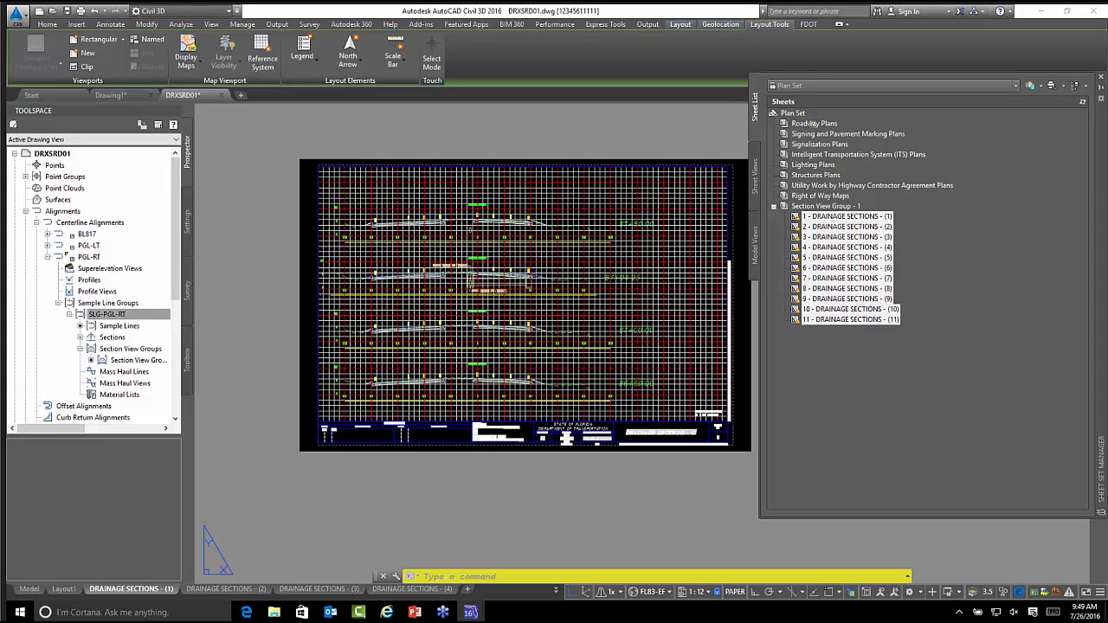
left_click_drag(814, 124, 813, 124)
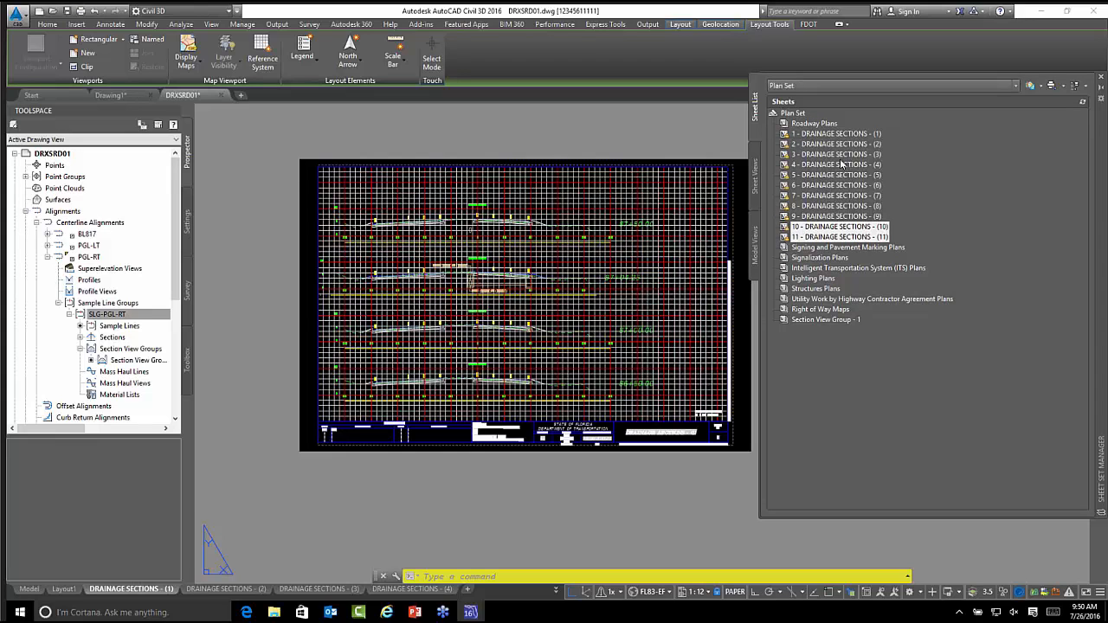
- Try to move DRAINAGE SECTIONS sheets (1) through (11) into the Roadway Plans subset
left_click(871, 379)
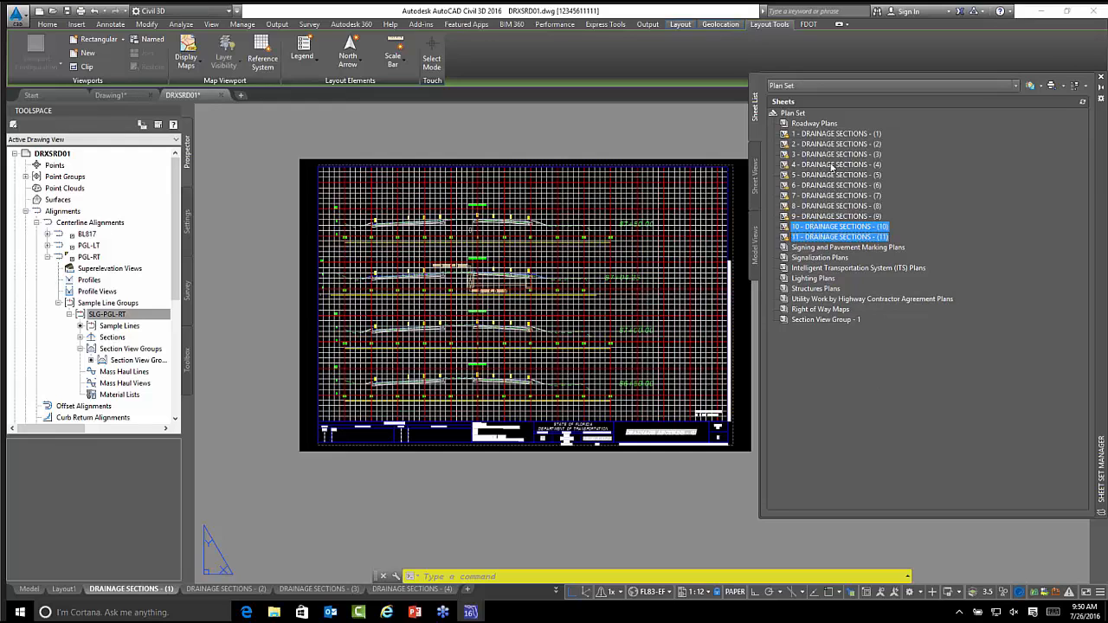
left_click(833, 135)
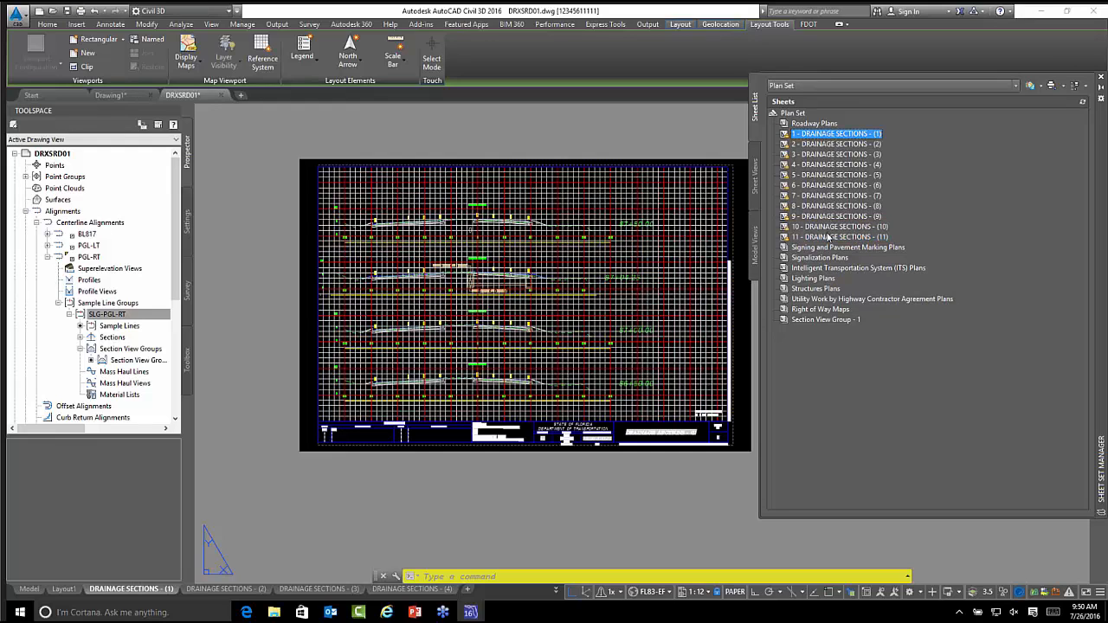
left_click(828, 237, "shift")
left_click_drag(827, 189, 836, 127)
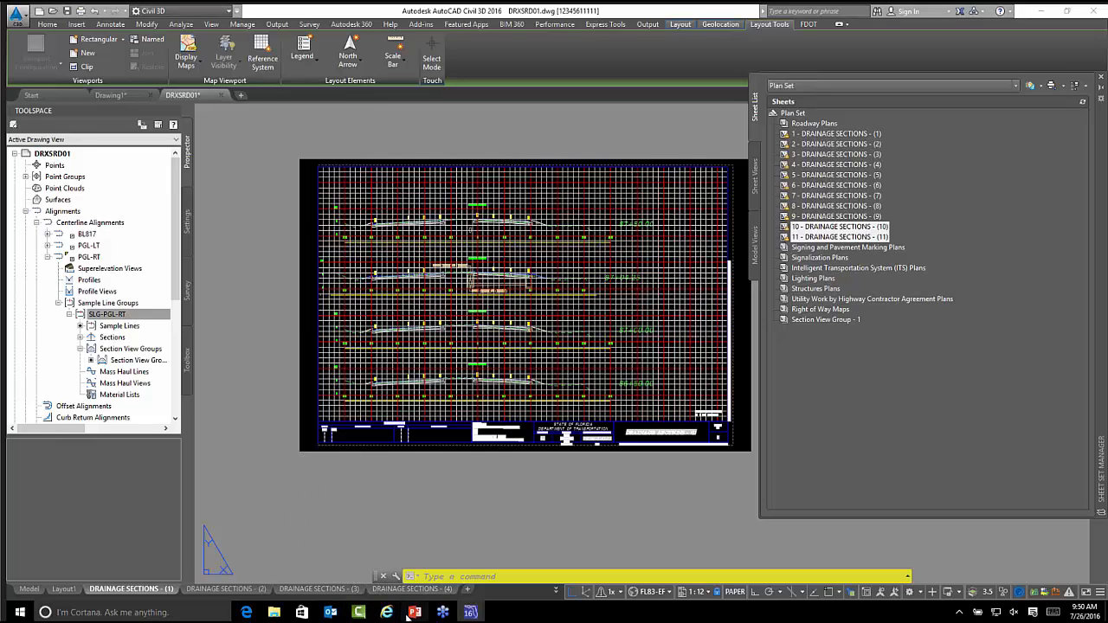
- Switch to the PowerPoint presentation's closing Thank You slide
left_click(414, 611)
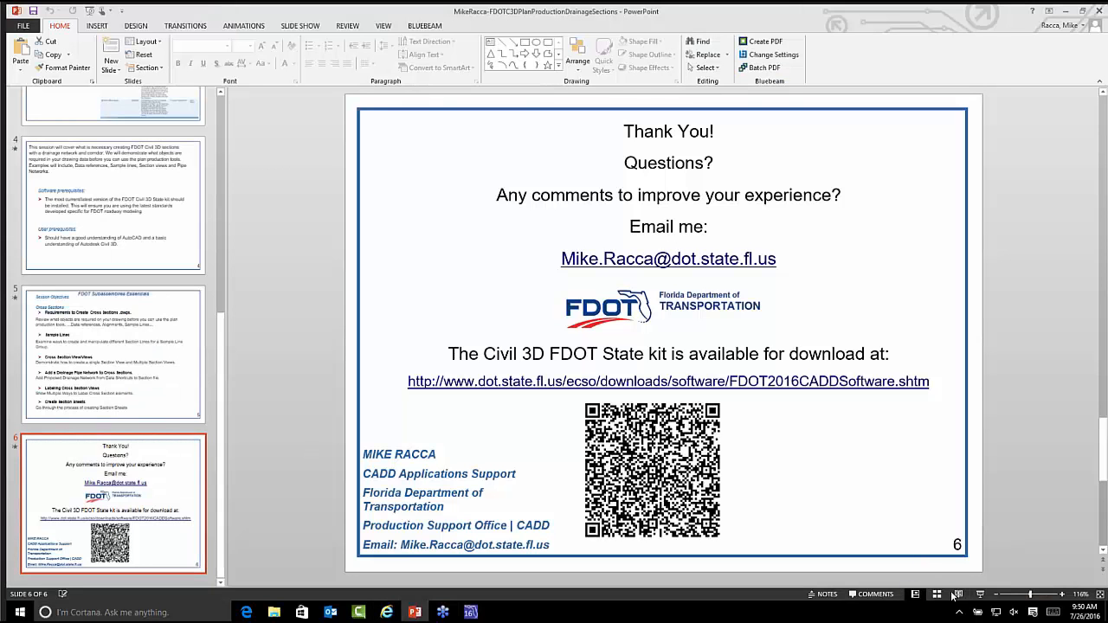